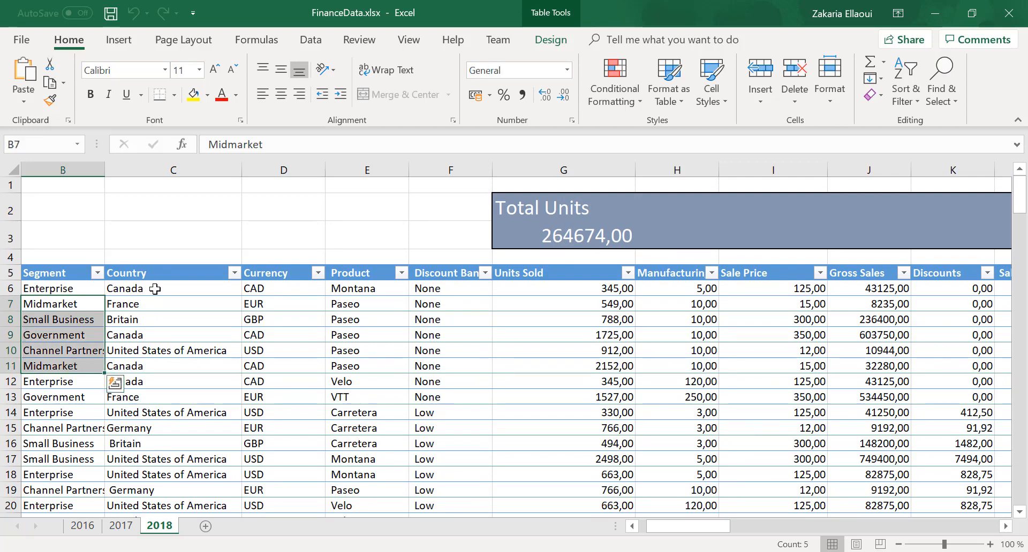
- Review the Segment, Country and Currency columns, the blank rows above the table and the Total Units block on sheet 2018
left_click_drag(161, 288, 209, 364)
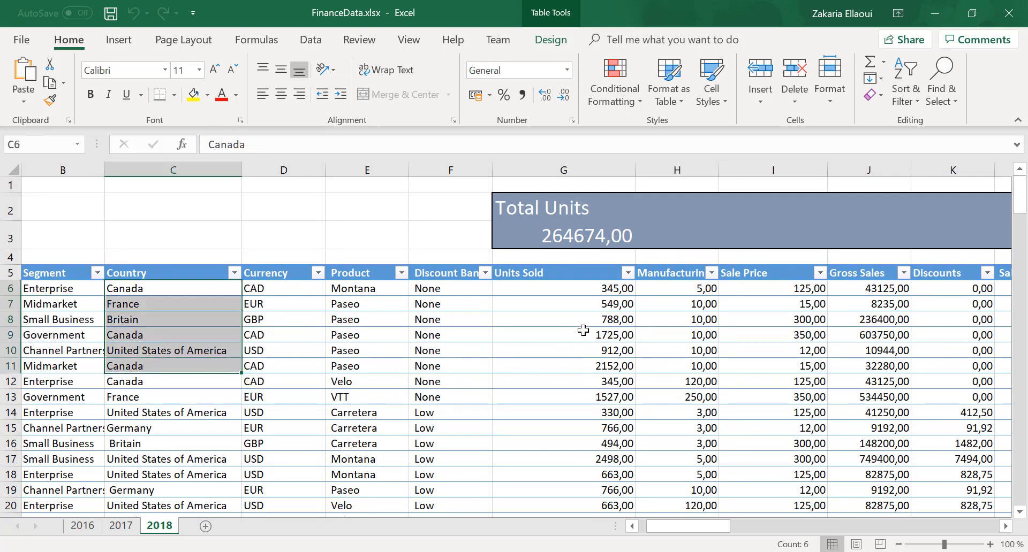
left_click_drag(282, 289, 282, 381)
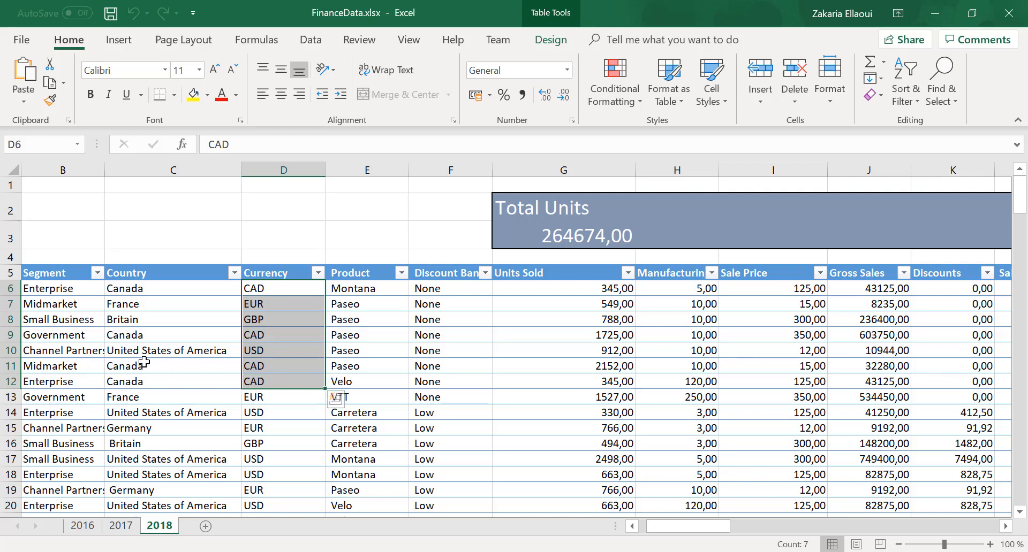
left_click_drag(59, 186, 471, 258)
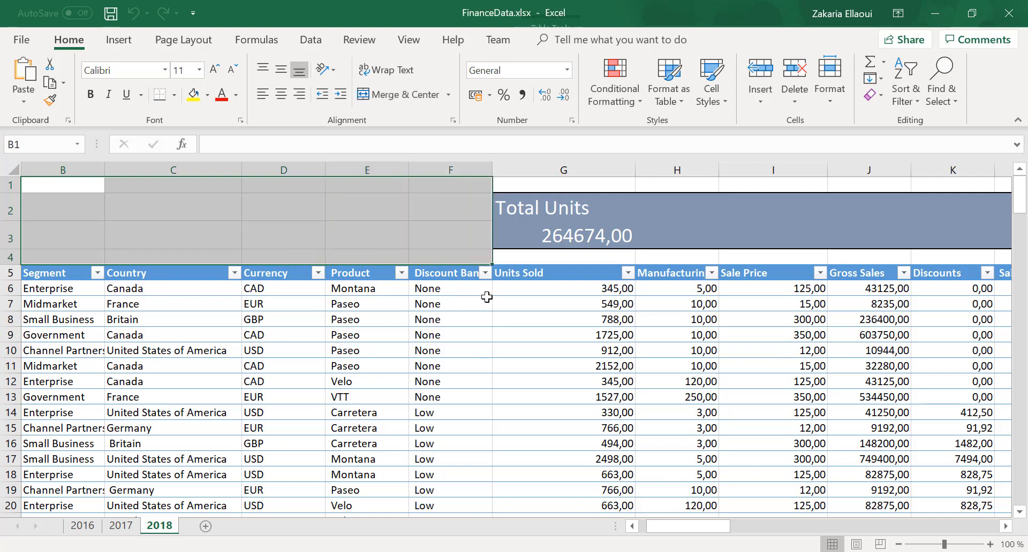
left_click_drag(581, 207, 605, 243)
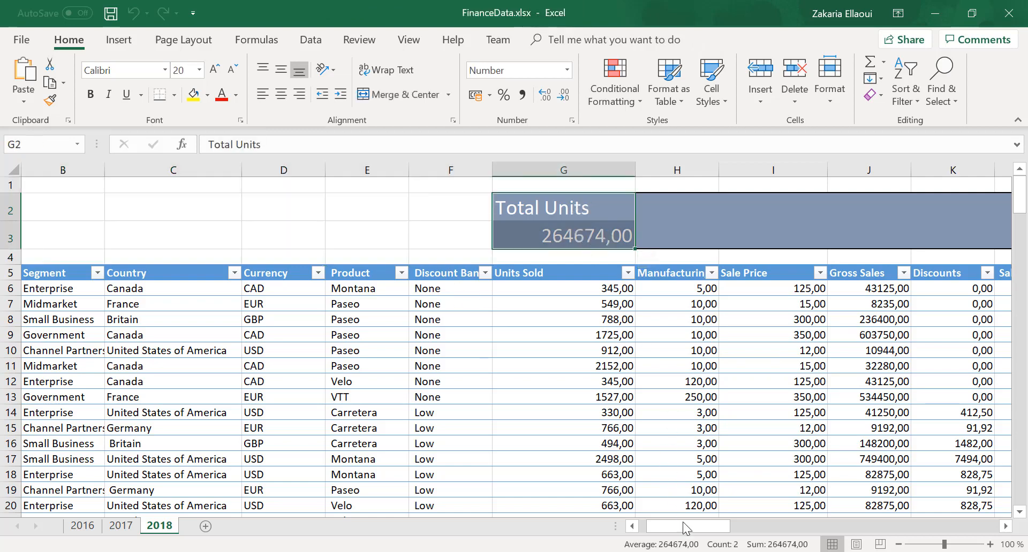
mouse_move(682, 522)
left_mouse_down()
mouse_move(942, 525)
mouse_move(680, 525)
left_mouse_up()
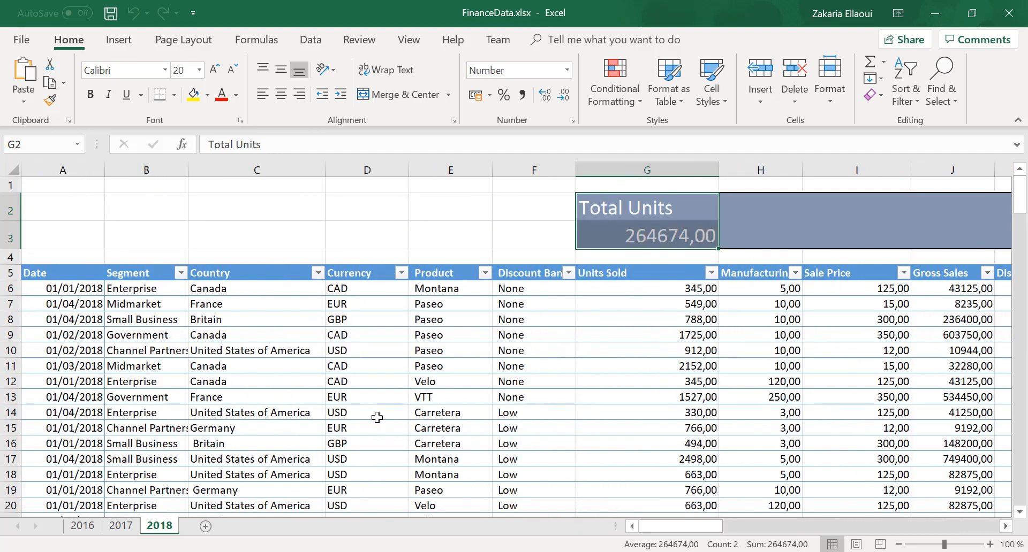
- Examine the dates in the 2018 table, look at sheets 2017 and 2016, and return to sheet 2018
left_click(353, 398)
left_click_drag(87, 288, 91, 321)
left_click(120, 526)
left_click(96, 526)
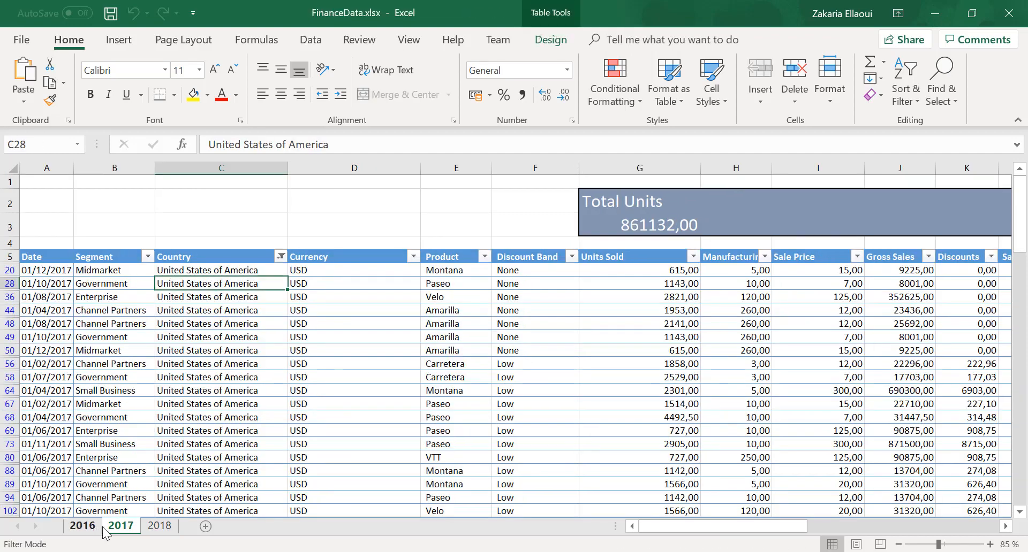
left_click(148, 526)
left_click(198, 444)
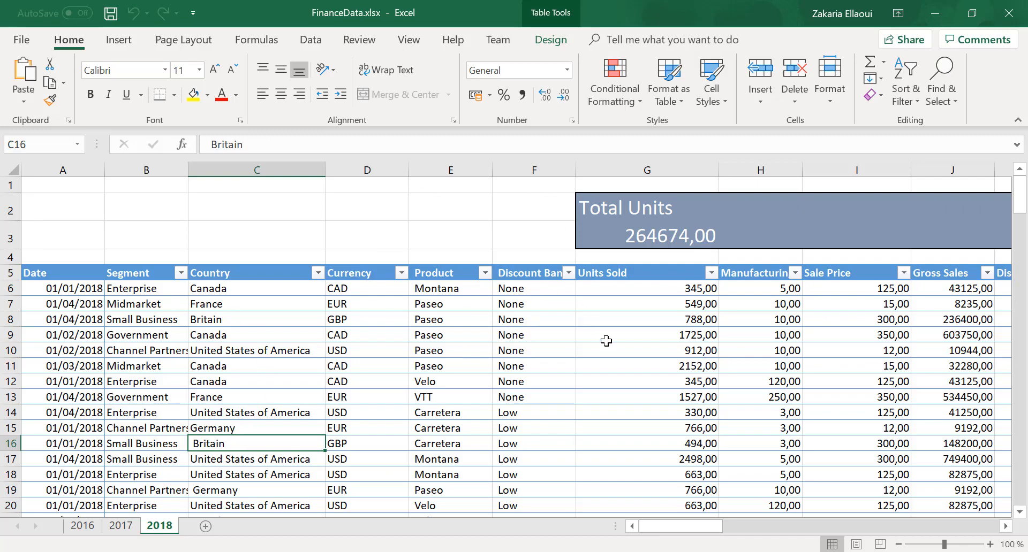
- Switch to the PDF report in Adobe Acrobat Reader and examine its title and the segment and country sales tables
key("alt+Tab")
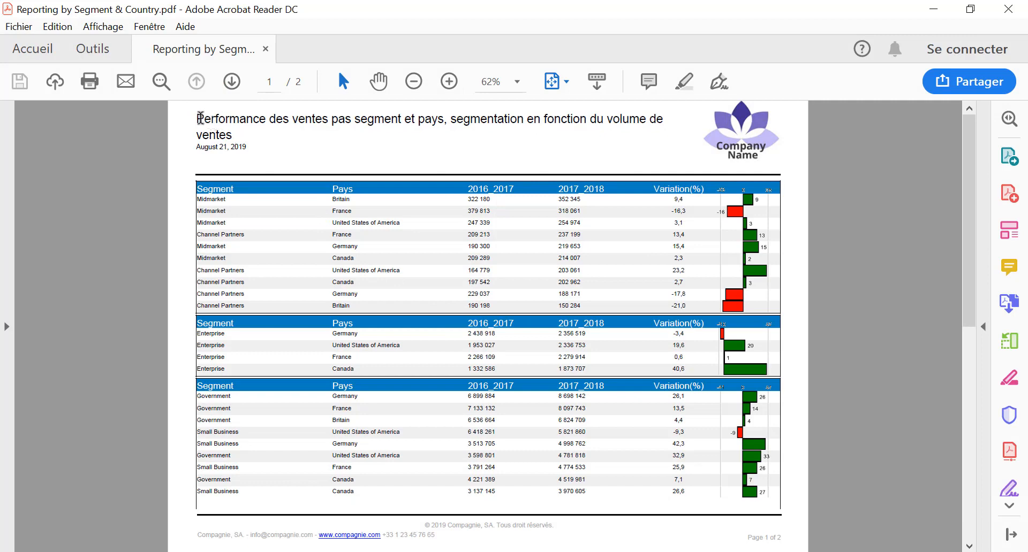
left_click_drag(197, 119, 557, 122)
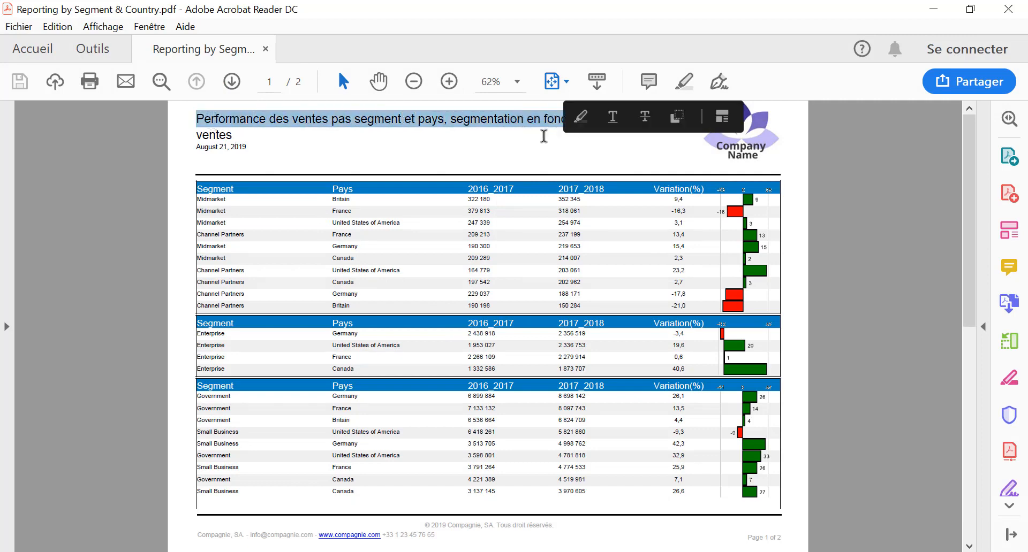
left_click(543, 136)
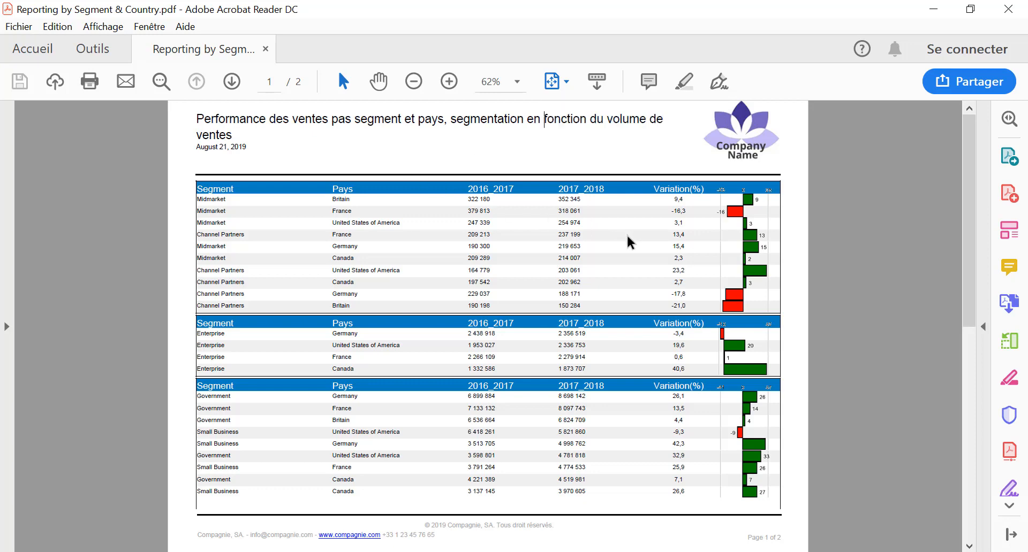
scroll(690, 213, "up", 2, "ctrl")
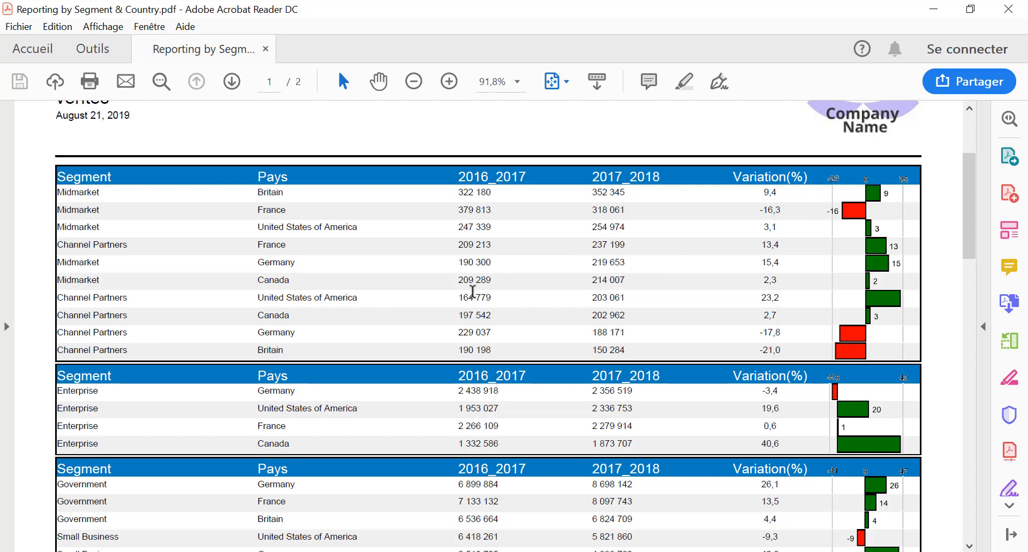
scroll(468, 293, "down", 1, "ctrl")
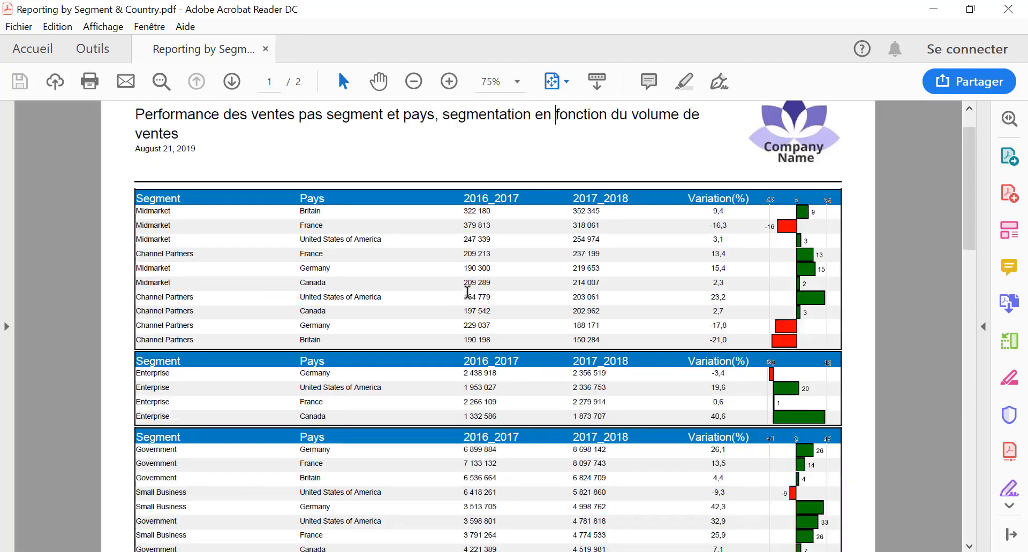
- Return to the FinanceData workbook in Excel, look over its 2018 rows, and switch to Alteryx Designer
left_click(286, 551)
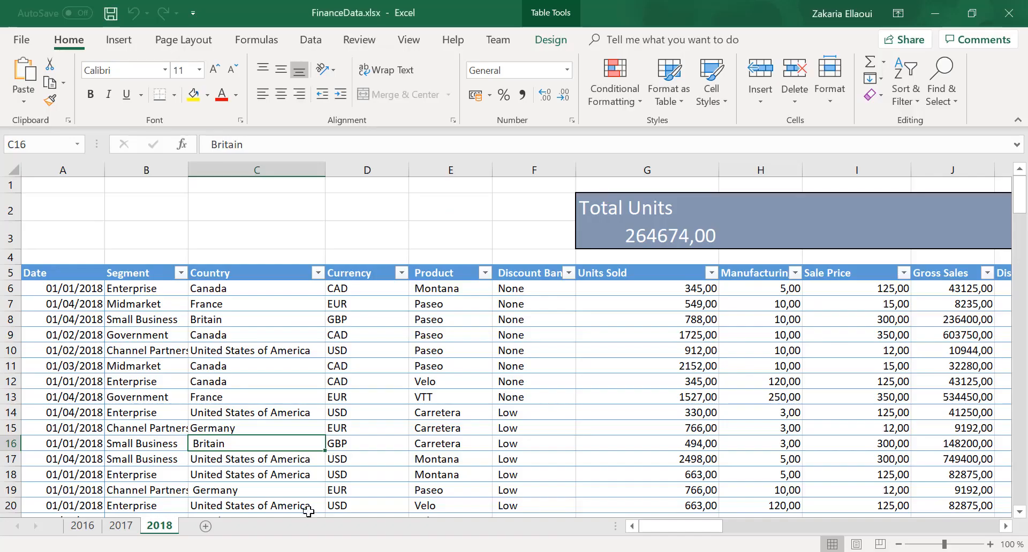
scroll(314, 465, "down", 3)
scroll(314, 478, "up", 3)
left_click(325, 551)
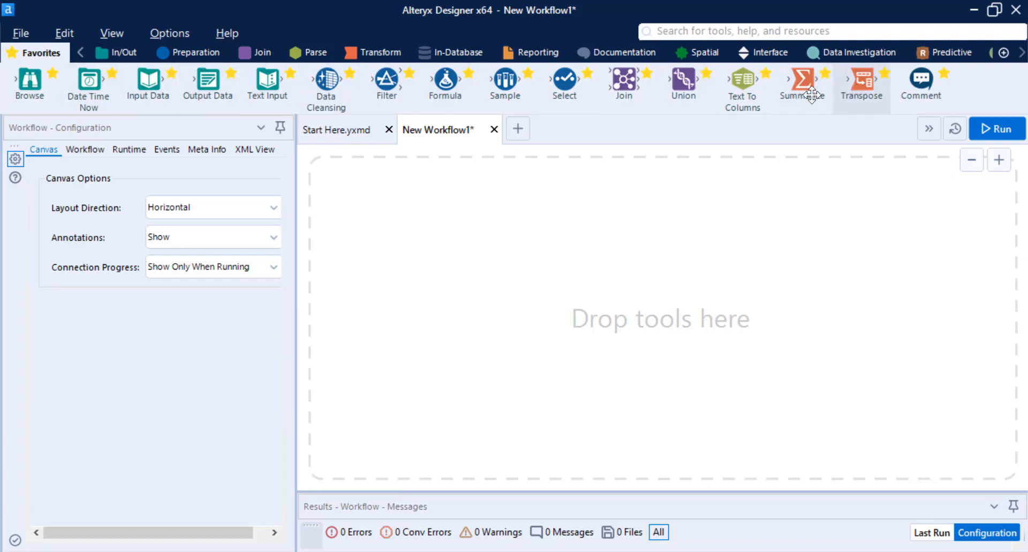
- Place an Input Data tool on the canvas and look through its file and data source connections without choosing one
left_click(124, 52)
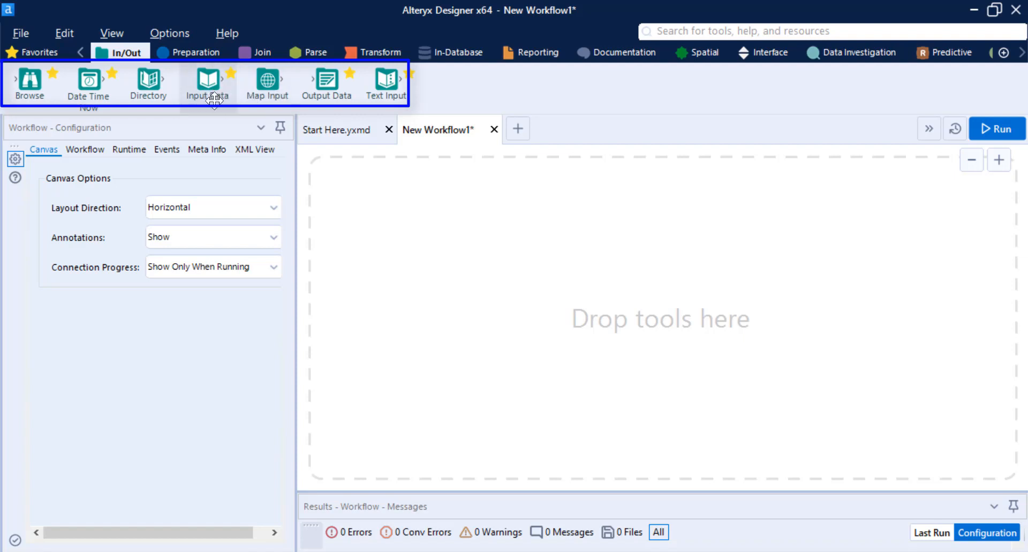
left_click_drag(208, 86, 392, 232)
left_click(272, 167)
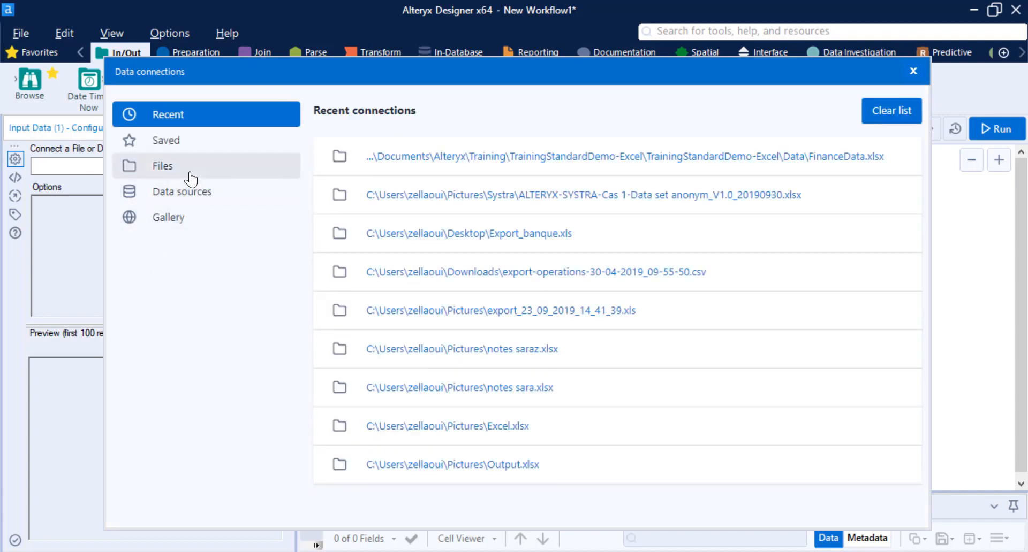
left_click(187, 169)
left_click(191, 193)
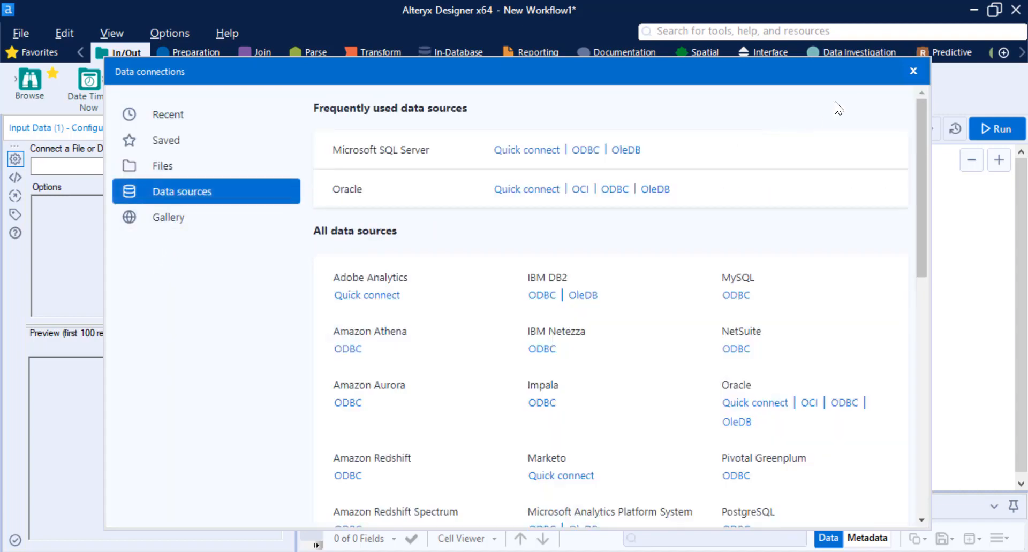
left_click(912, 70)
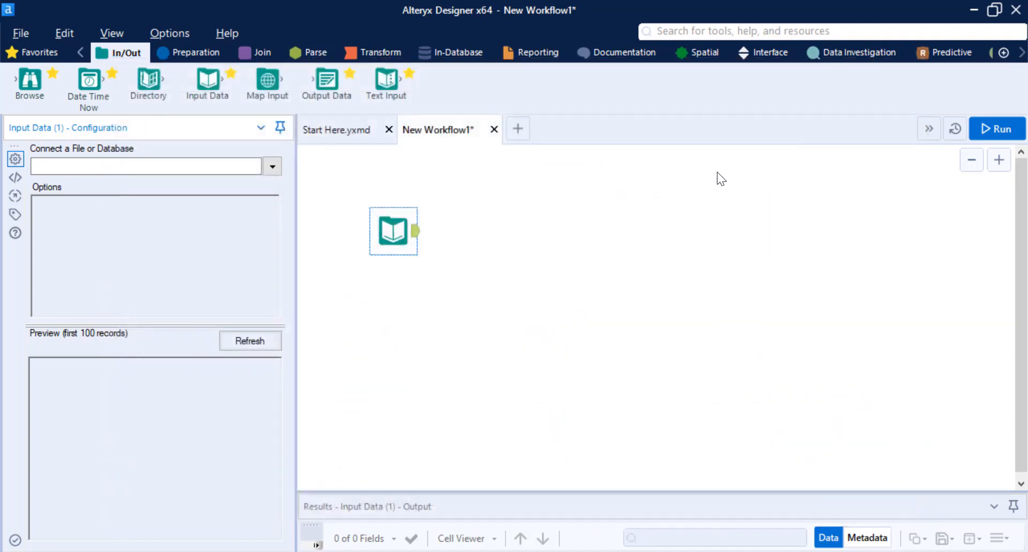
- Add a Filter tool after the Input Data tool and connect a Formula tool to the filter's True output
left_click(216, 59)
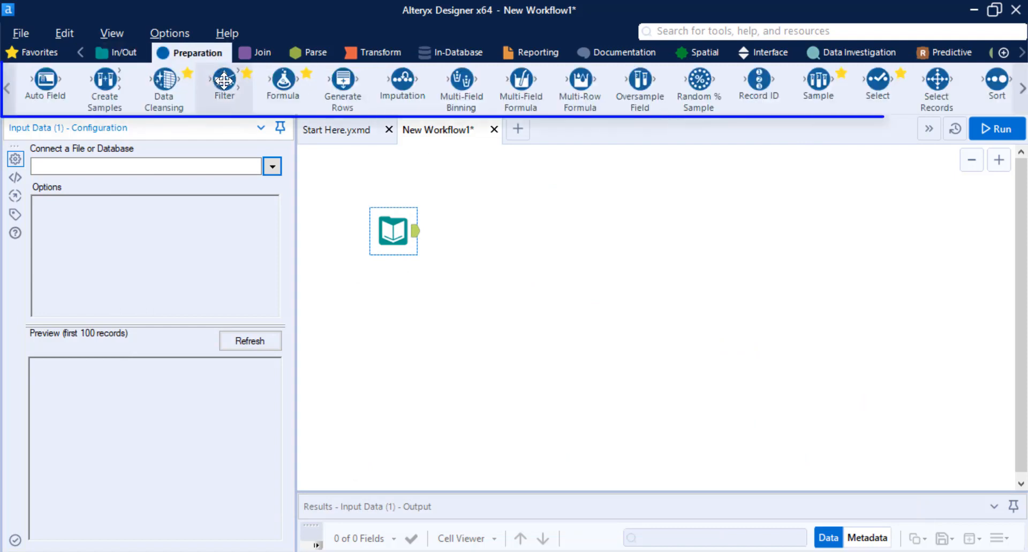
left_click_drag(223, 81, 461, 249)
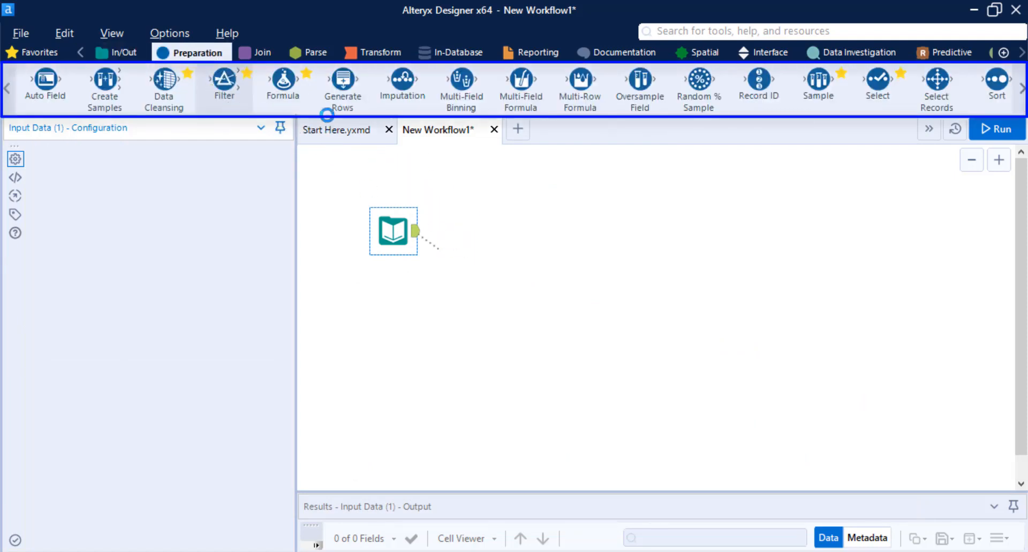
left_click_drag(294, 91, 566, 241)
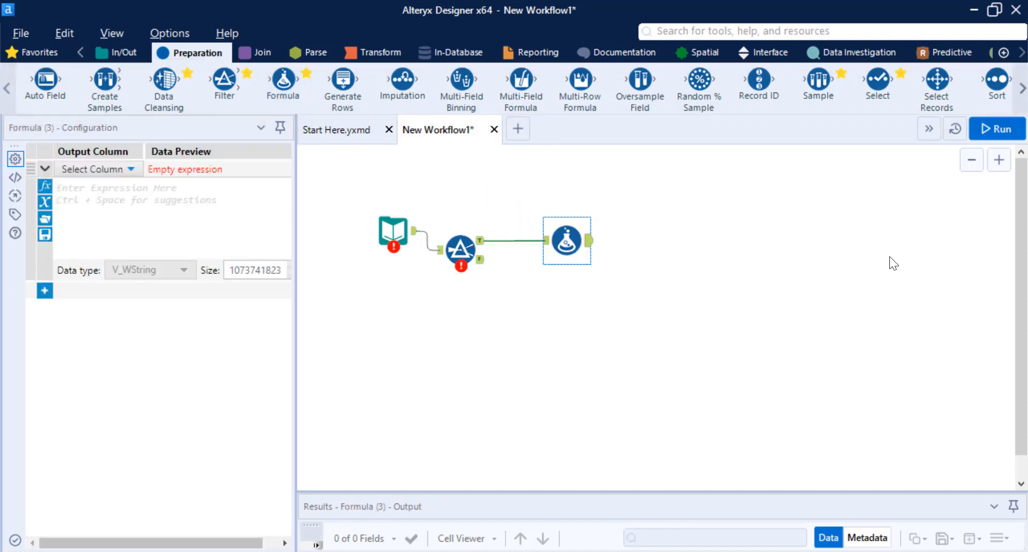
- Delete the Input Data, Filter and Formula tools together and return to the workflow from Excel
left_click_drag(648, 303, 348, 196)
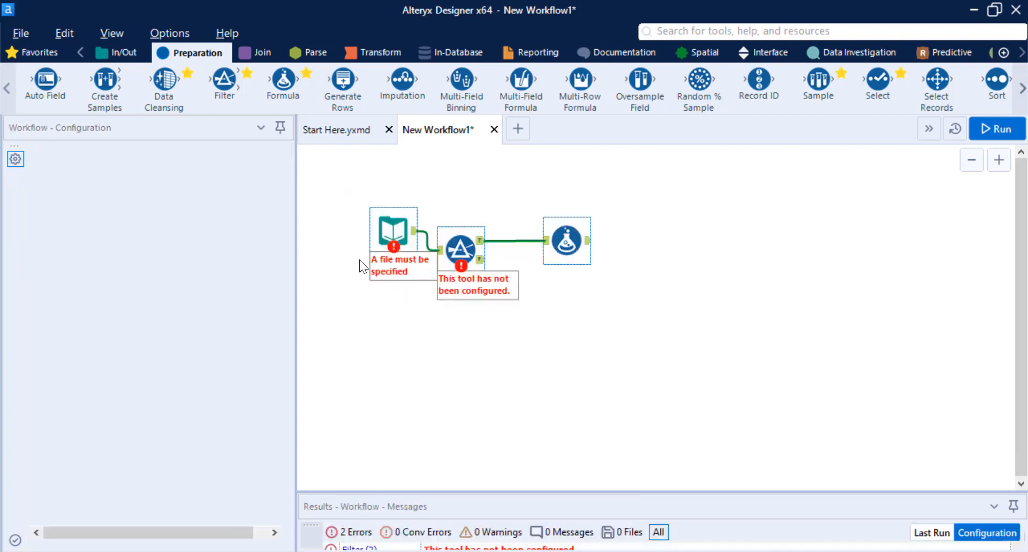
key("Delete")
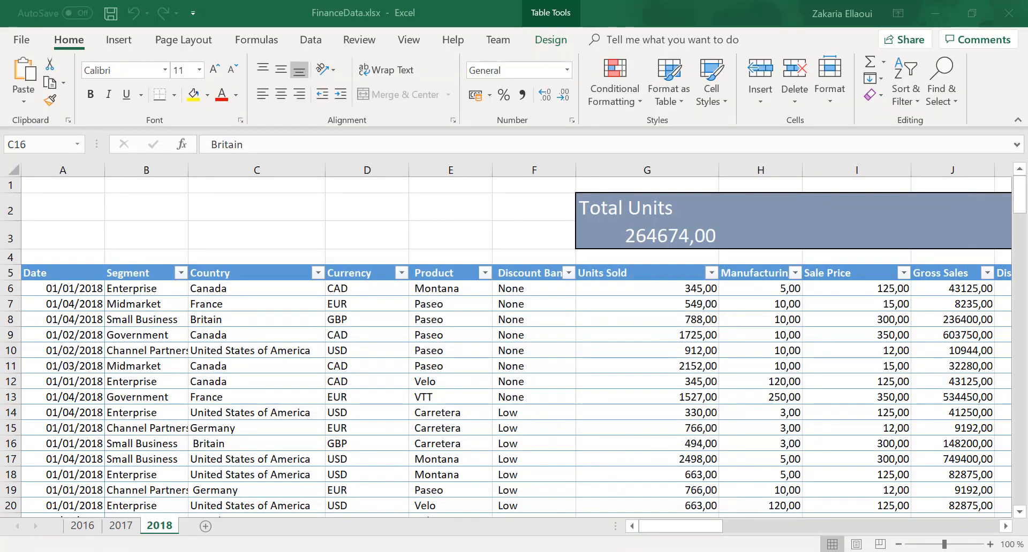
left_click(933, 13)
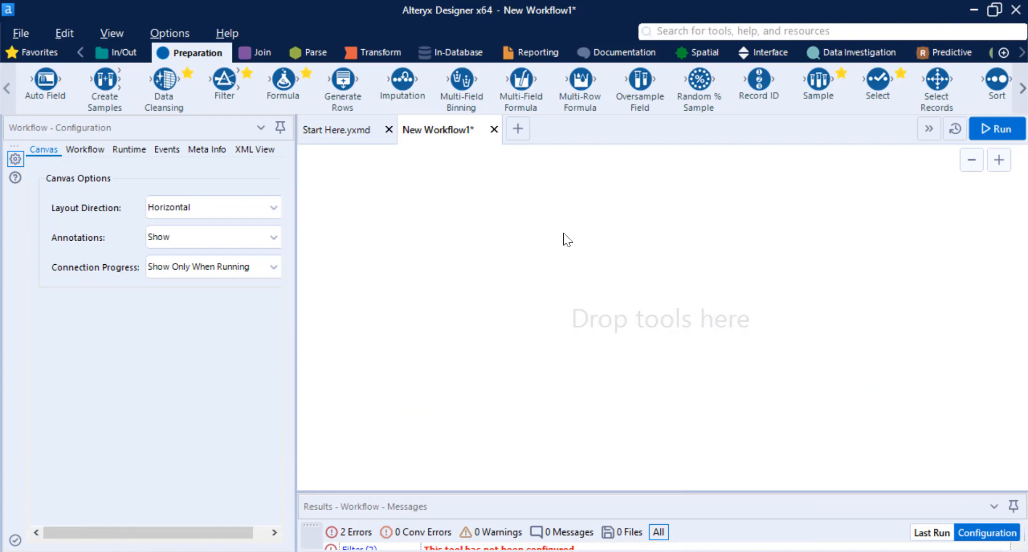
- Add an Input Data tool to the empty workflow and show its file connection options
left_click(131, 53)
left_click_drag(207, 80, 402, 241)
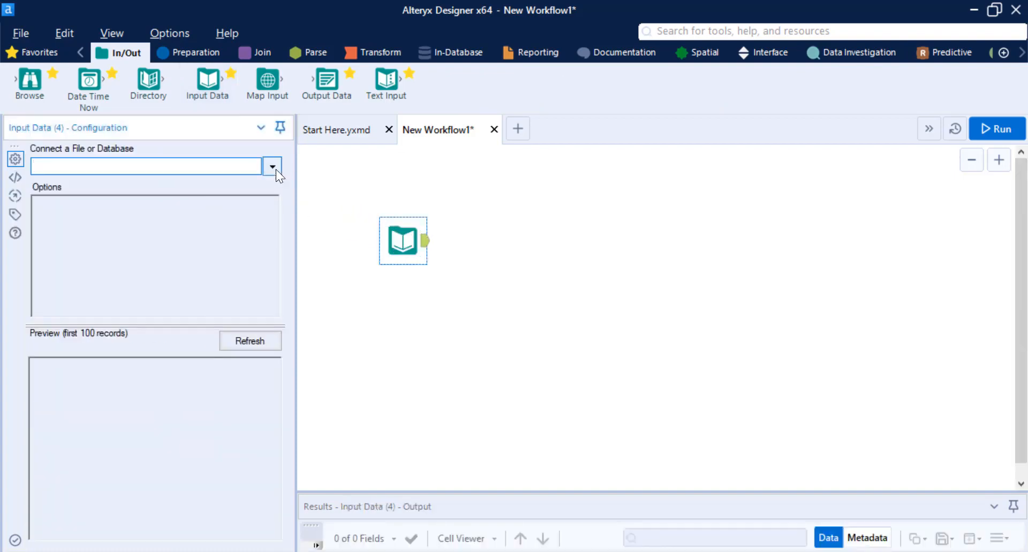
left_click(272, 166)
left_click(206, 169)
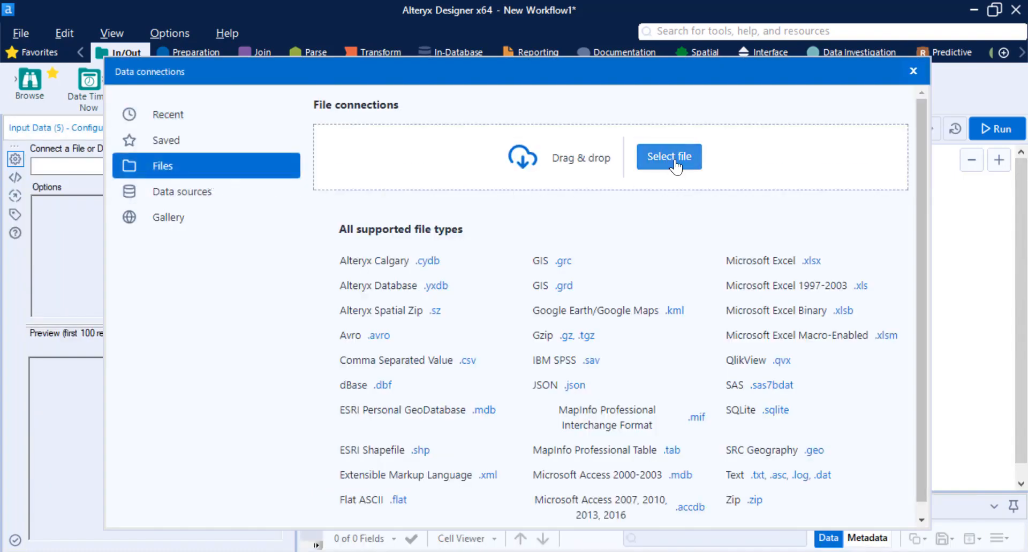
- Select FinanceData.xlsx from the Data folder as the Input Data tool's source file
left_click(669, 157)
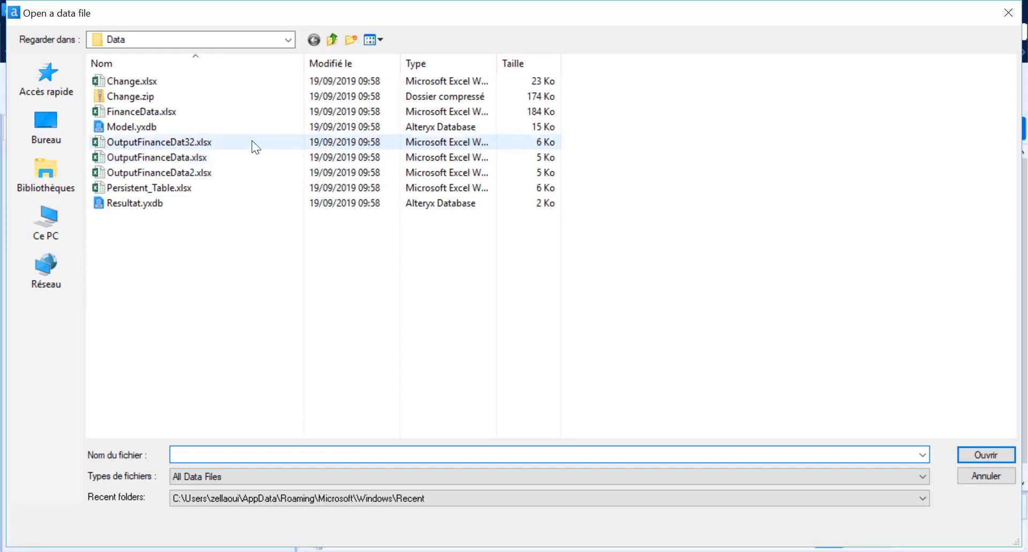
left_click(214, 115)
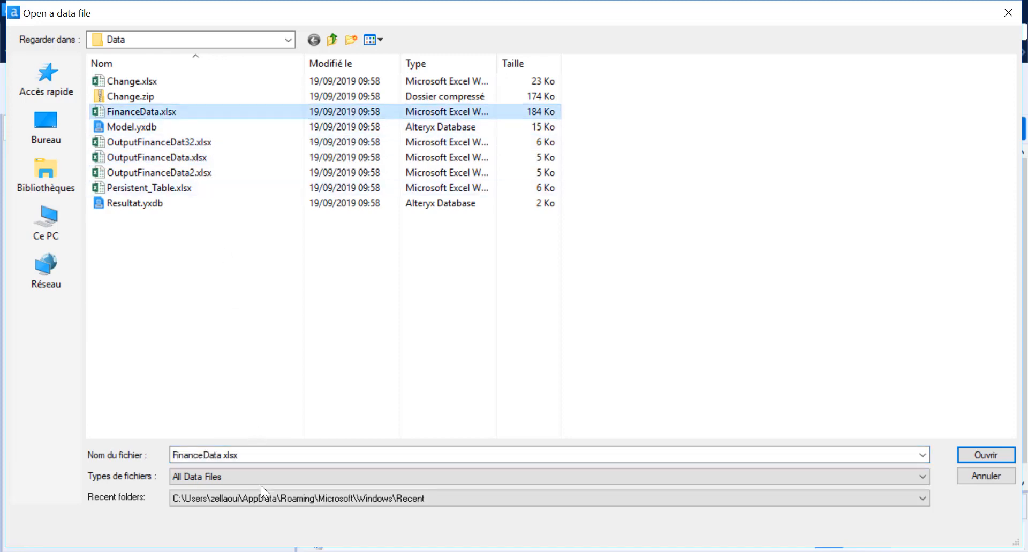
left_click(265, 551)
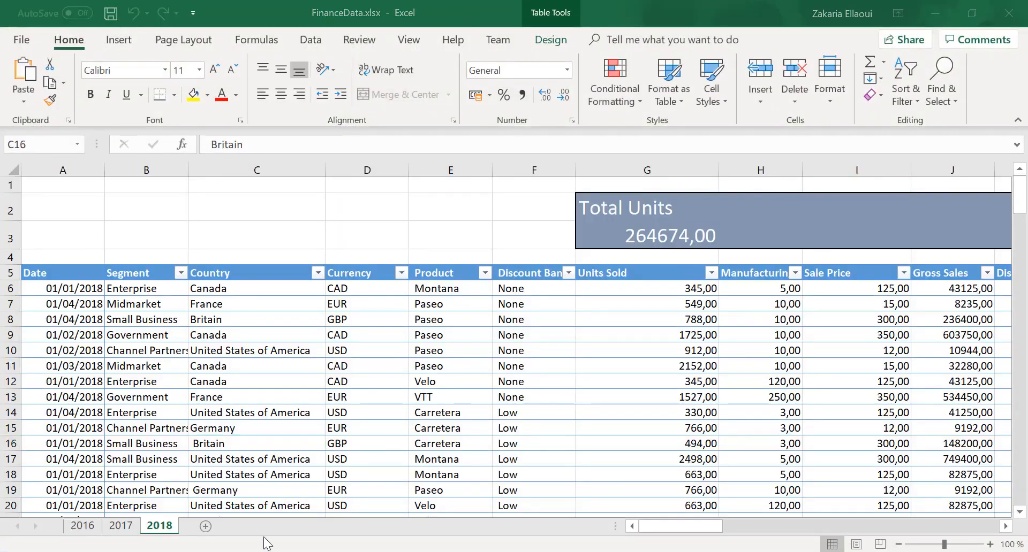
right_click(264, 538)
left_click(263, 538)
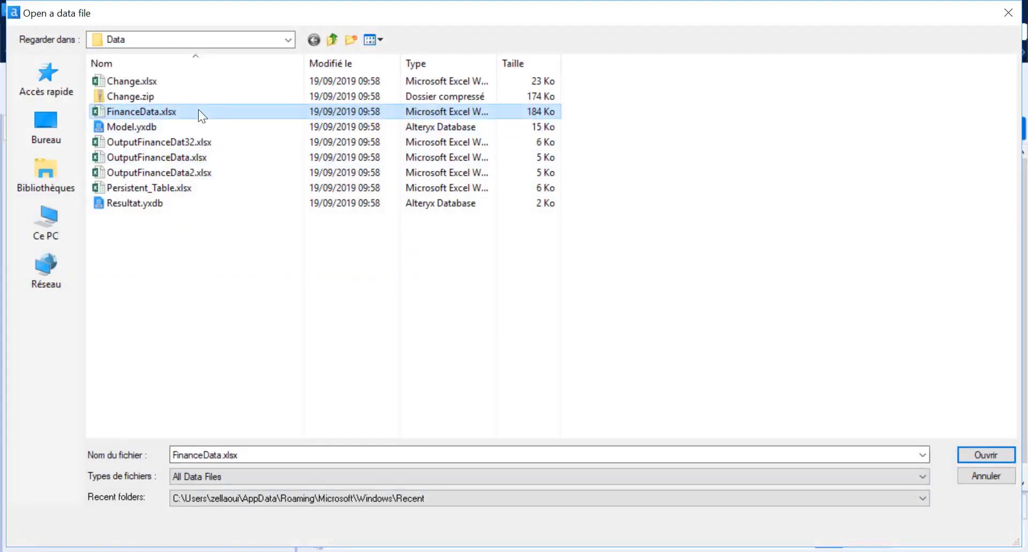
left_click(981, 455)
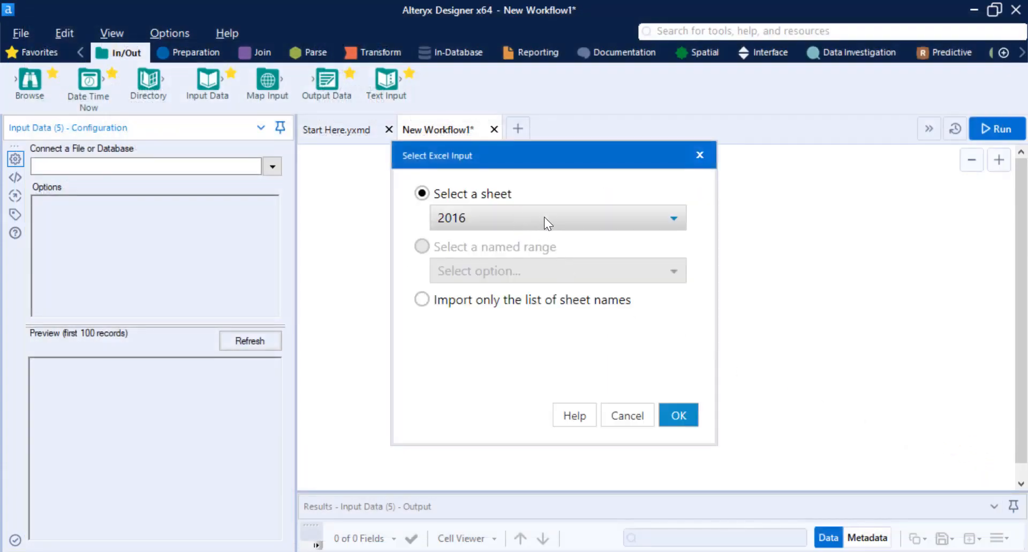
- Import sheet 2016 from the workbook and move the Input Data tool to the canvas's upper left area
left_click(544, 217)
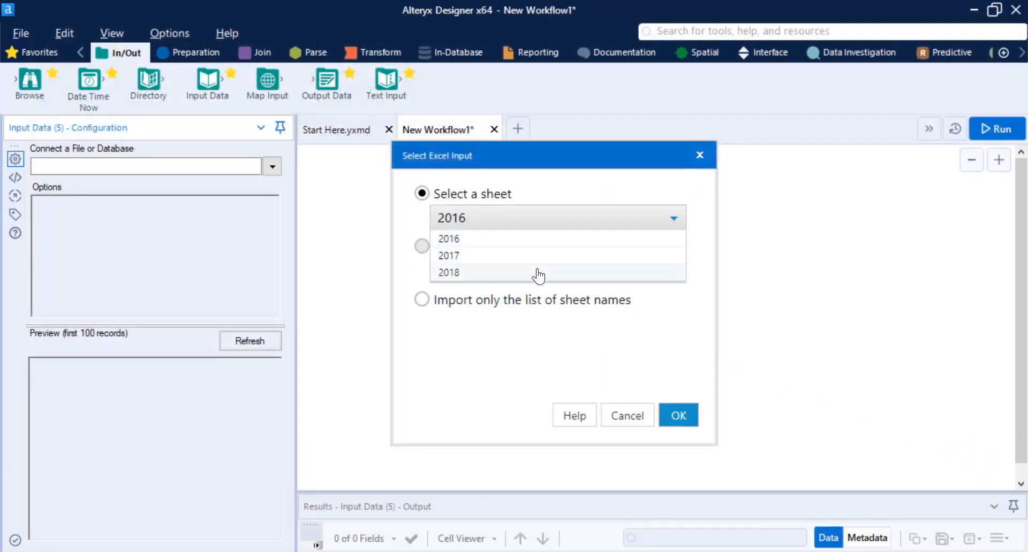
left_click(539, 240)
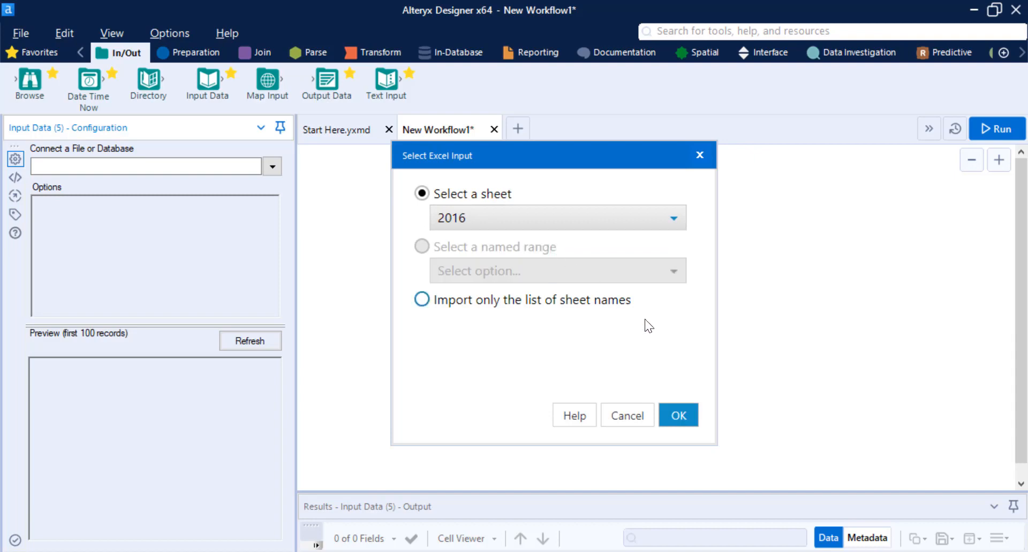
left_click(681, 415)
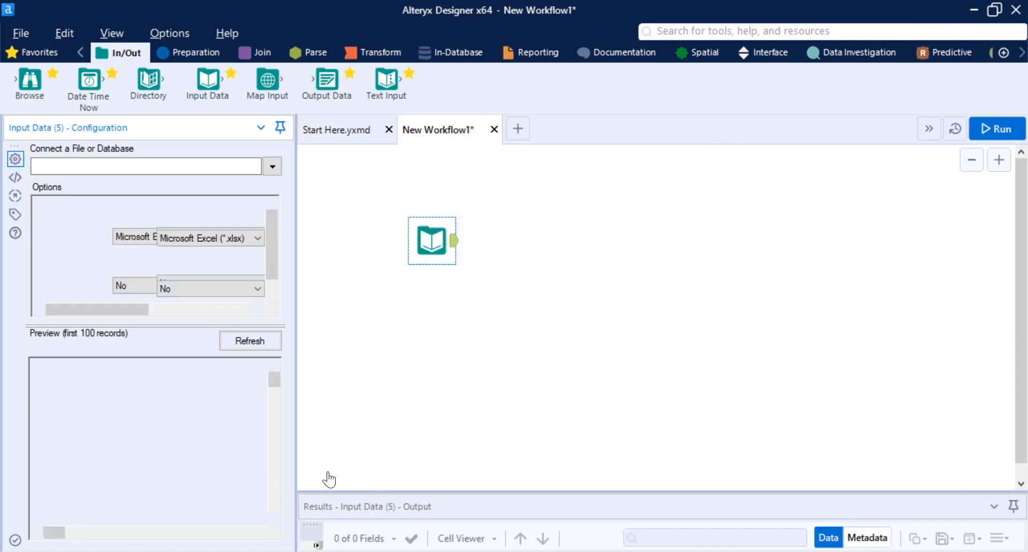
left_click_drag(429, 225, 408, 186)
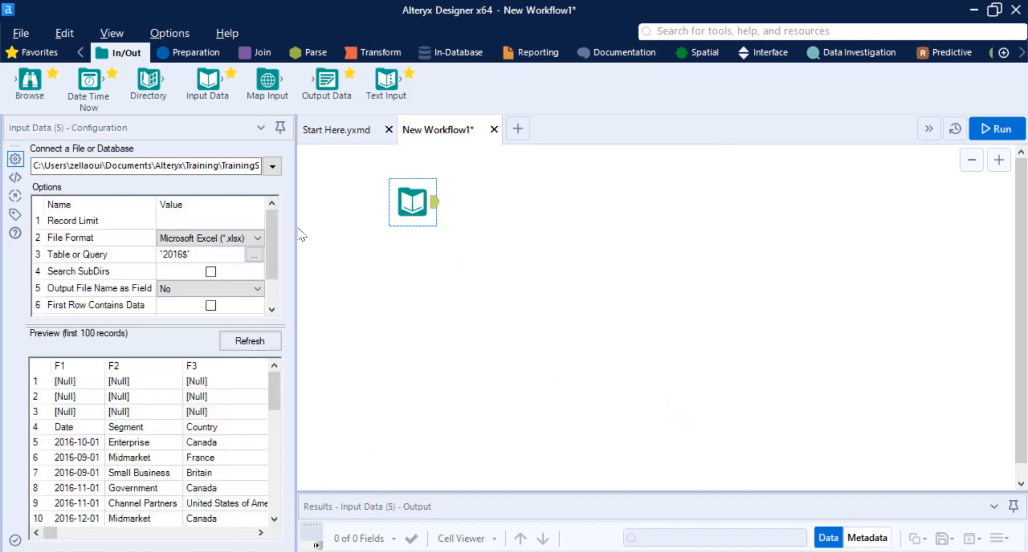
- Set the 2016 Input Data tool to start data import on line 5 and refresh its preview
left_click_drag(298, 226, 489, 239)
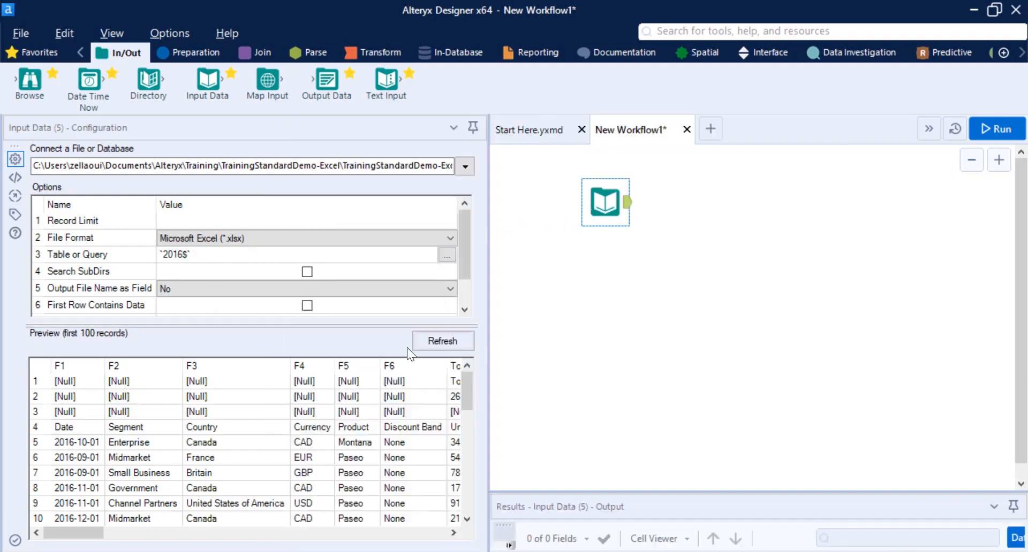
left_click_drag(462, 383, 462, 381)
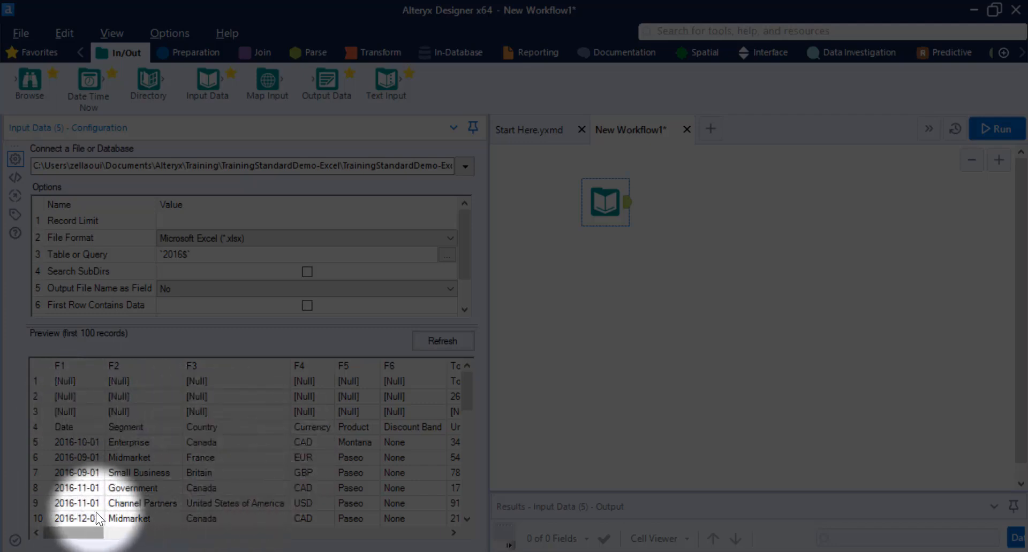
left_click_drag(94, 532, 46, 528)
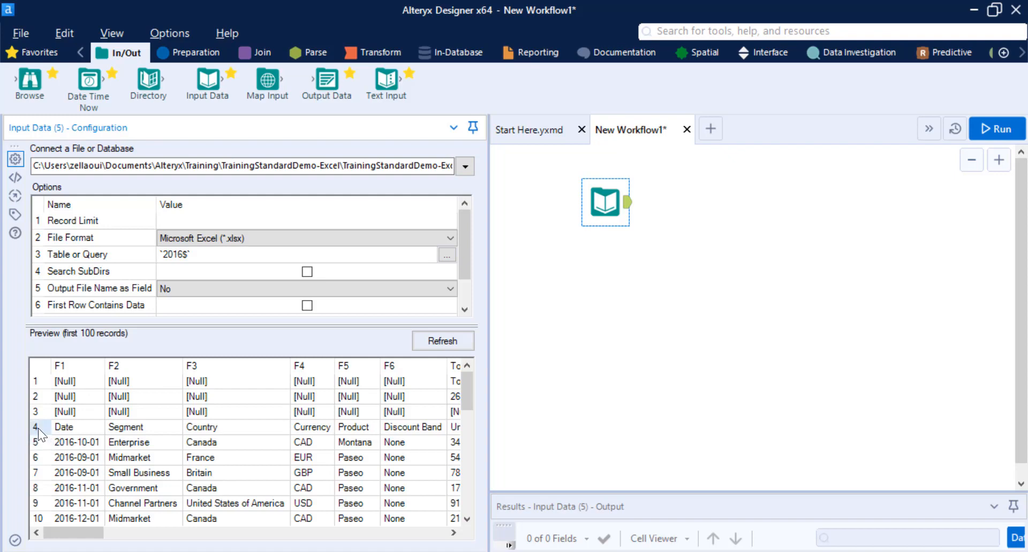
left_click_drag(464, 248, 463, 272)
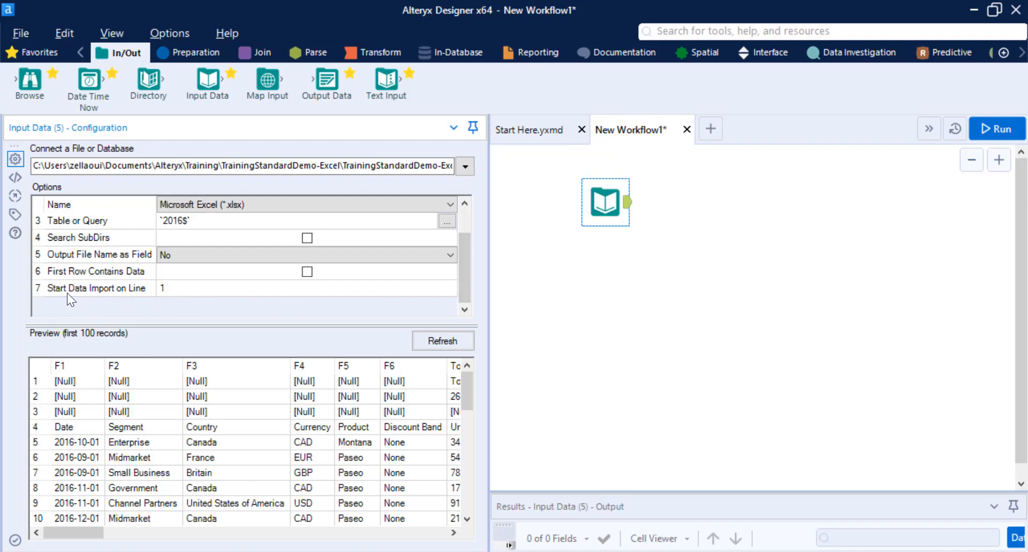
left_click(178, 288)
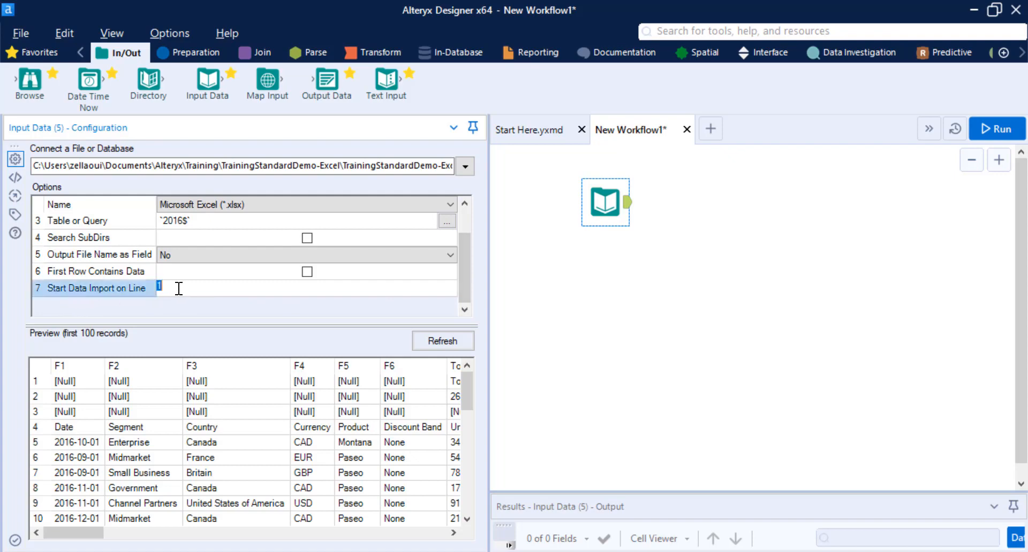
type("5")
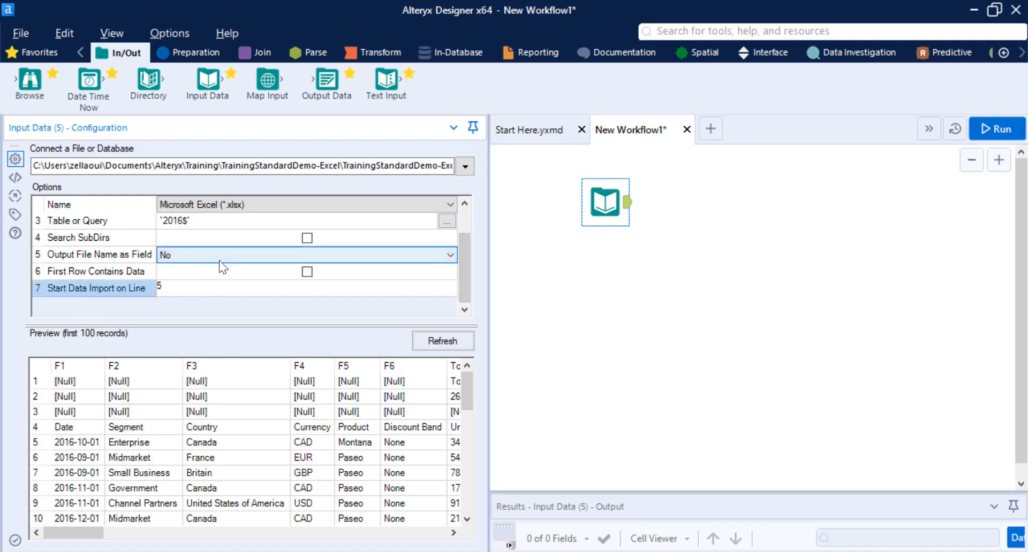
left_click(452, 341)
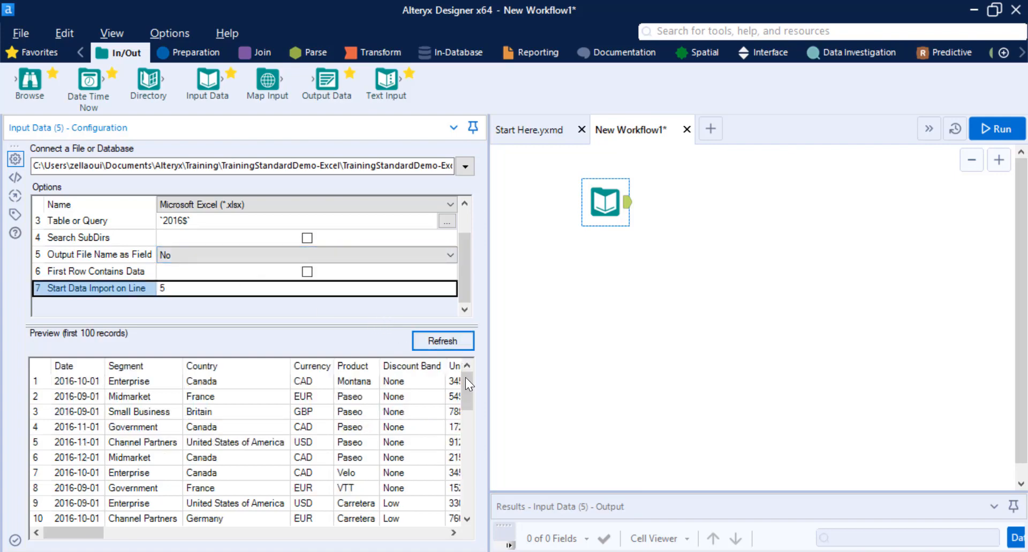
mouse_move(466, 393)
left_mouse_down()
mouse_move(470, 461)
mouse_move(471, 375)
left_mouse_up()
mouse_move(85, 530)
left_mouse_down()
mouse_move(116, 531)
mouse_move(76, 531)
left_mouse_up()
- Duplicate the 2016 Input Data tool and place the copy directly below the original on the canvas
left_click(605, 203)
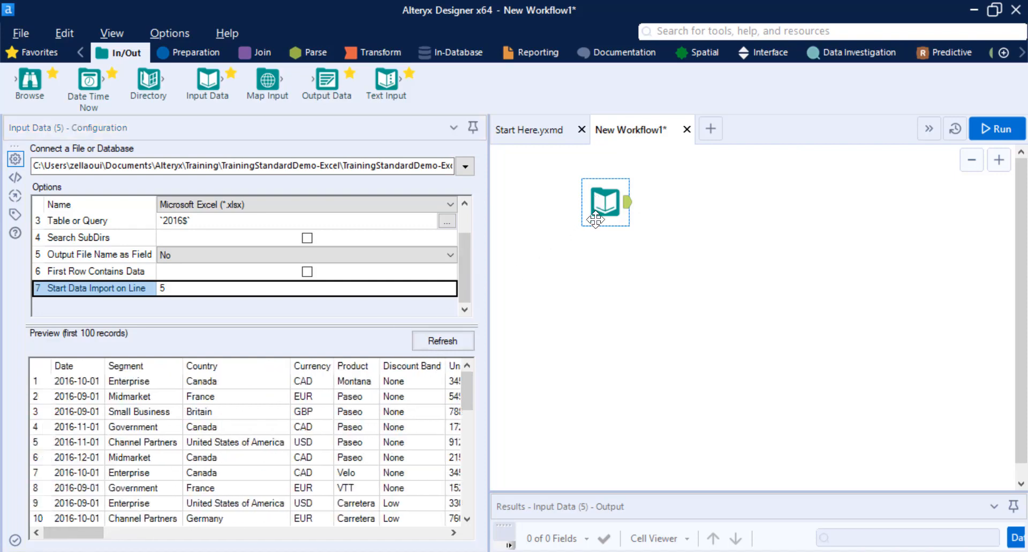
left_click_drag(611, 204, 591, 204)
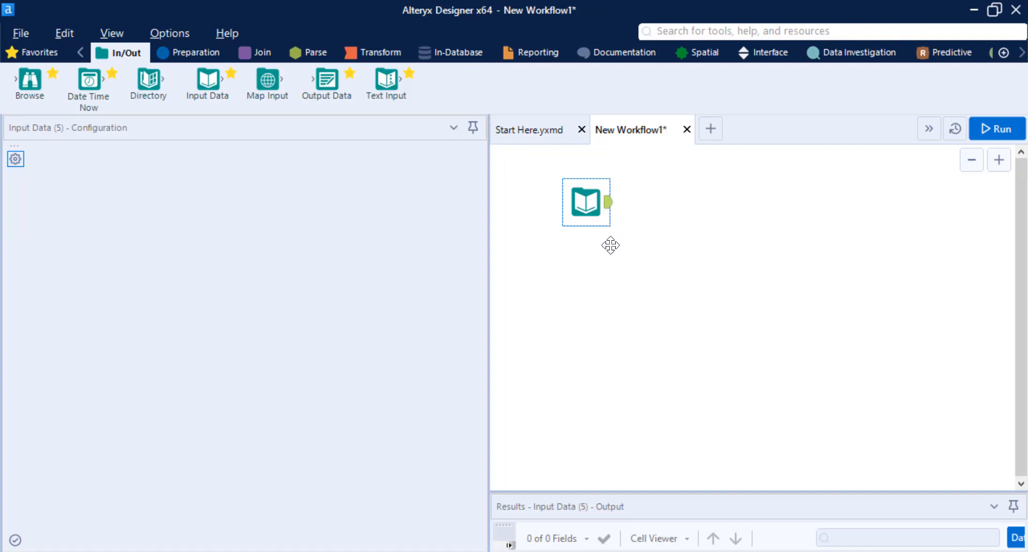
key("ctrl+c")
key("ctrl+v")
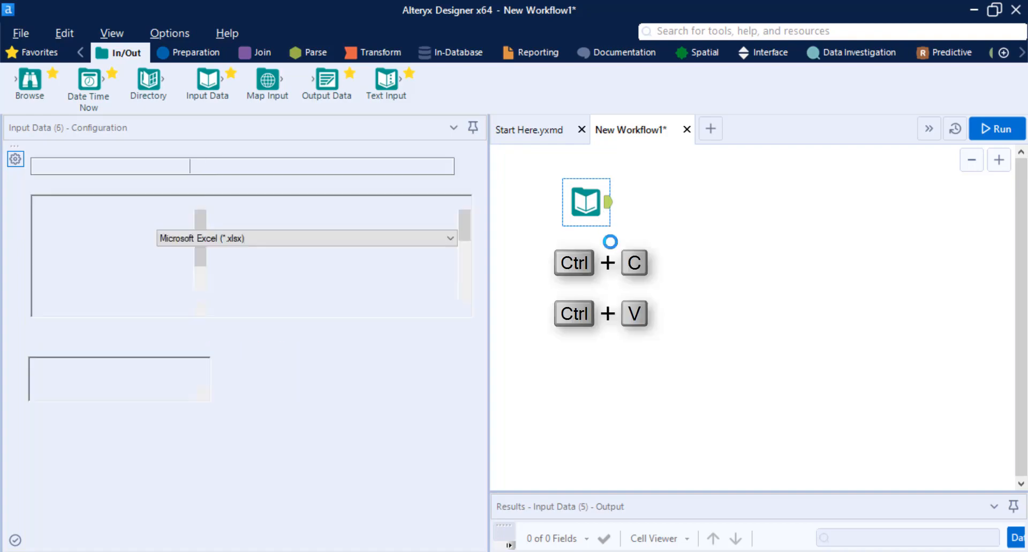
key("ctrl+v")
left_click_drag(612, 236, 589, 294)
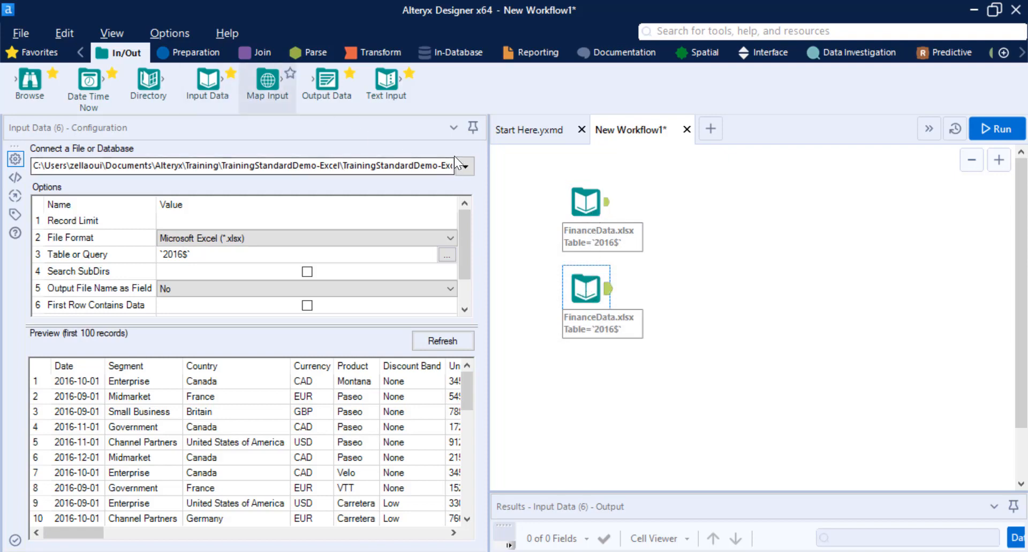
- Switch the copied Input Data tool to sheet 2017 of FinanceData.xlsx
left_click(599, 300)
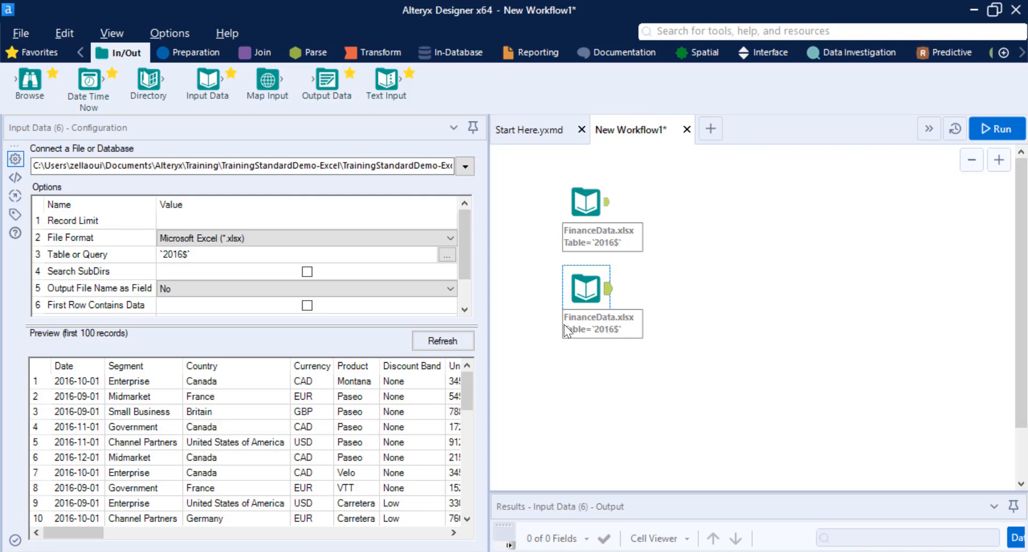
left_click(447, 256)
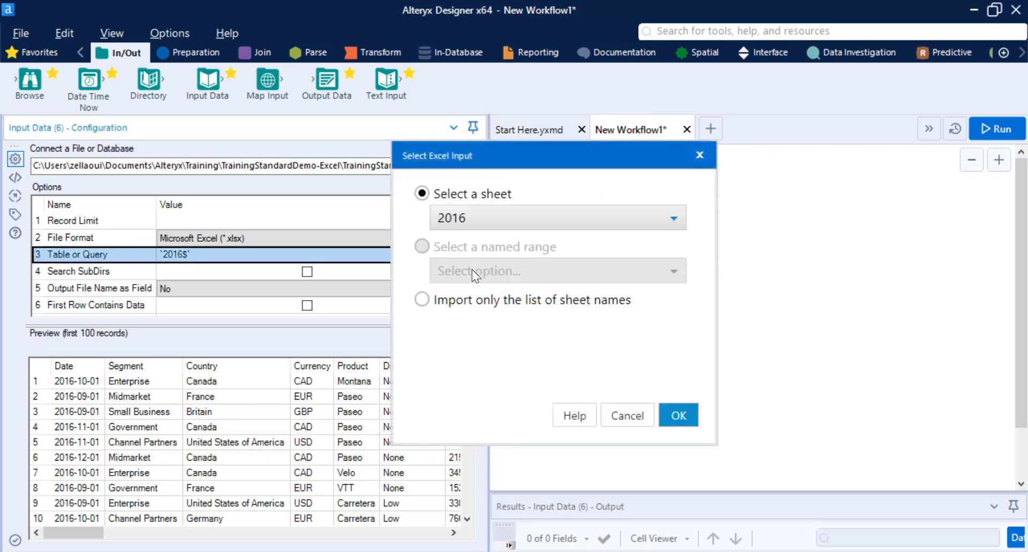
left_click(529, 225)
left_click(530, 256)
left_click(678, 415)
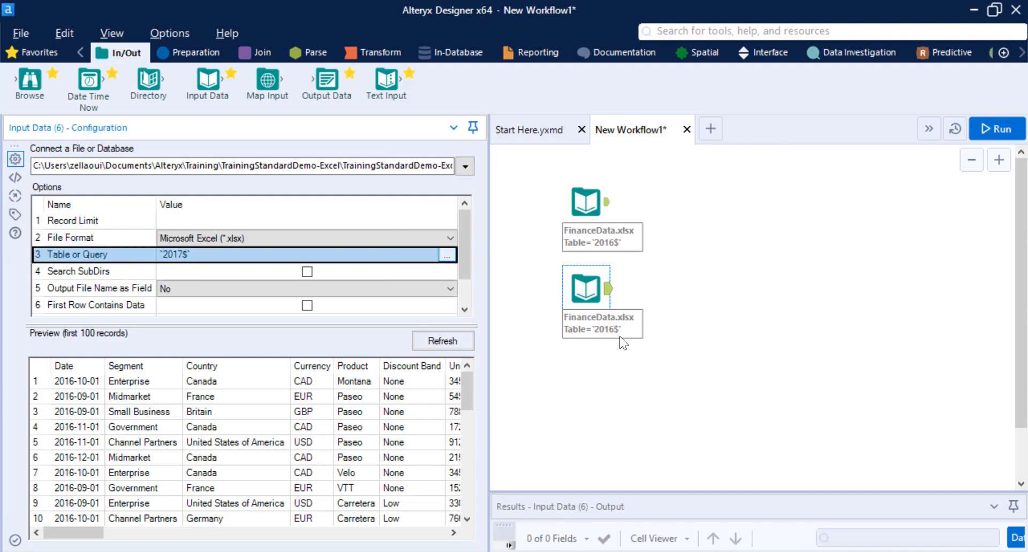
- Duplicate the 2017 Input Data tool below itself, then switch the copy to sheet 2018 with a refreshed preview
left_click(583, 301)
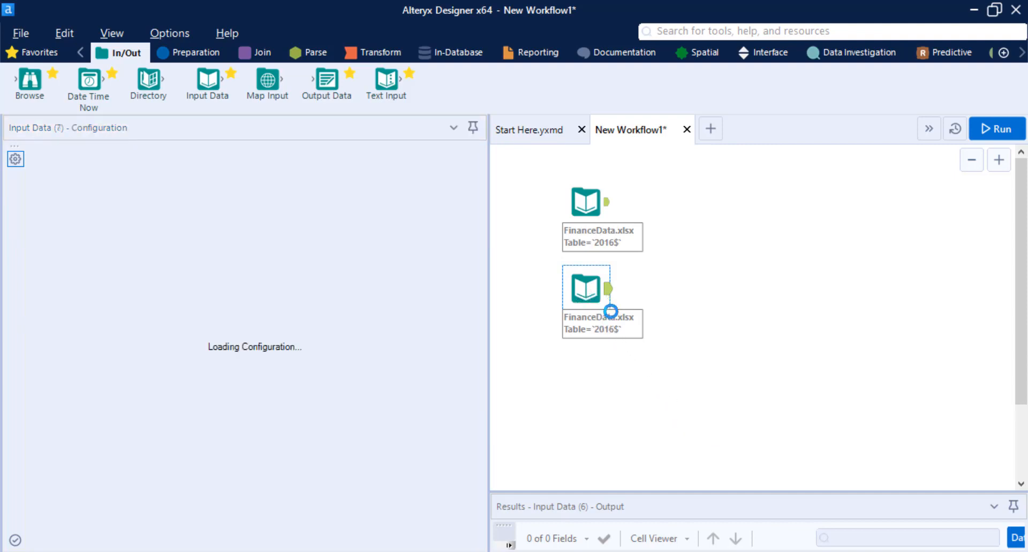
left_click_drag(610, 311, 610, 398)
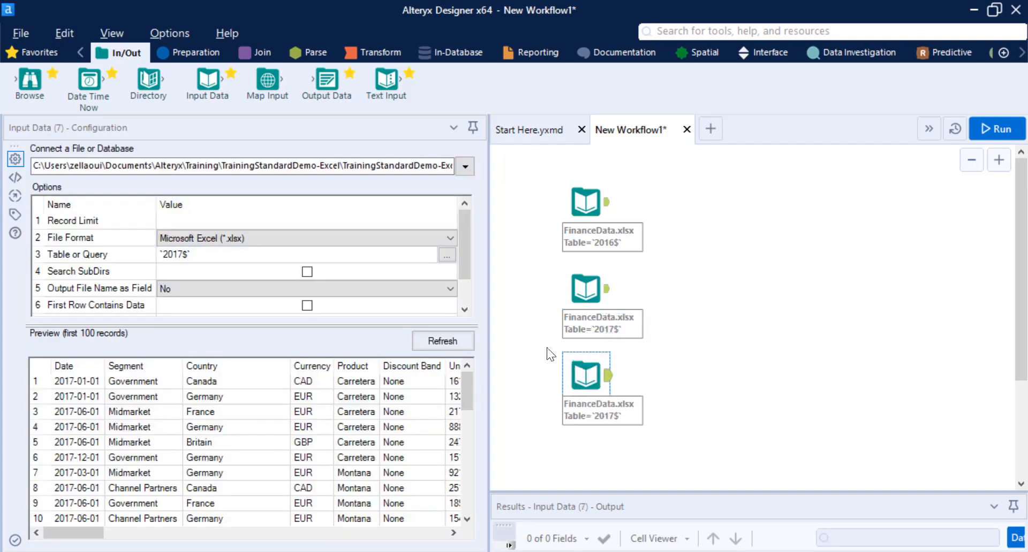
left_click(447, 255)
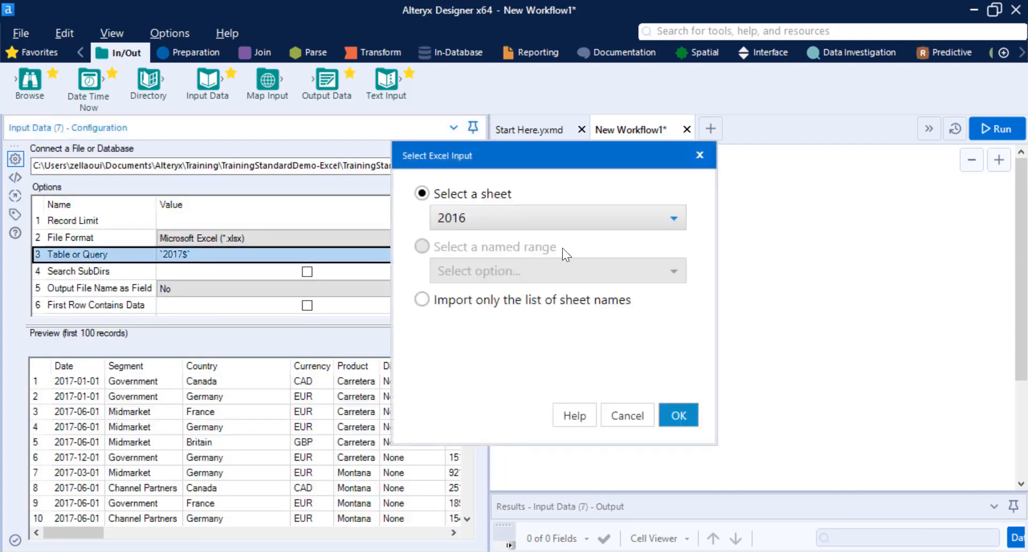
left_click(583, 222)
left_click(575, 275)
left_click(676, 416)
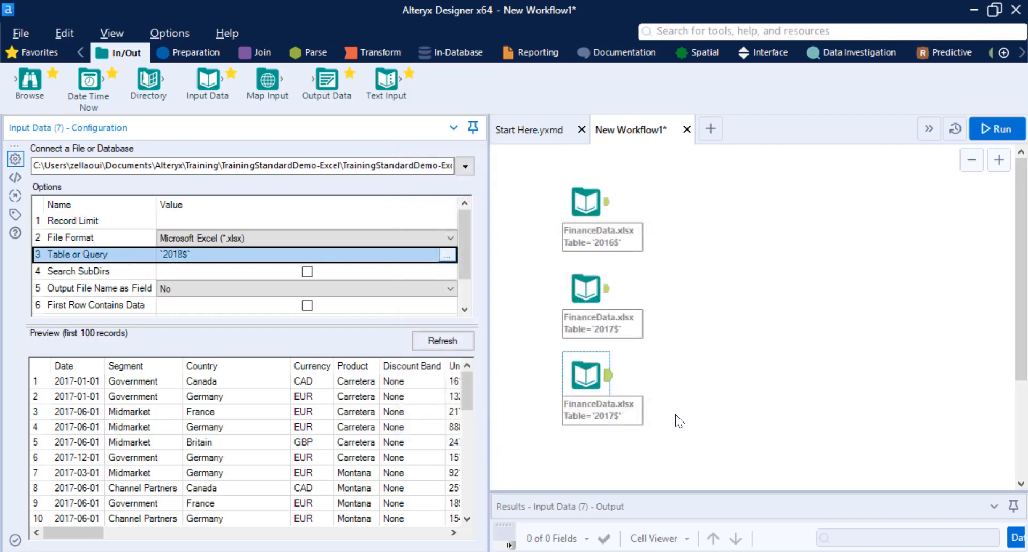
left_click(578, 382)
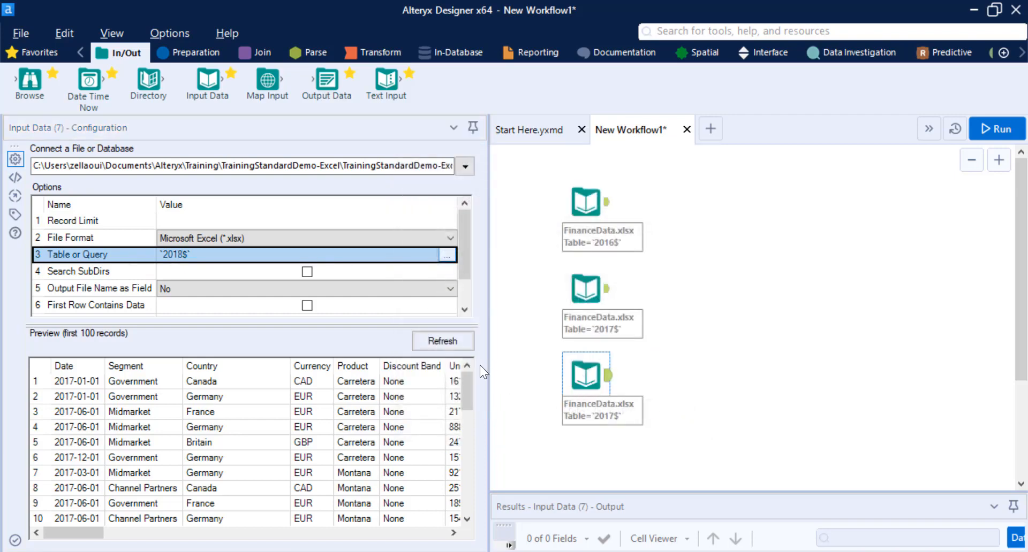
left_click_drag(470, 398, 474, 416)
left_click(464, 342)
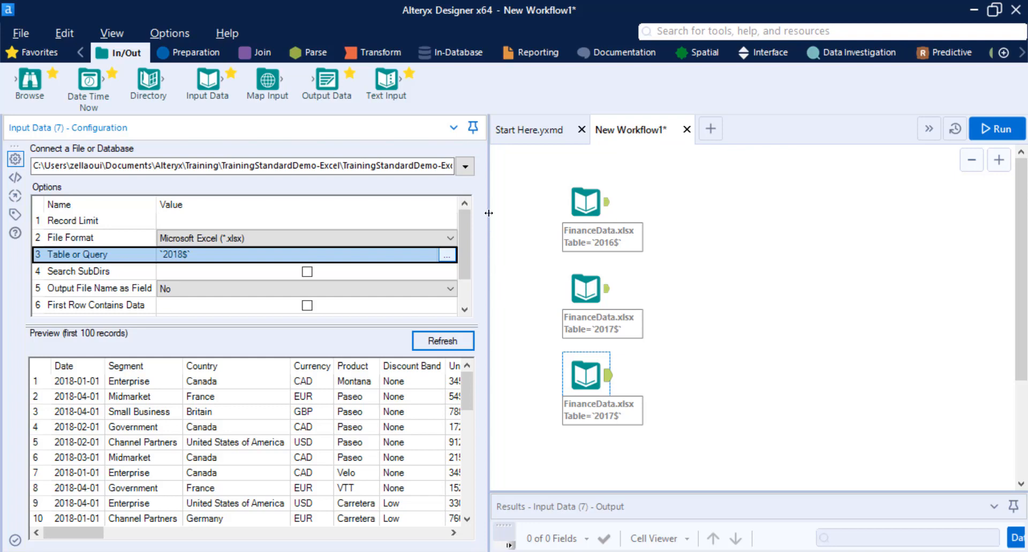
- Search the tools for union and open the Union tool's example workflow
left_click(695, 34)
type("u")
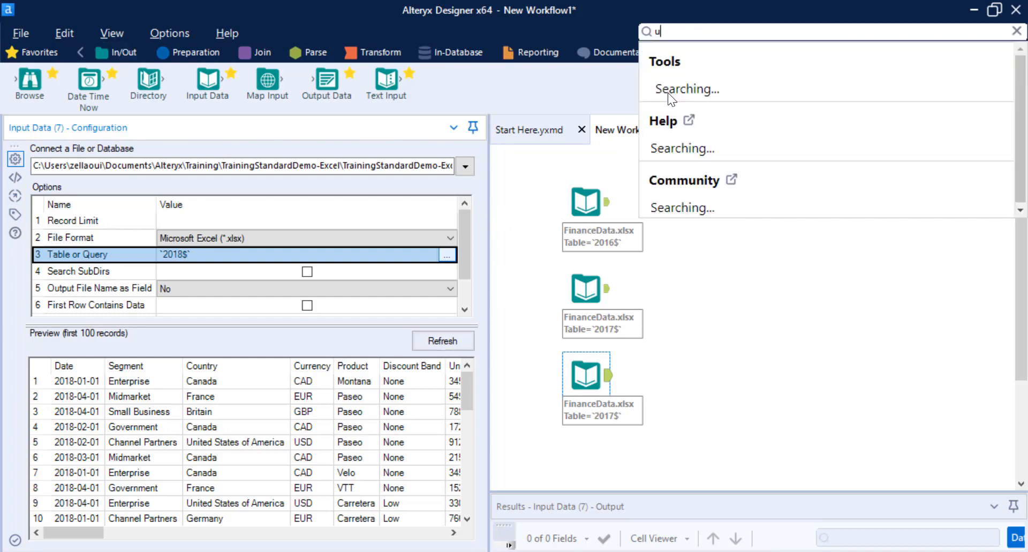
type("nion")
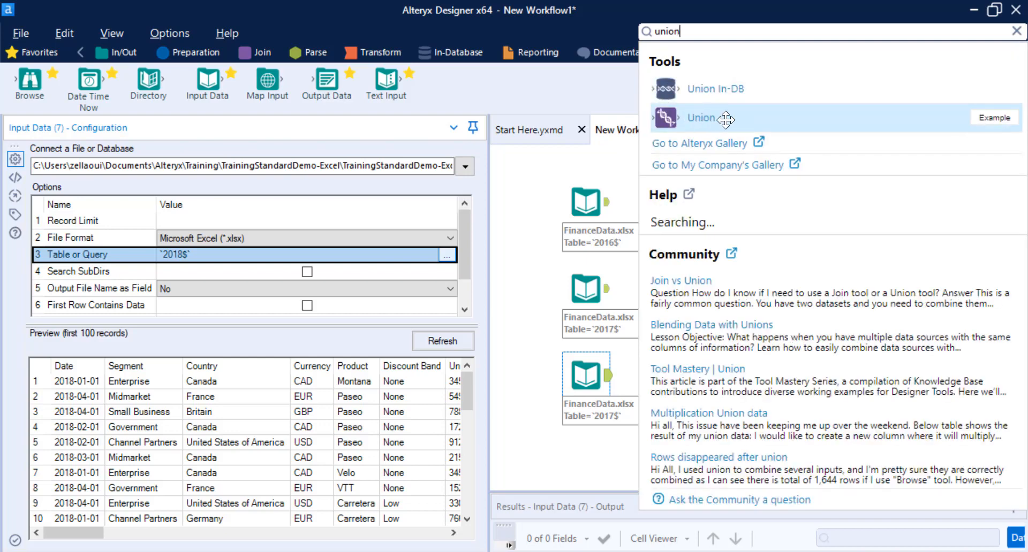
left_click(998, 121)
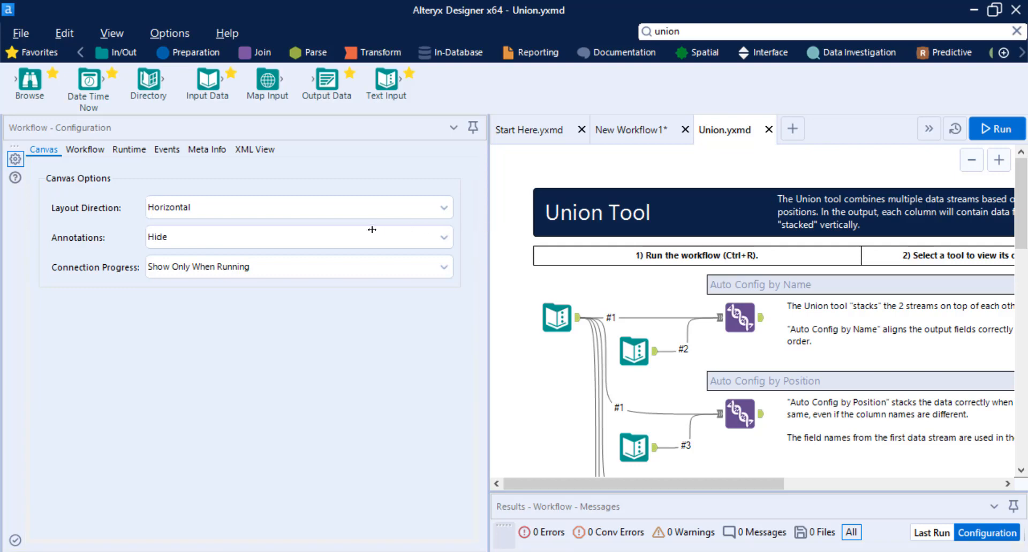
- Examine the Union example's configuration modes with a narrower Configuration panel, and return to New Workflow1
left_click_drag(372, 230, 225, 230)
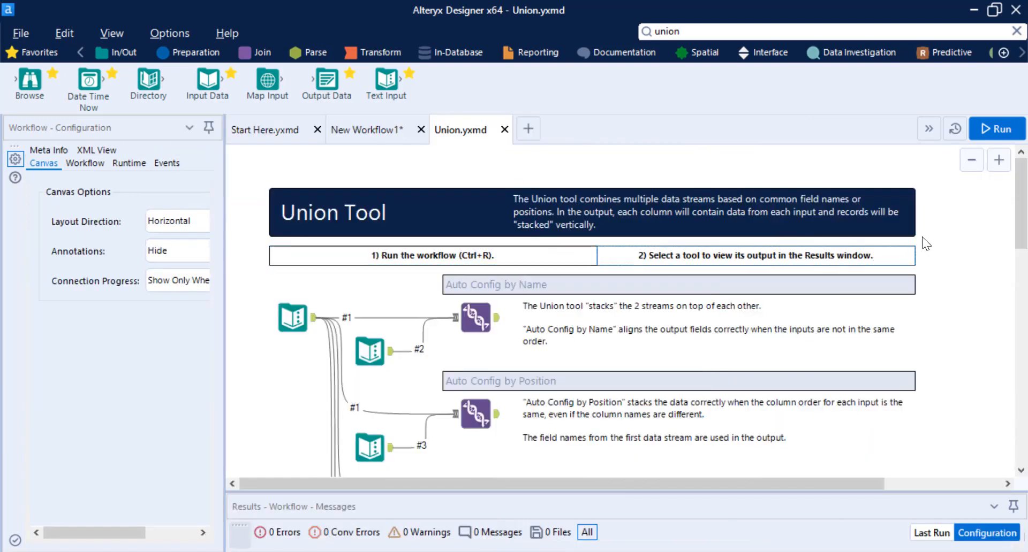
left_click_drag(1020, 208, 1006, 231)
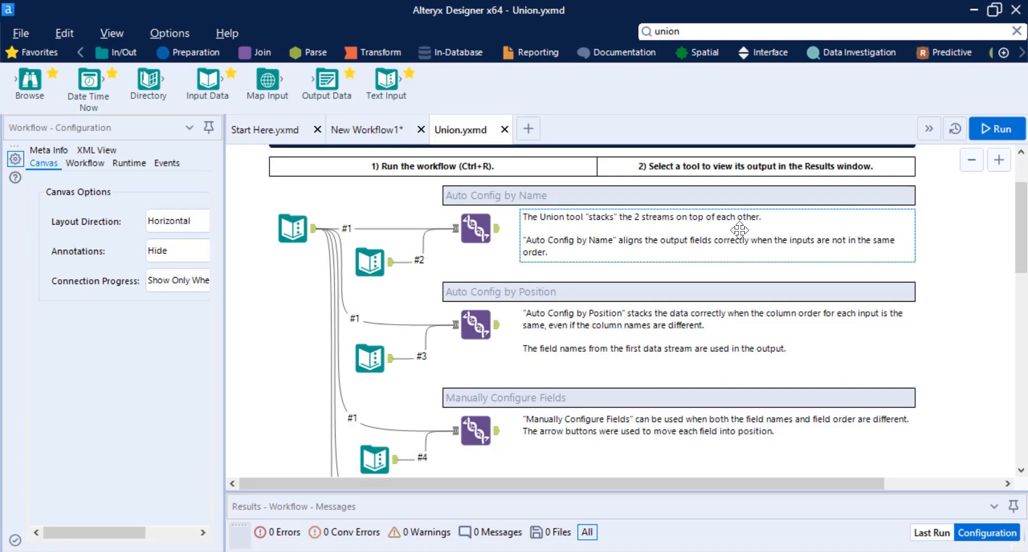
left_click(385, 130)
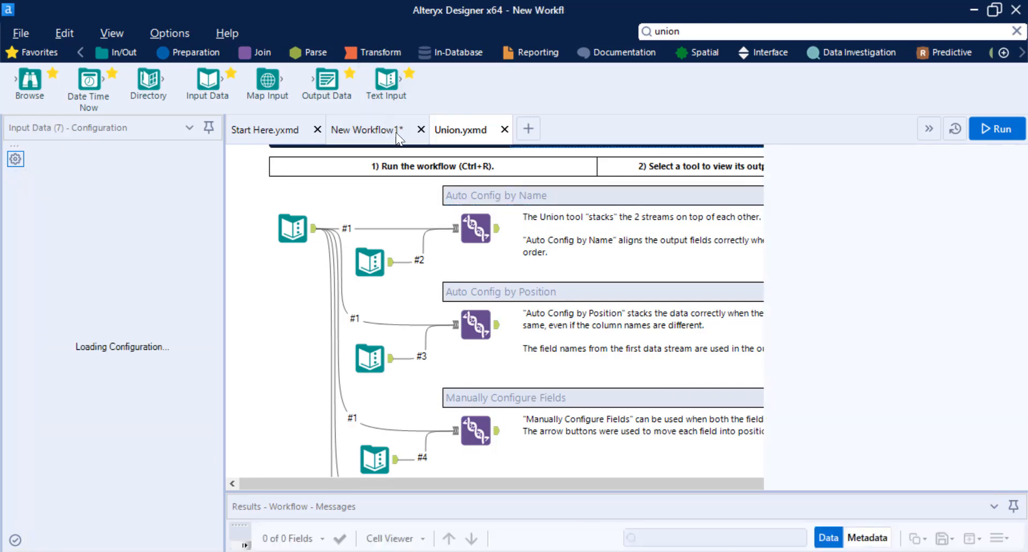
- Add a Union tool beside the inputs and connect the 2016, 2017 and 2018 Input Data tools to it
left_click(248, 54)
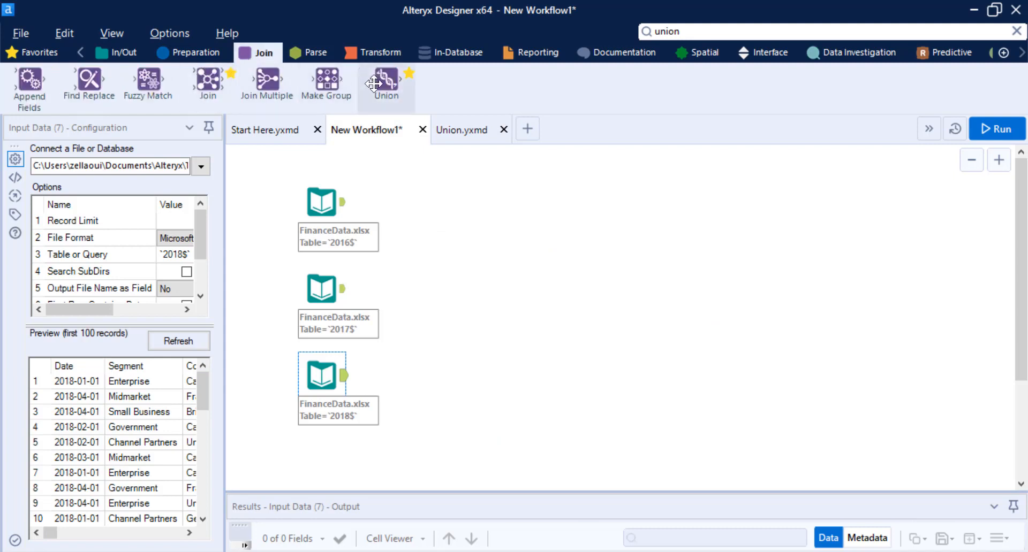
left_click_drag(385, 80, 466, 295)
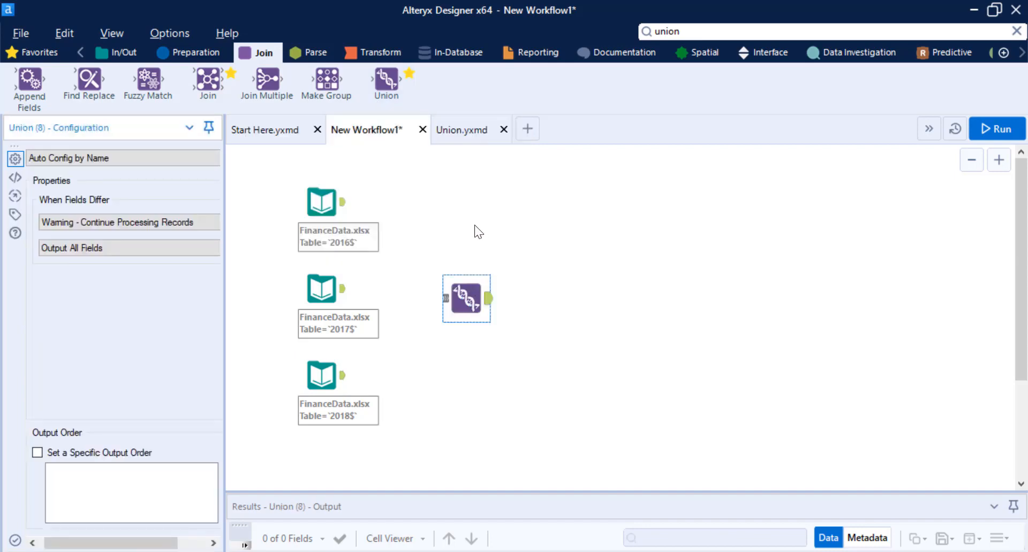
left_click_drag(348, 205, 444, 298)
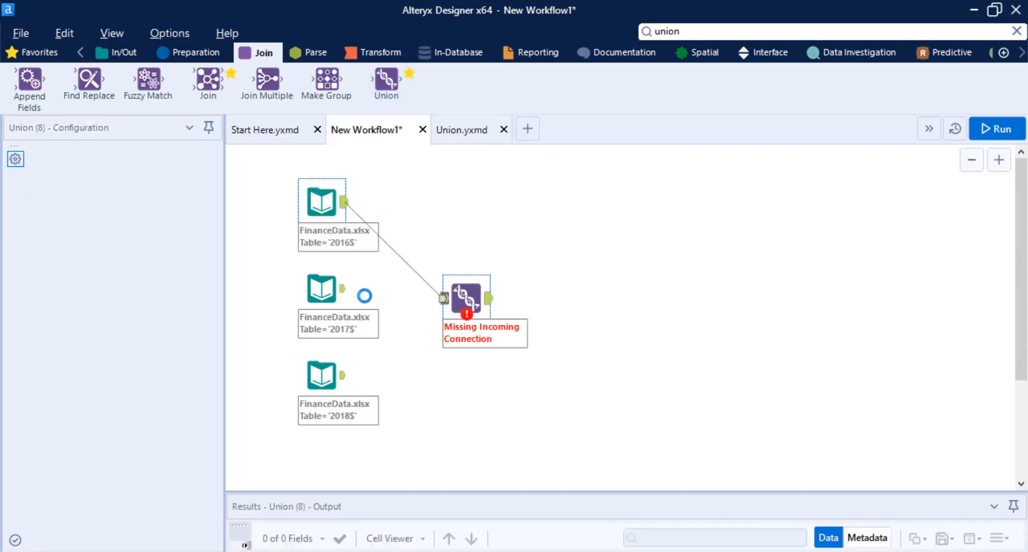
left_click_drag(345, 293, 443, 298)
left_click_drag(345, 376, 464, 300)
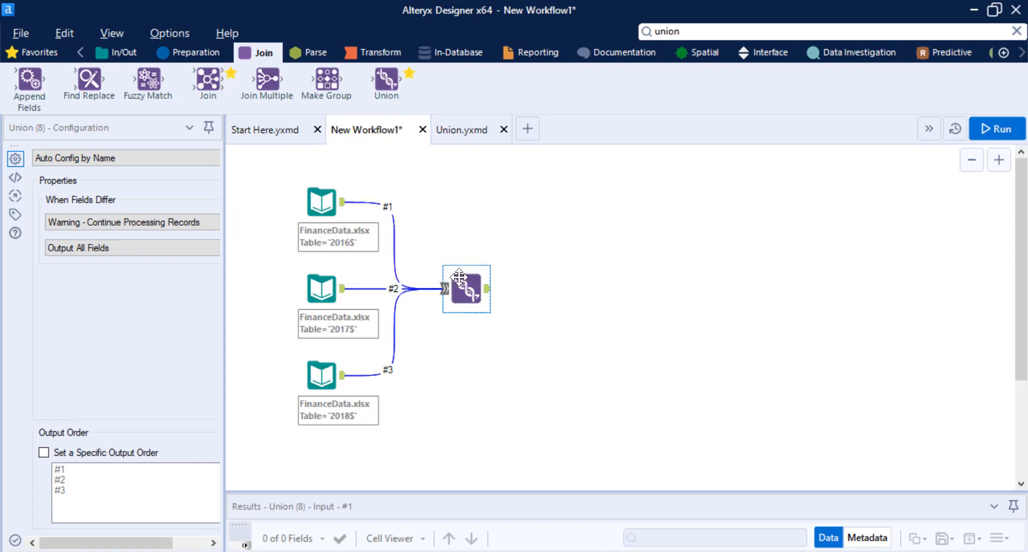
- Attach a Browse tool to the Union output and run the workflow to show the combined data in an enlarged Results window
left_click(127, 56)
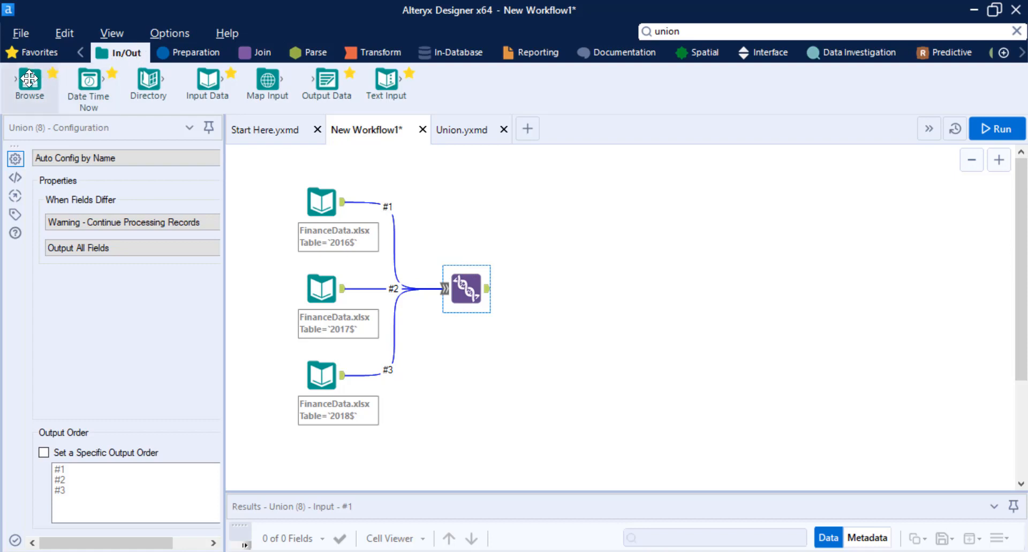
left_click_drag(30, 79, 553, 290)
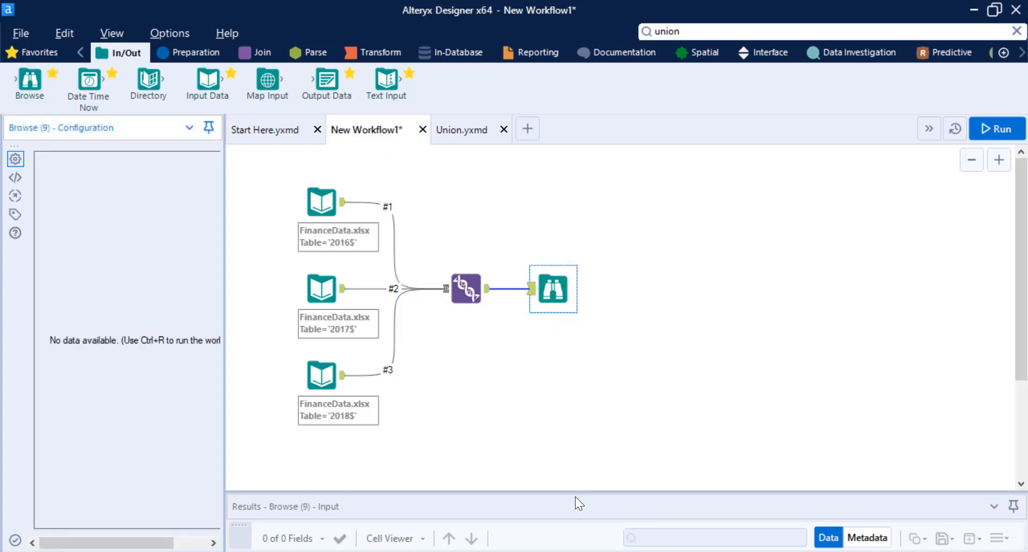
left_click_drag(576, 490, 590, 376)
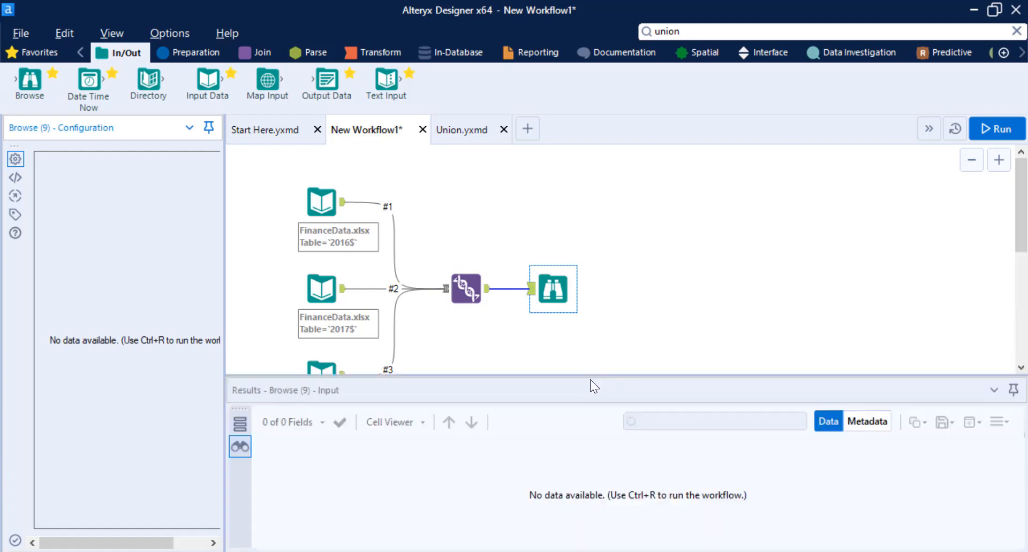
left_click(1010, 138)
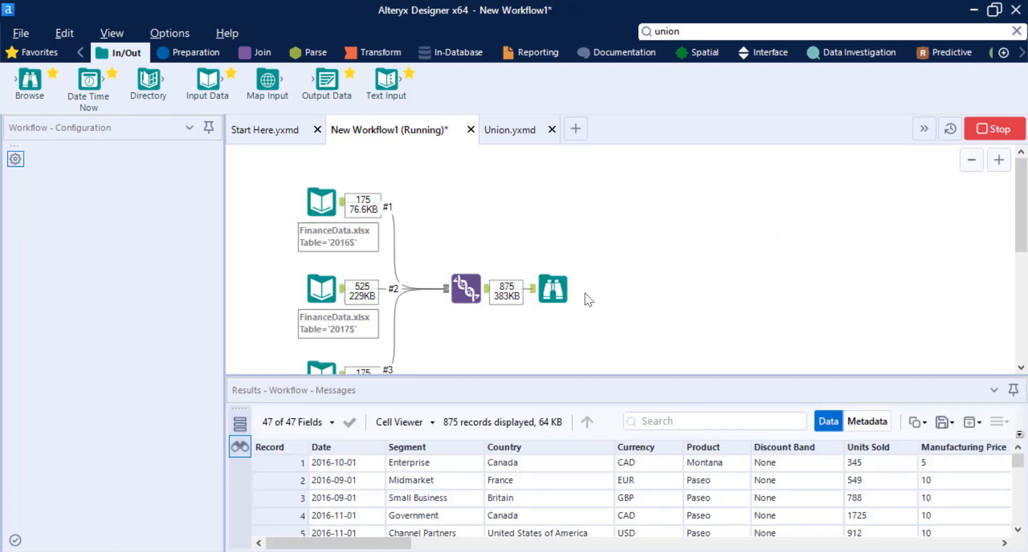
left_click(552, 289)
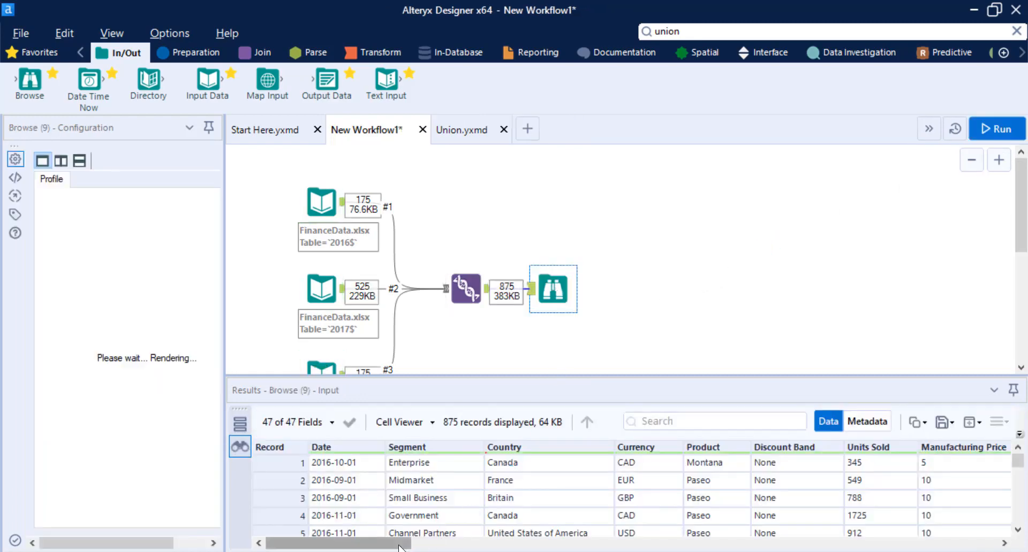
- Look through the combined records and widen the Configuration panel to examine the Date field's profile
left_click_drag(391, 544, 364, 535)
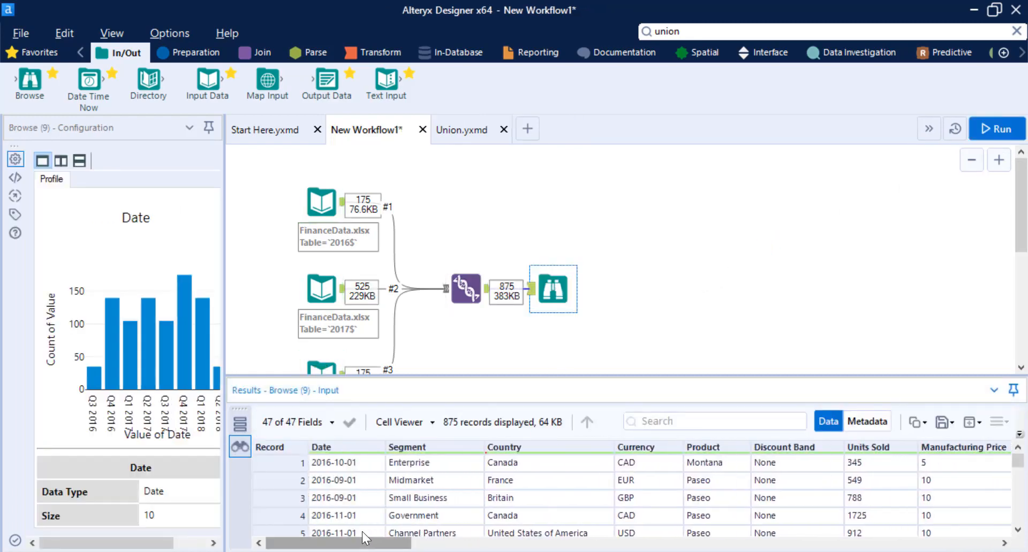
left_click(352, 465)
left_click_drag(1017, 462, 1017, 512)
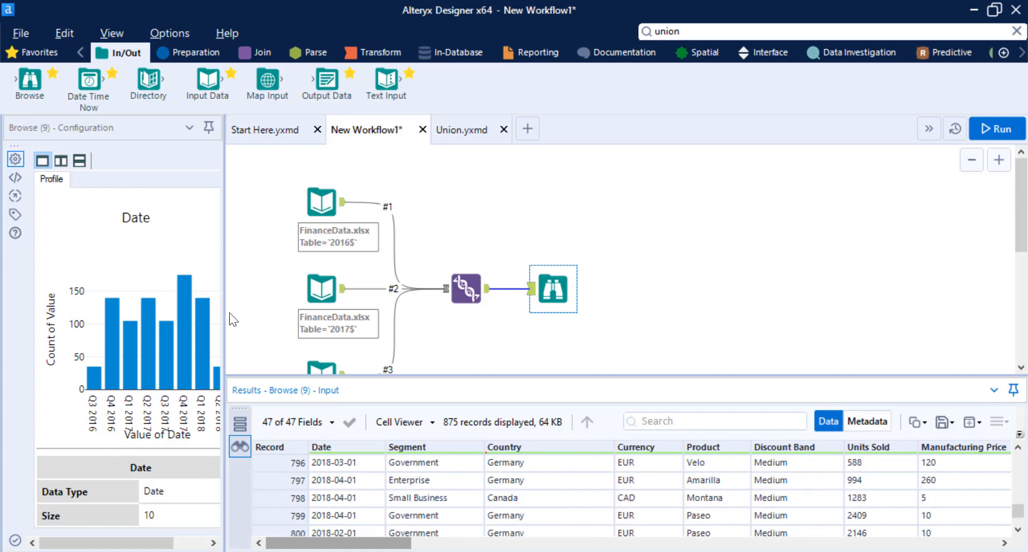
left_click_drag(227, 306, 477, 332)
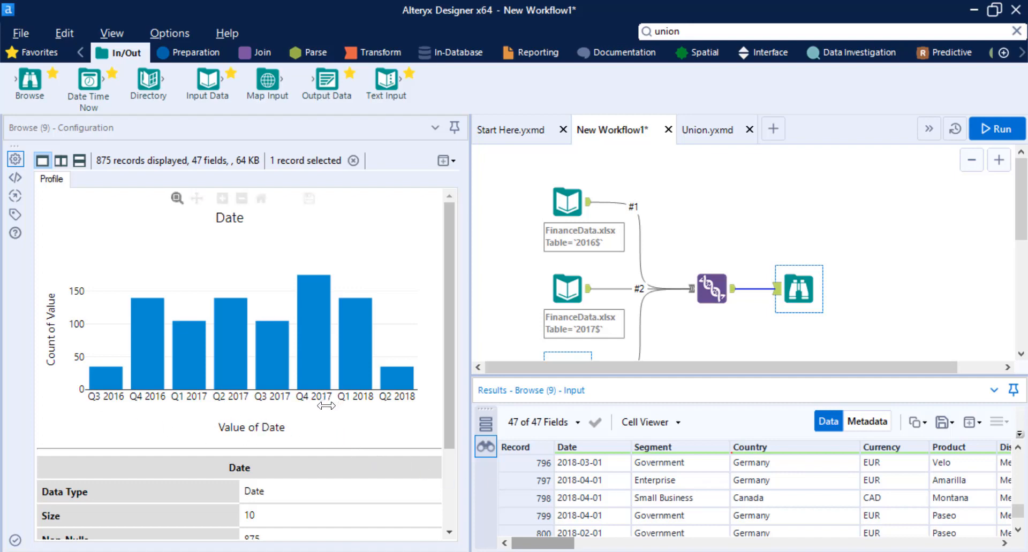
- Examine the Country field's value frequencies and data quality statistics in the Browse profile
left_click(750, 480)
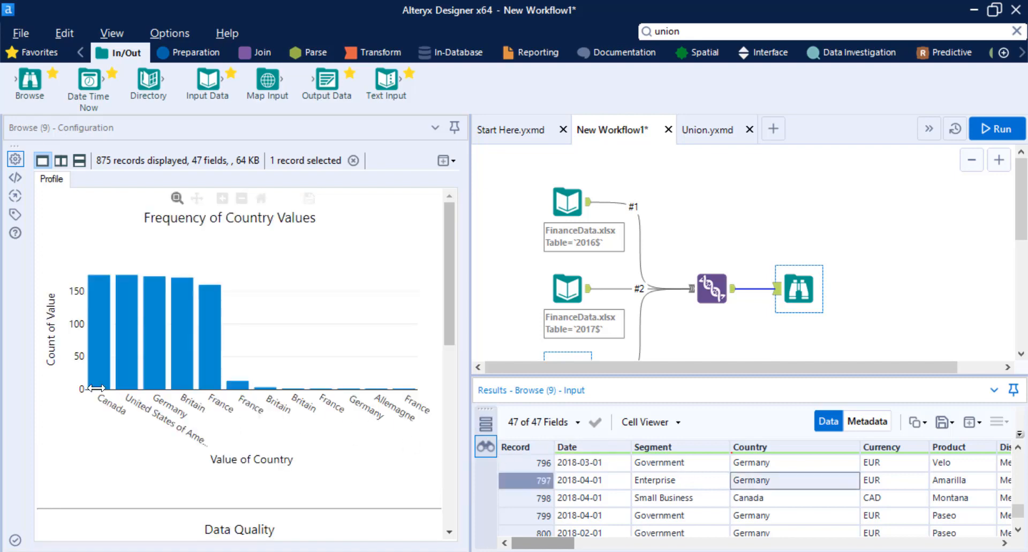
mouse_move(132, 352)
left_click_drag(451, 334, 445, 496)
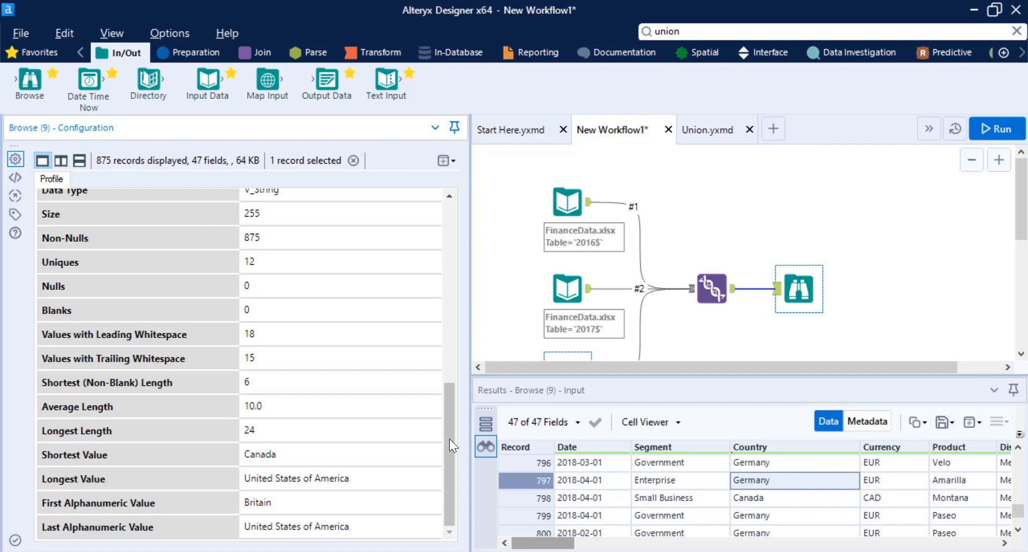
left_click_drag(451, 439, 448, 401)
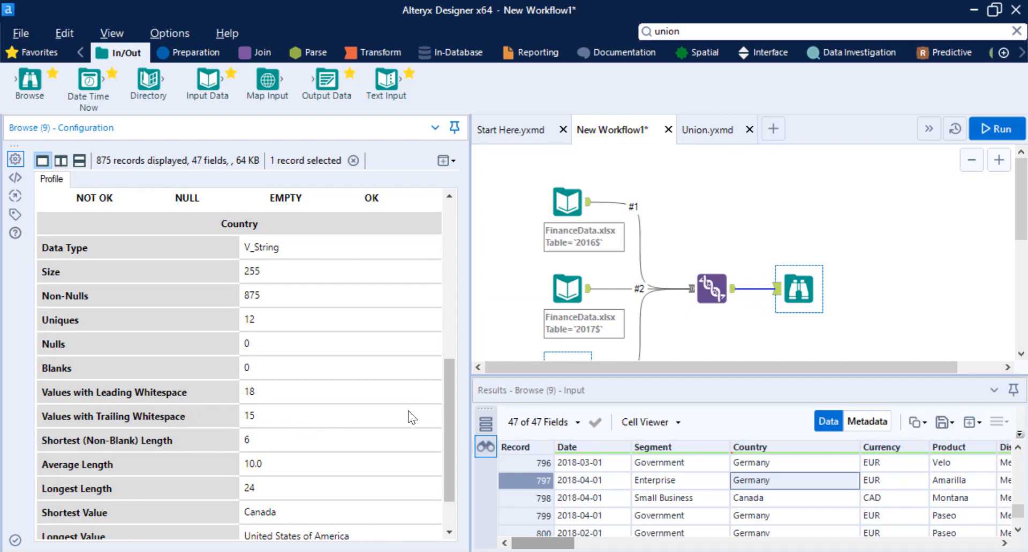
left_click_drag(448, 405, 441, 254)
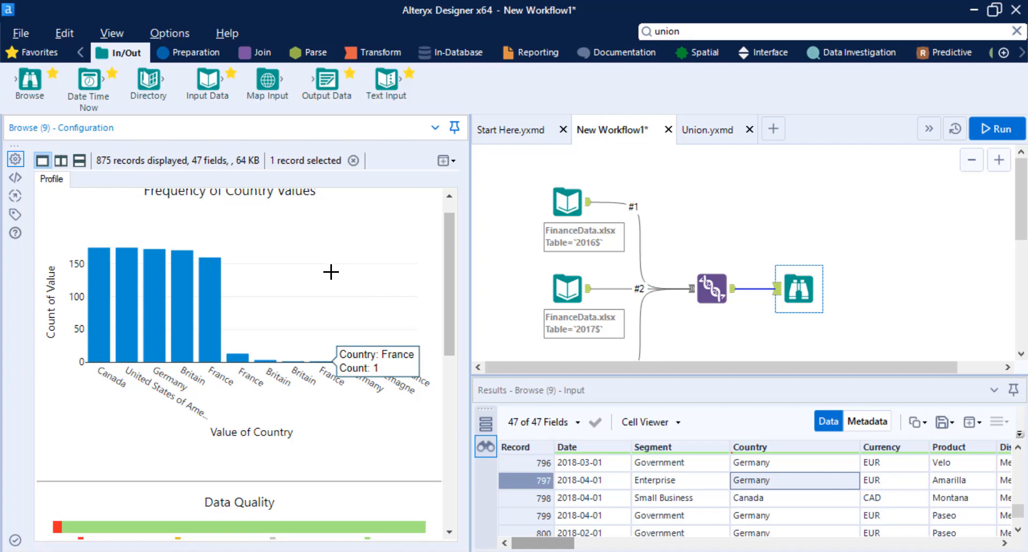
- Insert a Data Cleansing tool between the Union and Browse tools and review its cleansing options
left_click(190, 56)
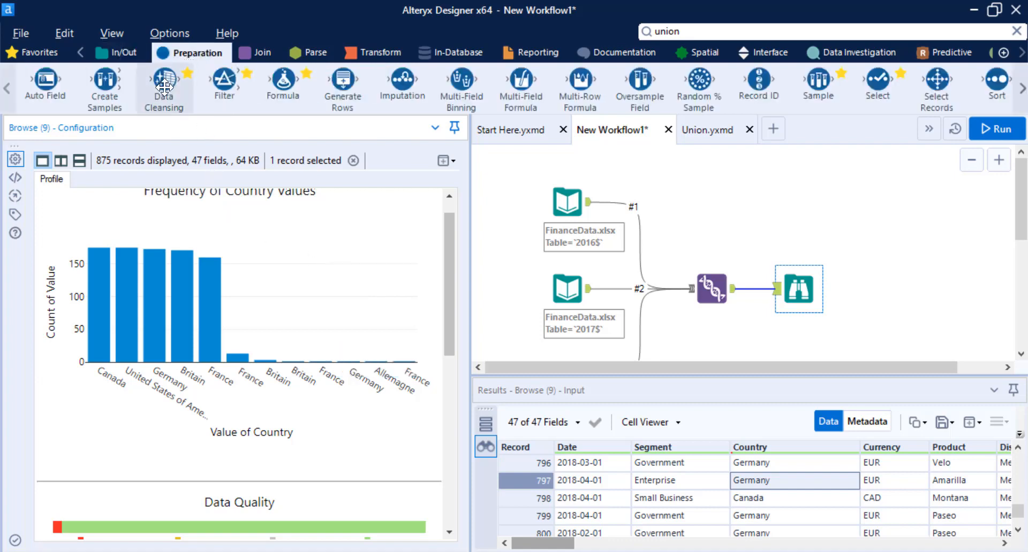
left_click_drag(146, 107, 722, 289)
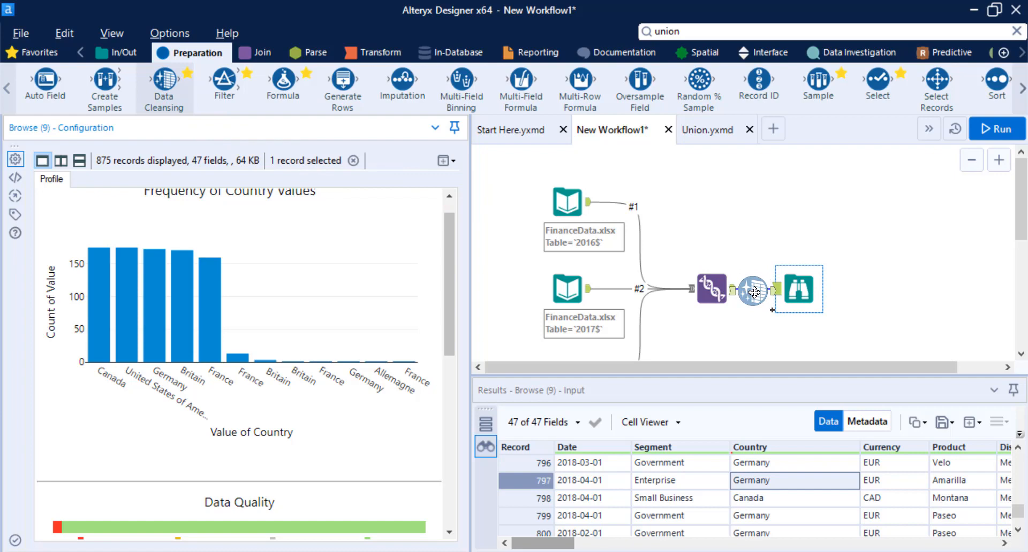
left_click_drag(753, 291, 751, 291)
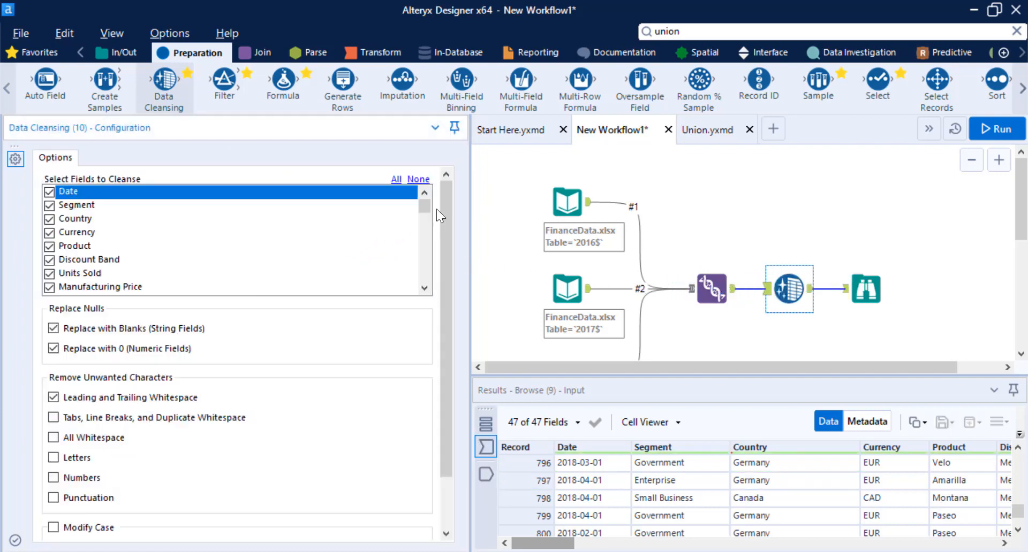
left_click_drag(444, 203, 438, 241)
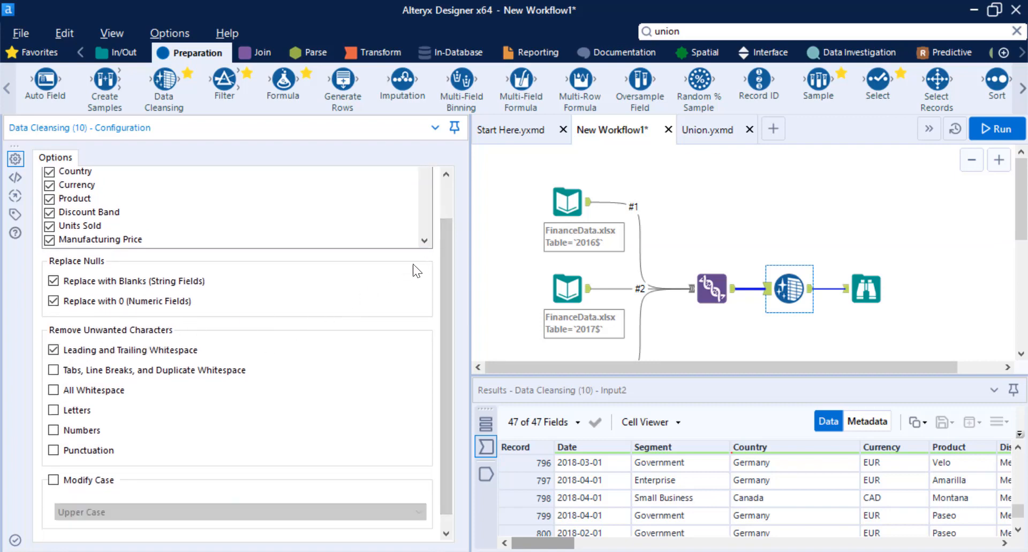
mouse_move(443, 253)
left_mouse_down()
mouse_move(444, 227)
mouse_move(439, 262)
left_mouse_up()
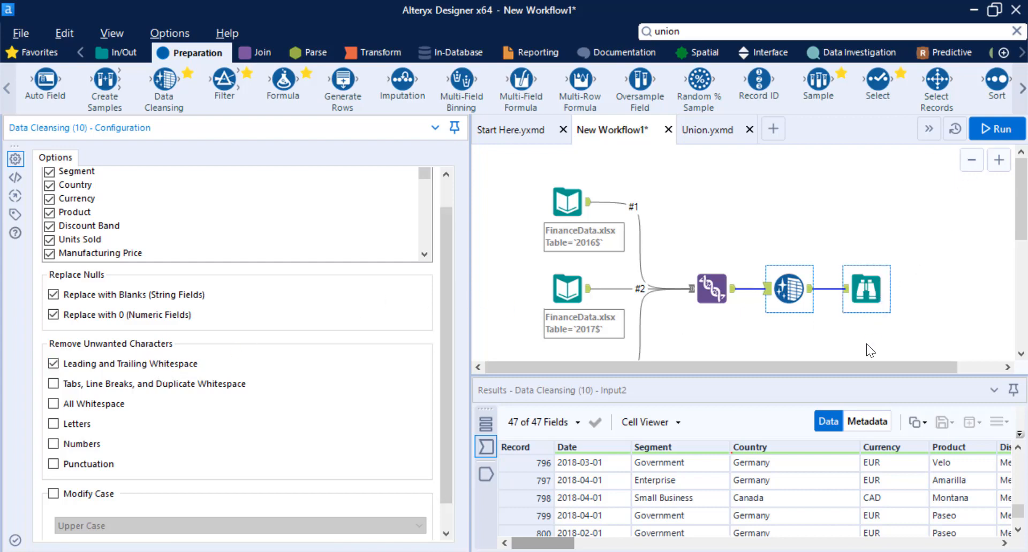
- Run the workflow and show the cleansed Country profile in the Browse tool, zoomed in on Germany and Allemagne
left_click_drag(882, 367, 926, 367)
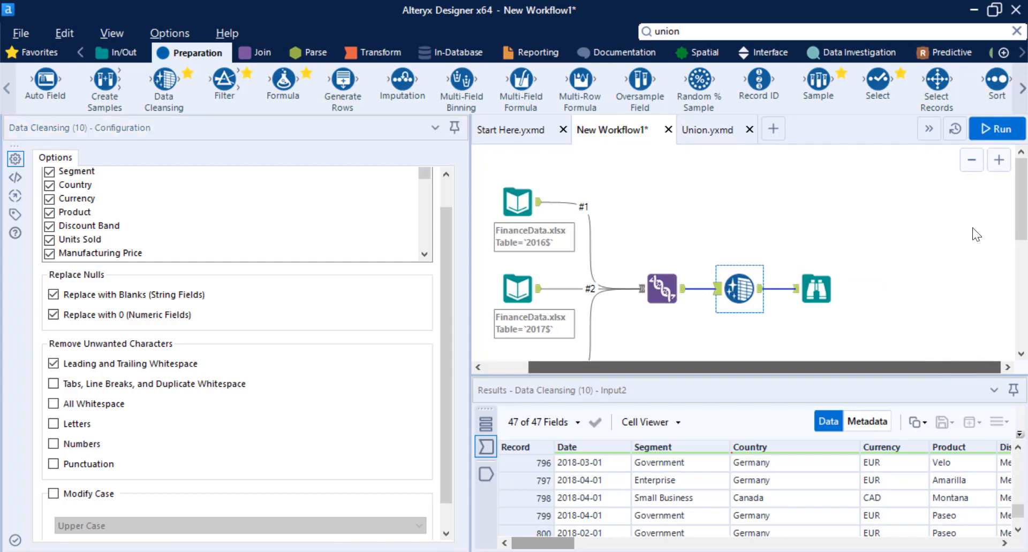
left_click(1003, 130)
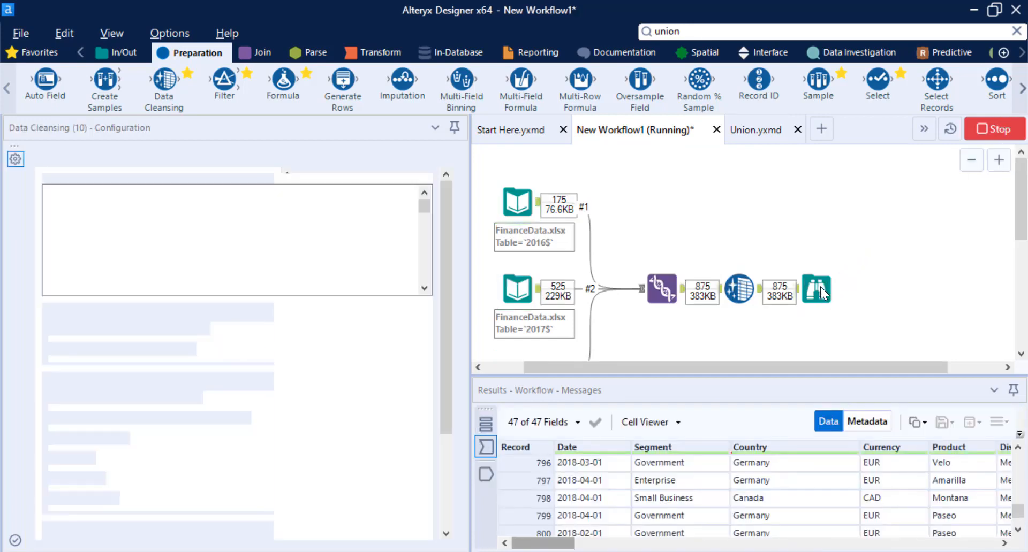
left_click(820, 286)
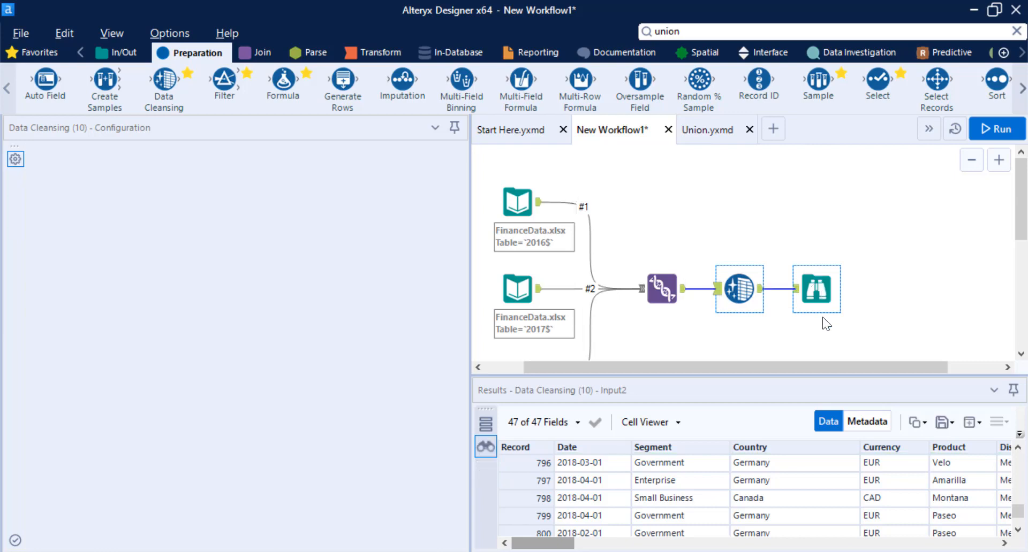
left_click(773, 480)
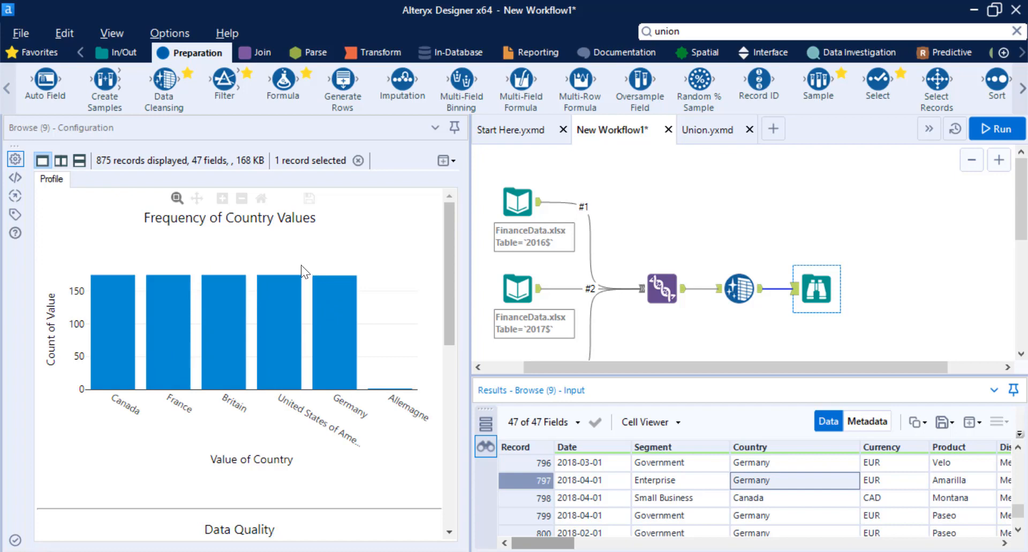
left_click_drag(306, 321, 426, 420)
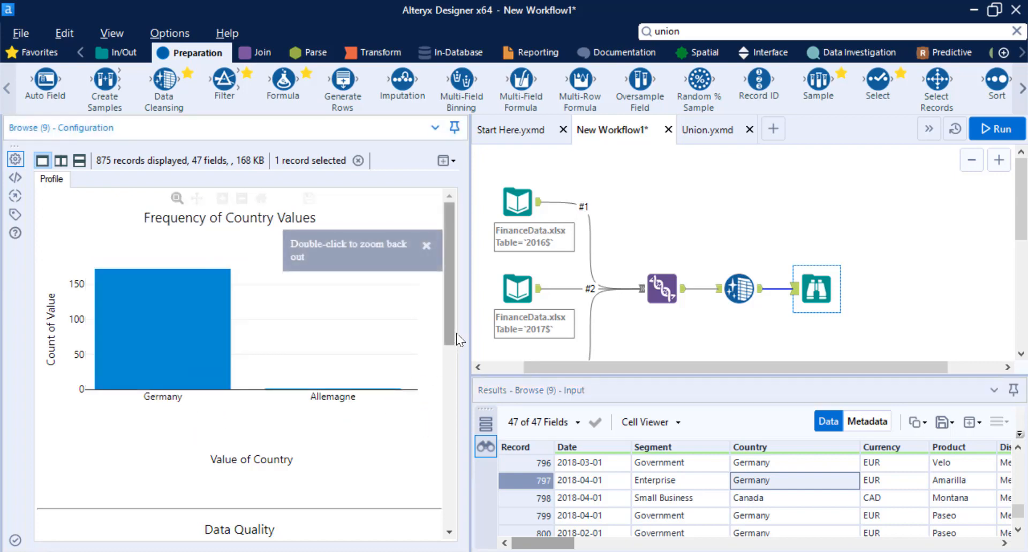
- Enlarge the canvas by shrinking the Results and Configuration panels, and add a Text Input tool below the Data Cleansing tool
left_click_drag(529, 376, 528, 433)
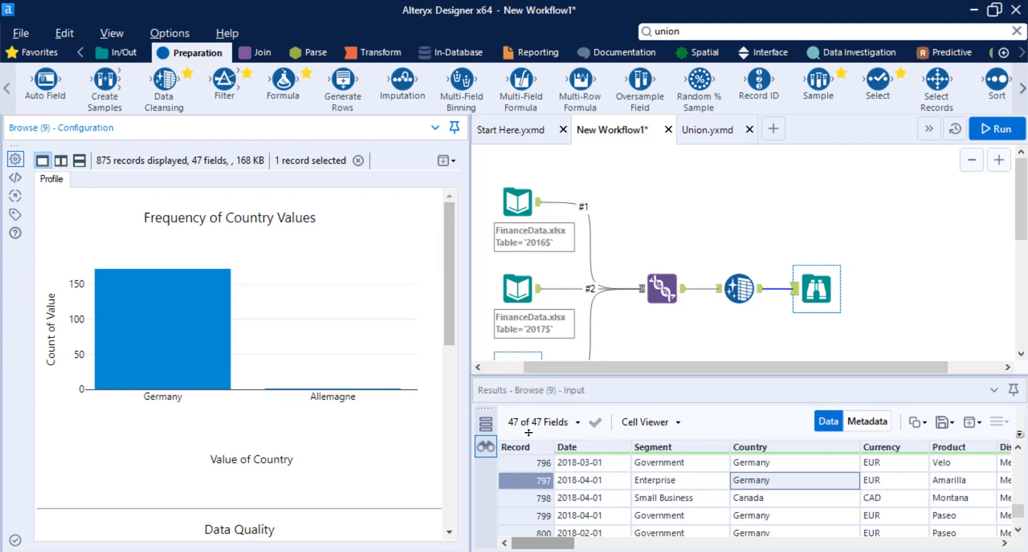
left_click_drag(470, 347, 288, 330)
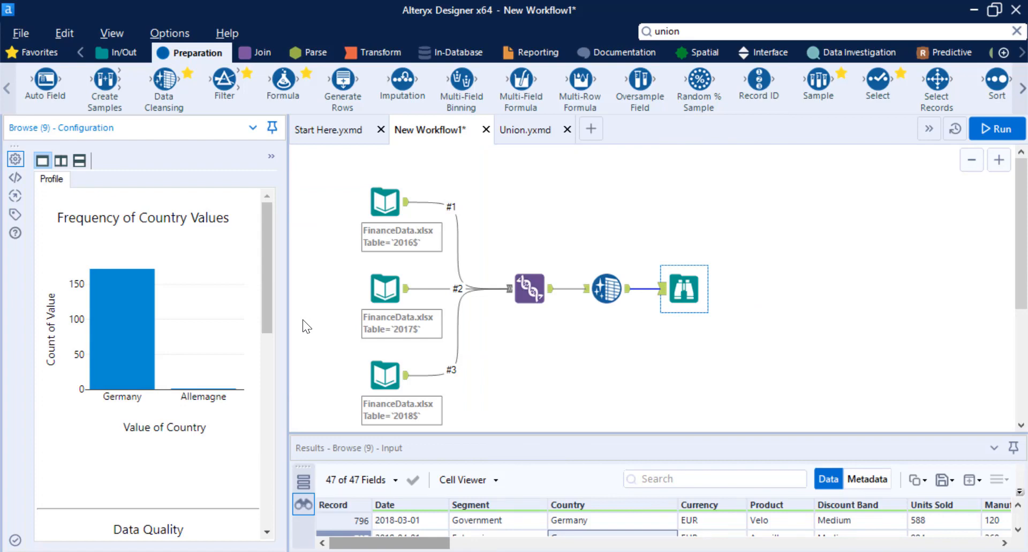
left_click(123, 56)
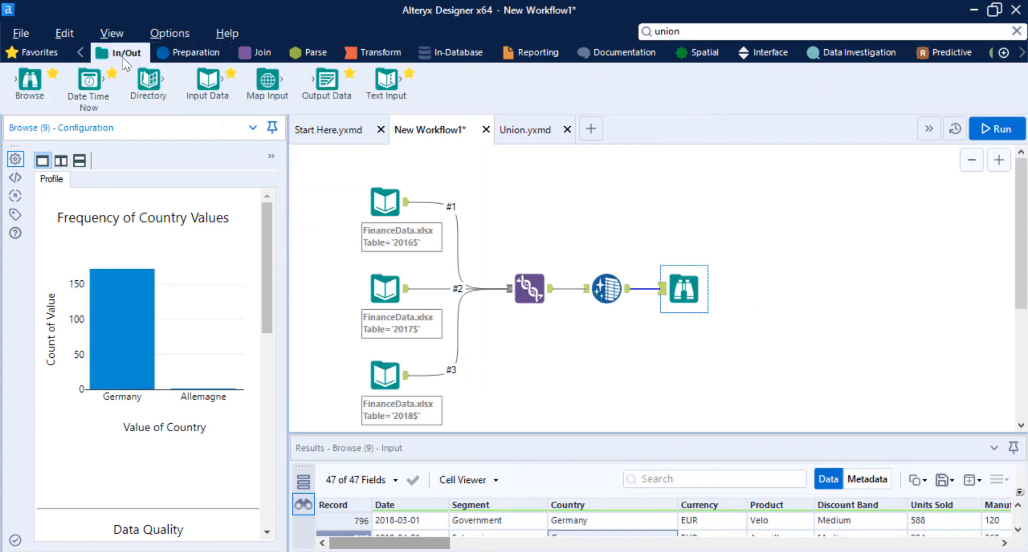
left_click_drag(386, 81, 579, 367)
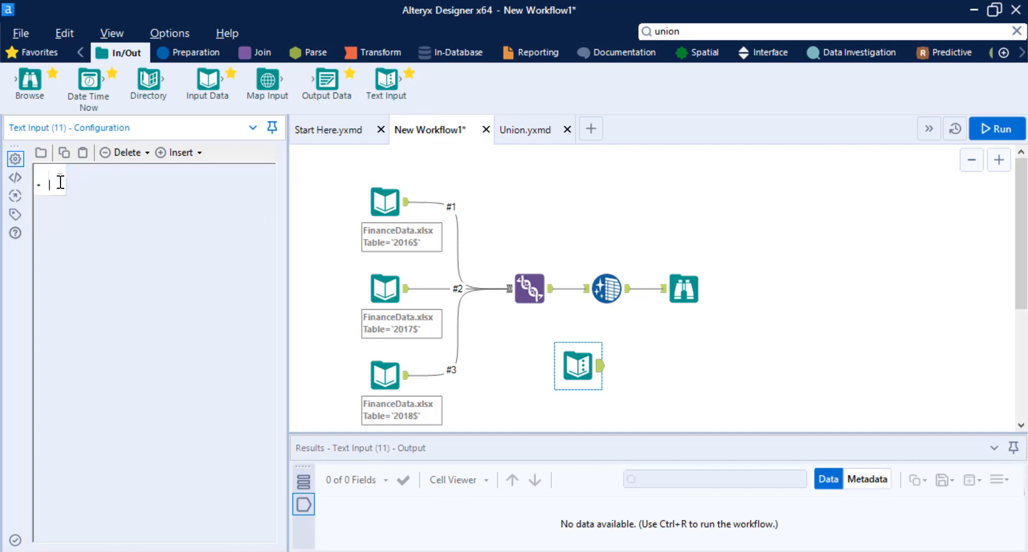
- Enter a row in the Text Input table with Allemagne in the first column and Germany in the second
type("Alagma")
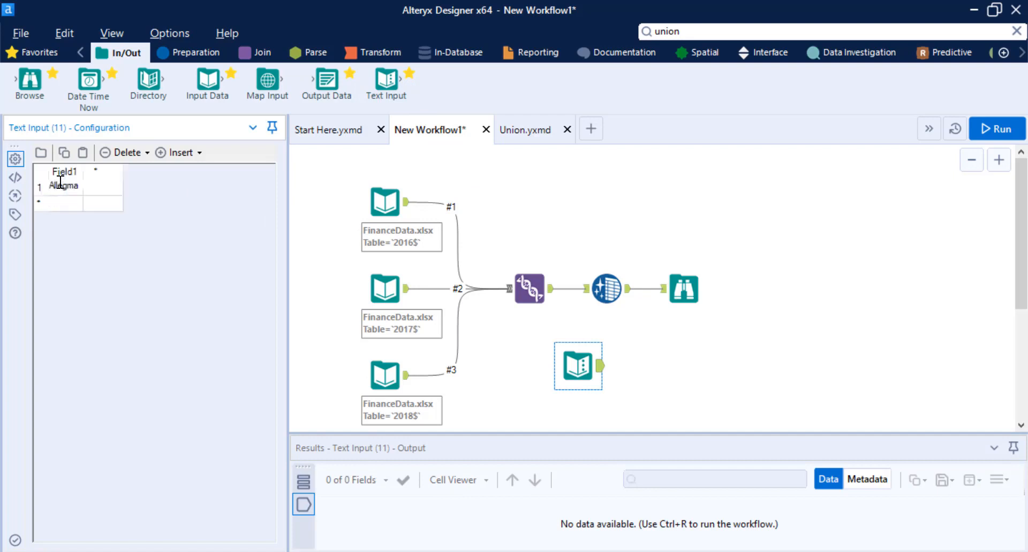
type("n")
key("BackSpace")
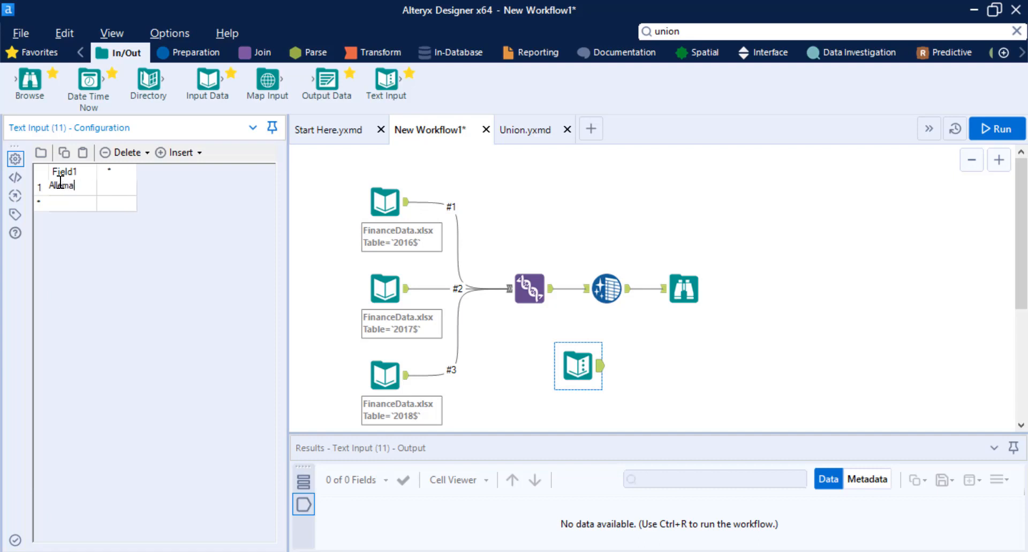
key("Tab")
type("Gem")
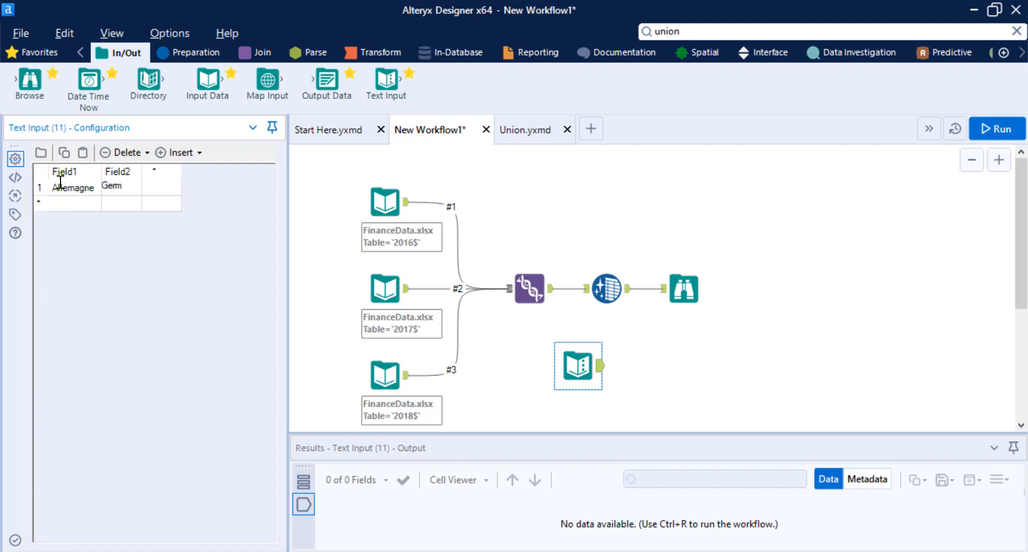
type("many")
- Rename the two Text Input columns as Ancien champ and Nouveau champ
double_click(91, 172)
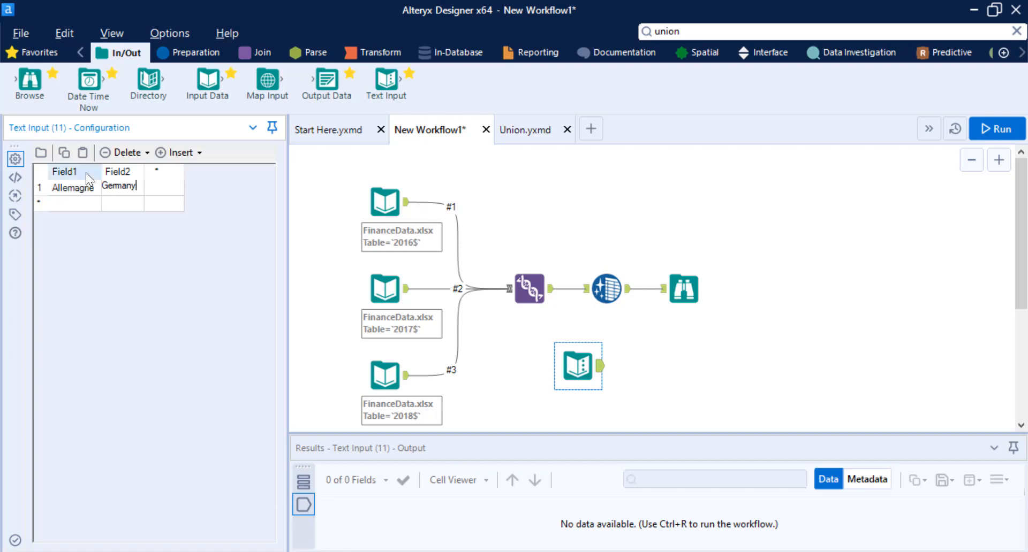
type("Ancien")
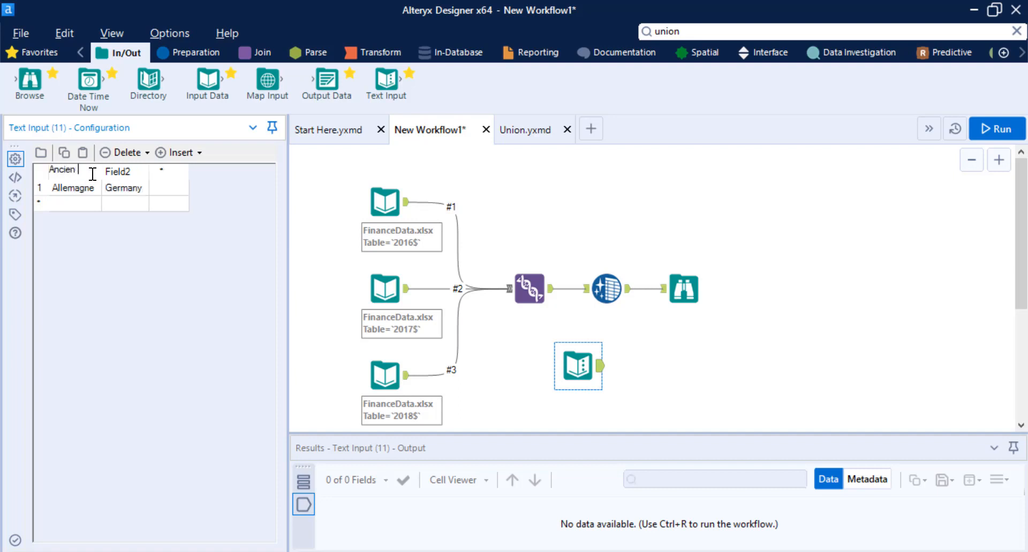
type(" champ")
key("Tab")
type("N")
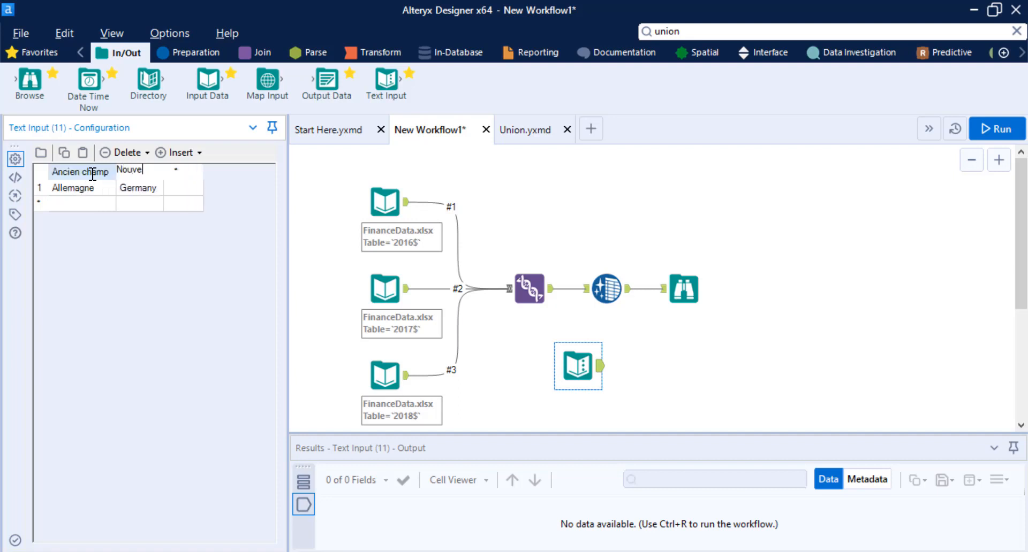
type("ouveau champ")
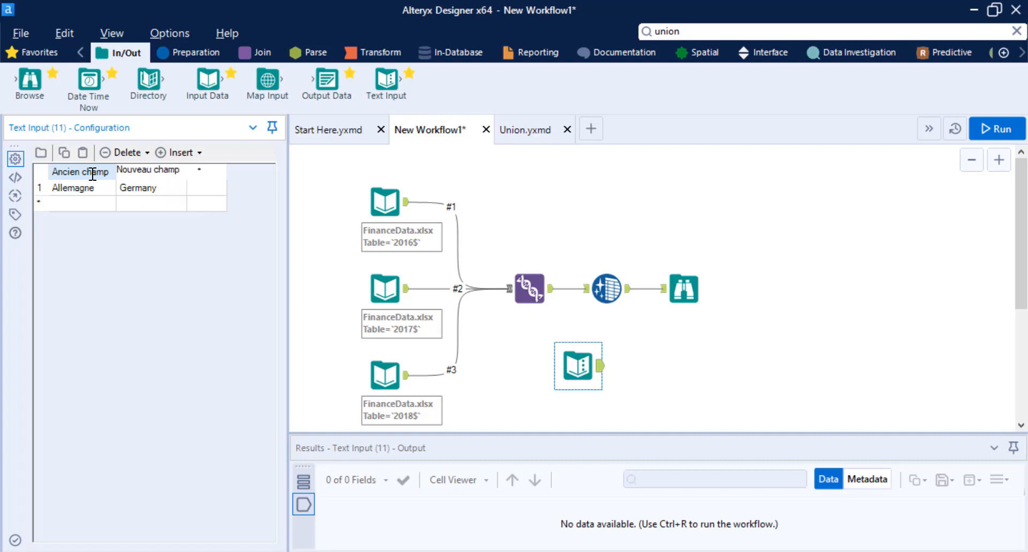
- Add a Find Replace tool with the Data Cleansing output connected to its F input and the Text Input to its R input
left_click_drag(568, 362, 588, 362)
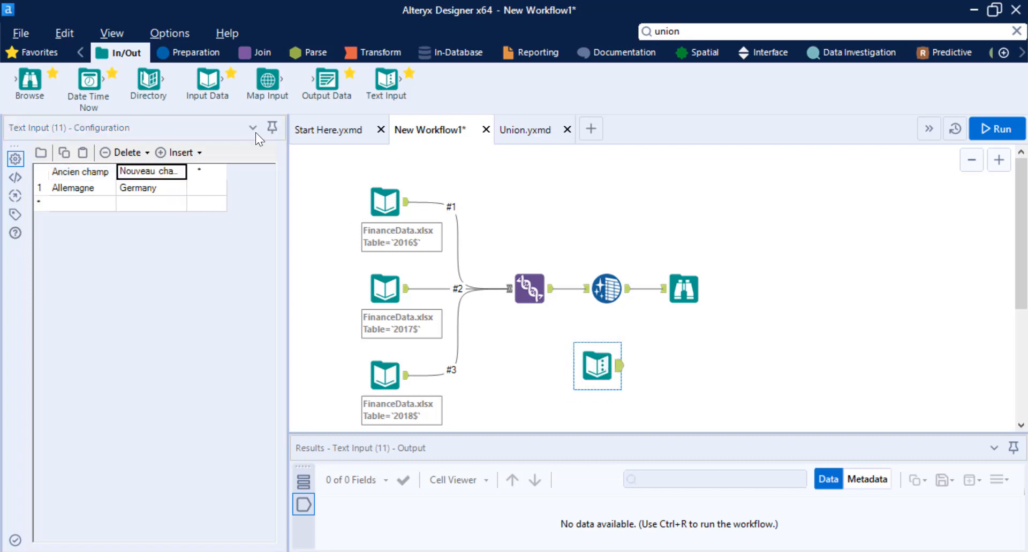
left_click(250, 53)
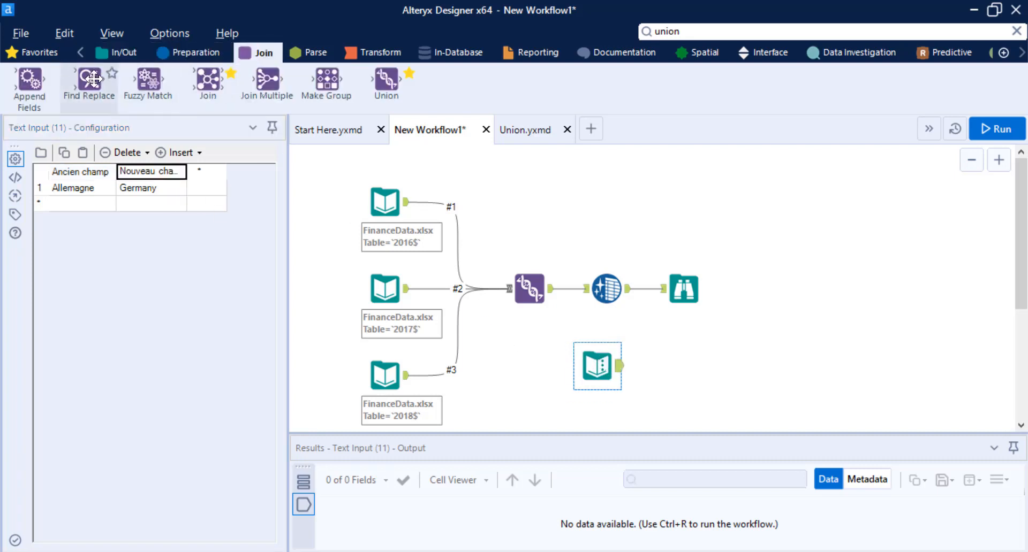
left_click_drag(94, 79, 660, 339)
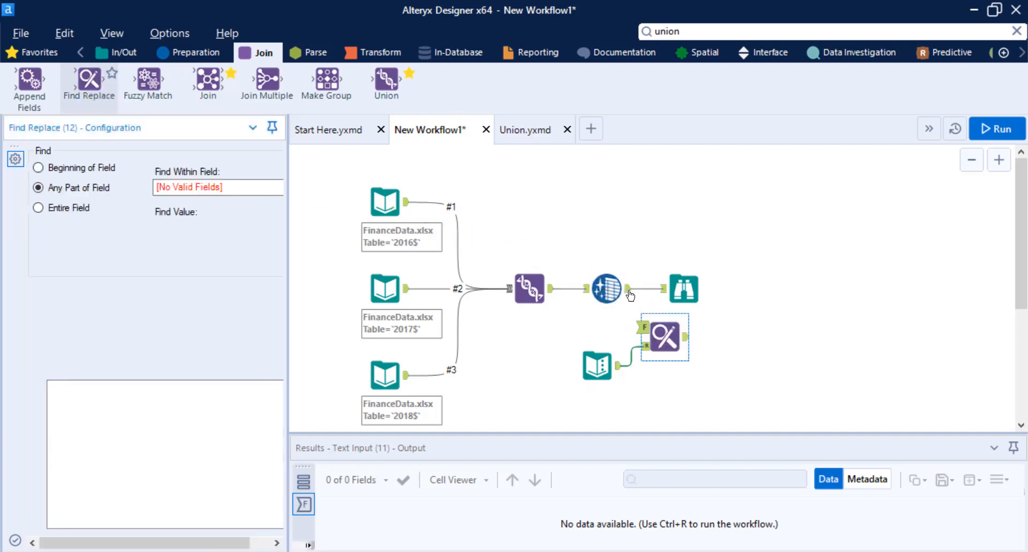
left_click_drag(629, 289, 645, 327)
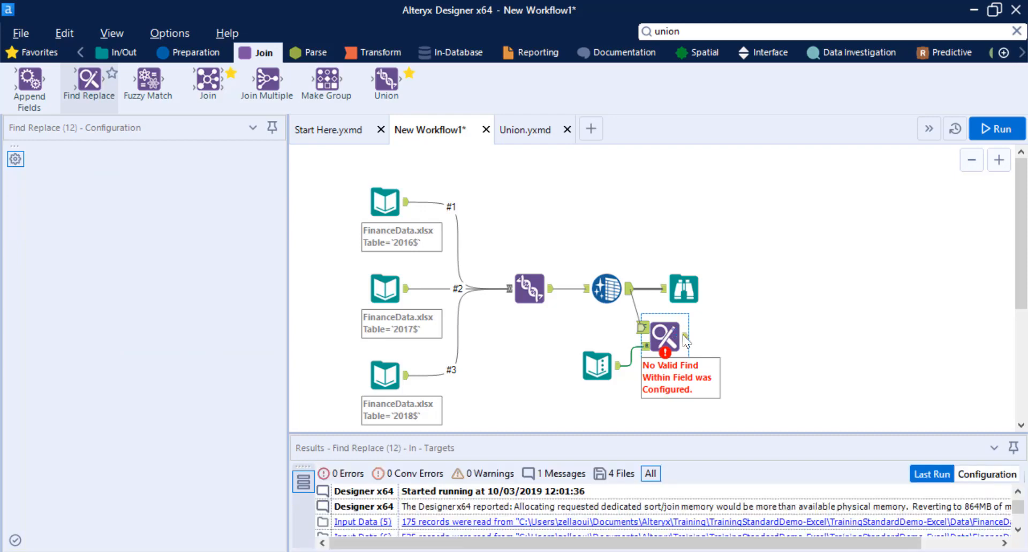
left_click_drag(657, 335, 685, 341)
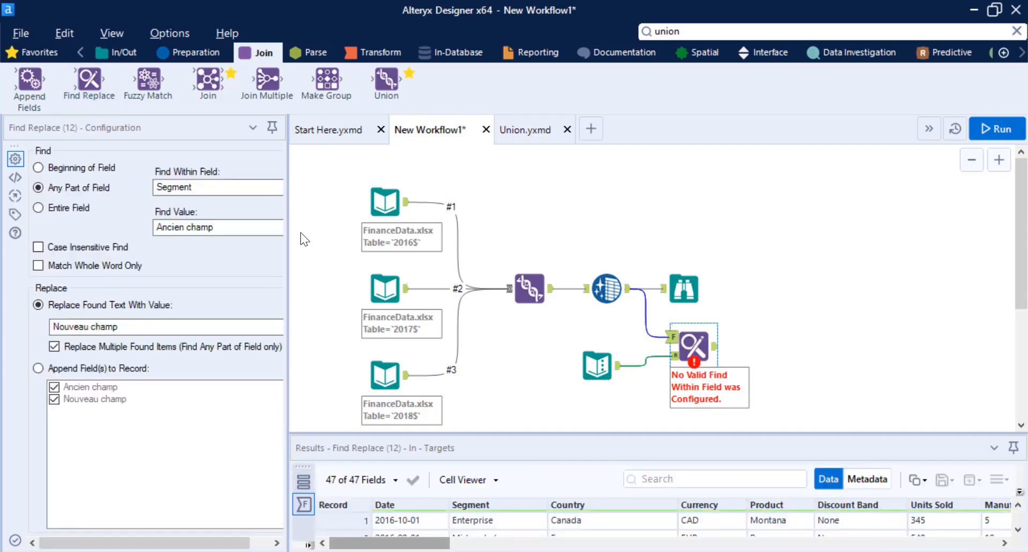
- Widen the Configuration panel and set the Find Replace tool to search within the Country field, replacing found text with Nouveau champ
left_click_drag(288, 228, 424, 234)
left_click(189, 185)
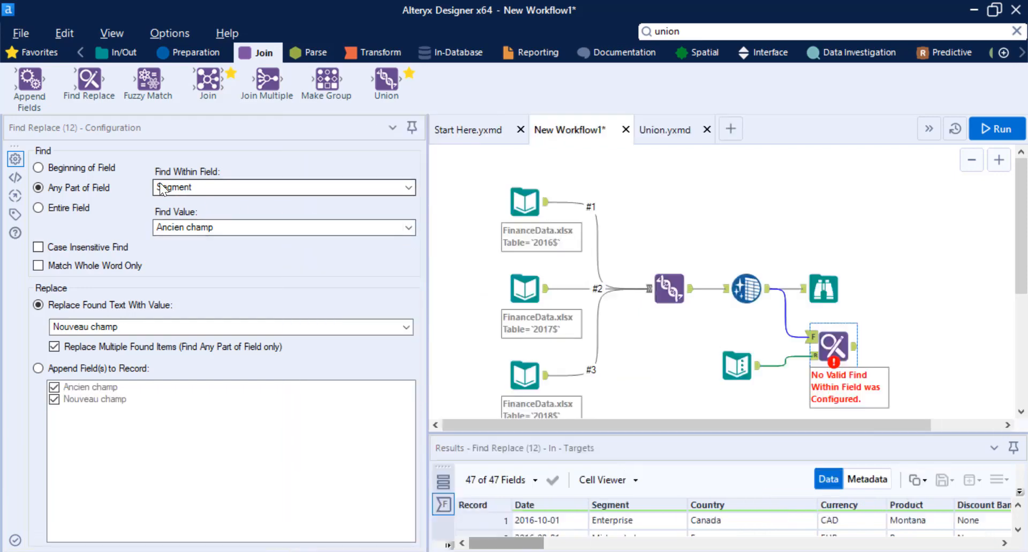
left_click(190, 185)
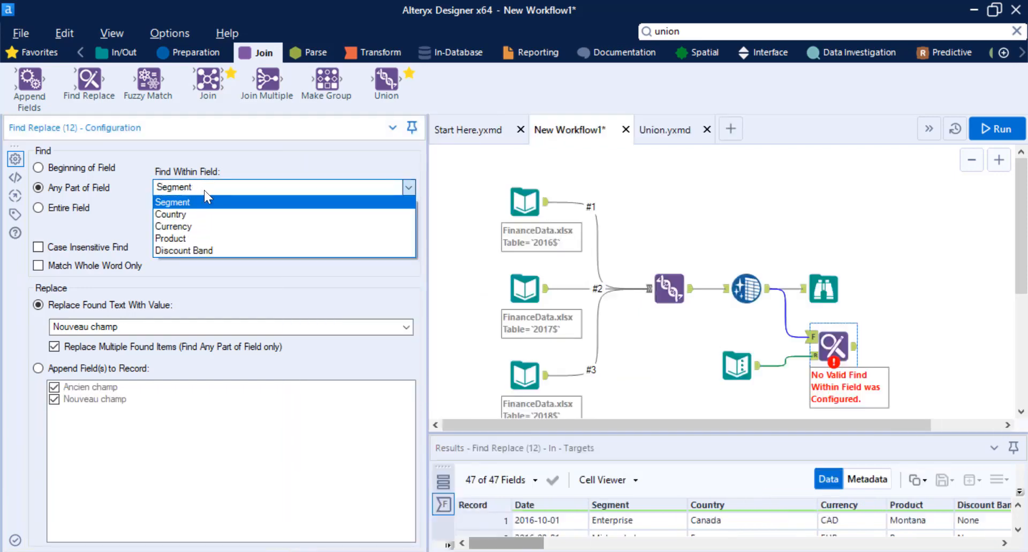
left_click(185, 214)
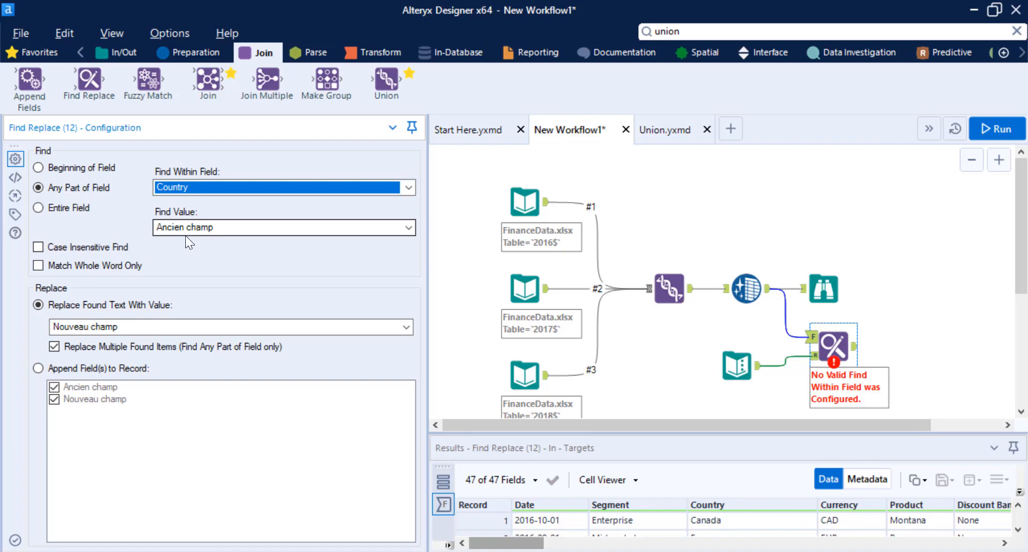
left_click(75, 329)
left_click(76, 328)
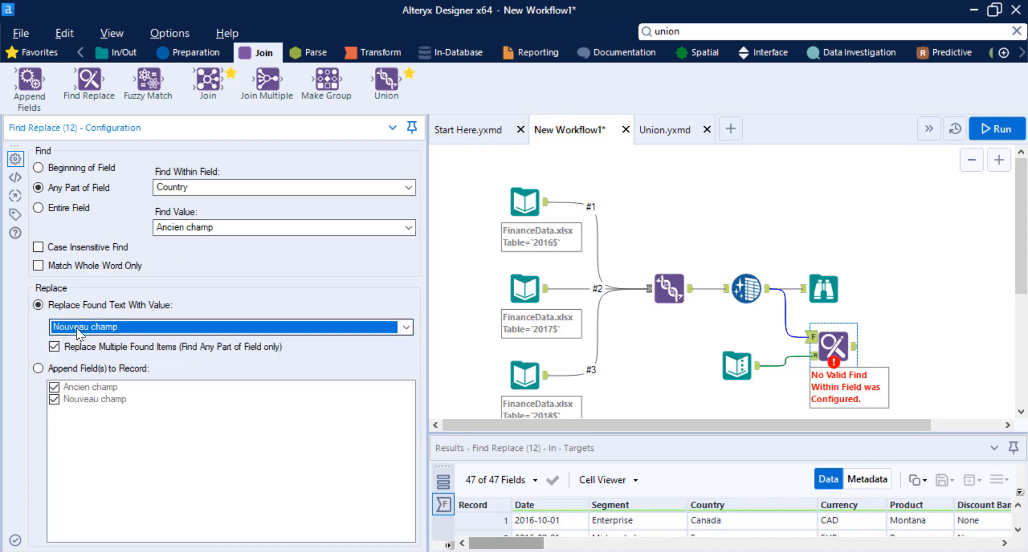
- Add a Browse tool connected to the Find Replace output and run the workflow
left_click(121, 54)
left_click_drag(30, 80, 907, 347)
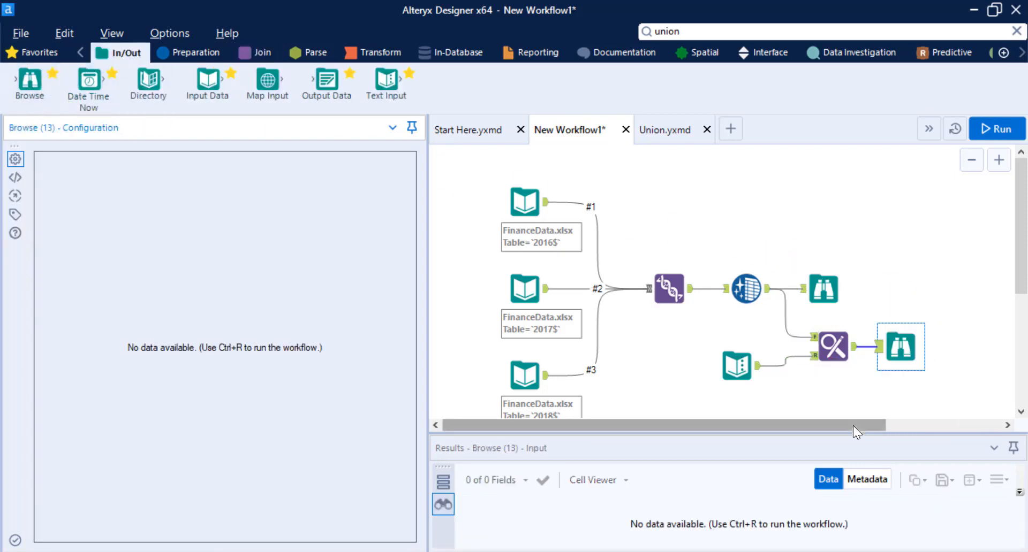
left_click_drag(852, 425, 917, 419)
left_click(1000, 133)
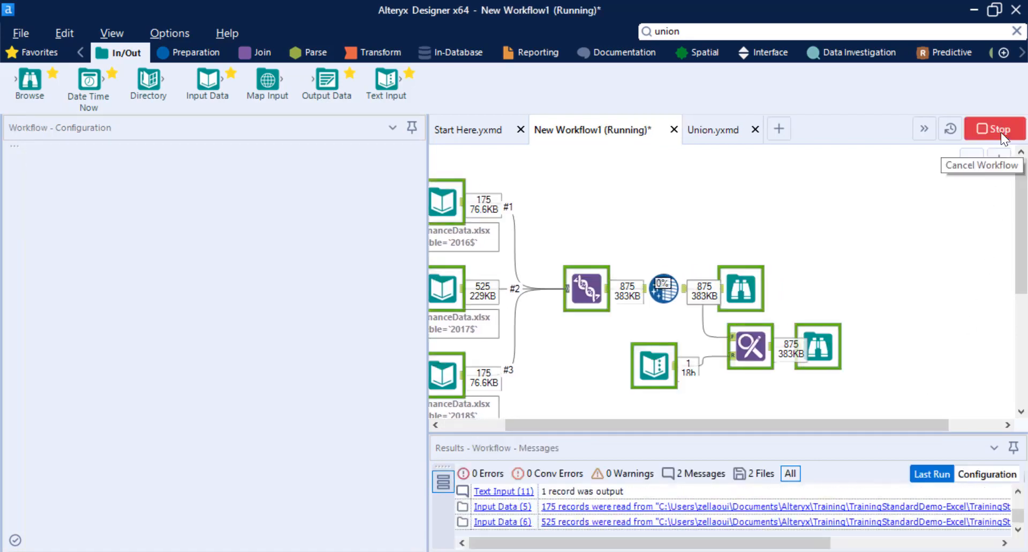
- Examine the value frequency profile of the Country field in the Browse tool that follows Find Replace
left_click(817, 347)
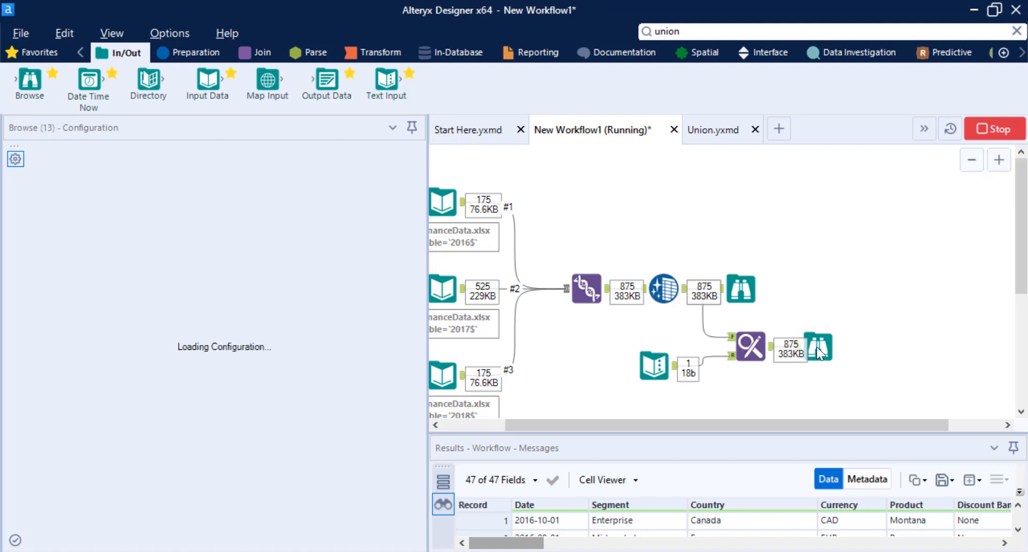
left_click(733, 522)
mouse_move(362, 362)
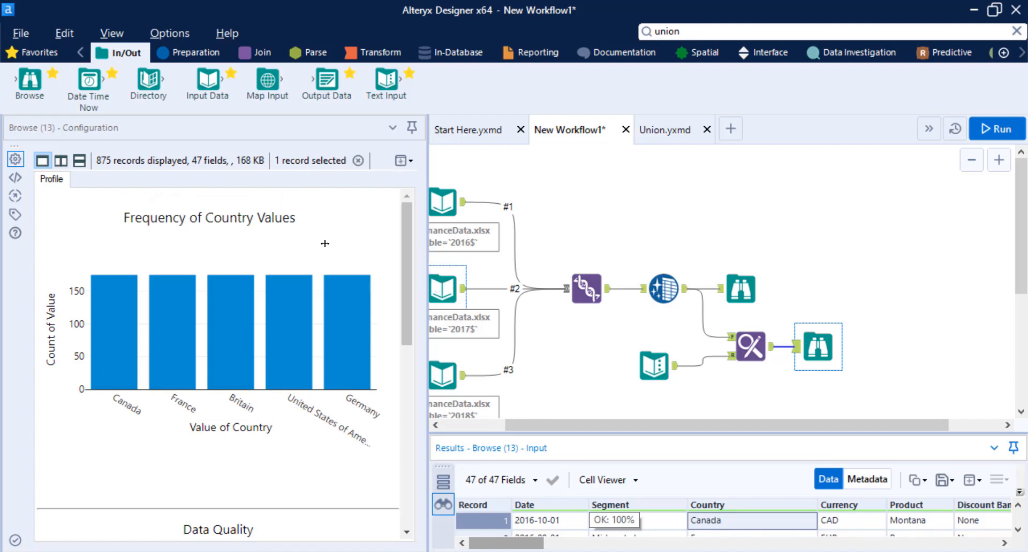
- Narrow the Configuration panel, enlarge the Results panel and review the Currency values and the sales columns
left_click_drag(427, 247, 298, 249)
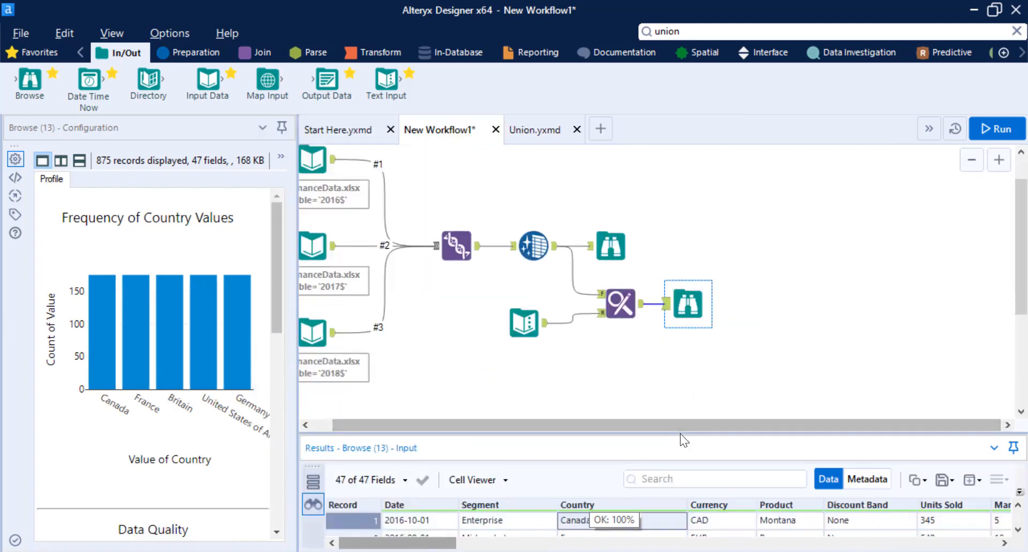
left_click_drag(677, 433, 676, 303)
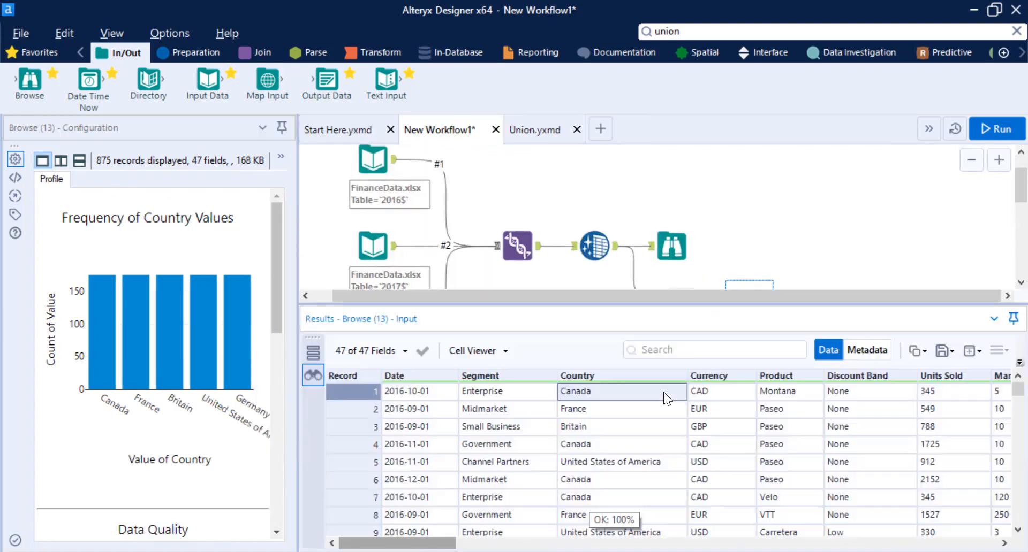
left_click_drag(720, 390, 712, 507)
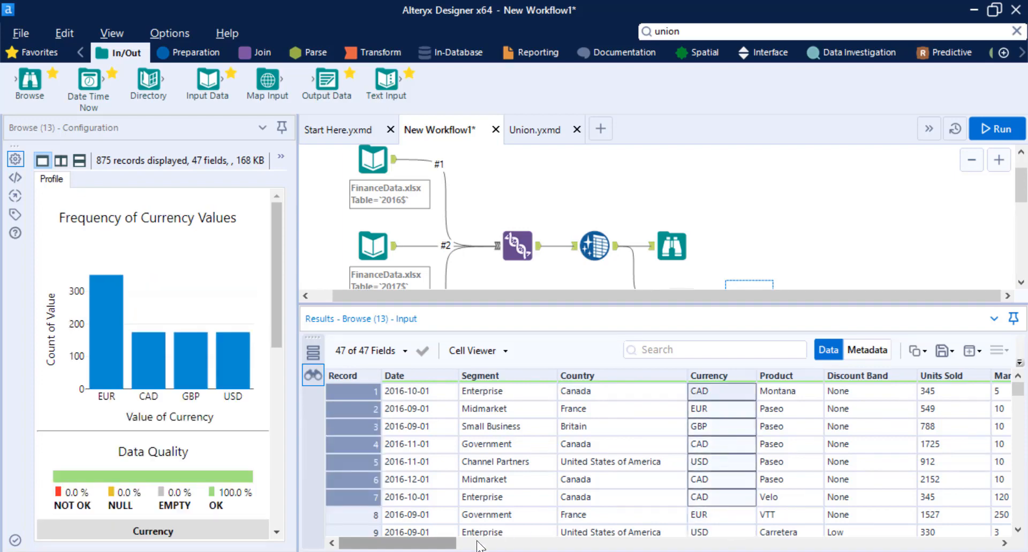
left_click(717, 408)
left_click_drag(452, 544, 394, 544)
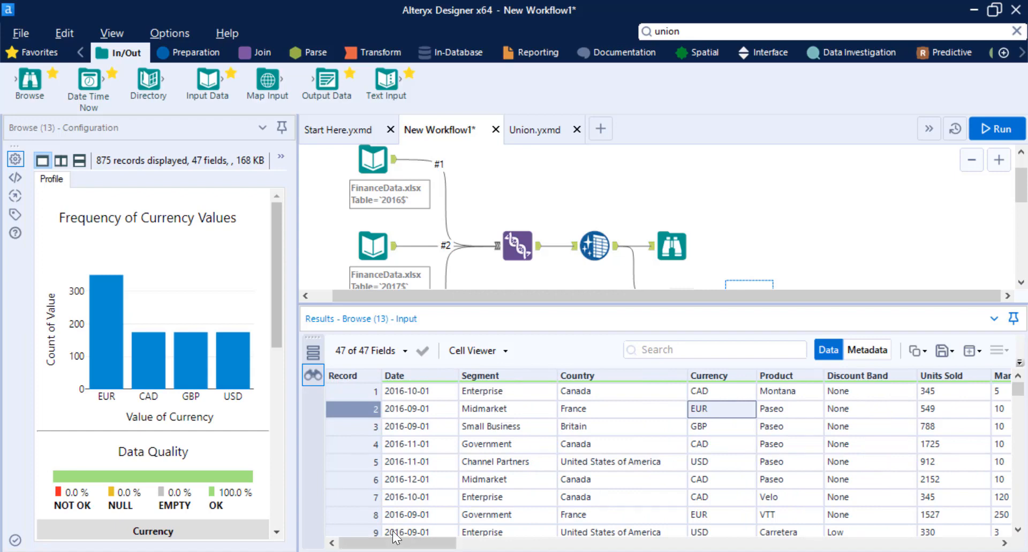
left_click_drag(441, 544, 490, 544)
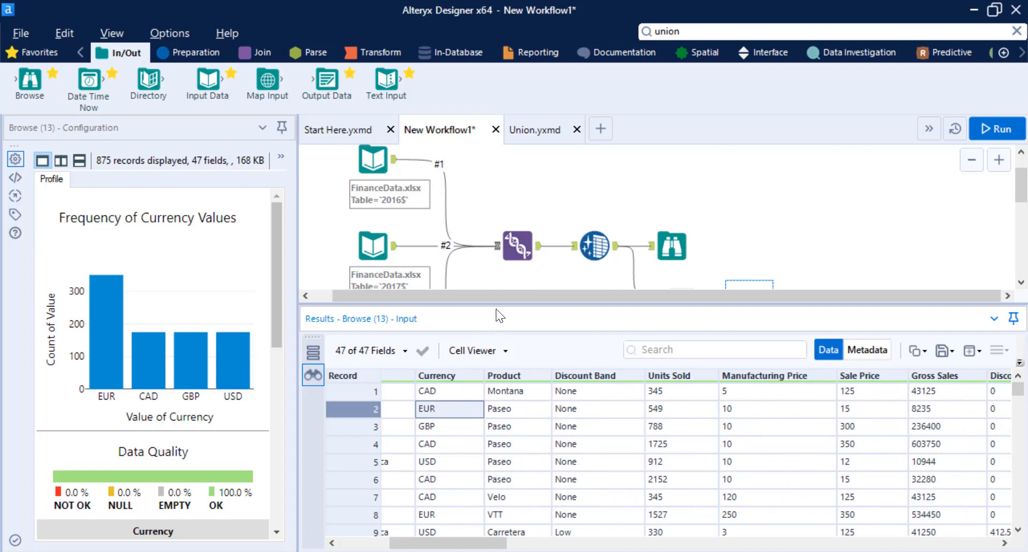
- Open Change.xlsx from the Data folder in Excel, examine the EUR exchange rates on Sheet1, and close the workbook
scroll(515, 268, "down", 3)
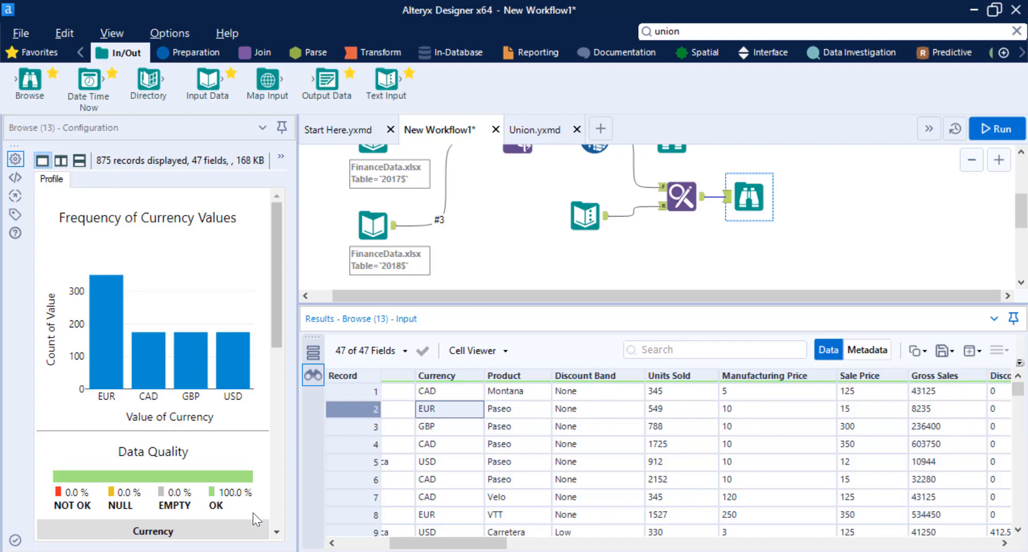
key("alt+Tab")
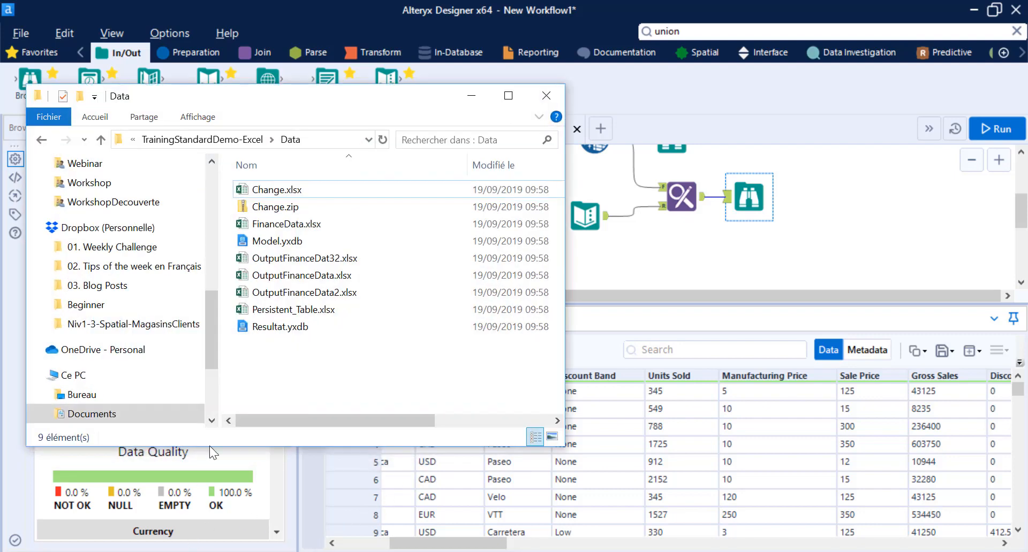
left_click(296, 192)
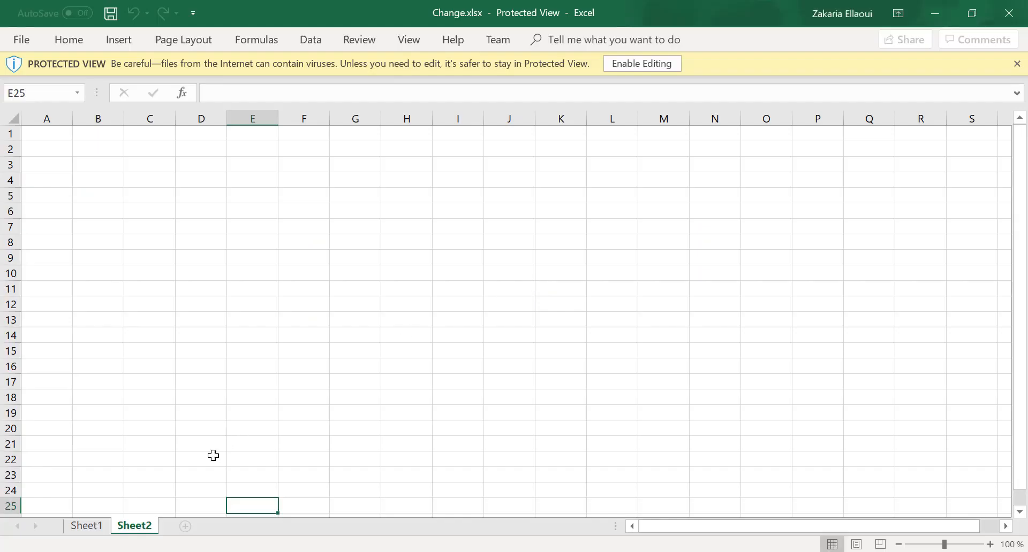
left_click(97, 527)
left_click_drag(170, 218, 160, 389)
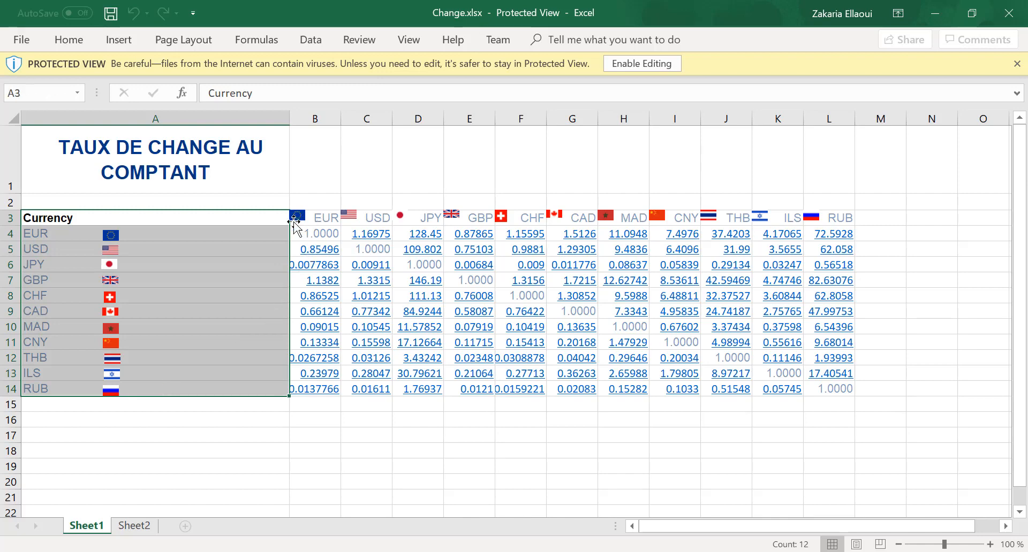
left_click_drag(300, 218, 310, 388)
left_click_drag(192, 218, 313, 395)
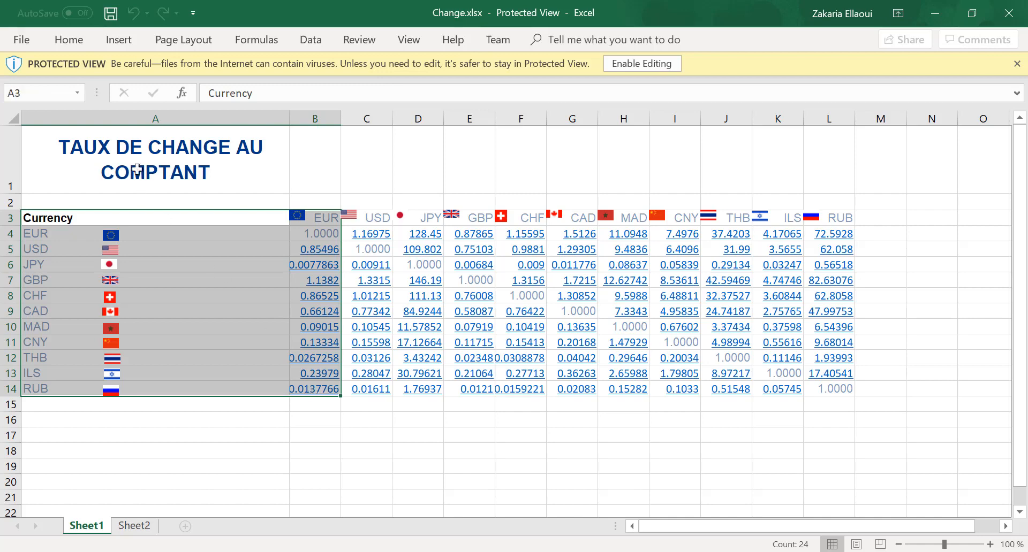
left_click_drag(126, 157, 773, 183)
left_click(773, 184)
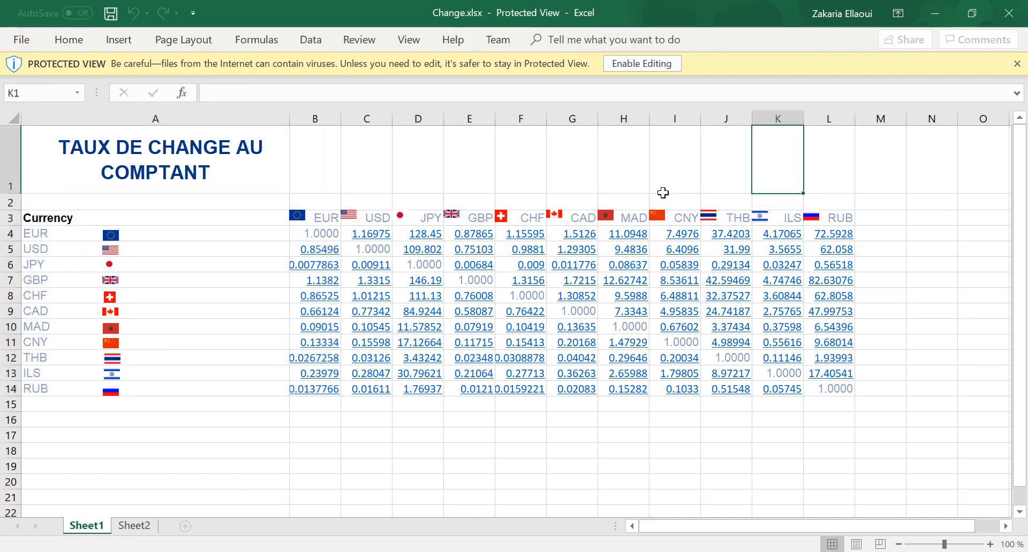
left_click(1009, 15)
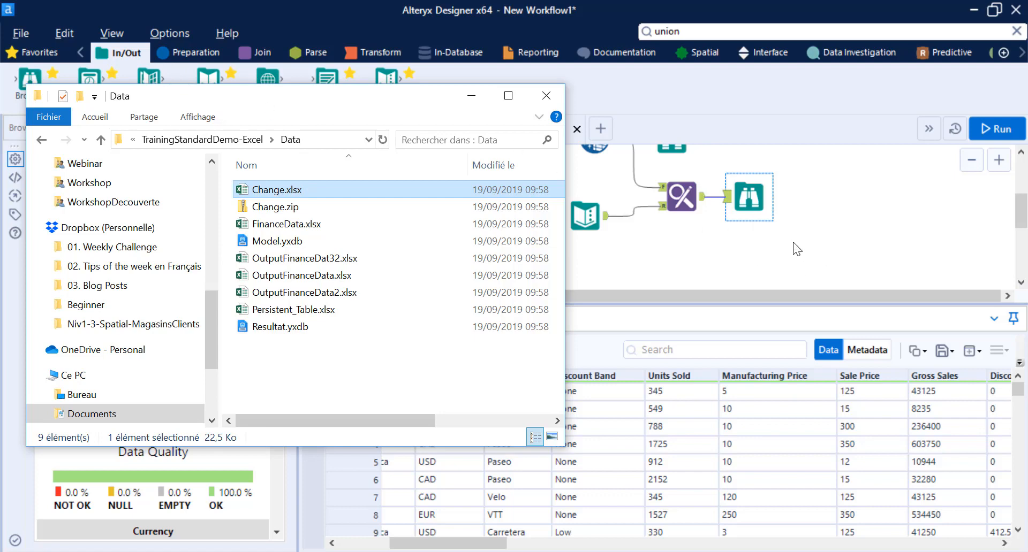
- Bring Change.xlsx from the Data folder onto the Alteryx canvas below the Find Replace tool, using Sheet1 as its input sheet
left_click(407, 207, "ctrl")
left_click_drag(337, 191, 718, 257)
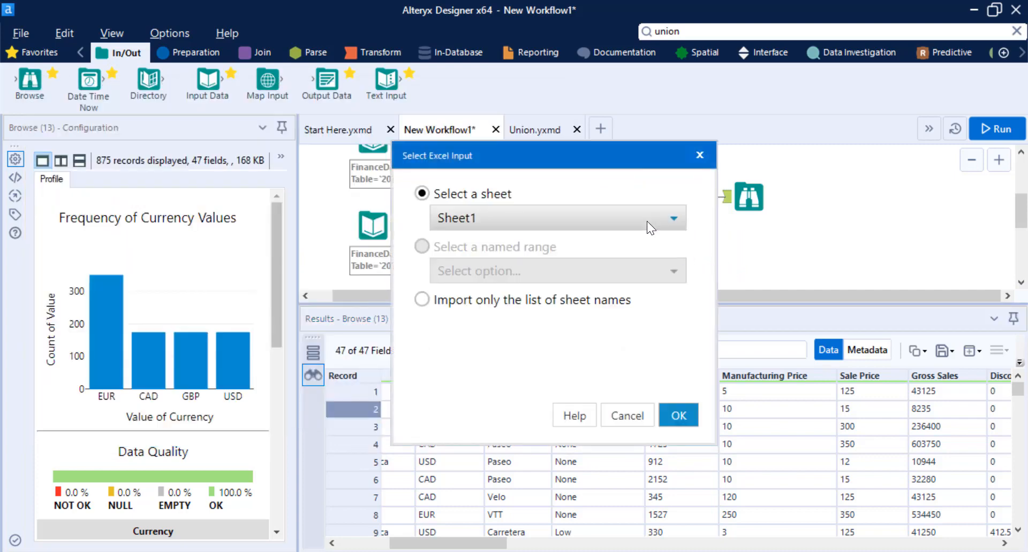
left_click(679, 417)
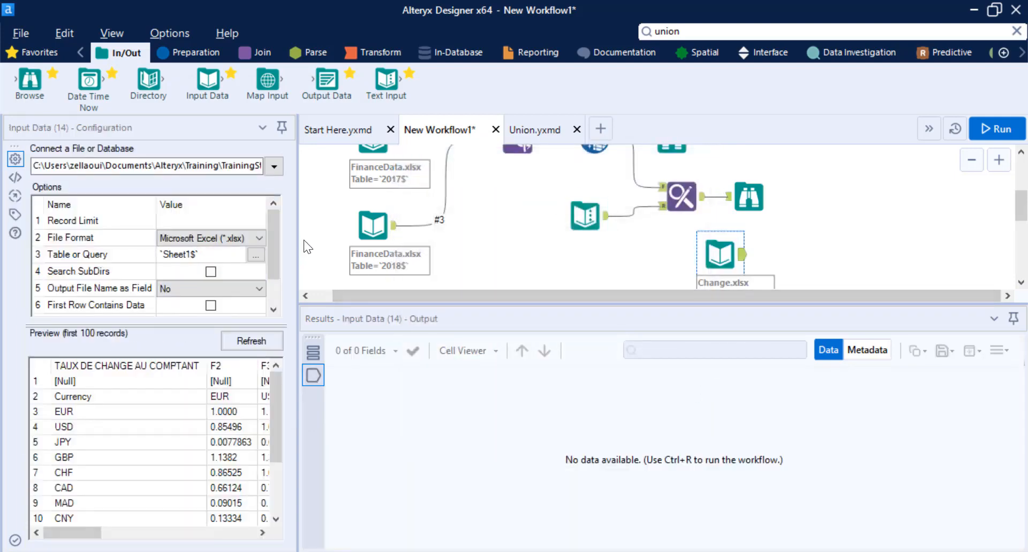
- Set the Change.xlsx input to start data import on line 3 and refresh its preview
left_click_drag(307, 240, 323, 248)
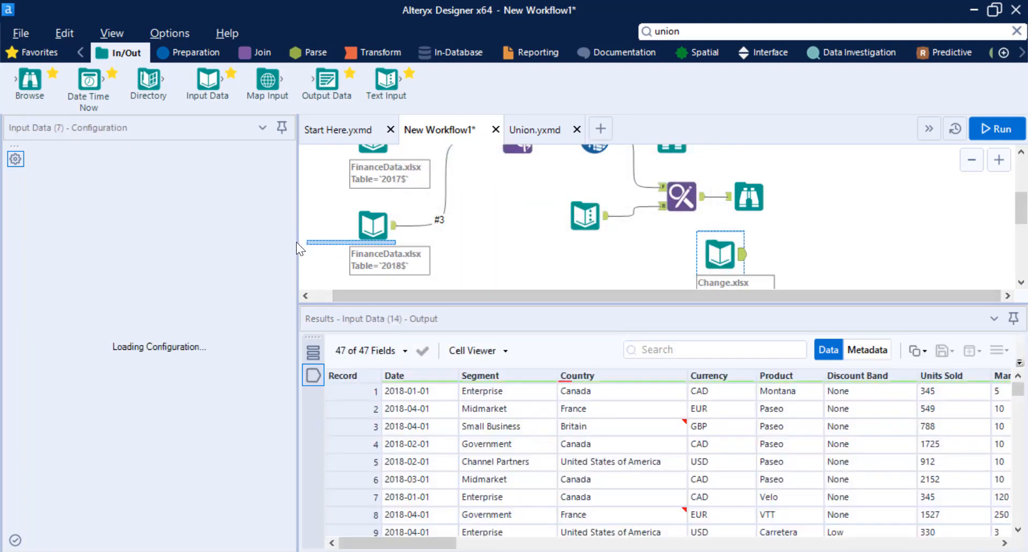
left_click_drag(301, 242, 507, 242)
left_click(933, 257)
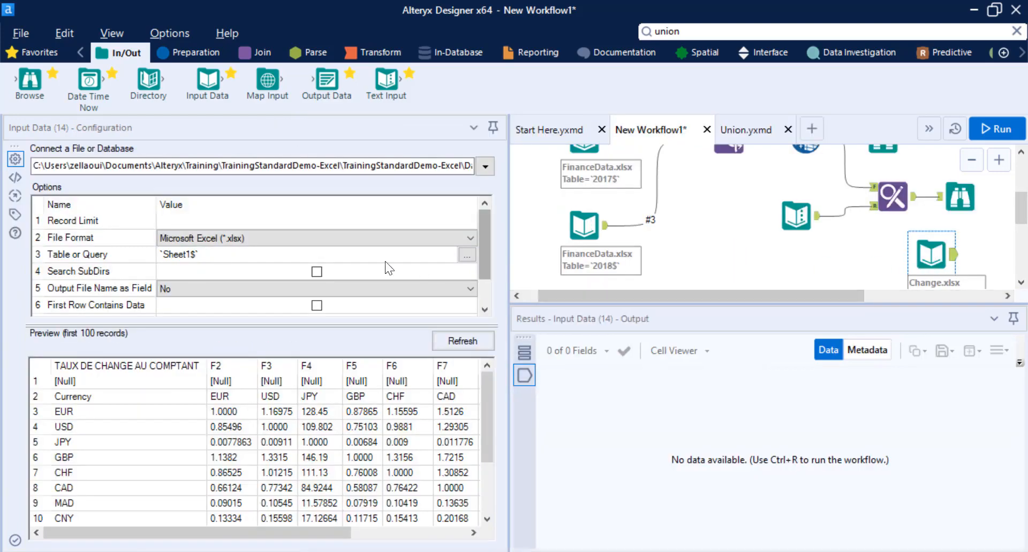
mouse_move(483, 260)
left_mouse_down()
mouse_move(486, 281)
mouse_move(485, 258)
left_mouse_up()
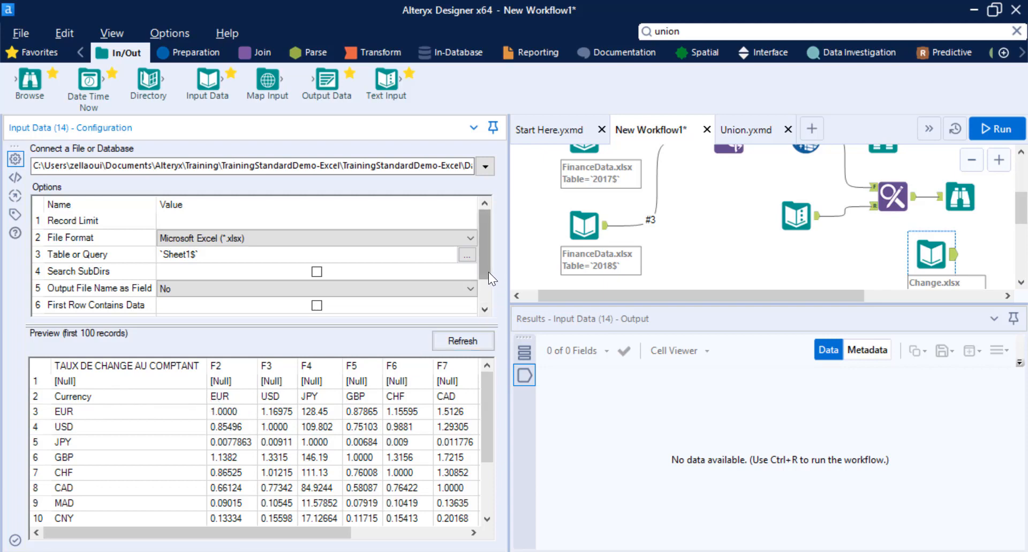
left_click_drag(488, 272, 484, 294)
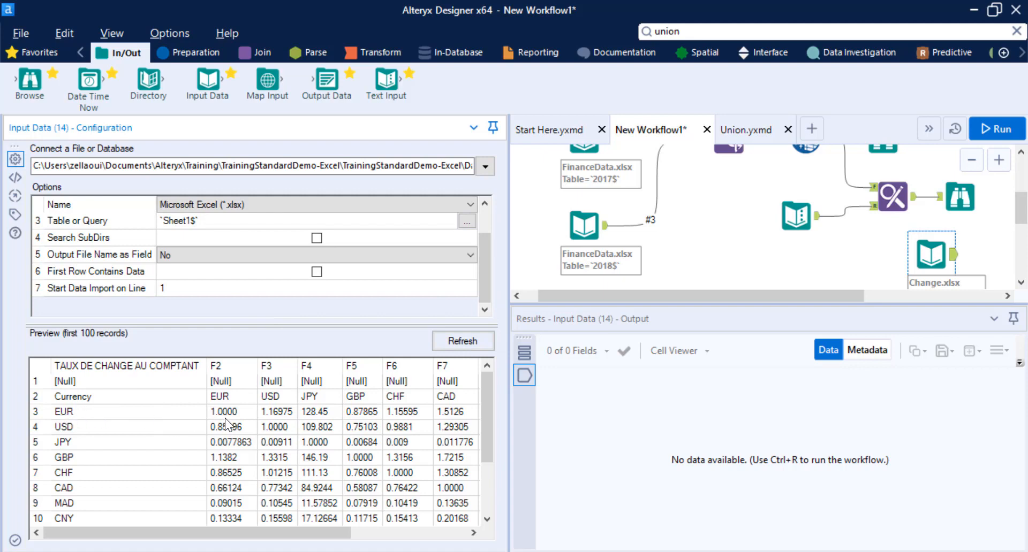
left_click(194, 290)
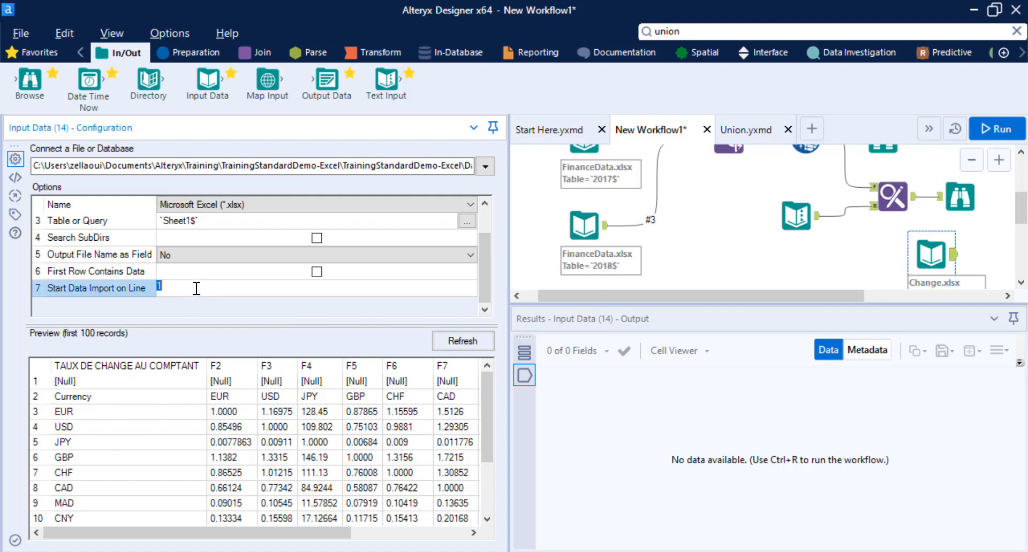
left_click(463, 338)
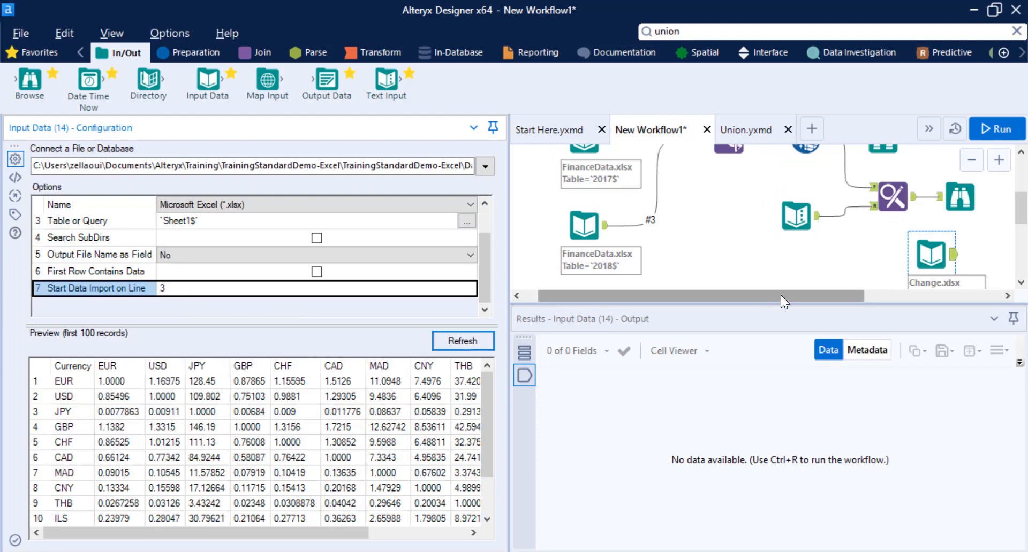
- Make more canvas room and add a Select tool connected to the Change.xlsx input's output
left_click_drag(781, 296, 834, 296)
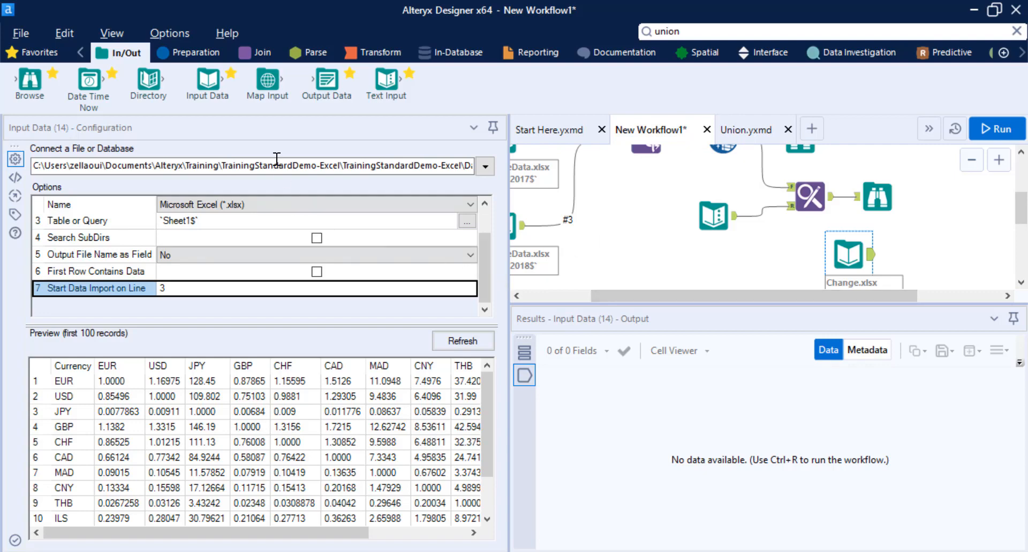
left_click(196, 52)
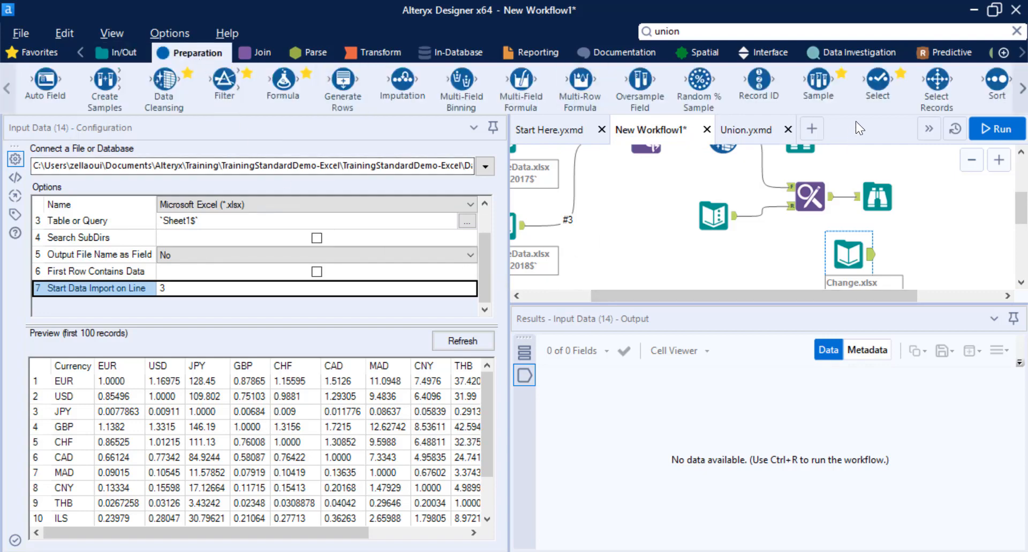
left_click_drag(877, 81, 922, 270)
left_click(702, 257)
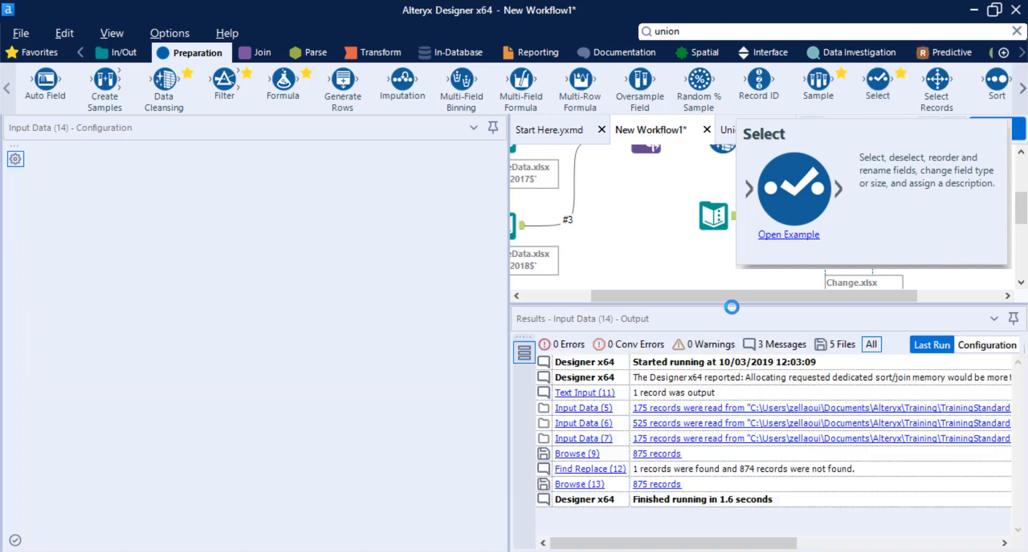
left_click_drag(728, 305, 728, 370)
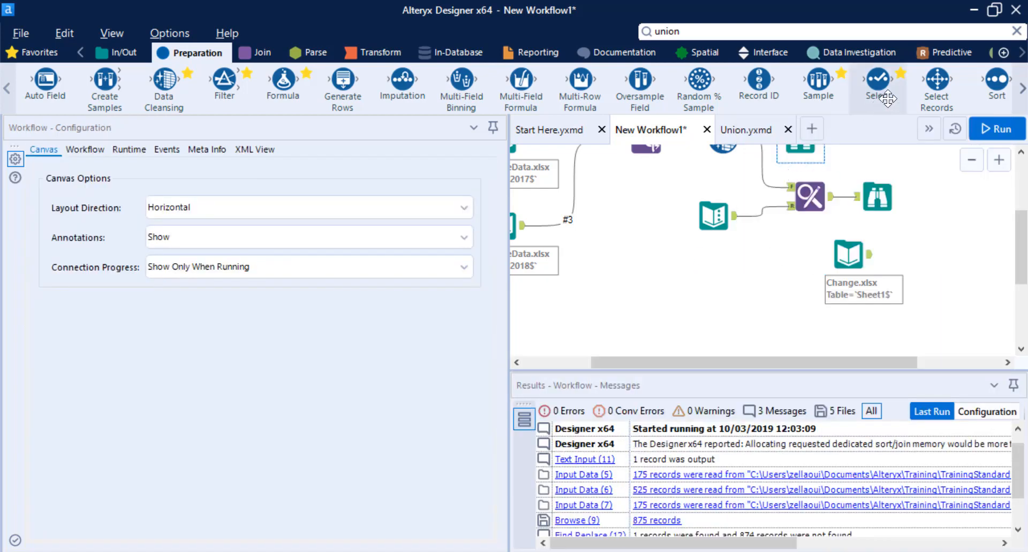
left_click_drag(878, 80, 904, 256)
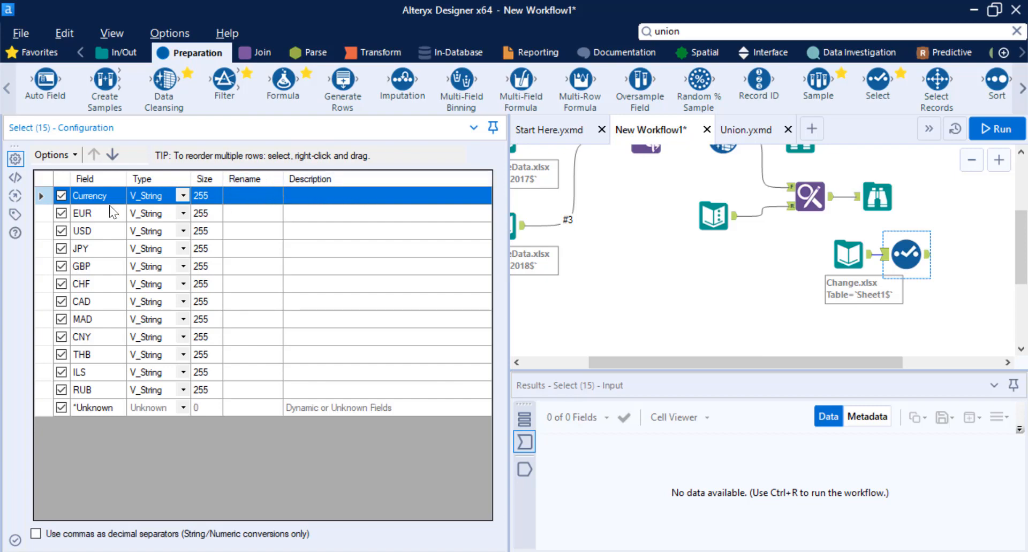
- Deselect all fields in the Select tool's configuration
left_click(53, 160)
mouse_move(66, 183)
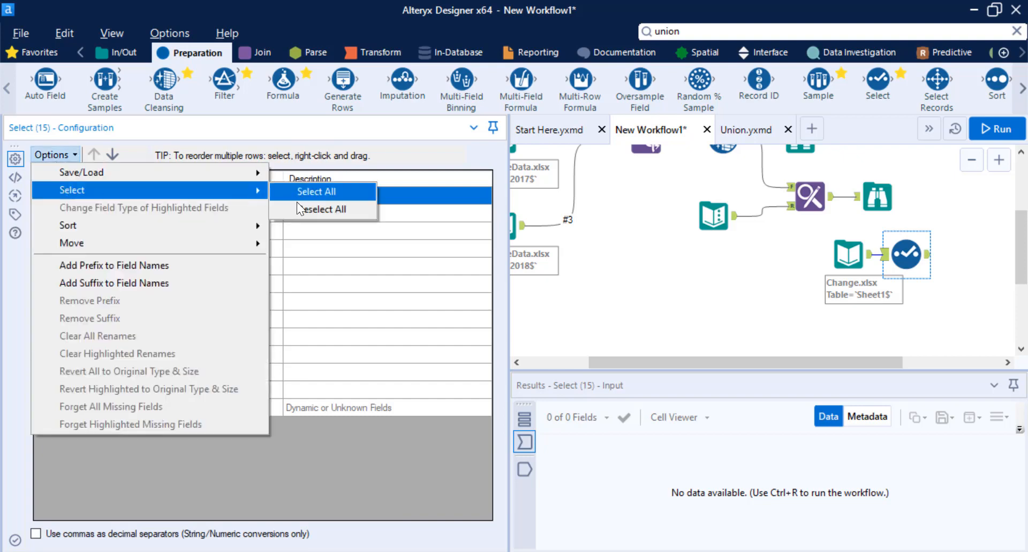
left_click(297, 206)
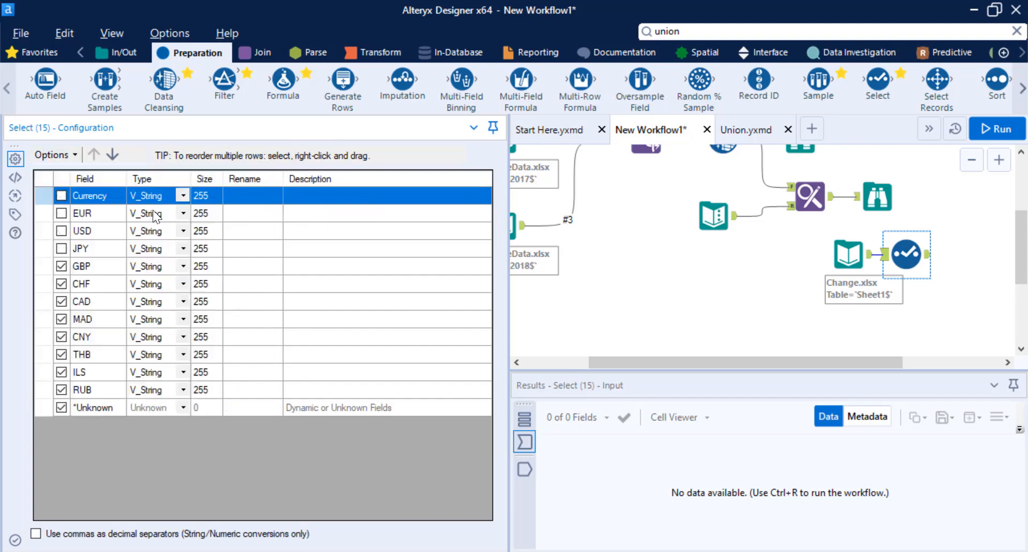
- Keep only the Currency and EUR fields in the Select tool, checking the rates in the Change.xlsx input preview
left_click(63, 211)
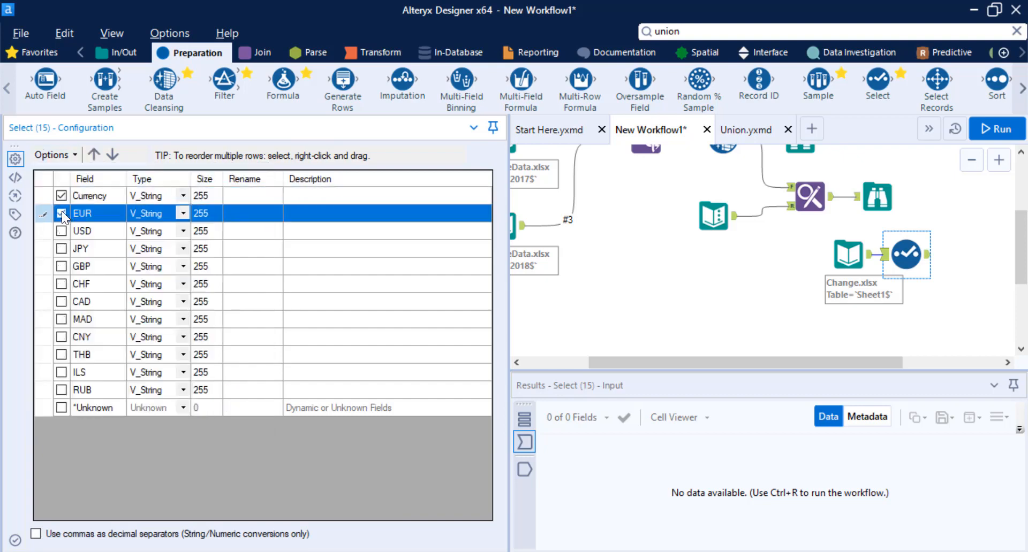
left_click(848, 254)
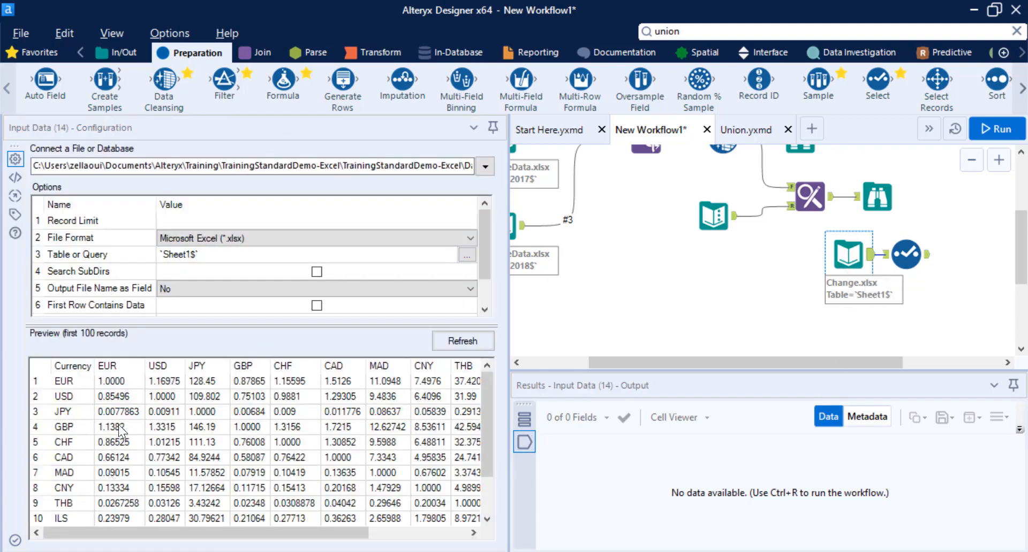
left_click(906, 254)
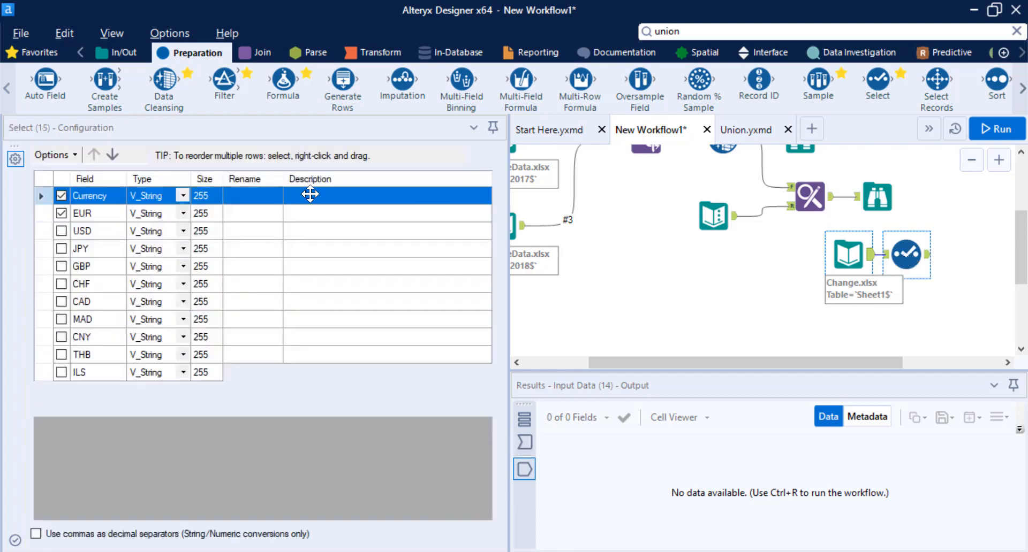
- Change the EUR field's type to FixedDecimal with size 10.2 in the Select tool
left_click(182, 212)
left_click(181, 212)
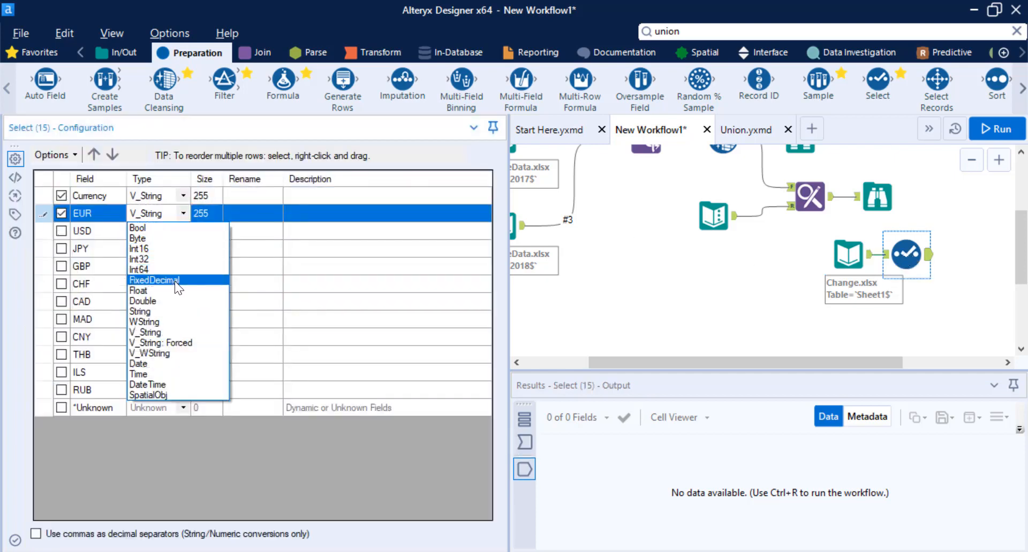
left_click(175, 281)
left_click(225, 212)
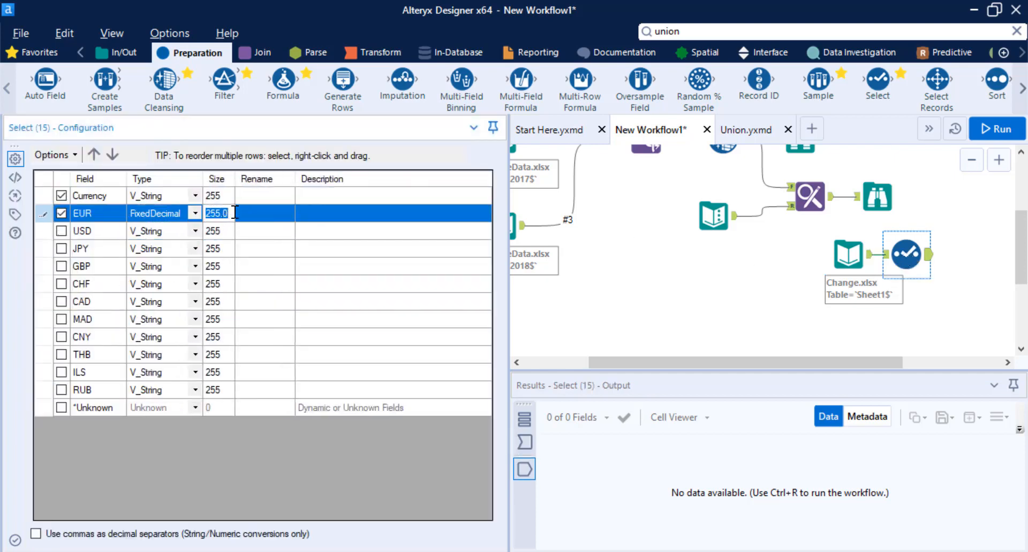
type("10")
key("Return")
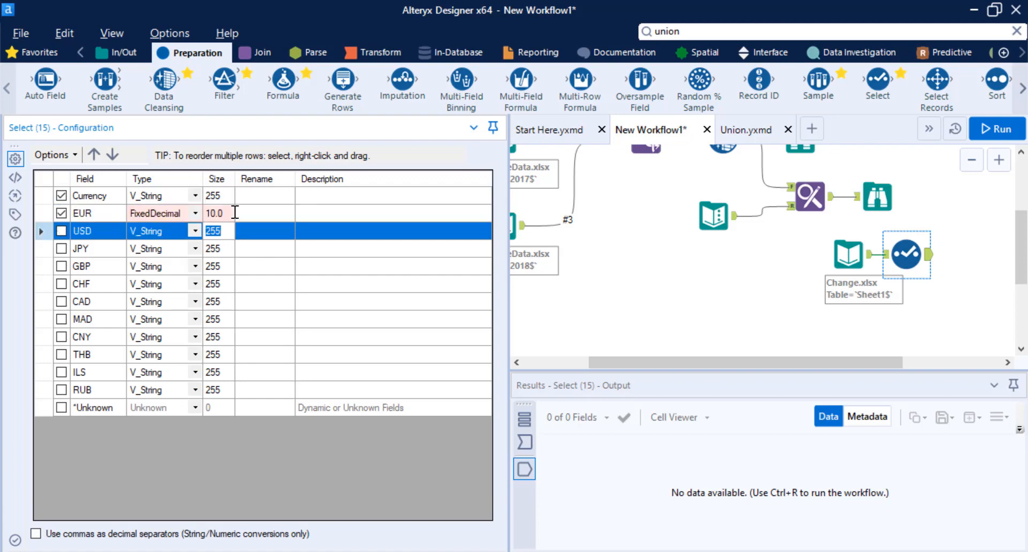
left_click(229, 212)
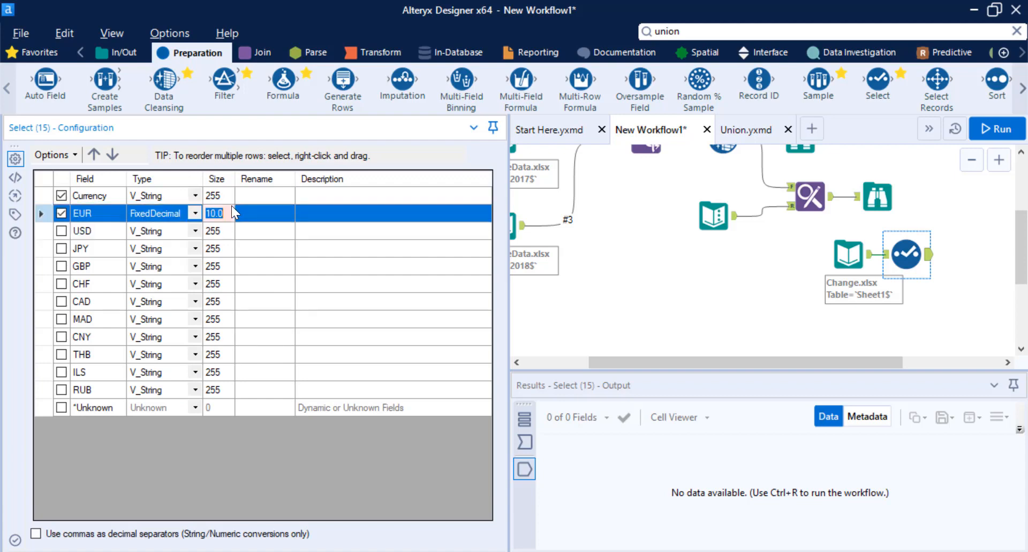
left_click(230, 209)
- Run the workflow and examine the Currency and EUR values in the Select tool's output
left_click(994, 122)
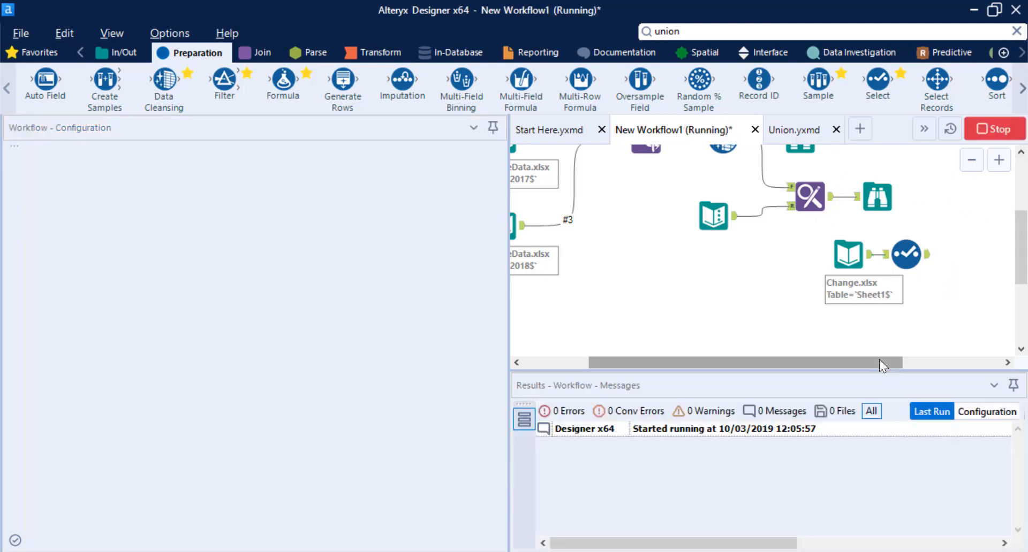
left_click_drag(881, 358, 972, 361)
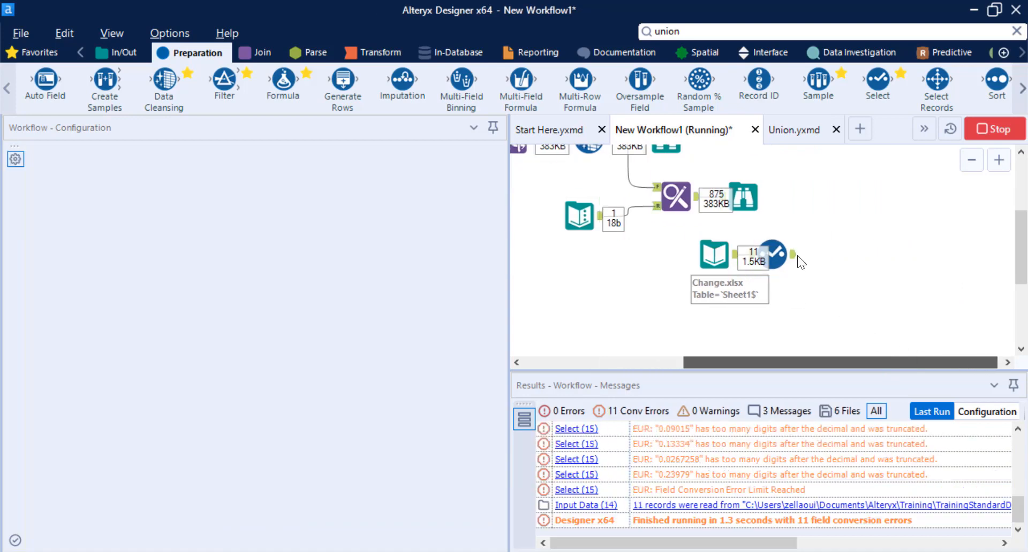
left_click(754, 255)
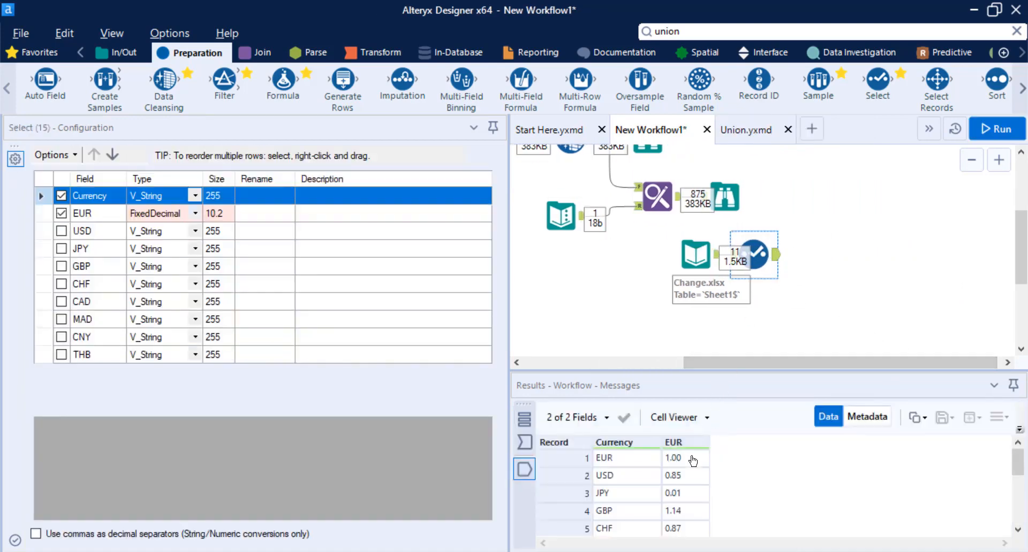
left_click(643, 457)
scroll(691, 487, "down", 1)
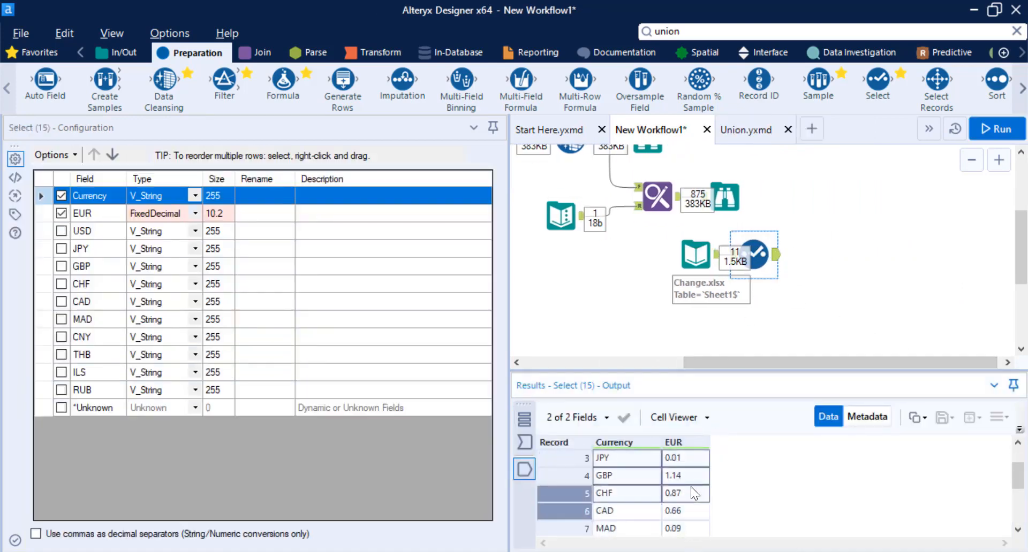
scroll(689, 503, "down", 2)
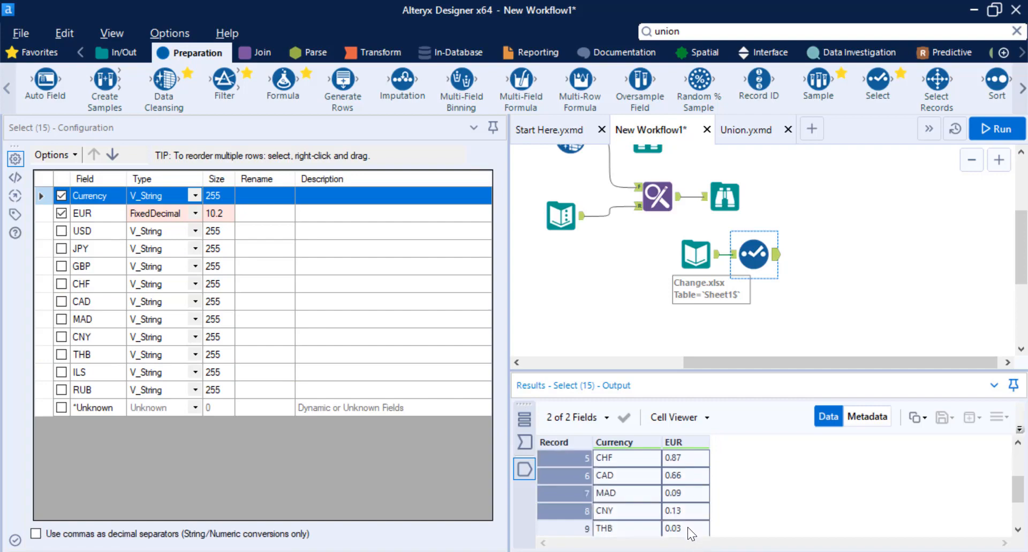
scroll(685, 503, "up", 2)
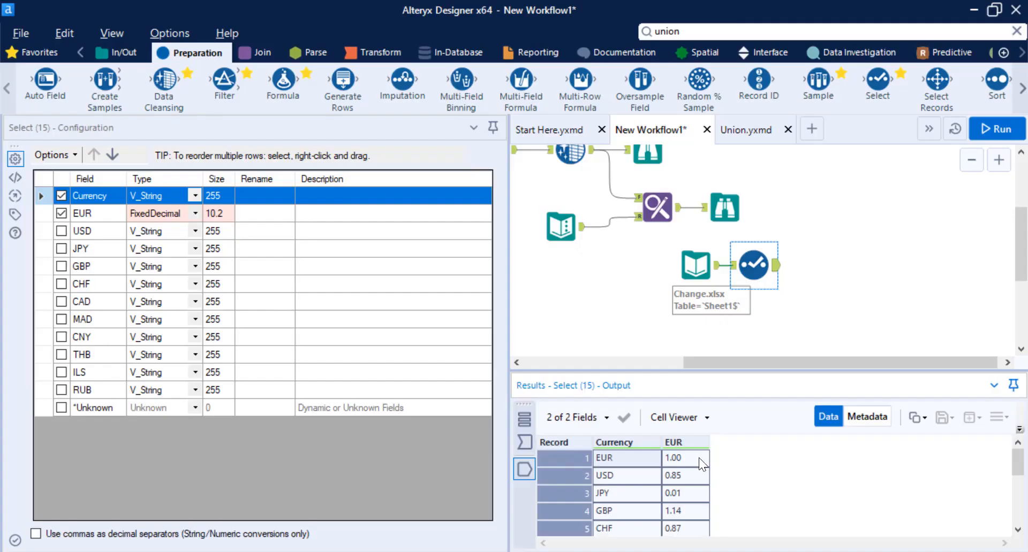
left_click(699, 458)
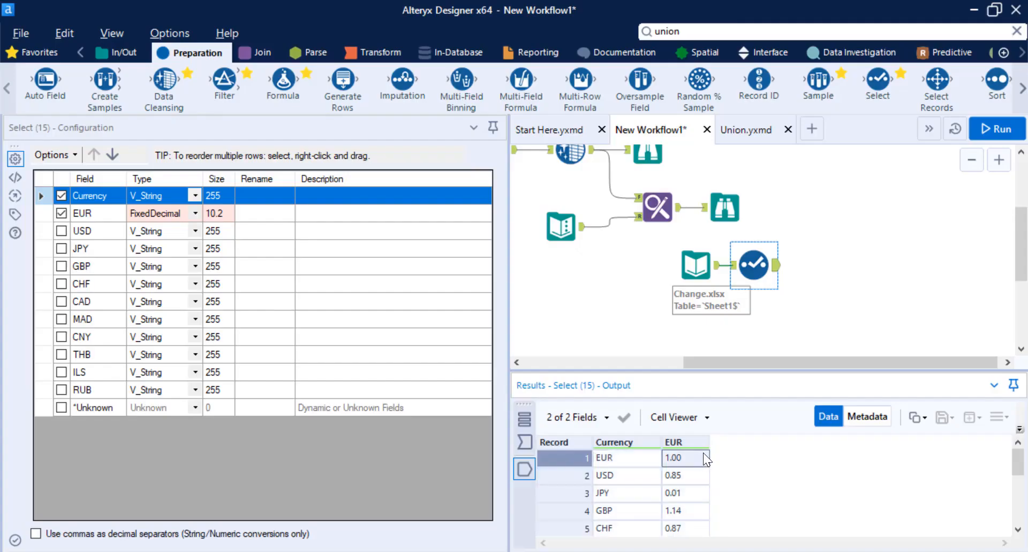
scroll(749, 323, "up", 1)
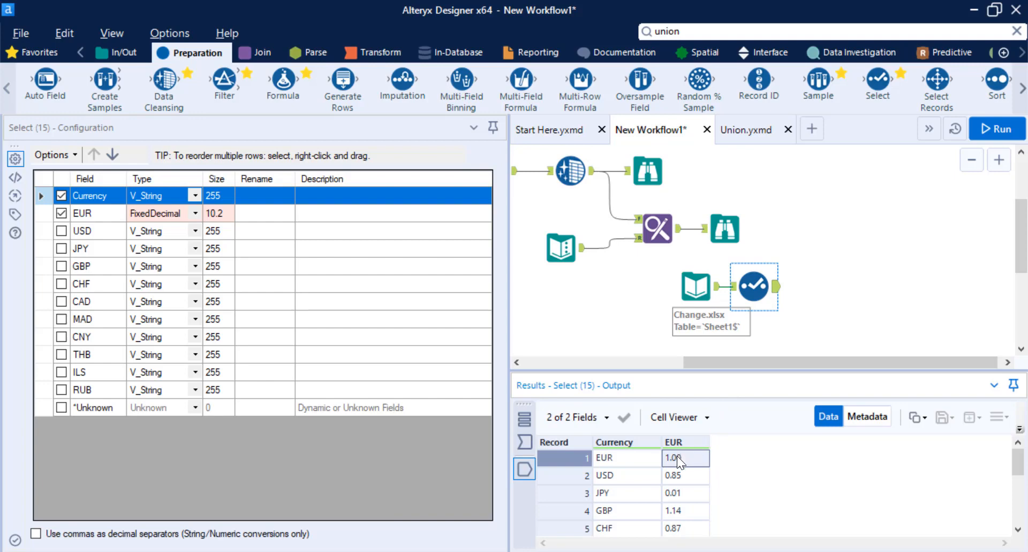
- Enlarge the canvas area and move the Change.xlsx input and its Select tool down below the rest of the workflow
left_click(696, 291)
left_click_drag(698, 293, 660, 323)
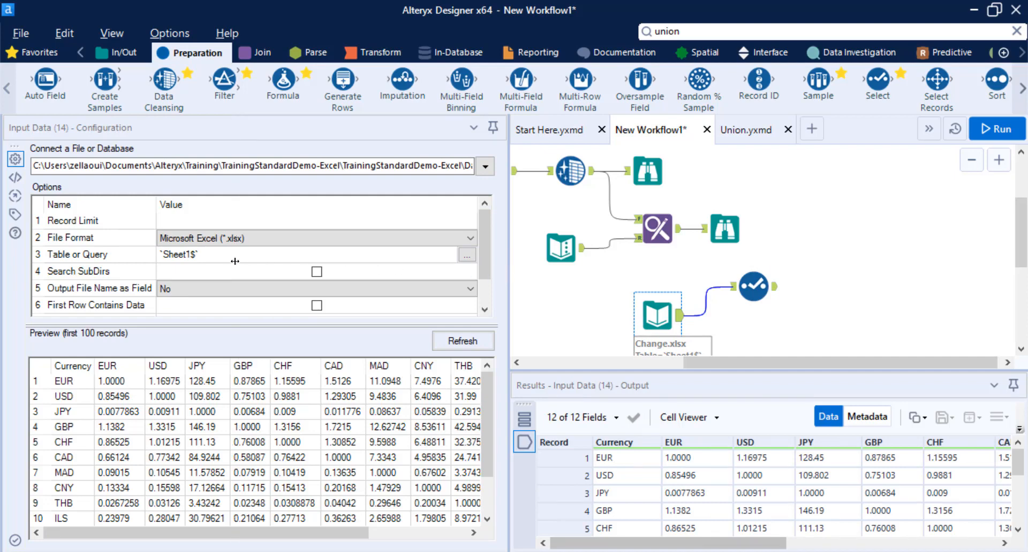
left_click_drag(579, 370, 572, 490)
scroll(678, 415, "down", 2)
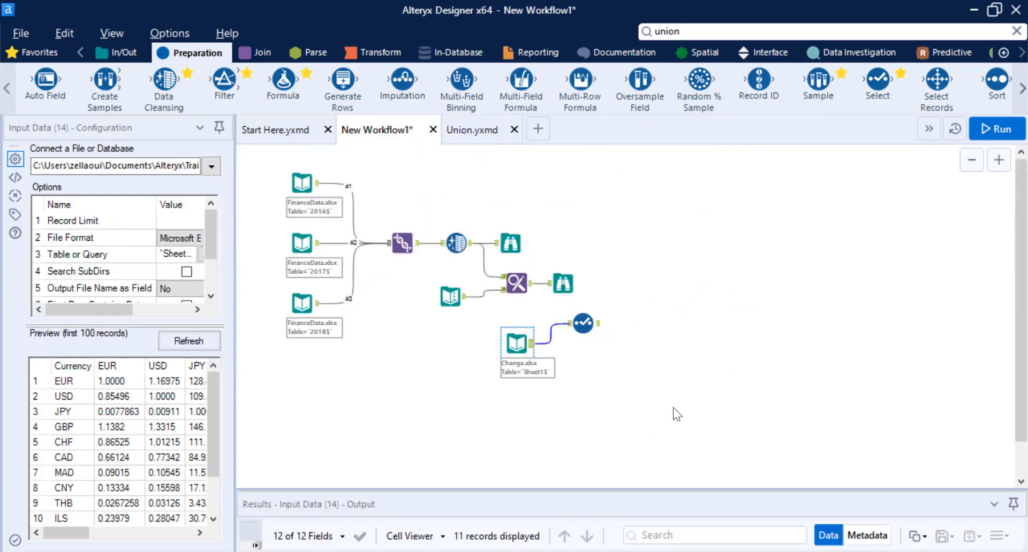
left_click_drag(645, 399, 438, 429)
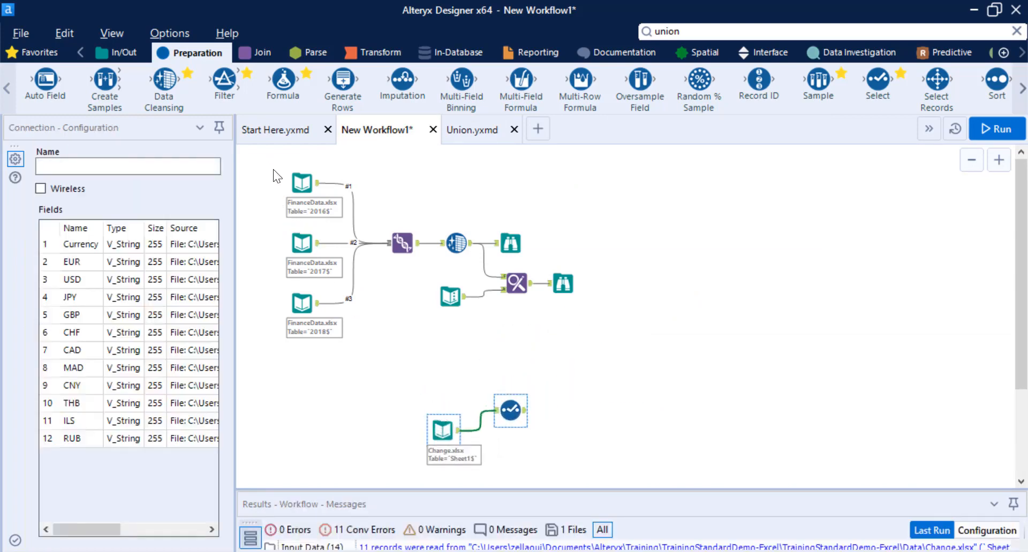
- Shift the three FinanceData.xlsx inputs down and add a comment reading "Connexion aux données" above them
left_click_drag(273, 169, 370, 355)
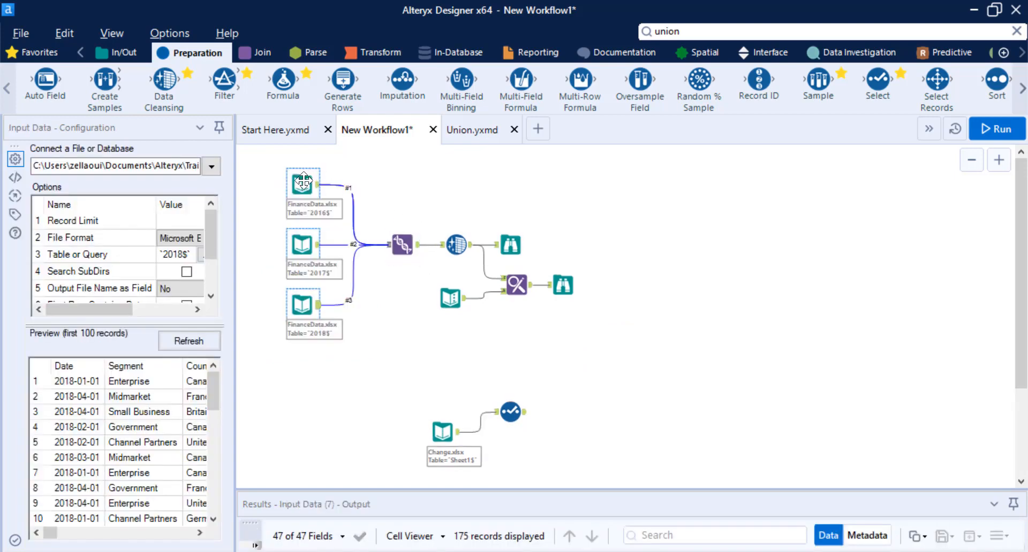
left_click_drag(303, 181, 296, 249)
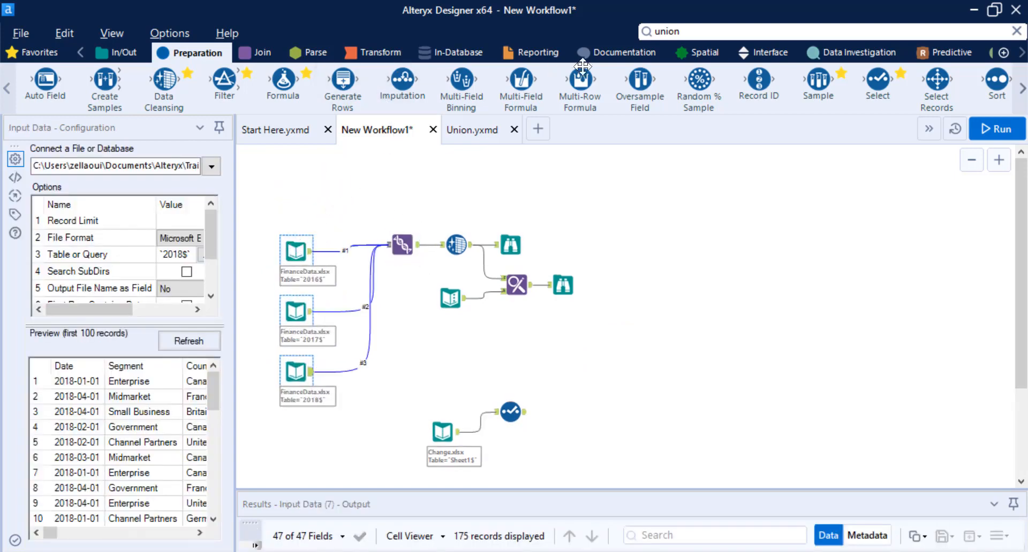
left_click(616, 54)
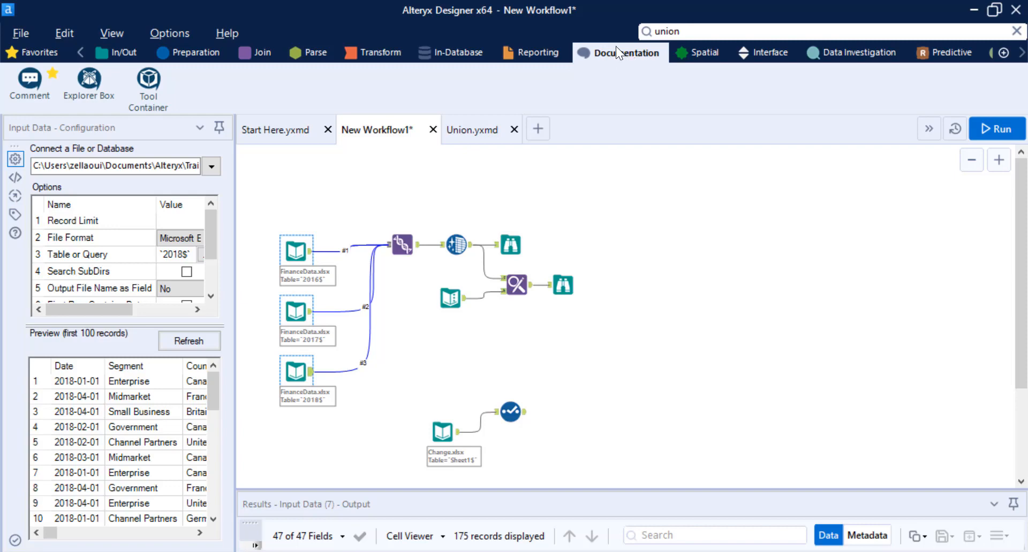
left_click_drag(29, 81, 295, 182)
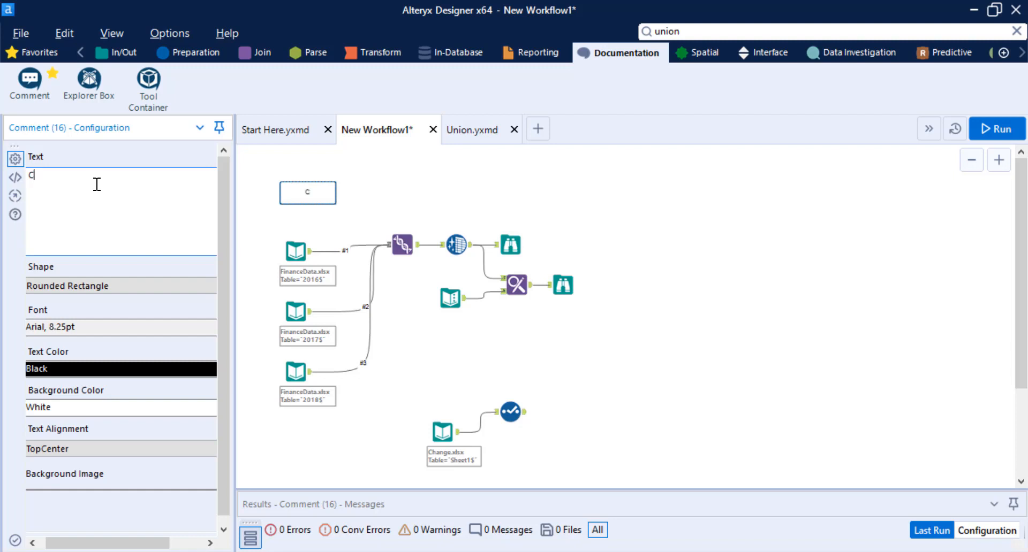
type("Connexion aux données")
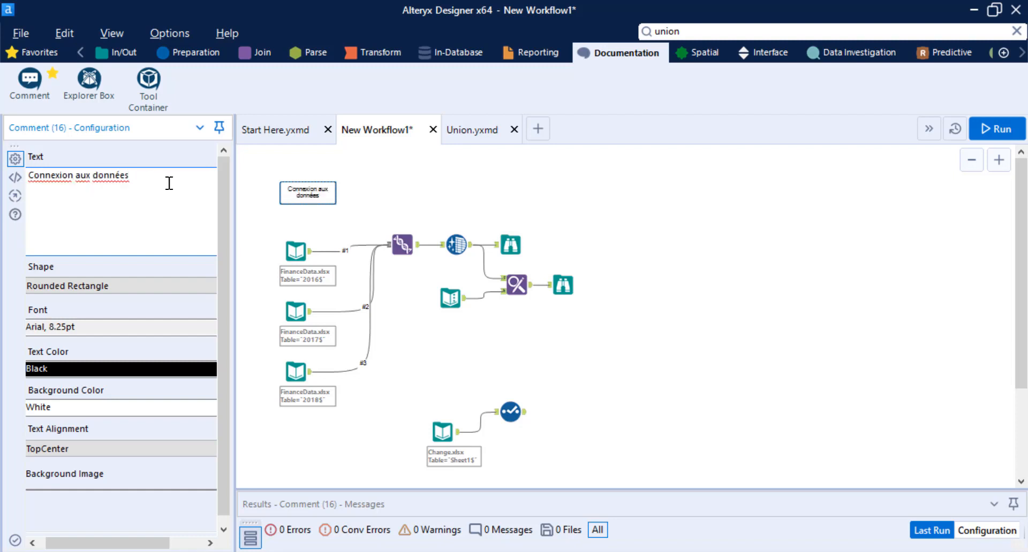
- Enlarge the "Connexion aux données" comment box so it nearly reaches the first FinanceData.xlsx input
scroll(328, 223, "up", 4)
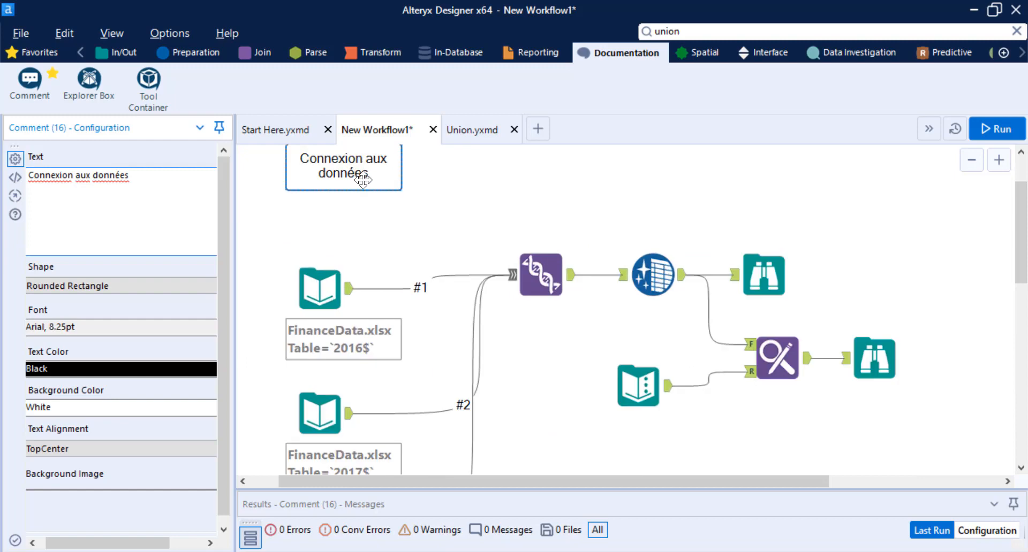
scroll(368, 203, "down", 4)
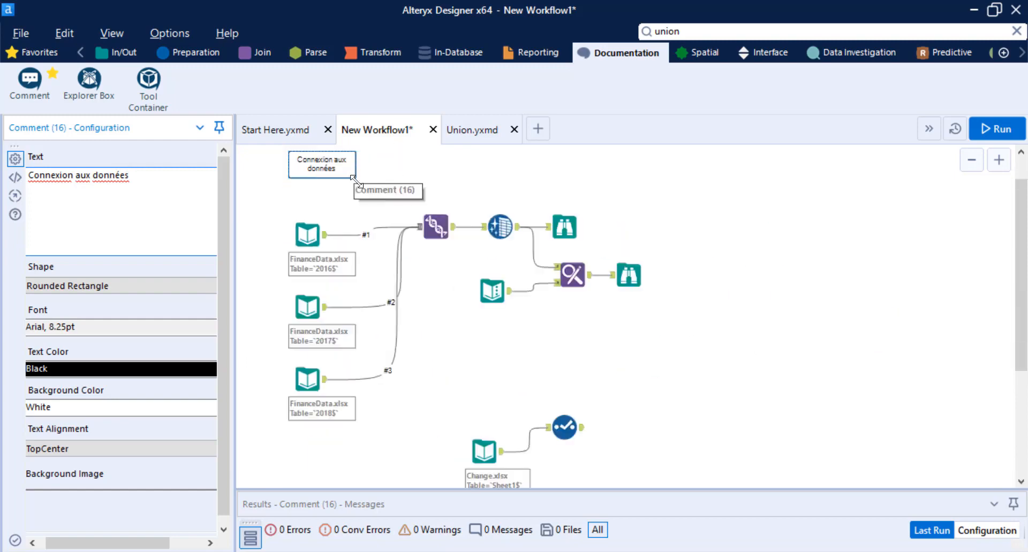
left_click(353, 197)
left_click_drag(357, 201, 360, 207)
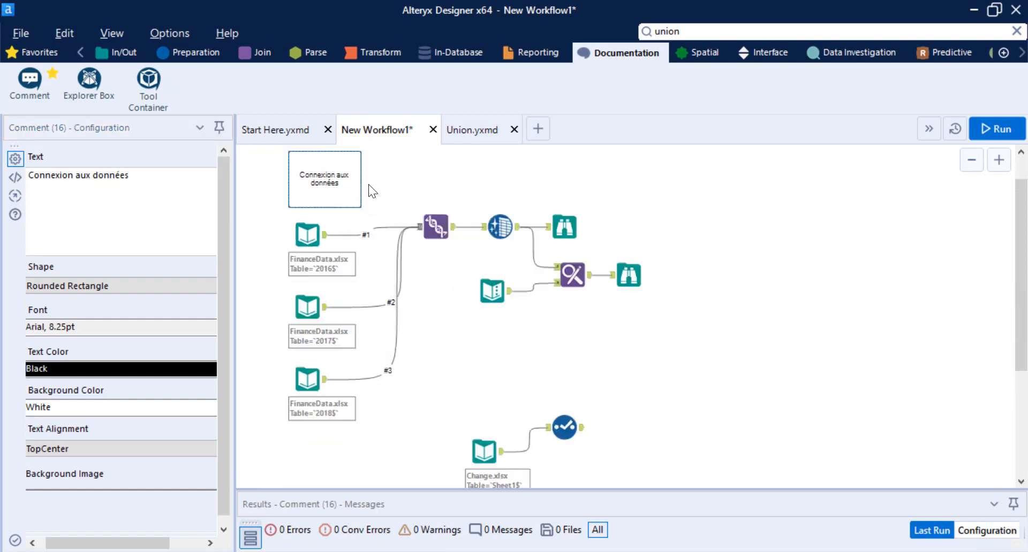
key("ctrl+c")
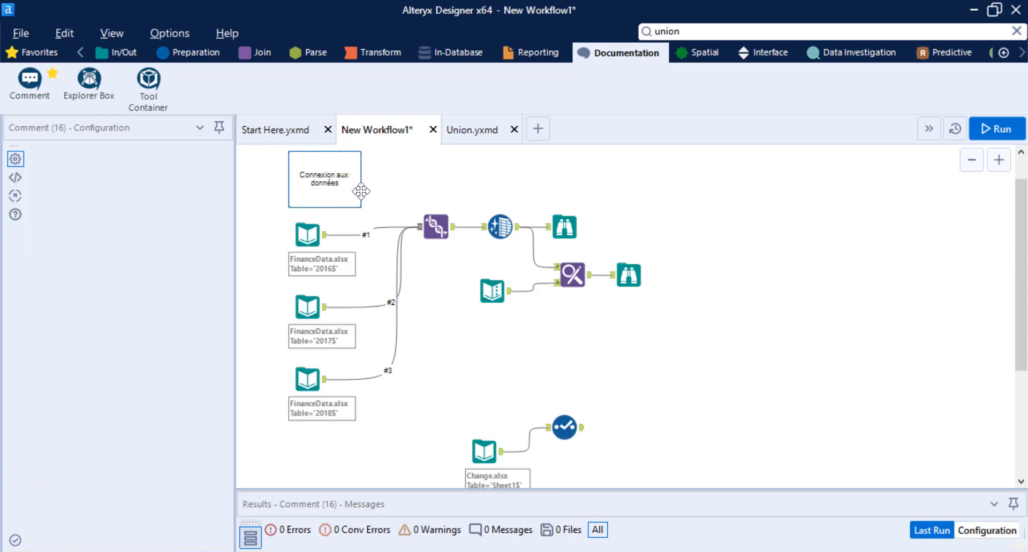
key("ctrl+v")
left_click_drag(384, 196, 408, 171)
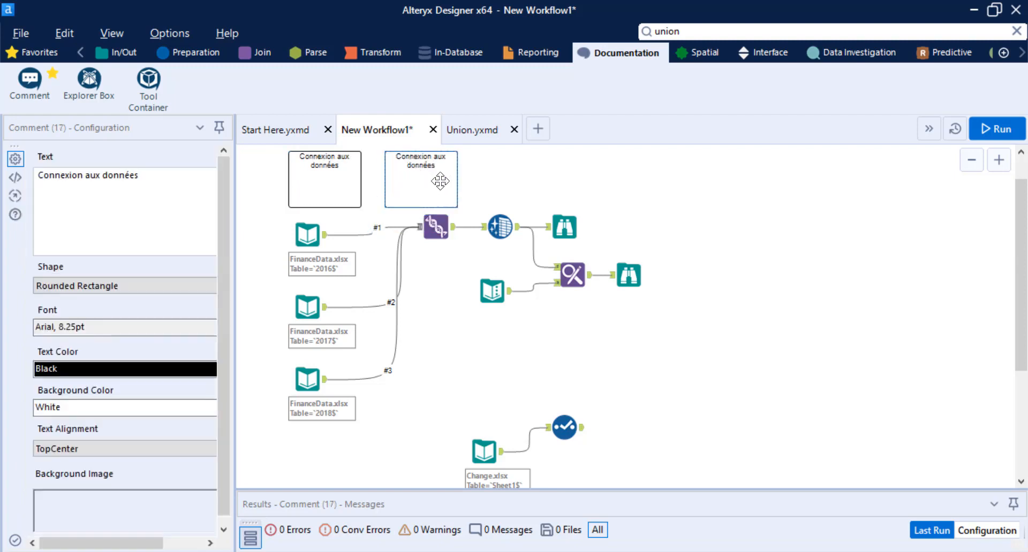
left_click(463, 197)
left_click(428, 170)
key("Delete")
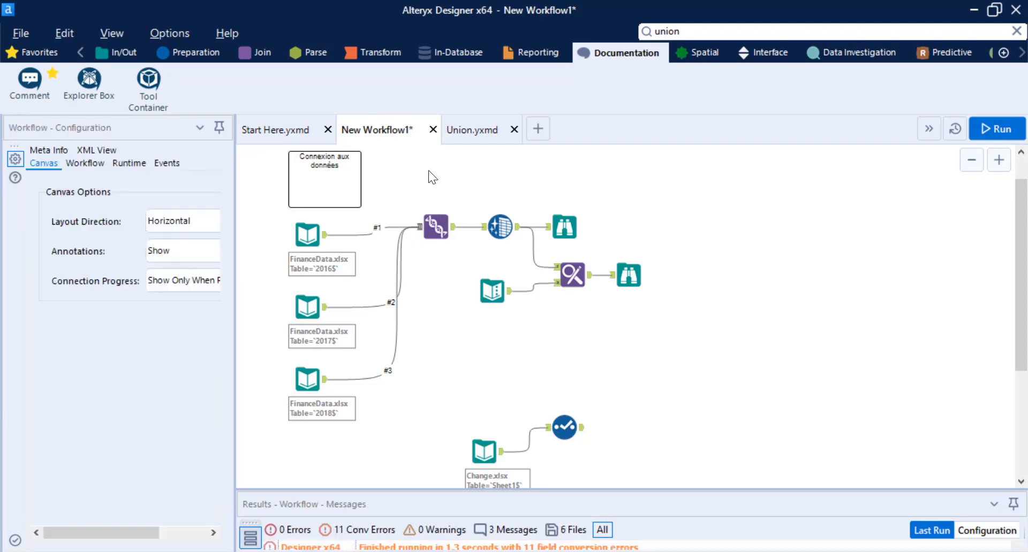
- Group the tools from Union through the Find Replace Browse in a container captioned "Préparation & Nettoyage" and shift it slightly down
left_click_drag(406, 162, 649, 318)
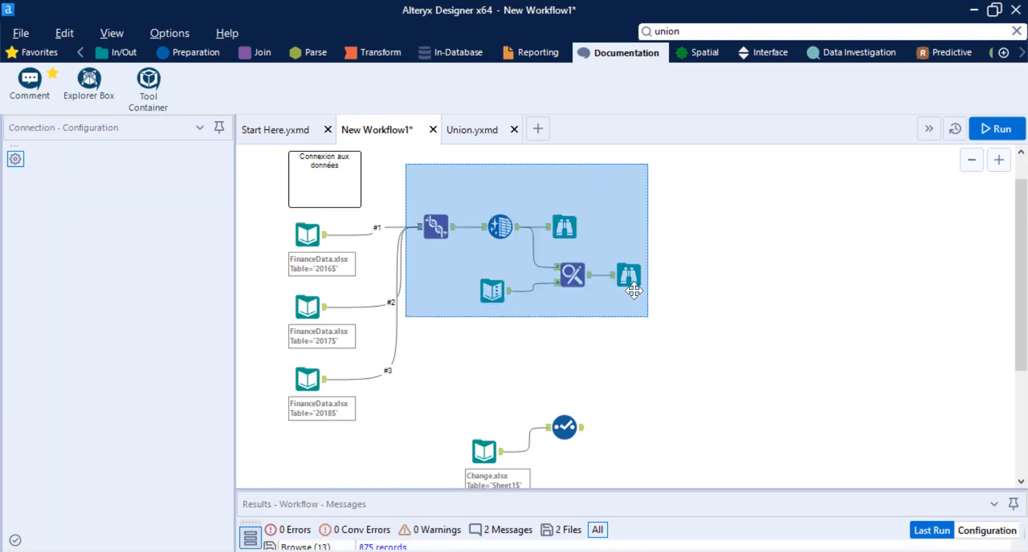
right_click(633, 280)
left_click(701, 349)
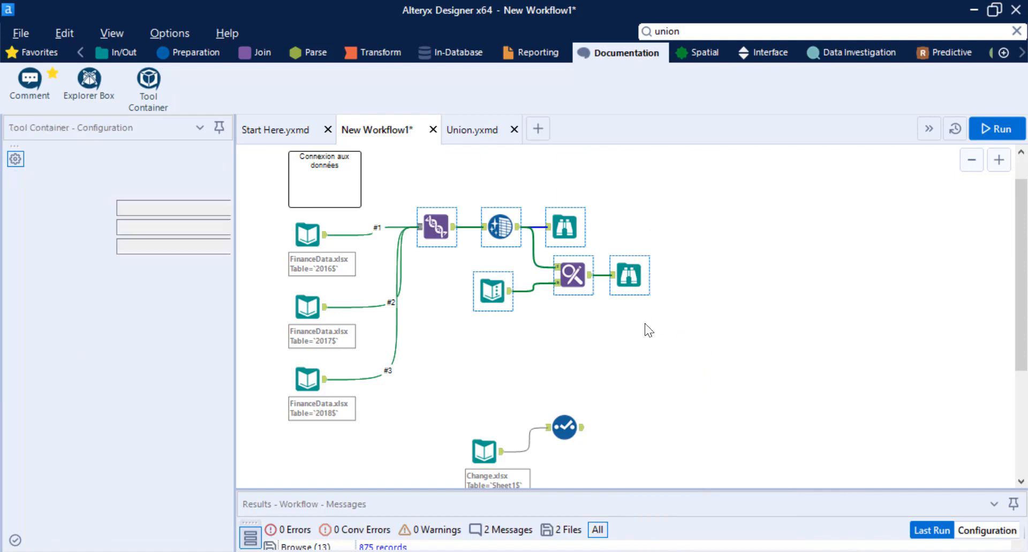
type("P")
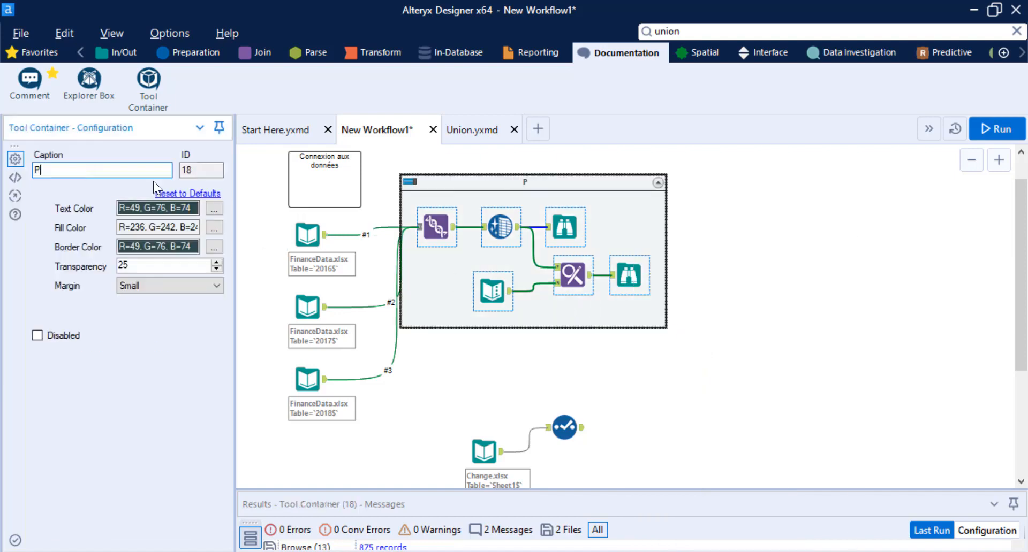
type("réparation & Net")
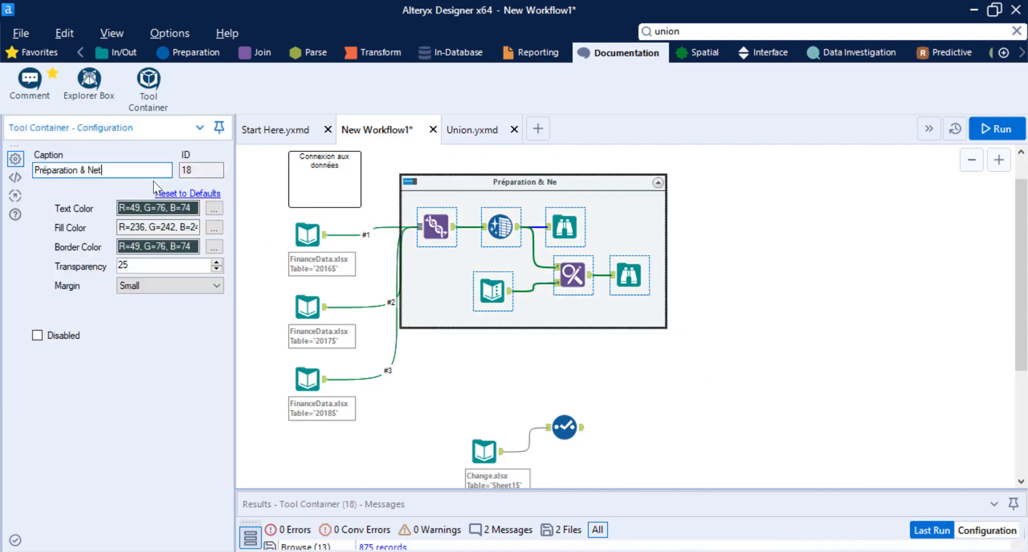
type("toyage")
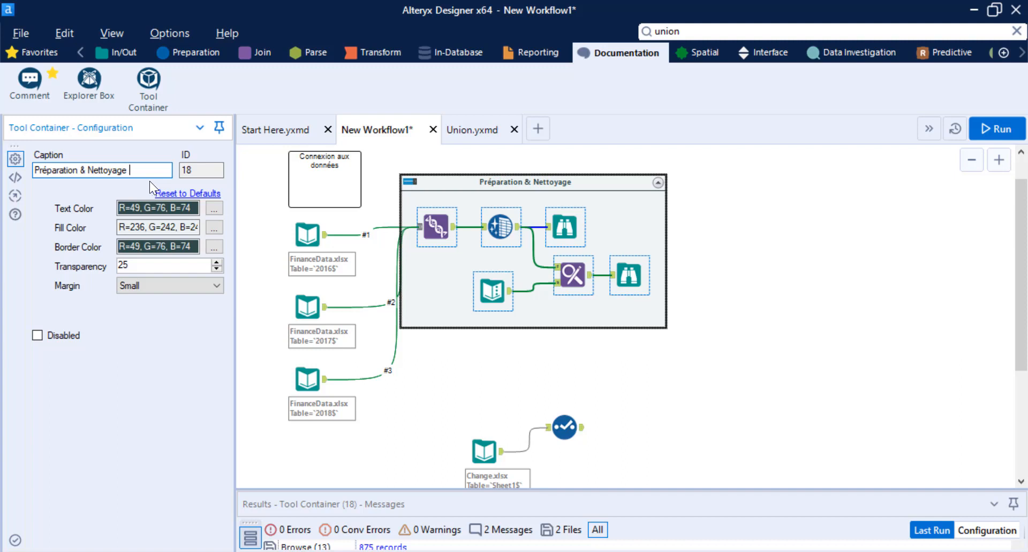
left_click_drag(554, 182, 559, 222)
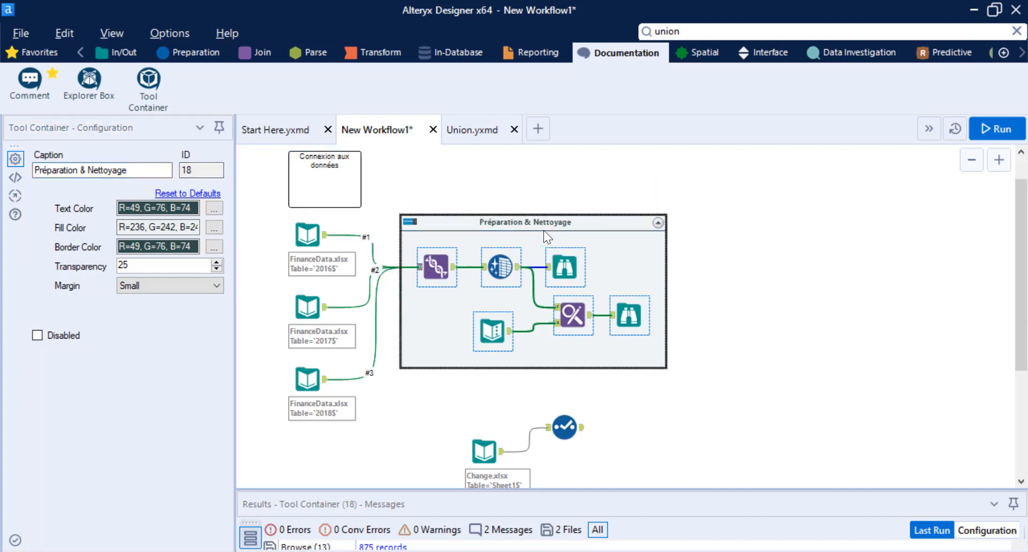
- Extend the upper container's caption to "Préparation & Nettoyage des données de vente"
left_click(147, 170)
type("des do")
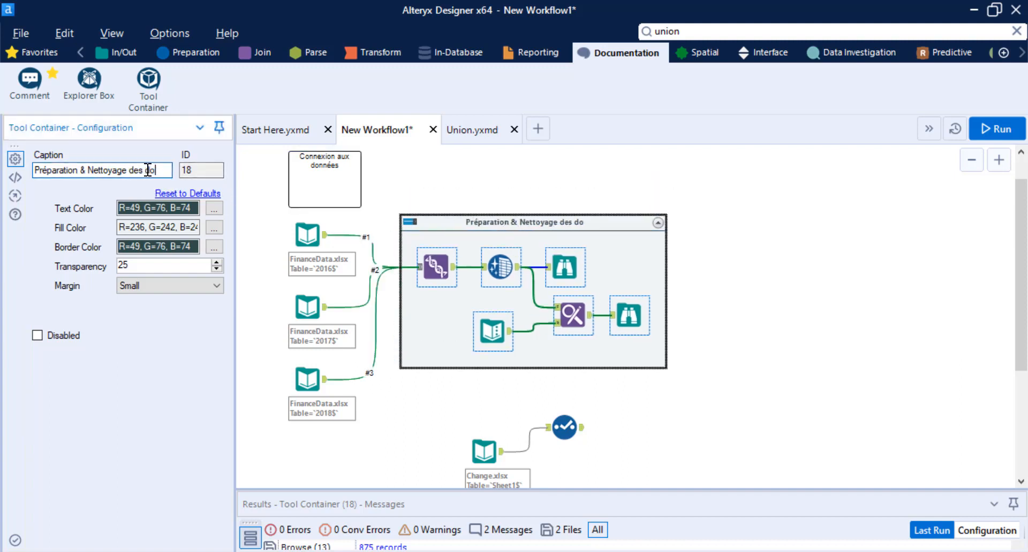
type("nnées de vente")
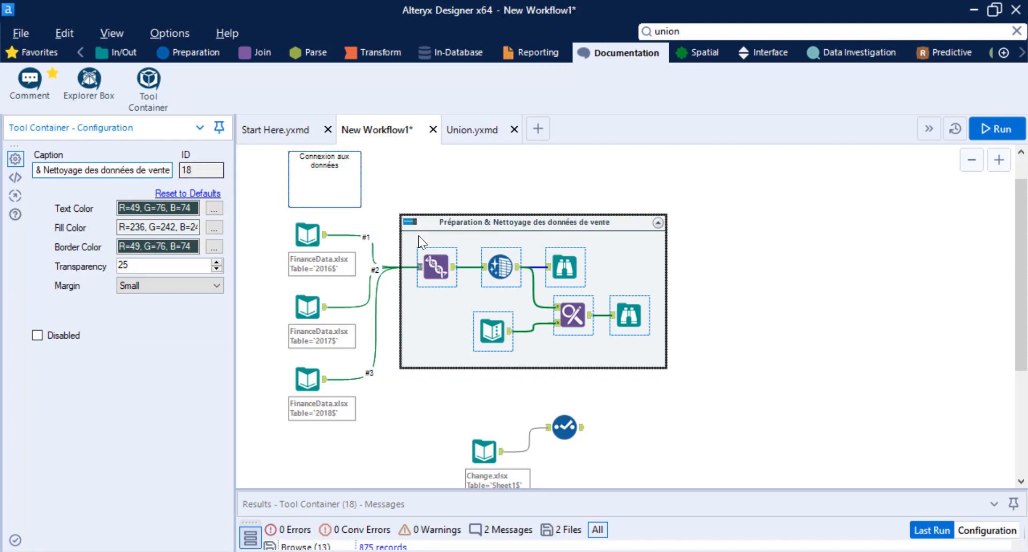
- Group the Change.xlsx input and its Select tool in a container captioned "Devise" and align its right edge with the container above
scroll(630, 376, "down", 1)
scroll(630, 376, "down", 2)
left_click_drag(613, 451, 443, 379)
right_click(500, 426)
left_click(589, 382)
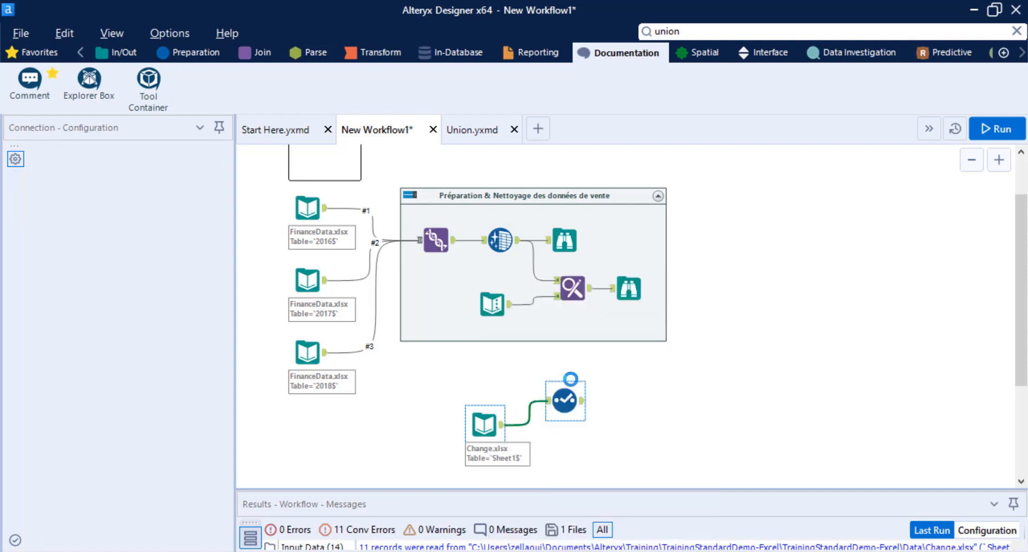
type("Devise")
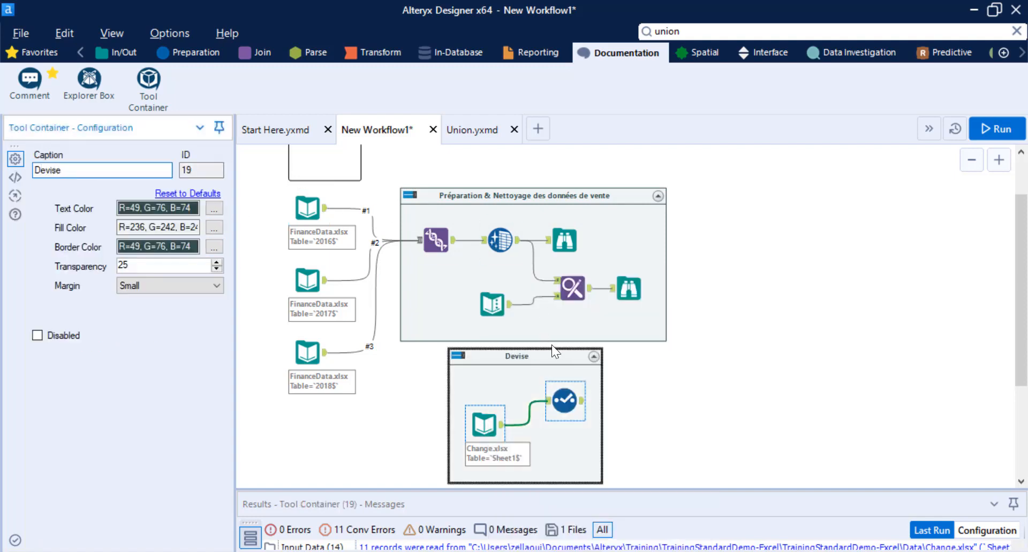
left_click_drag(567, 352, 632, 360)
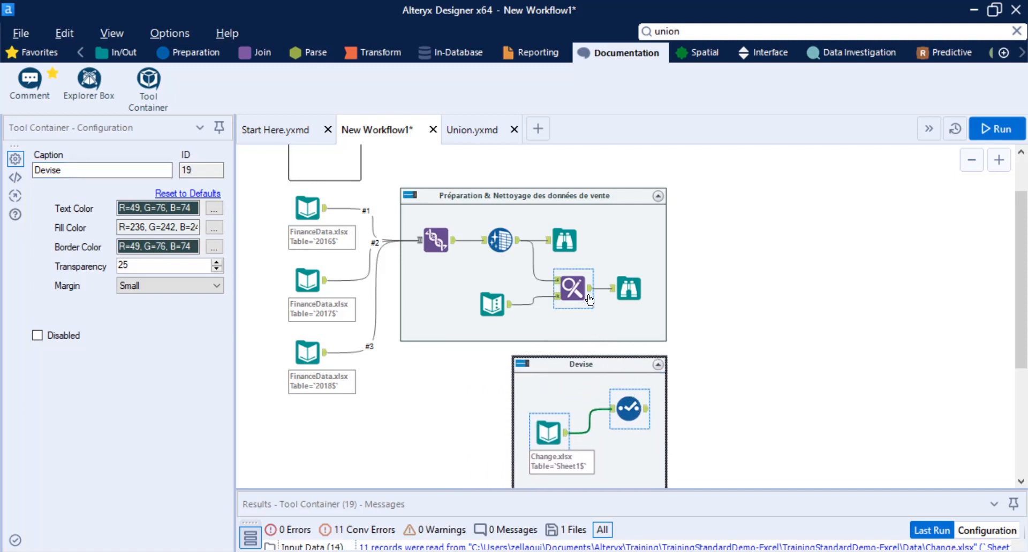
- Show the Find Replace output records and make the results area taller
scroll(663, 426, "down", 1)
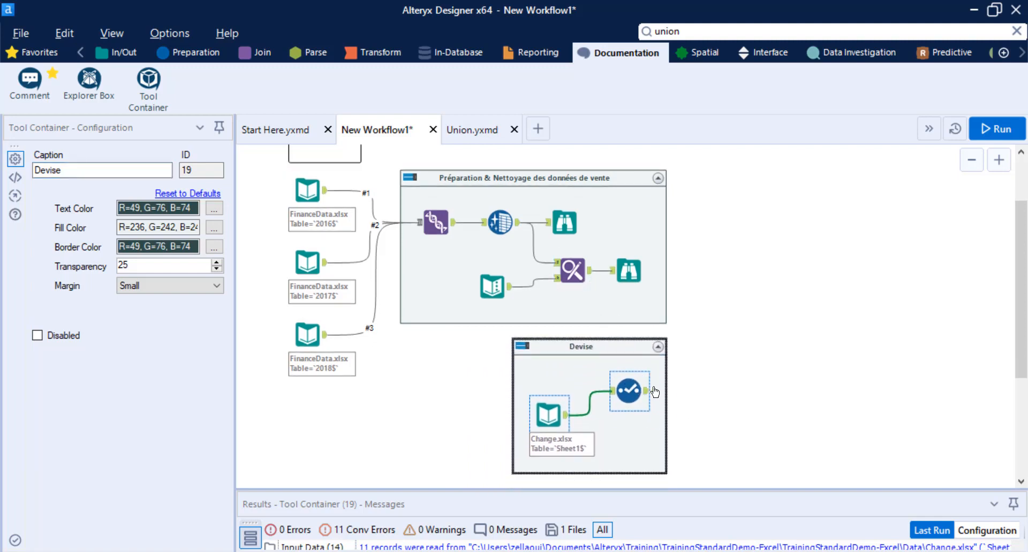
left_click(582, 280)
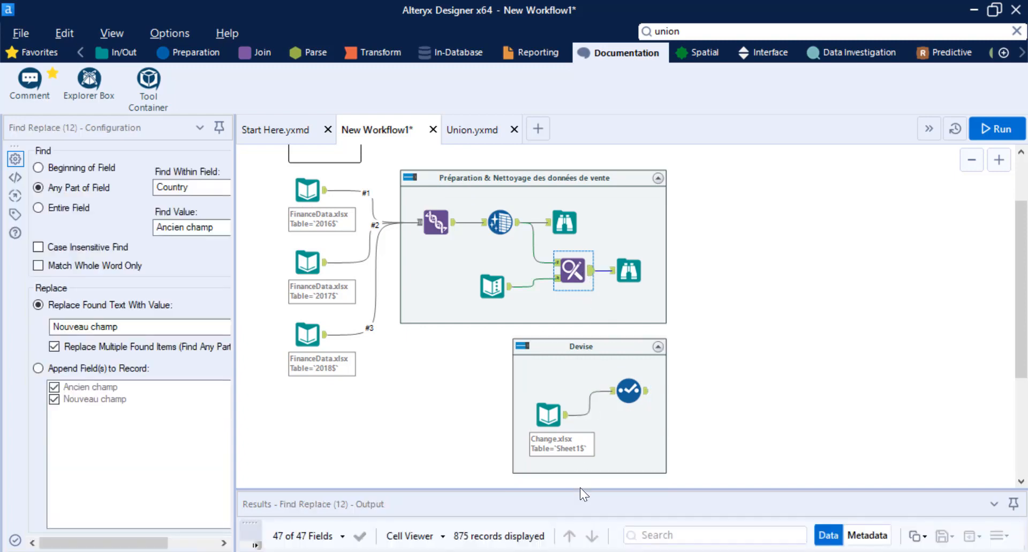
left_click_drag(580, 488, 606, 404)
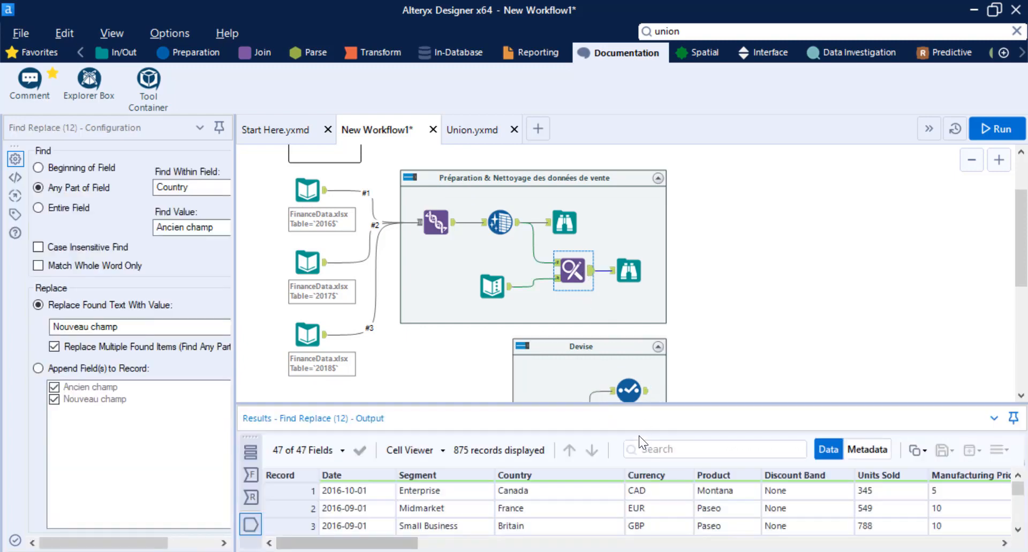
- Add a Join tool beside the containers, feeding its left input from Find Replace and its right input from the Devise container's Select
left_click(255, 50)
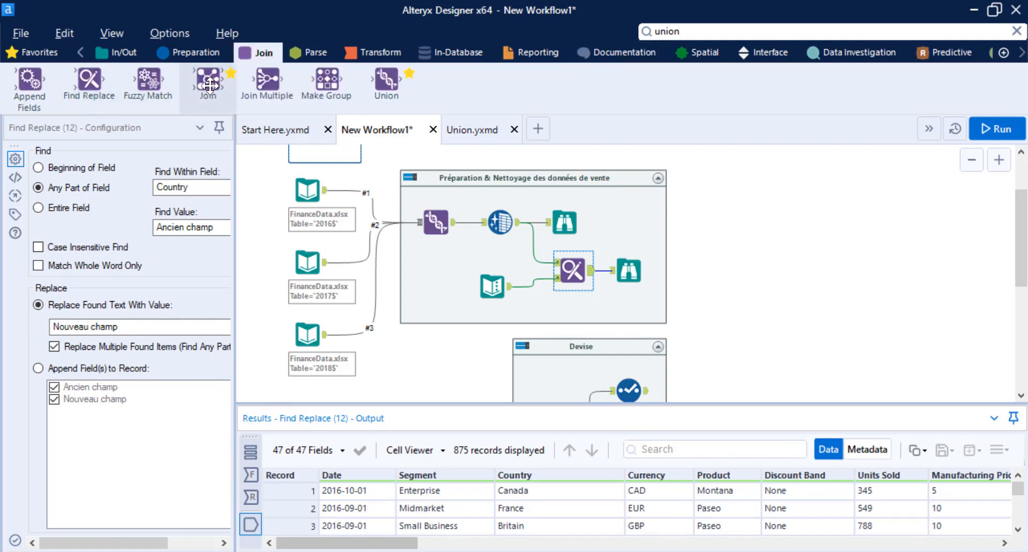
mouse_move(209, 84)
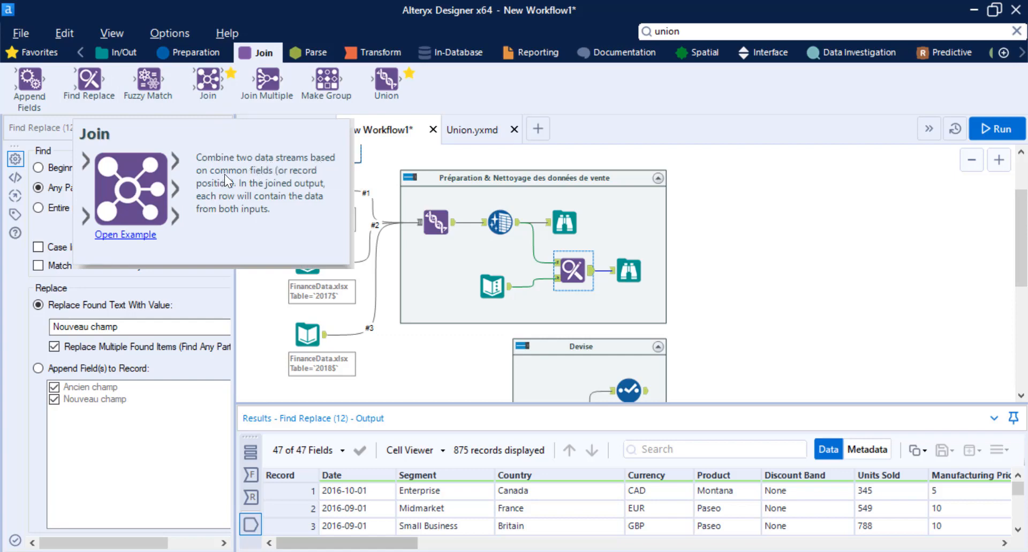
left_click_drag(208, 80, 725, 326)
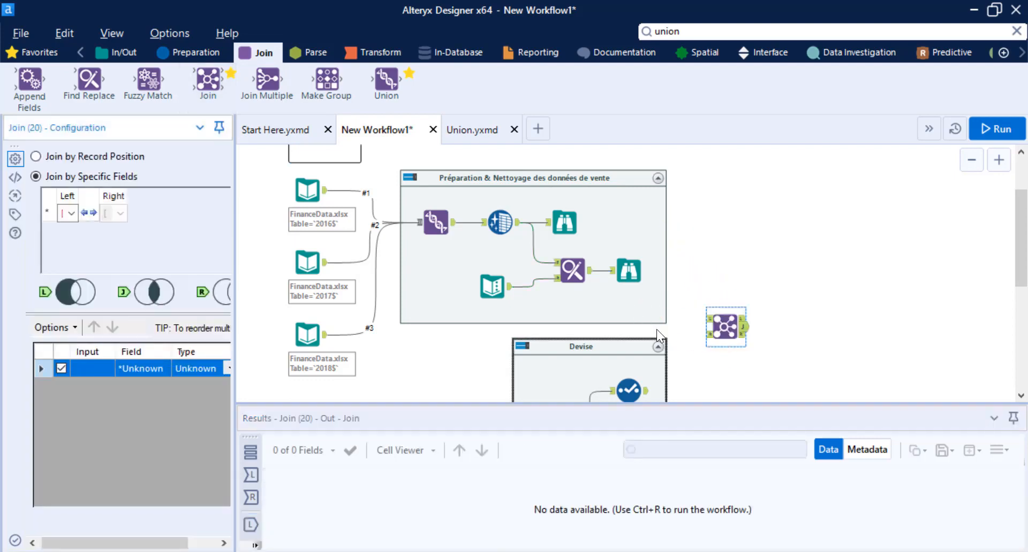
left_click_drag(590, 271, 708, 320)
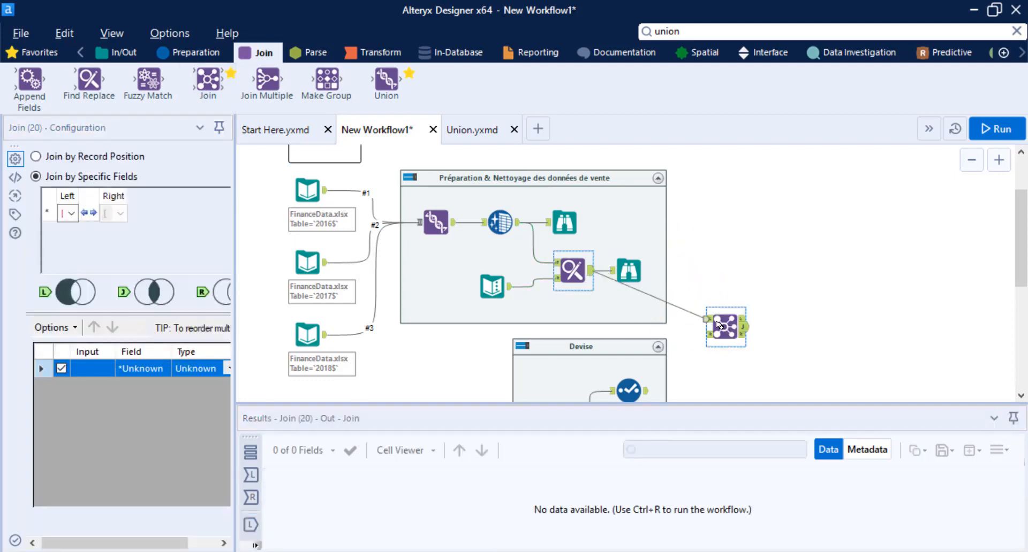
left_click_drag(674, 363, 706, 335)
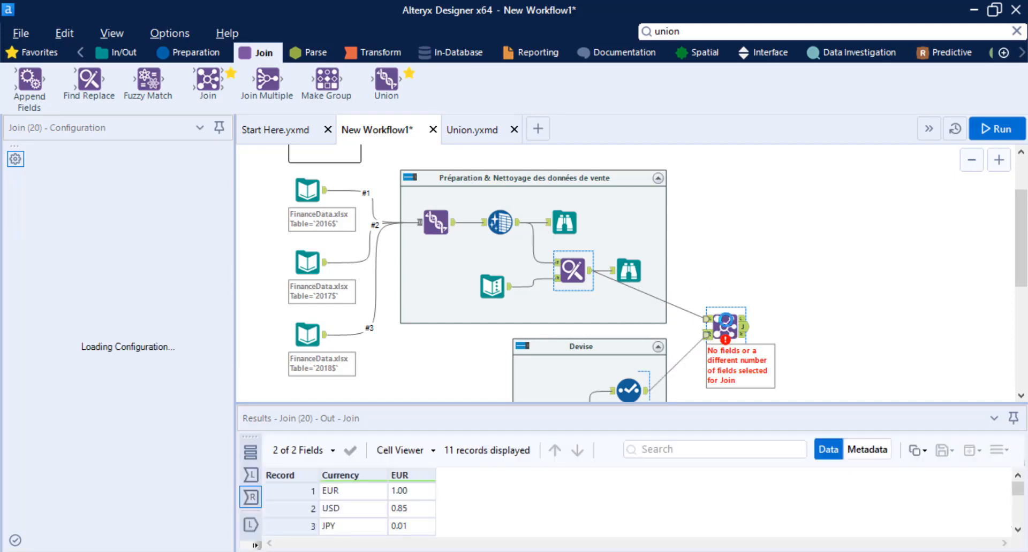
- Widen the Join configuration area, match the left and right inputs on the Currency field, and run the workflow
left_click_drag(235, 215, 380, 217)
left_click(159, 213)
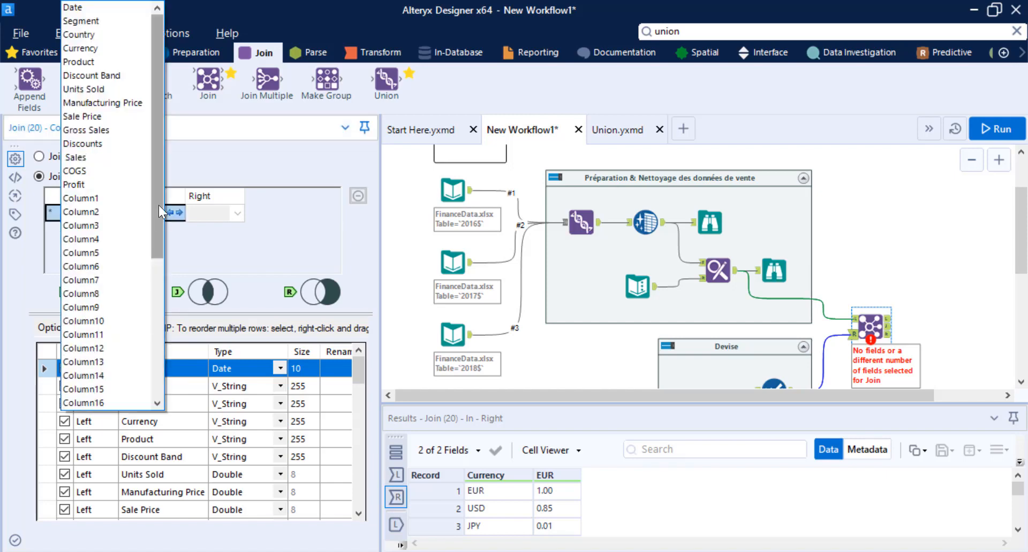
left_click(134, 47)
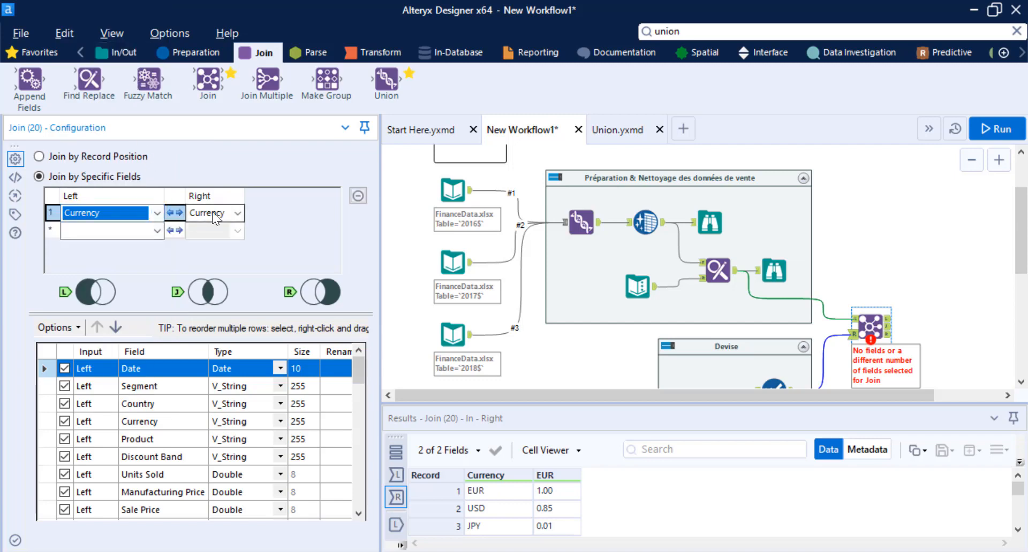
left_click(863, 324)
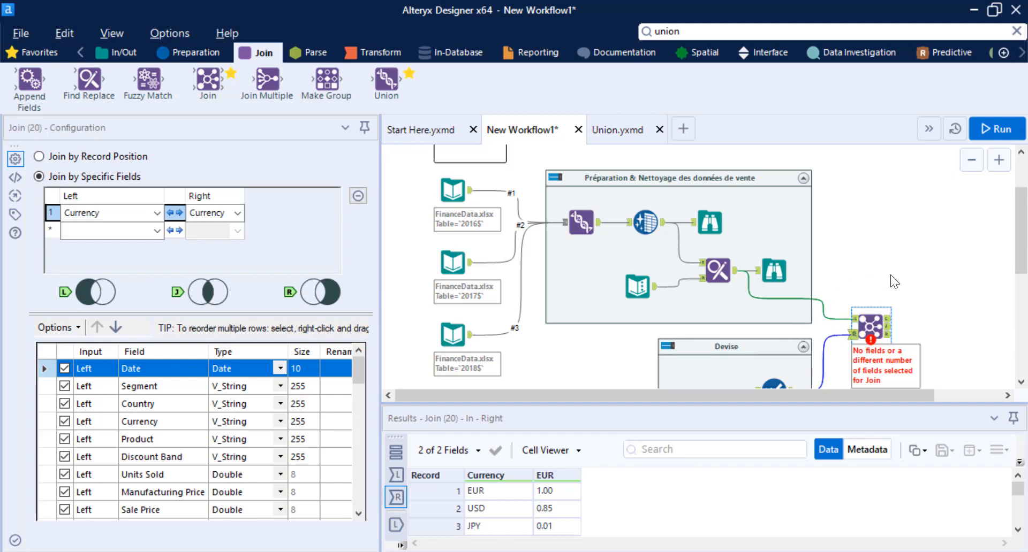
scroll(924, 321, "down", 3)
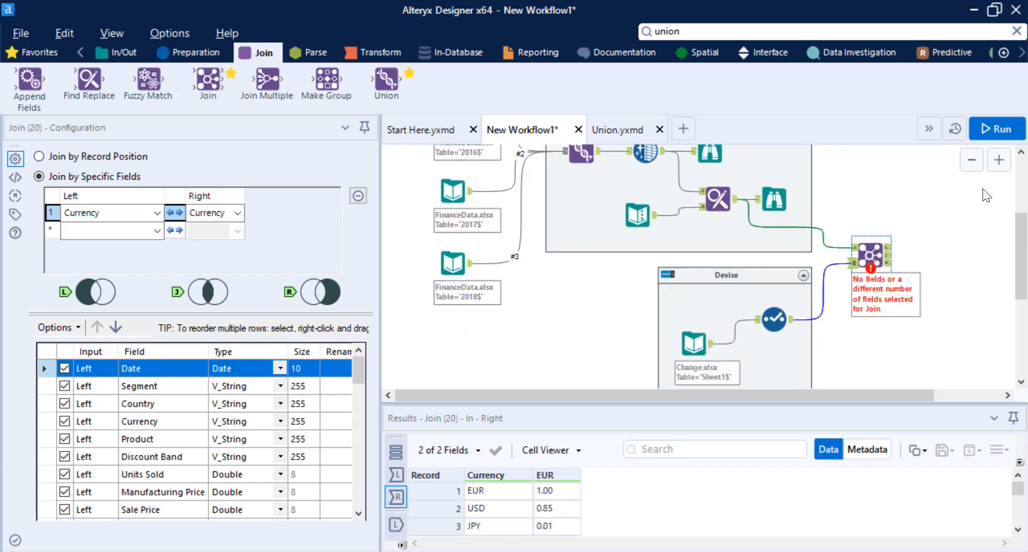
left_click(1000, 134)
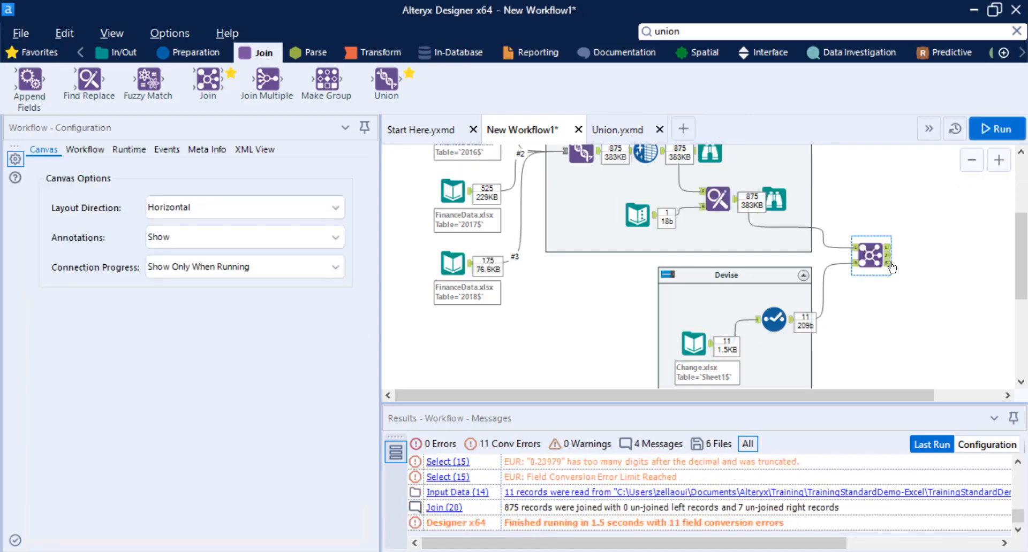
- Examine the Join's matched records through to the EUR column, plus its unmatched right and left outputs
scroll(890, 260, "up", 4)
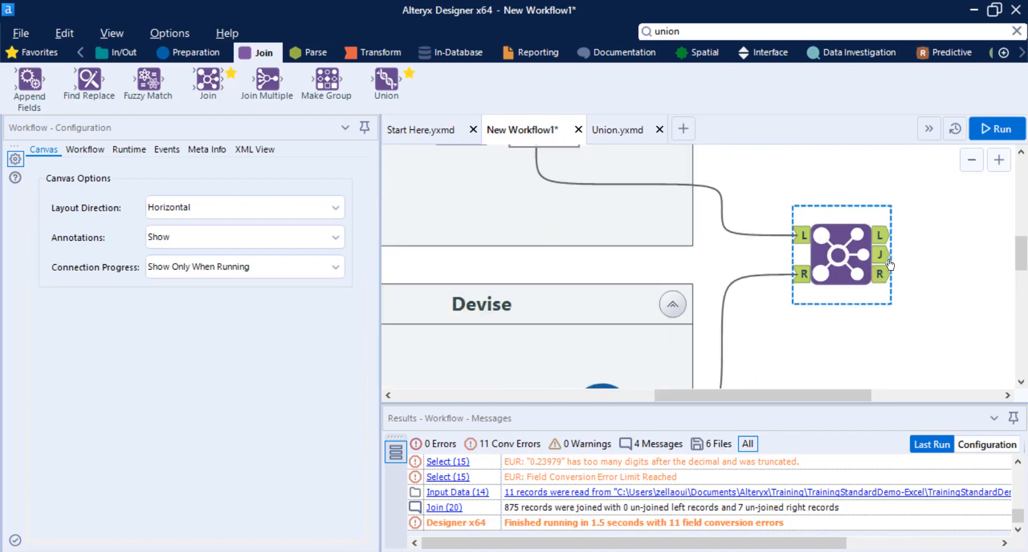
left_click(881, 235)
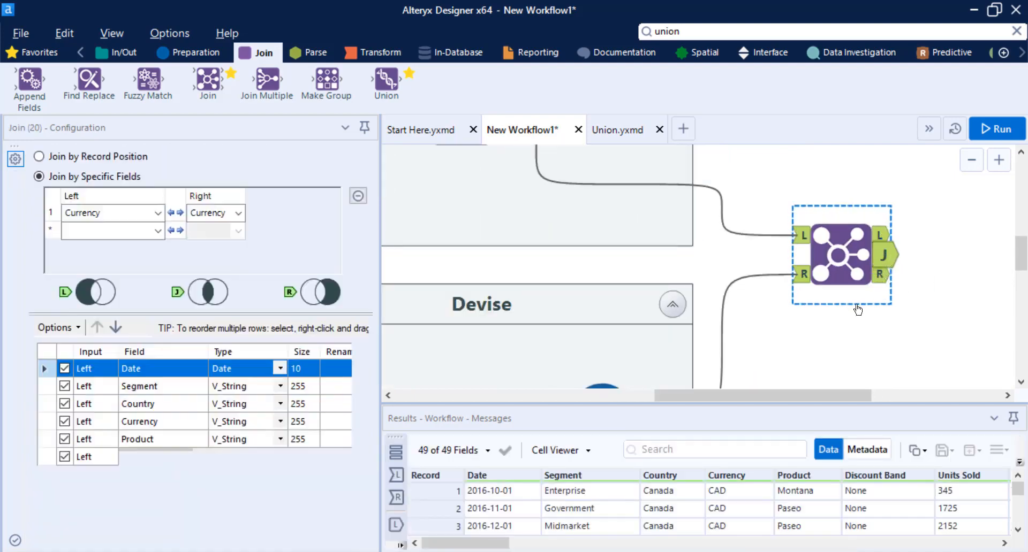
left_click_drag(498, 543, 978, 543)
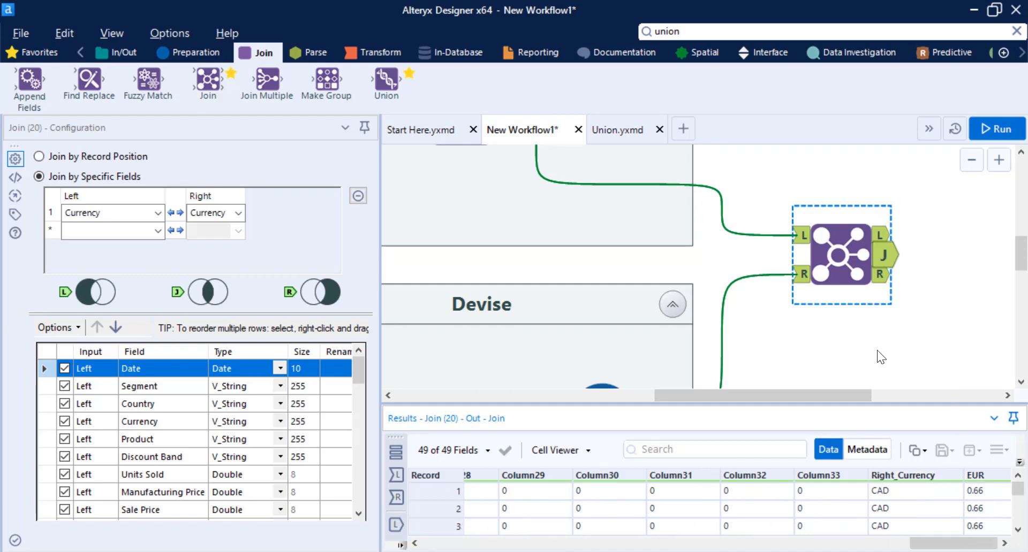
scroll(874, 350, "down", 1)
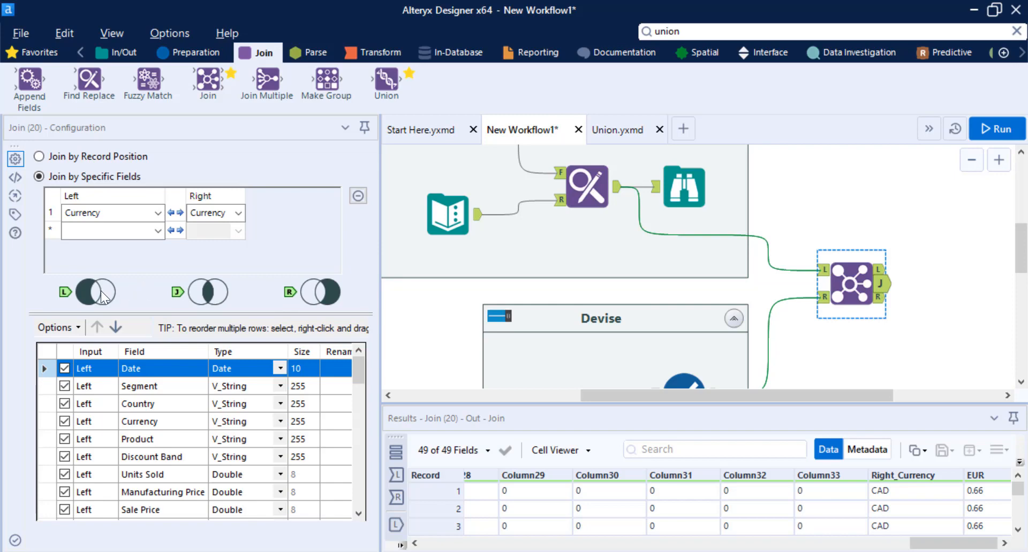
scroll(868, 321, "down", 1)
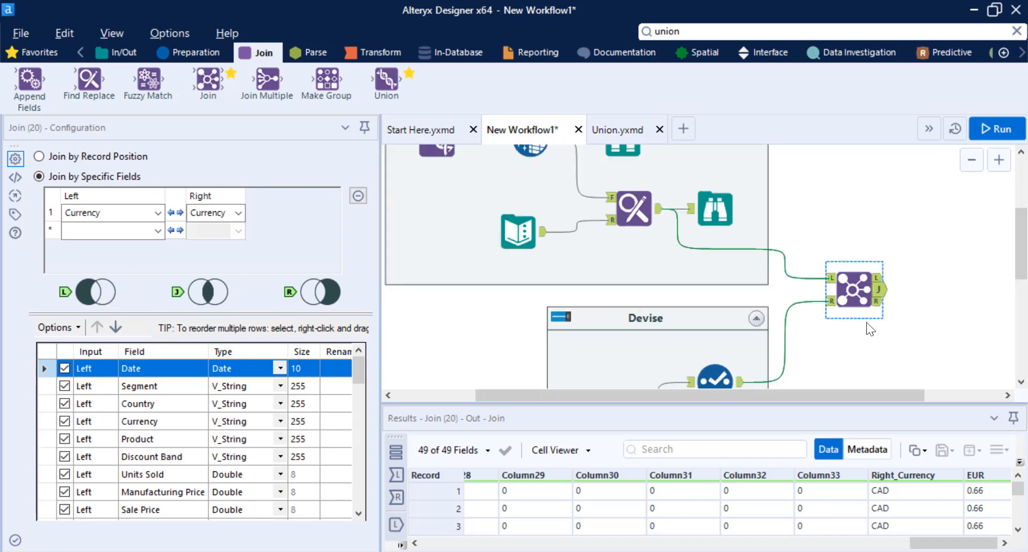
scroll(868, 329, "down", 2)
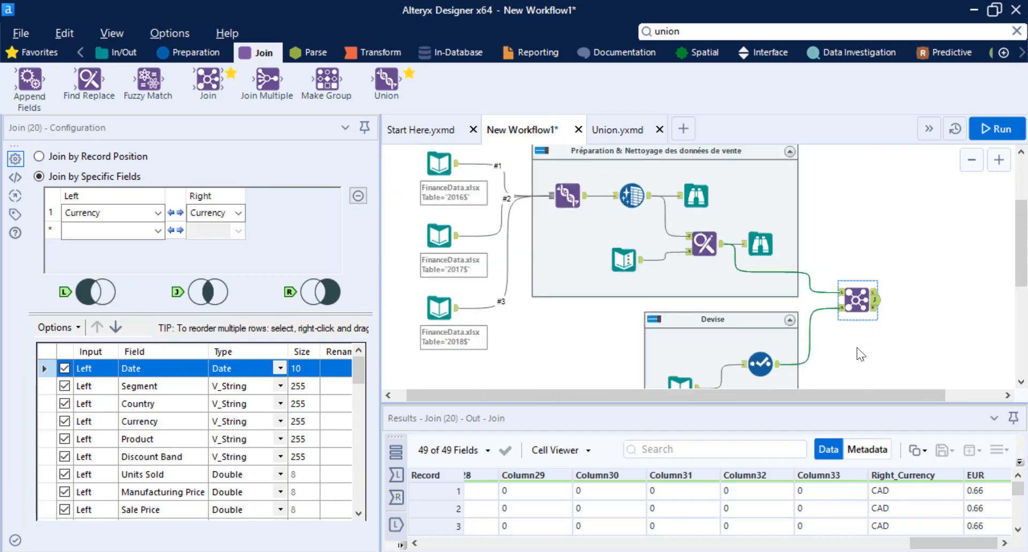
left_click(875, 316)
scroll(851, 346, "down", 1)
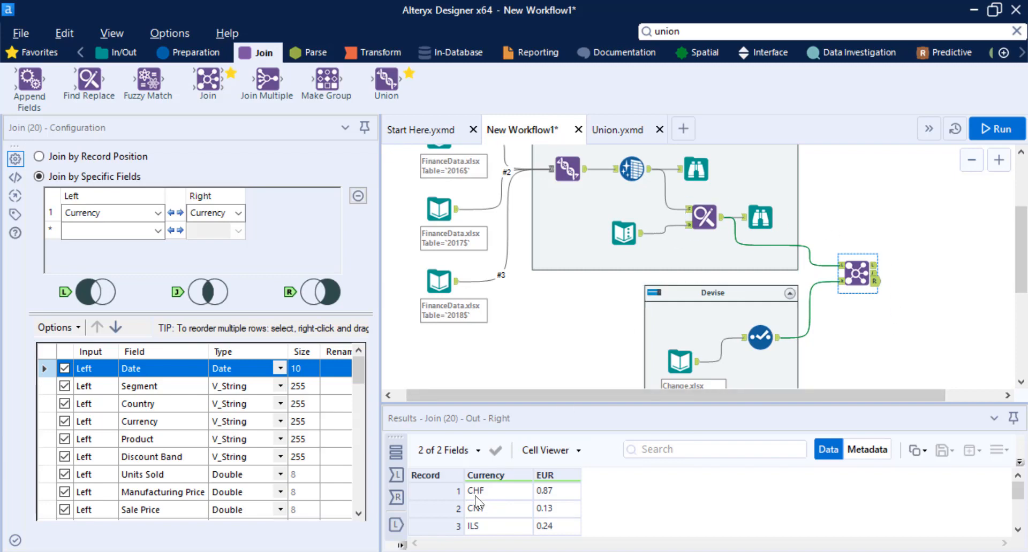
left_click(874, 266)
scroll(589, 260, "up", 1)
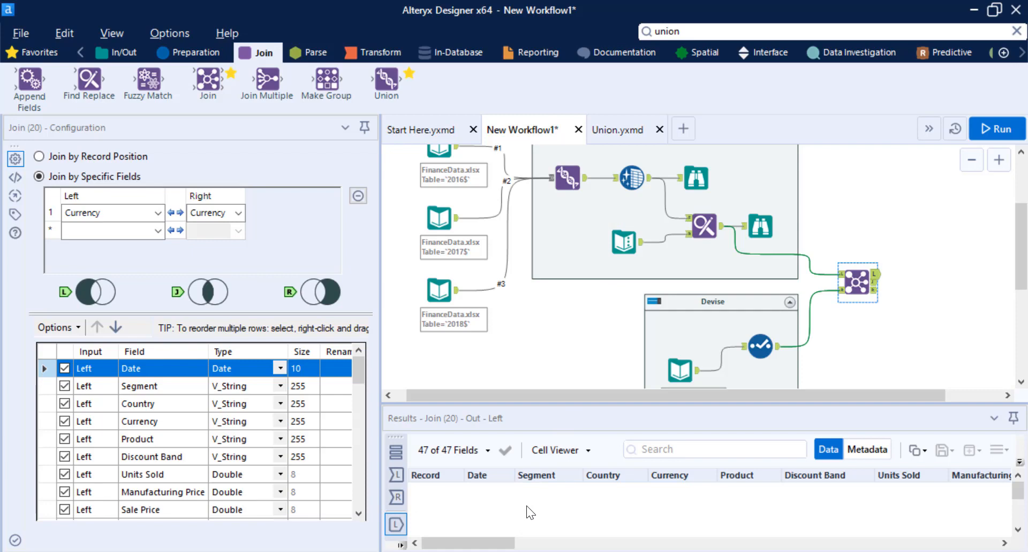
- Add Browse tools to all three Join outputs, run the workflow, and open the Browse for the joined records
right_click(856, 293)
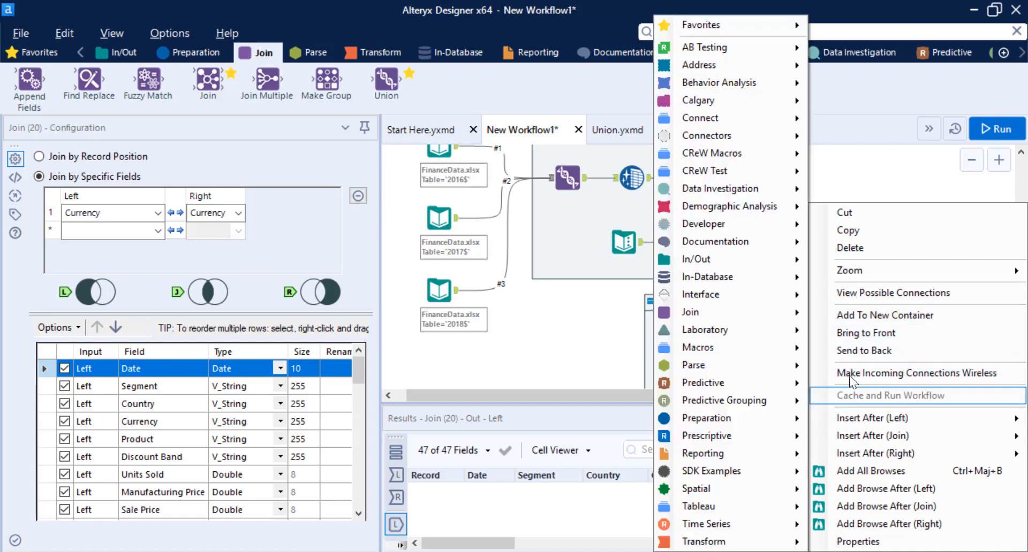
left_click(865, 476)
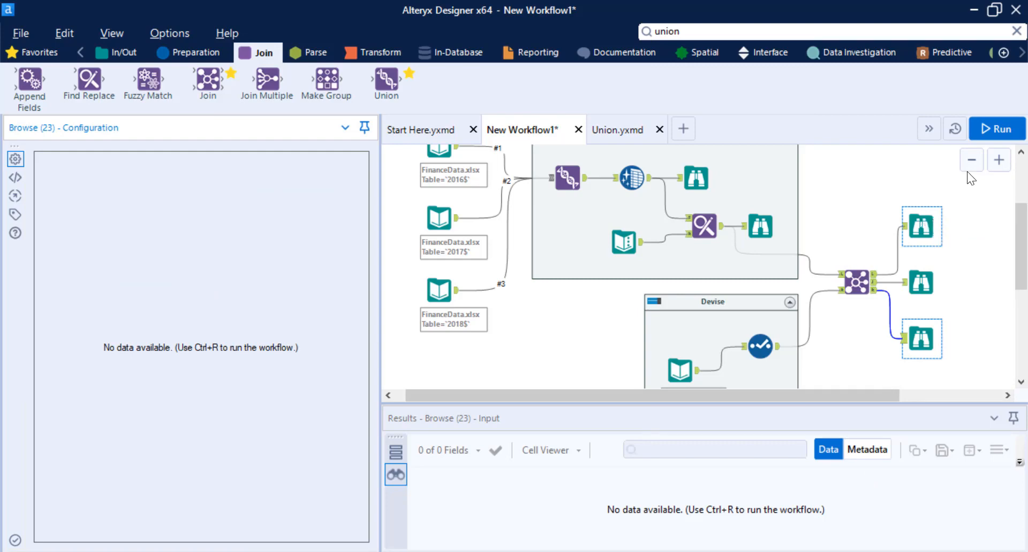
left_click(988, 133)
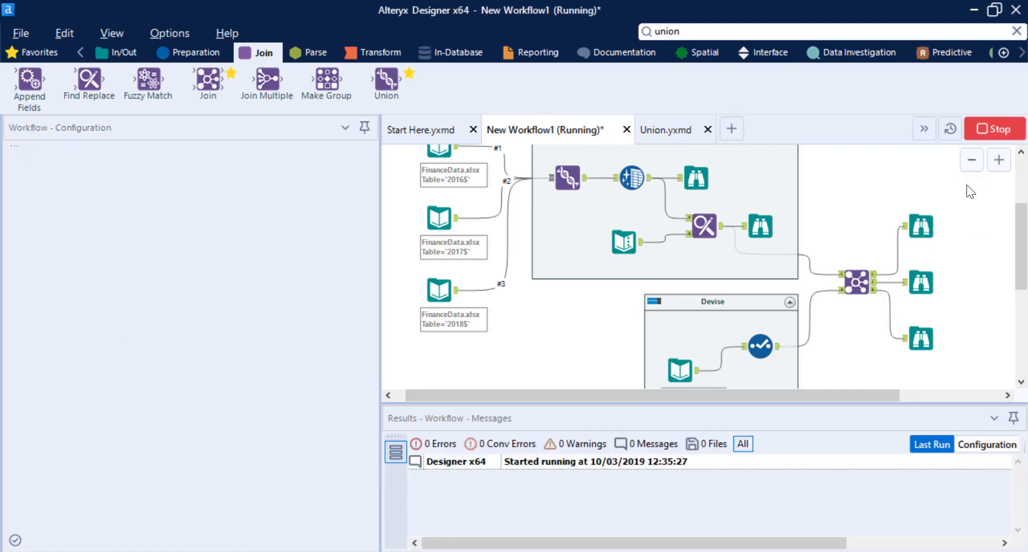
left_click(929, 288)
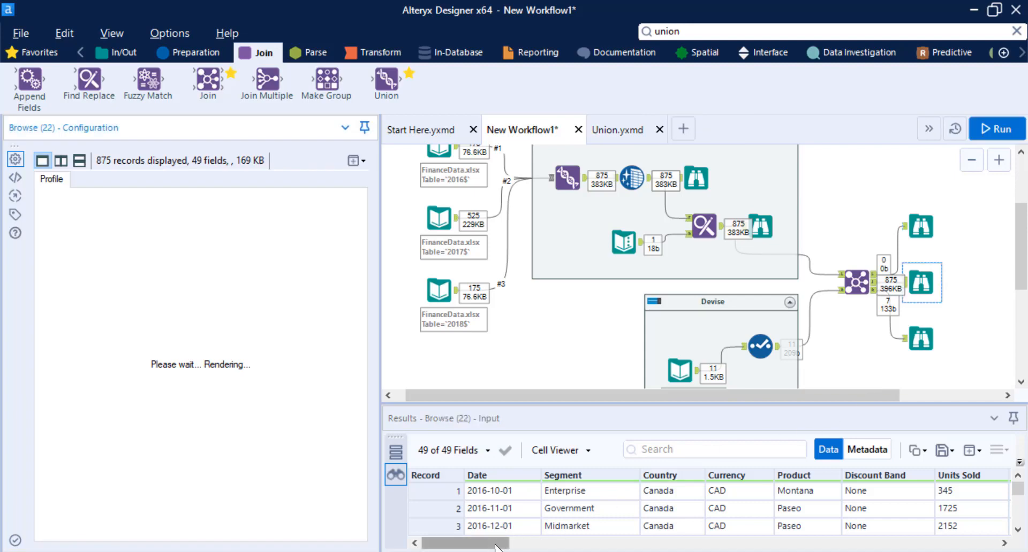
mouse_move(503, 545)
left_mouse_down()
mouse_move(1003, 546)
mouse_move(486, 547)
mouse_move(750, 534)
mouse_move(699, 545)
mouse_move(490, 545)
left_mouse_up()
- Deselect all output fields in the Join tool's configuration
left_click(855, 290)
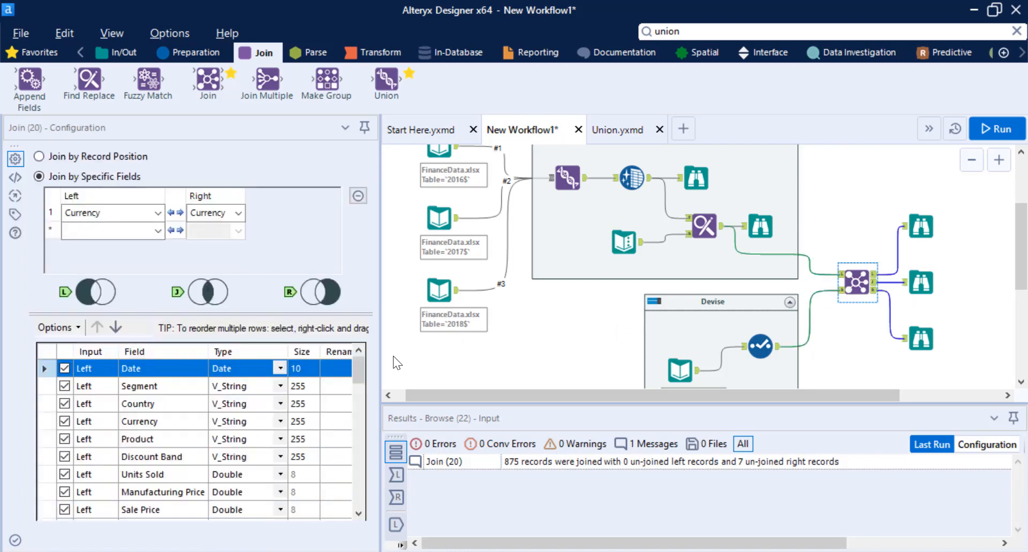
left_click(71, 332)
mouse_move(177, 286)
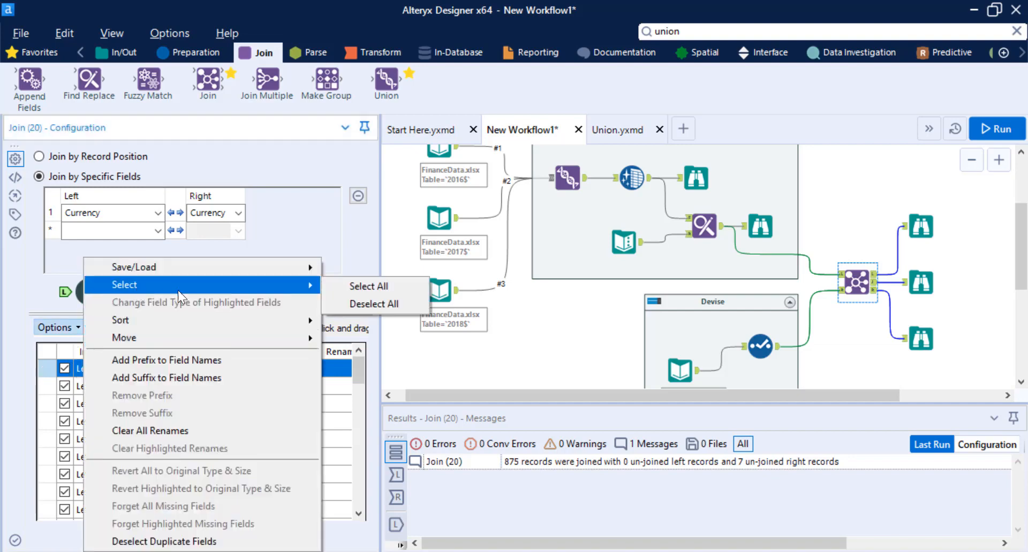
left_click(379, 301)
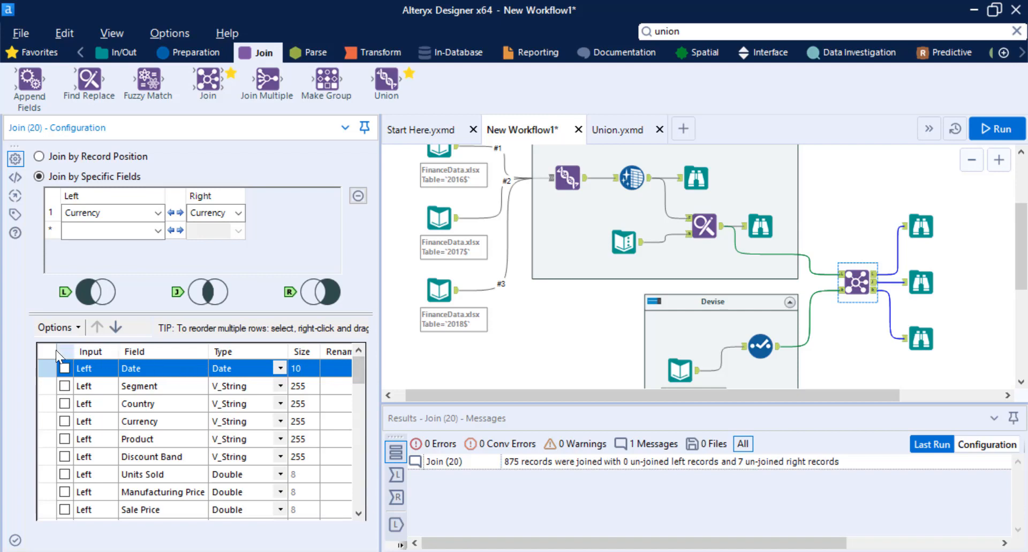
- Keep only Date, Segment, Country, Sales and the right input's EUR field in the Join output, and run the workflow
left_click(66, 385)
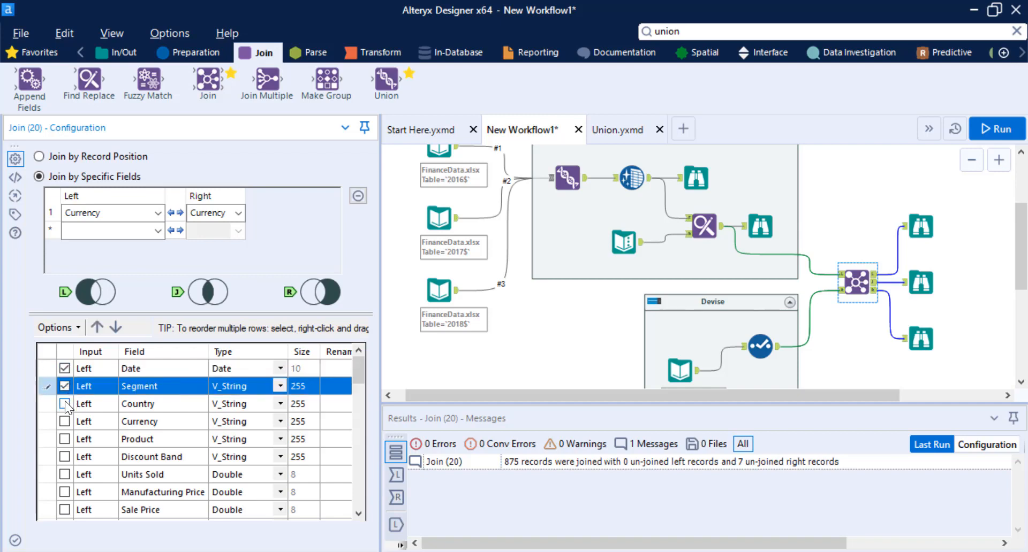
left_click(65, 404)
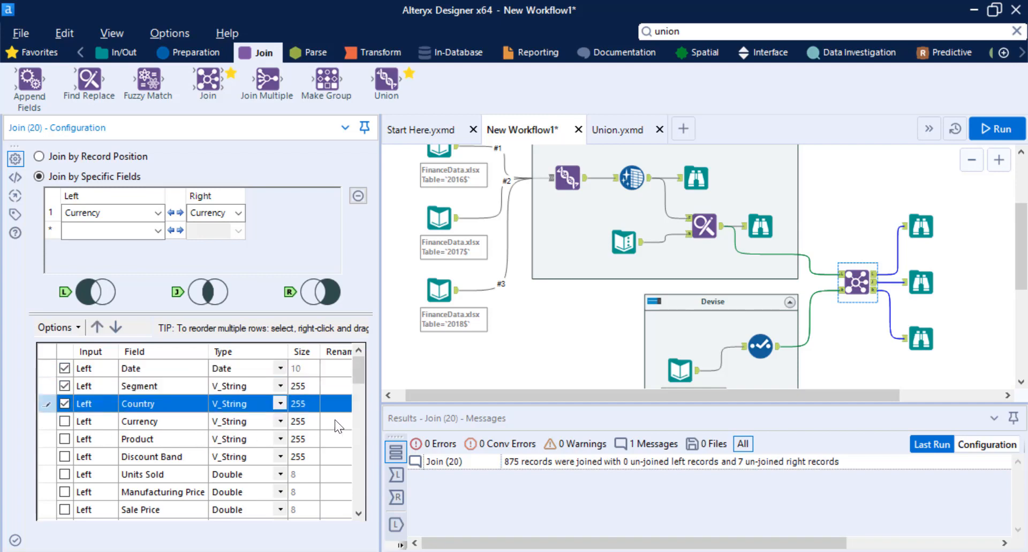
left_click_drag(362, 378, 360, 387)
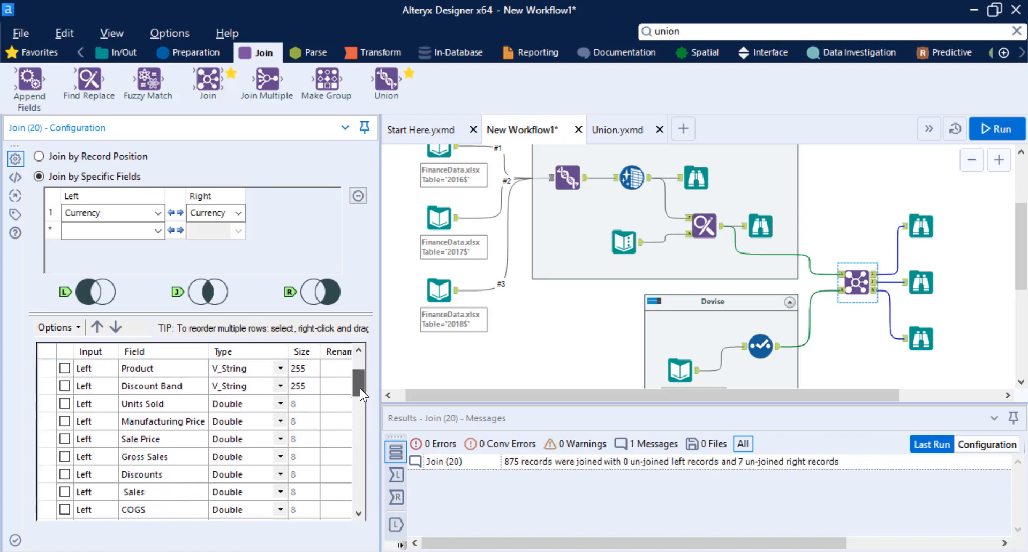
left_click(65, 491)
left_click_drag(362, 386, 357, 503)
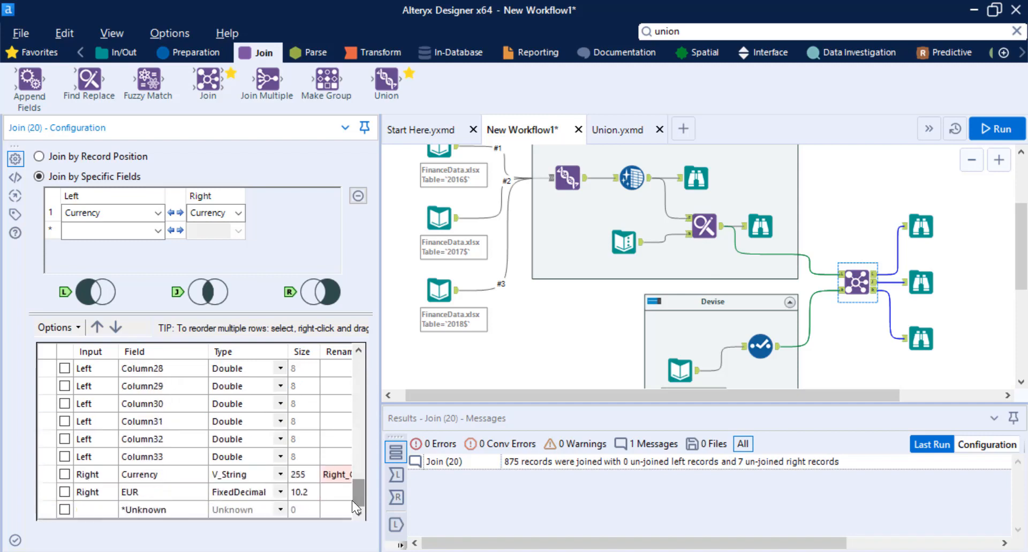
left_click(64, 491)
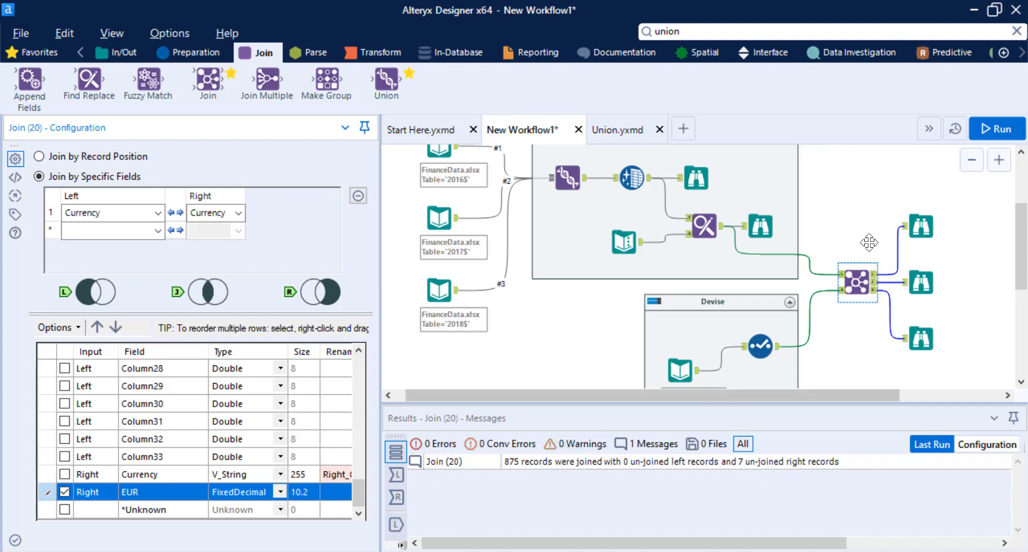
left_click(1000, 129)
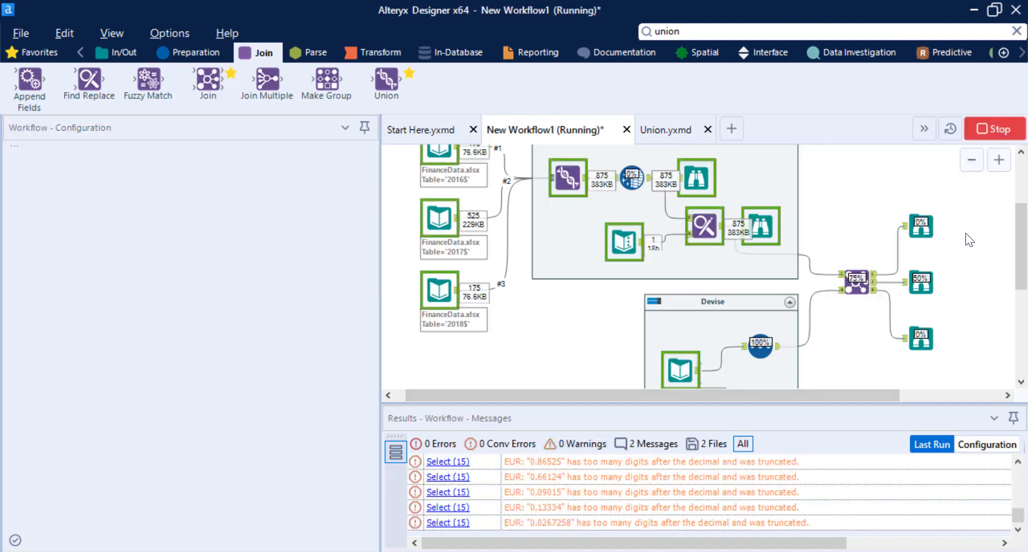
- Examine the Segment, Country, Sales and EUR columns of the joined records in the Browse on the Join's matched output
left_click(926, 279)
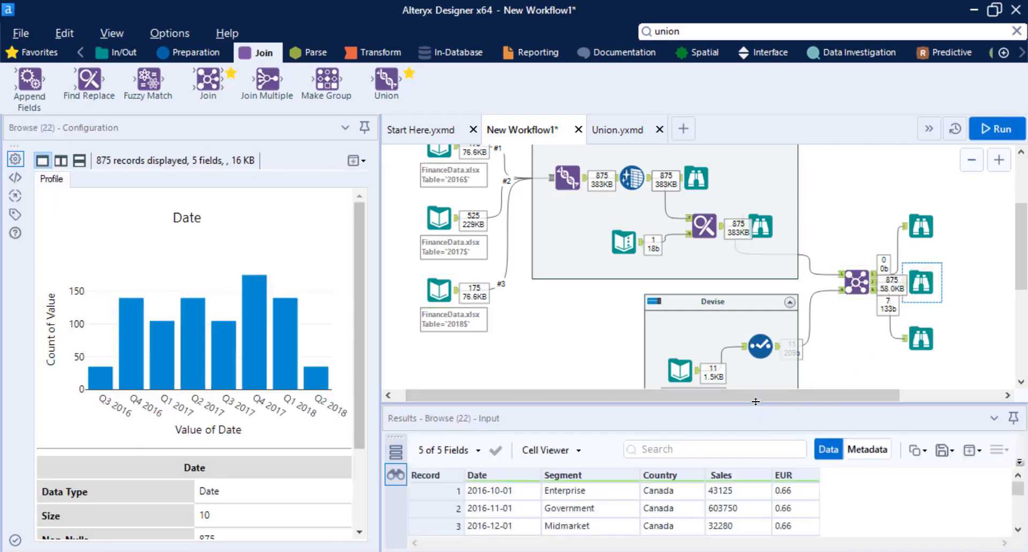
left_click_drag(753, 405, 760, 298)
left_click_drag(509, 385, 664, 409)
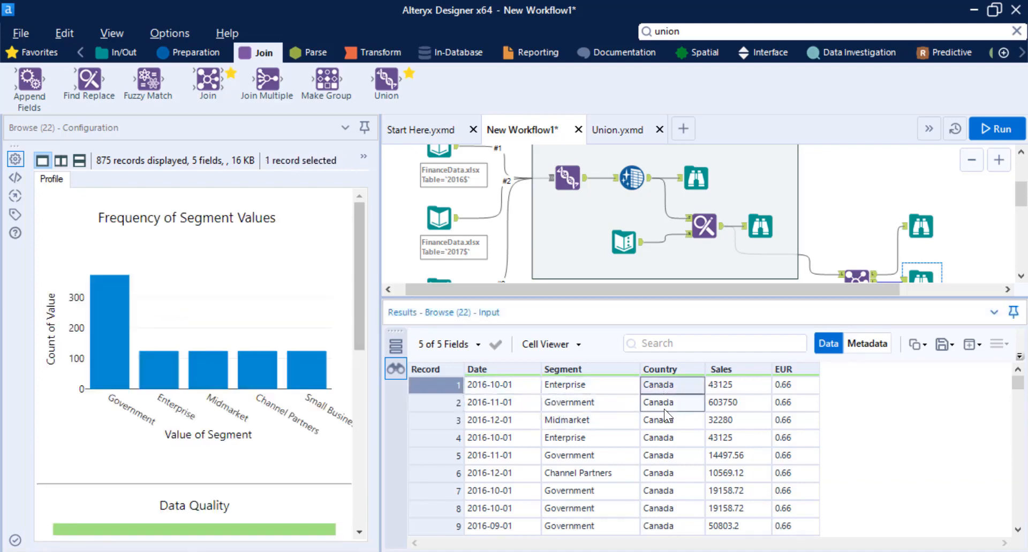
left_click_drag(732, 381, 734, 401)
left_click_drag(795, 386, 799, 401)
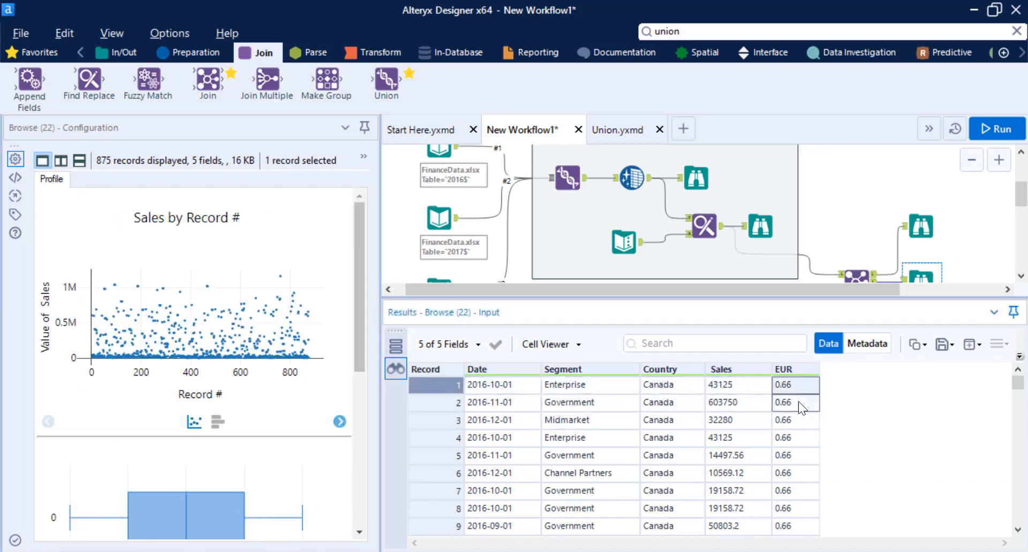
mouse_move(1017, 386)
left_mouse_down()
mouse_move(1018, 503)
mouse_move(1027, 423)
mouse_move(1017, 383)
left_mouse_up()
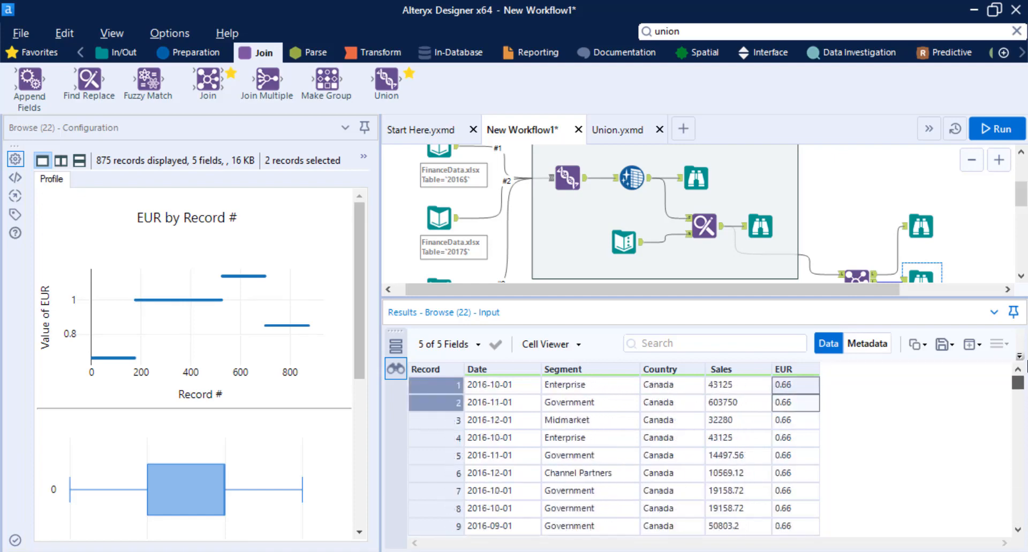
left_click(795, 400)
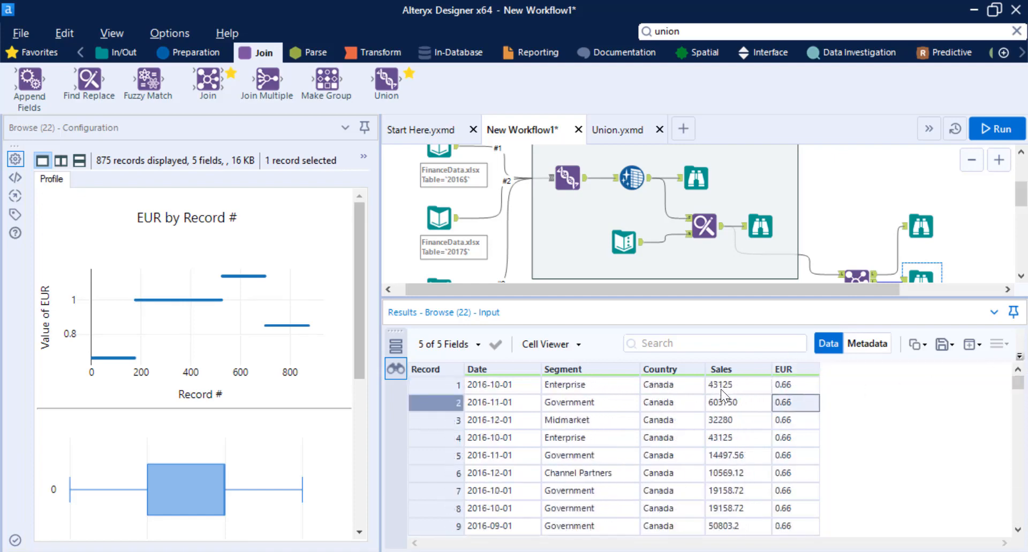
left_click(673, 386)
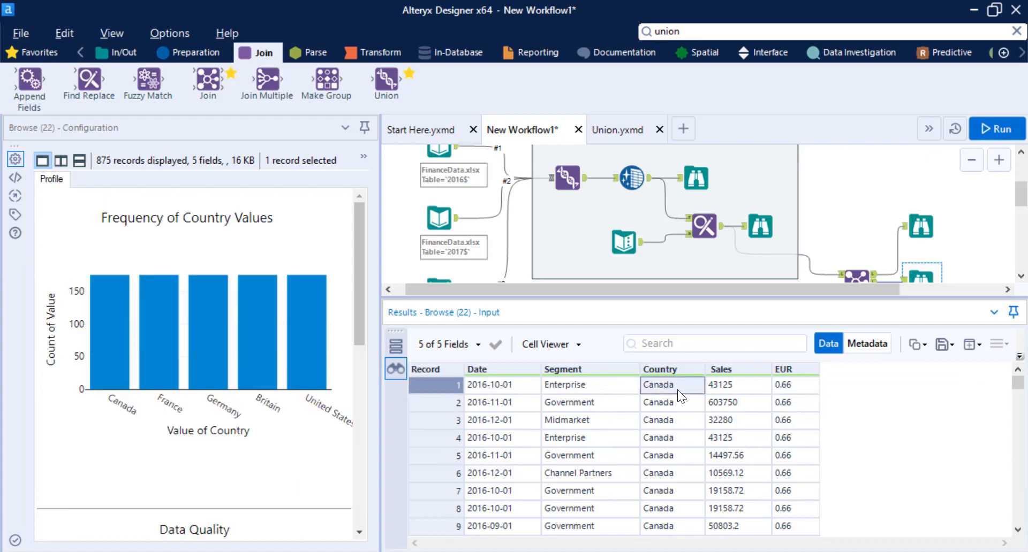
left_click(784, 387)
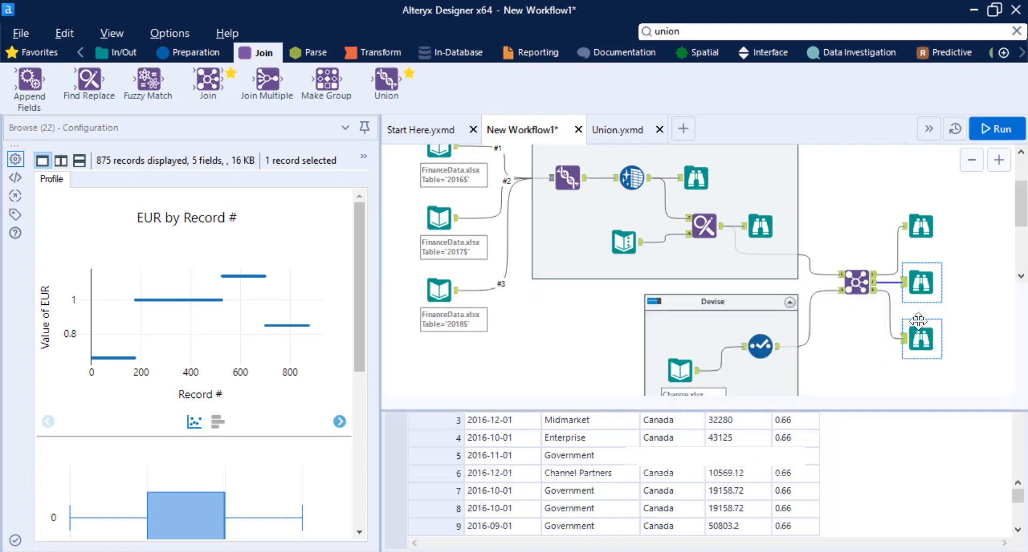
- Delete the three Browse tools after the Join and connect a Formula tool to its matched output
left_click_drag(962, 196, 931, 368)
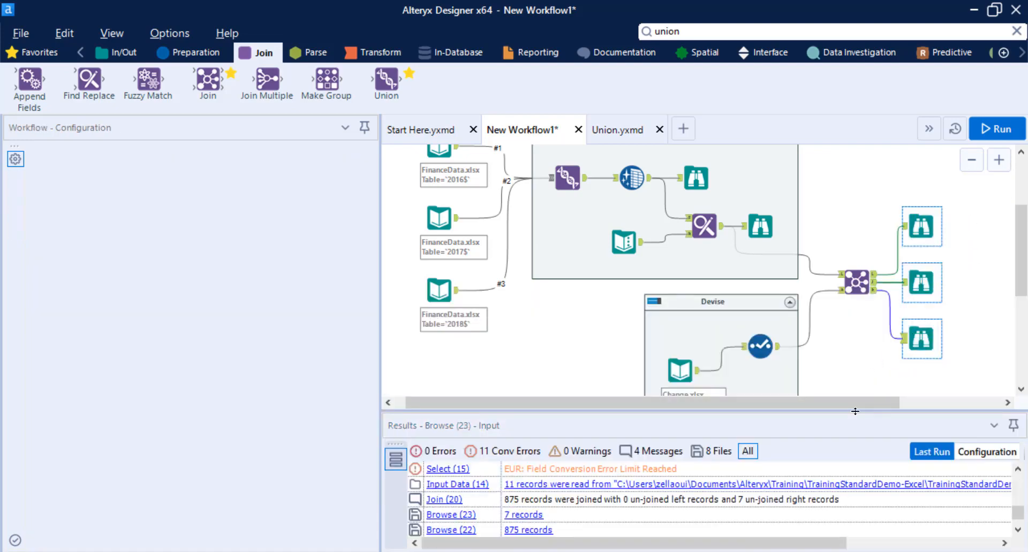
key("Delete")
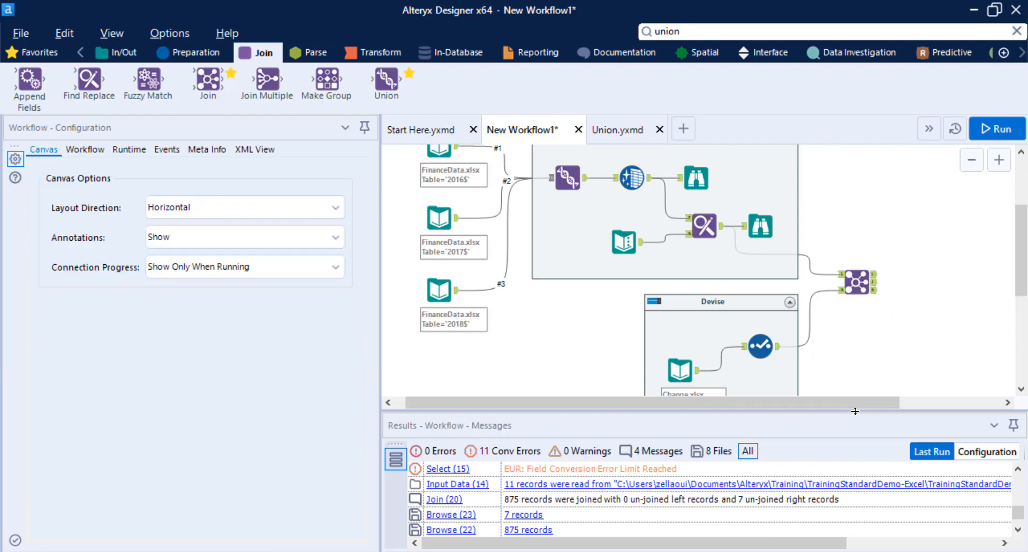
left_click(200, 59)
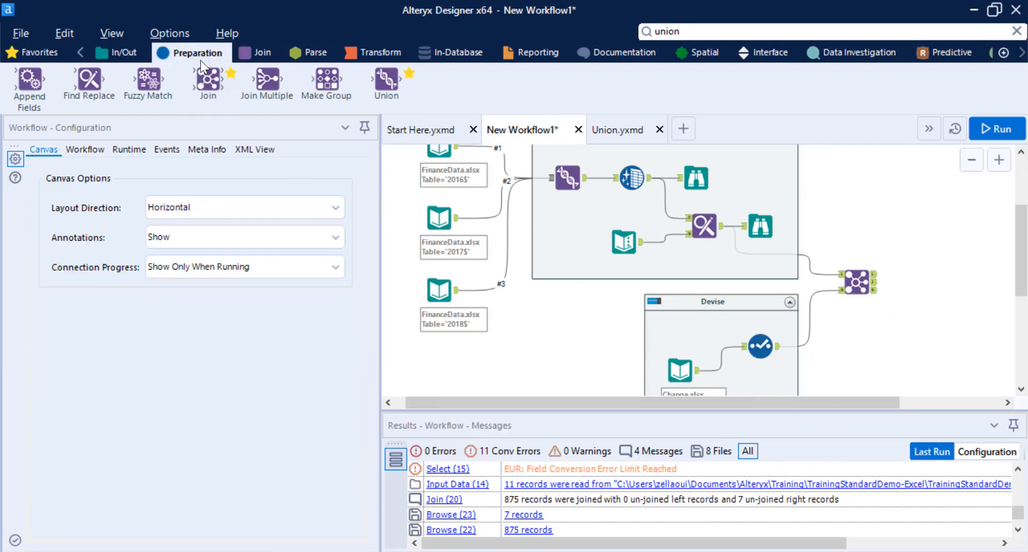
left_click_drag(283, 81, 914, 281)
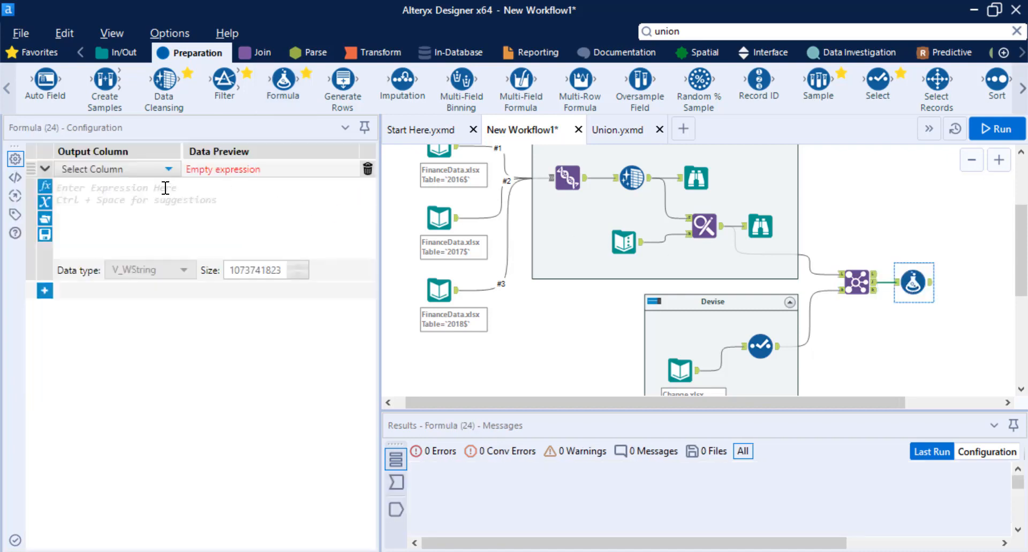
- Add an output column named Sales € in the Formula tool with the expression [ Sales]*[EUR]
left_click(149, 171)
left_click(142, 185)
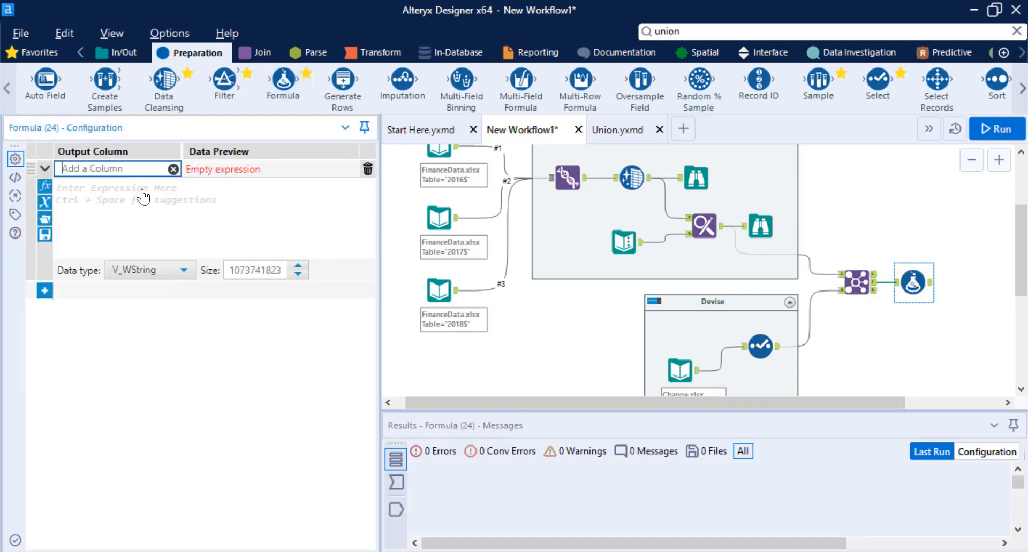
type("Sales €")
left_click(46, 202)
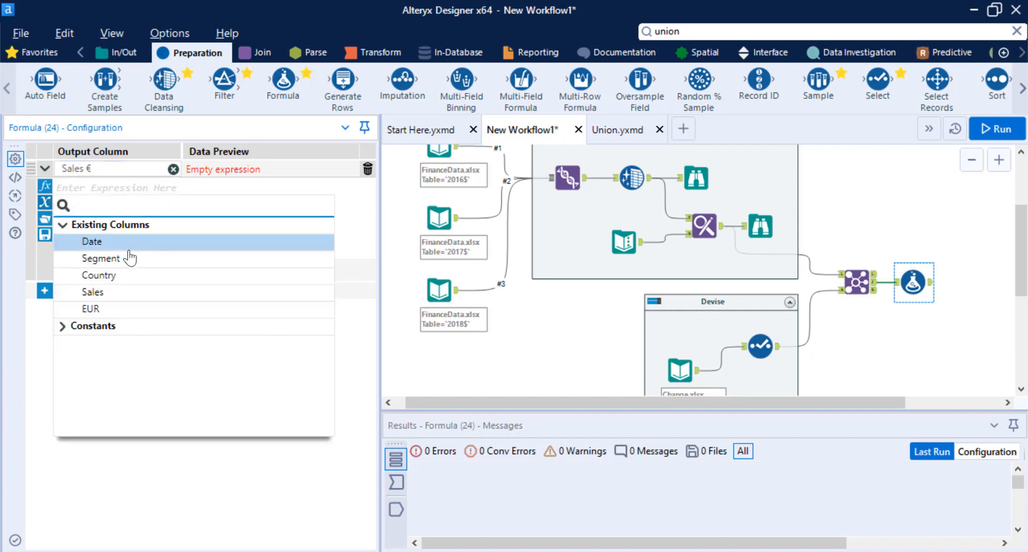
left_click(125, 292)
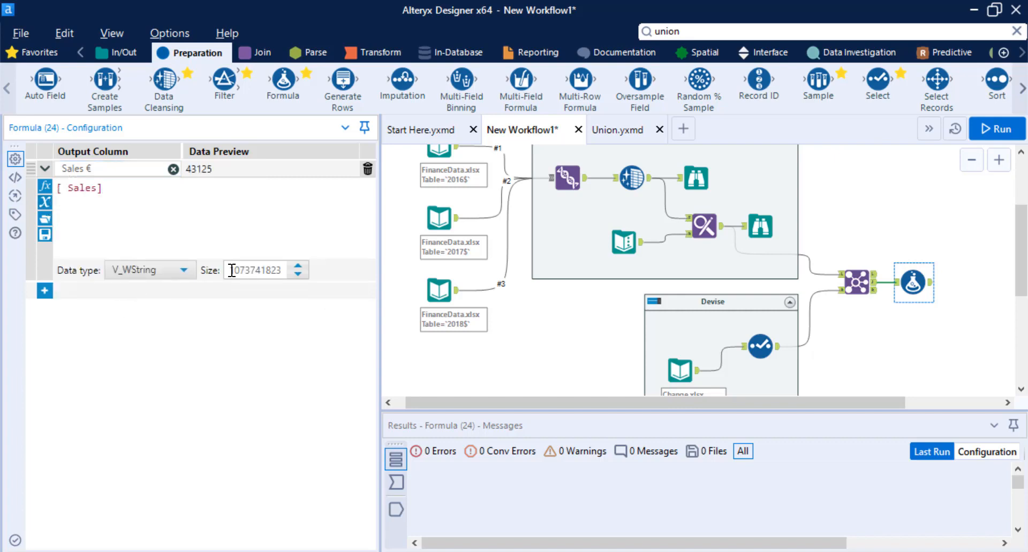
type("*")
left_click(45, 202)
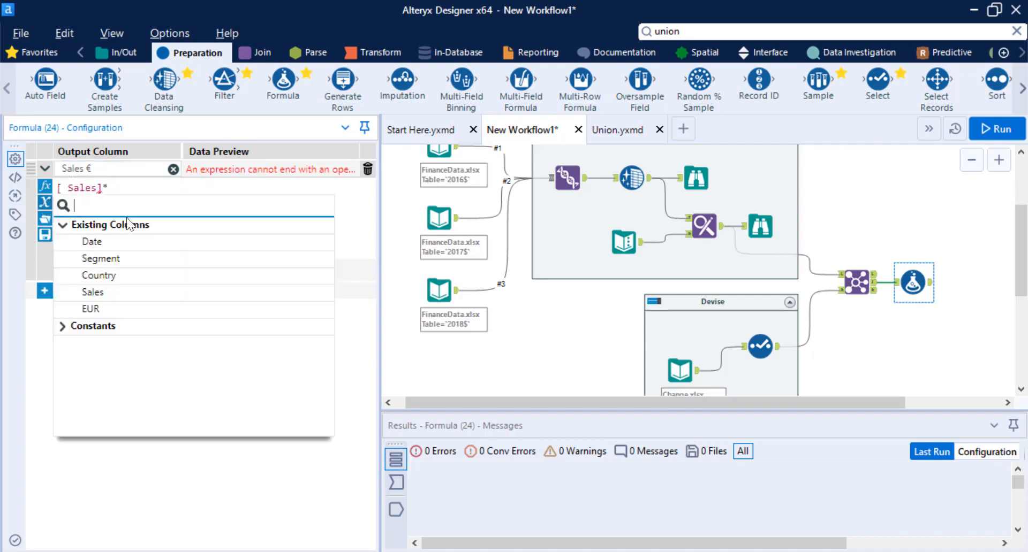
left_click(133, 310)
- Set the data type of the Sales € column to Double and run the workflow
left_click(146, 273)
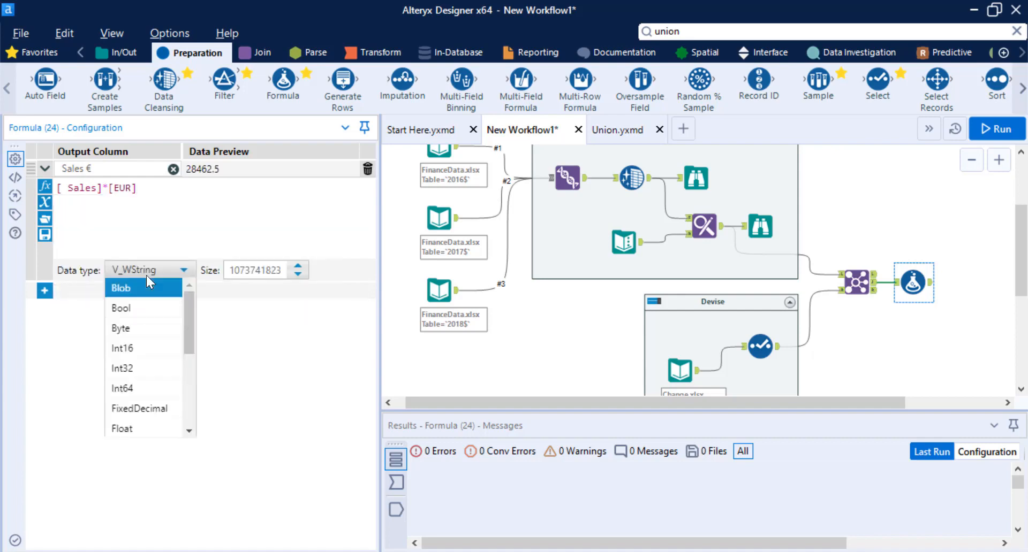
left_click_drag(186, 324, 188, 367)
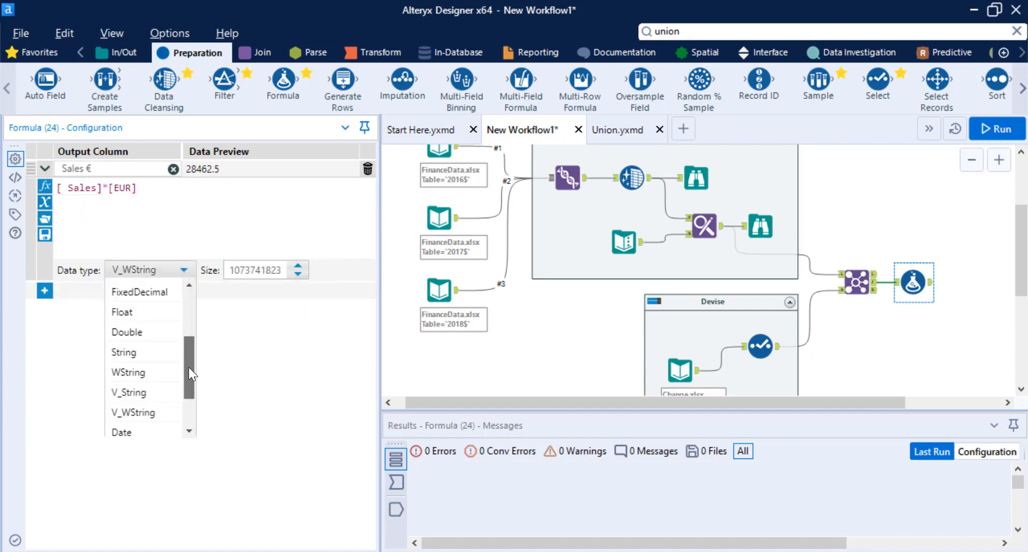
left_click(159, 336)
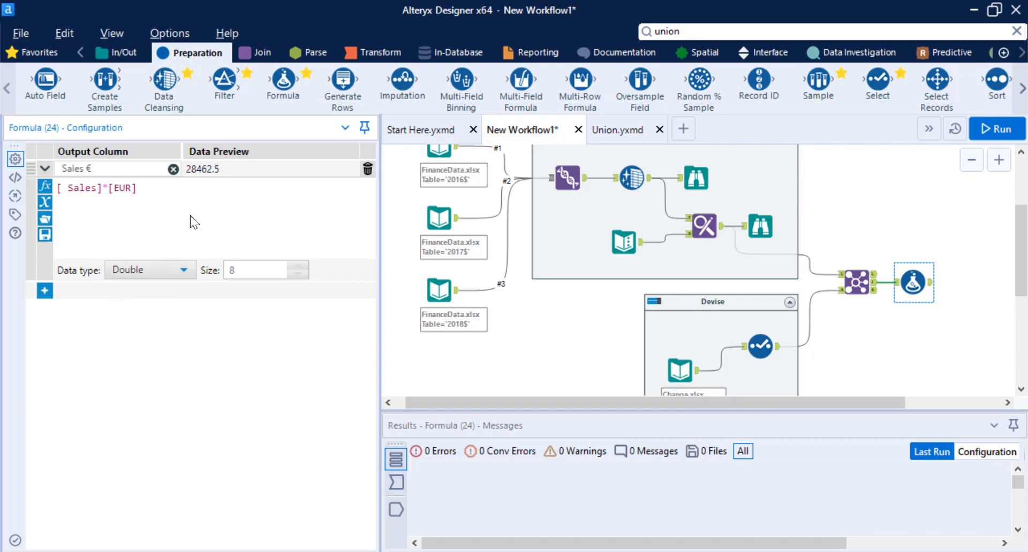
left_click_drag(875, 402, 968, 403)
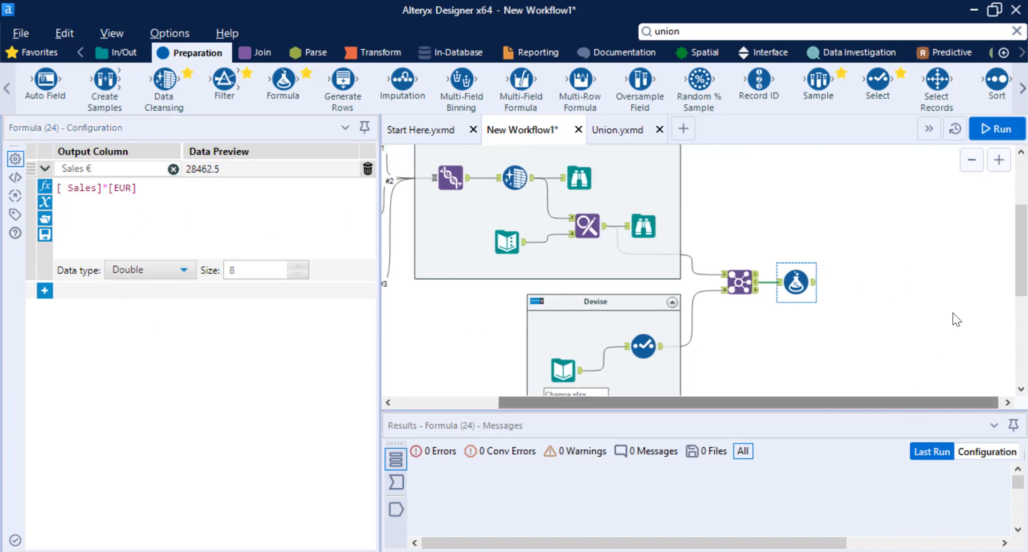
left_click(999, 132)
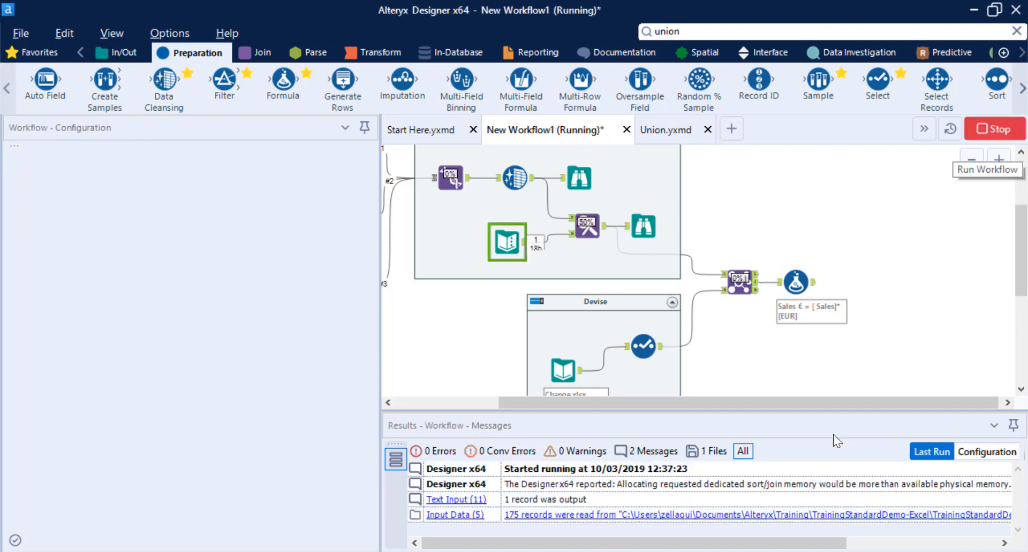
- Examine the Sales € values in the Formula tool's output records
left_click(815, 283)
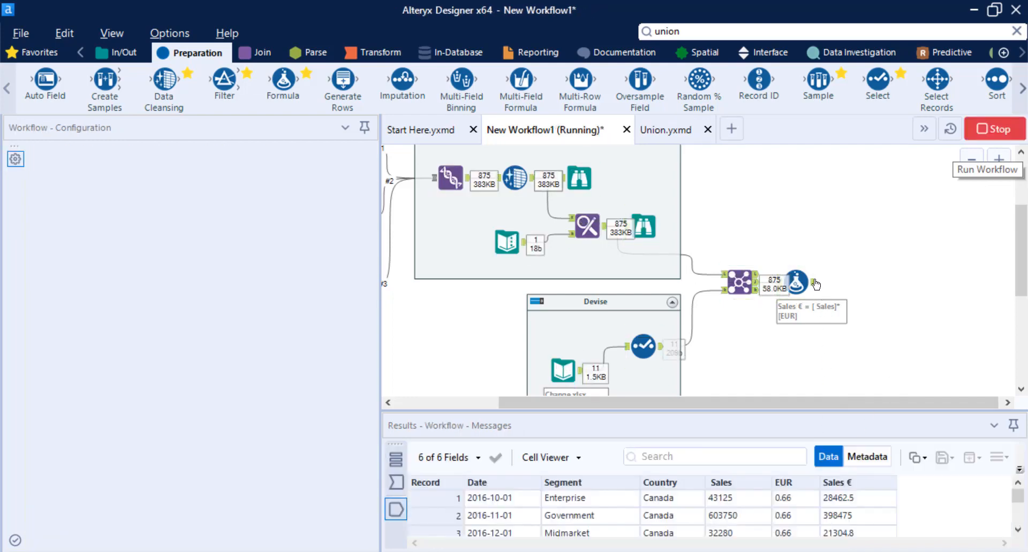
left_click_drag(775, 410, 776, 315)
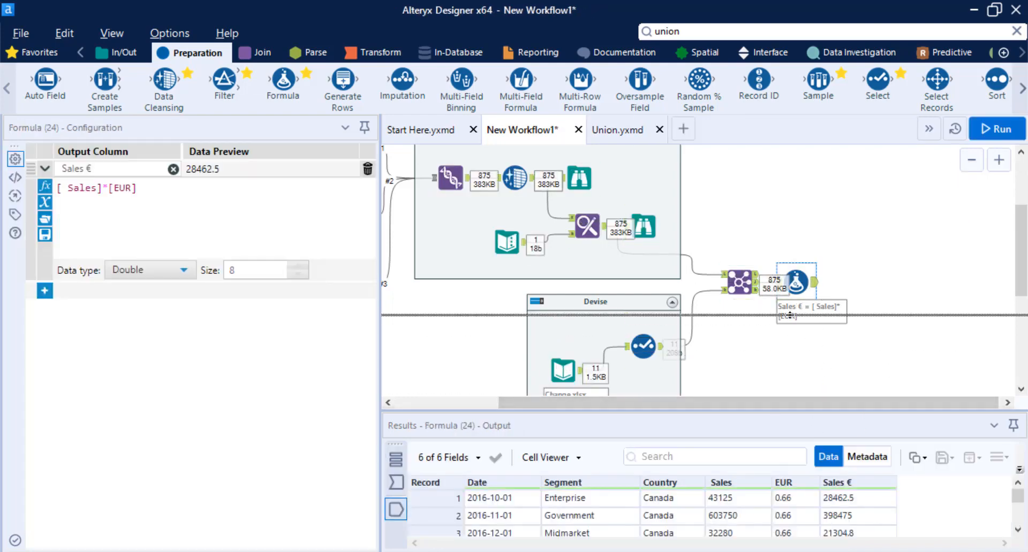
left_click(852, 408)
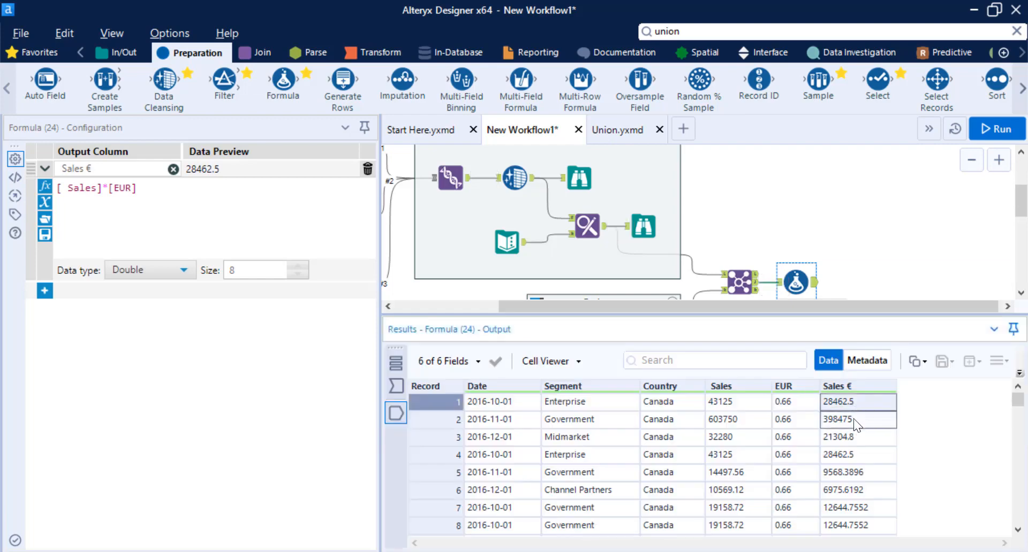
left_click(854, 418, "shift")
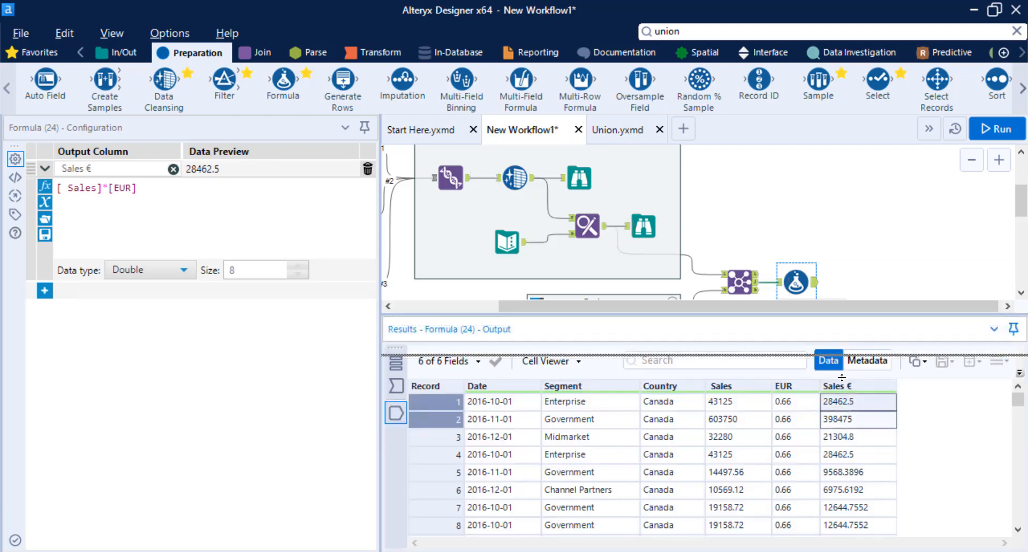
left_click_drag(846, 316, 771, 379)
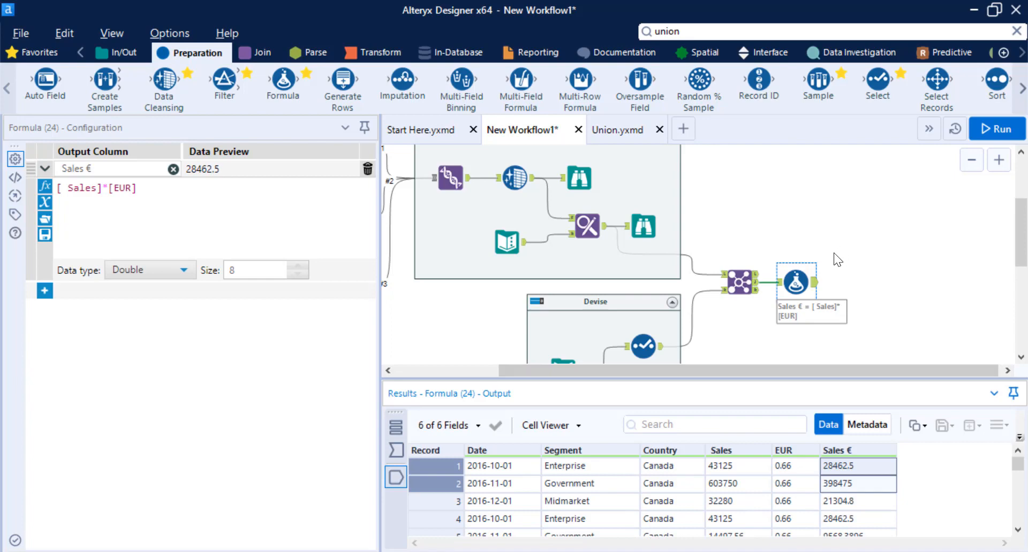
scroll(833, 262, "down", 1)
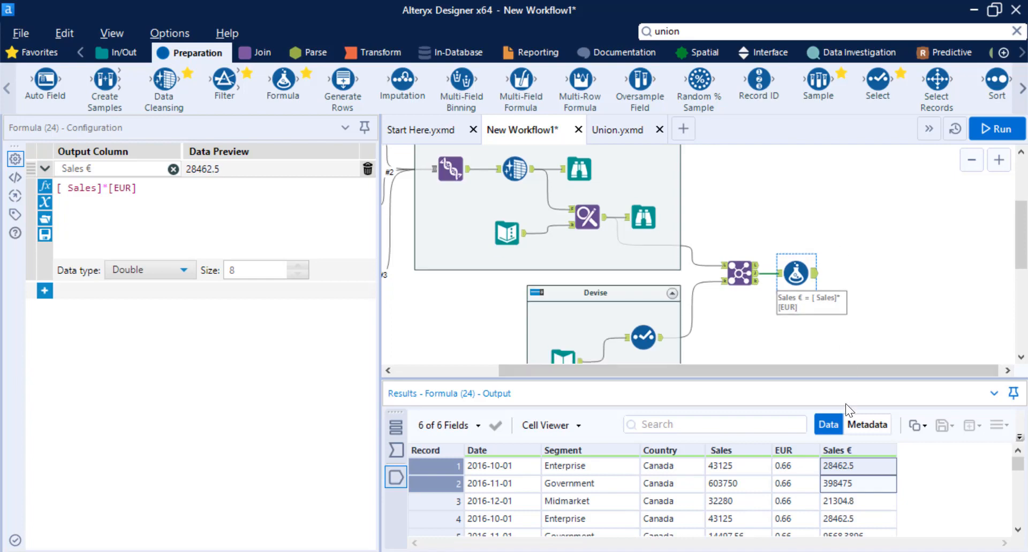
- Add a second output column named Exercice fiscal to the Formula tool
left_click(840, 467)
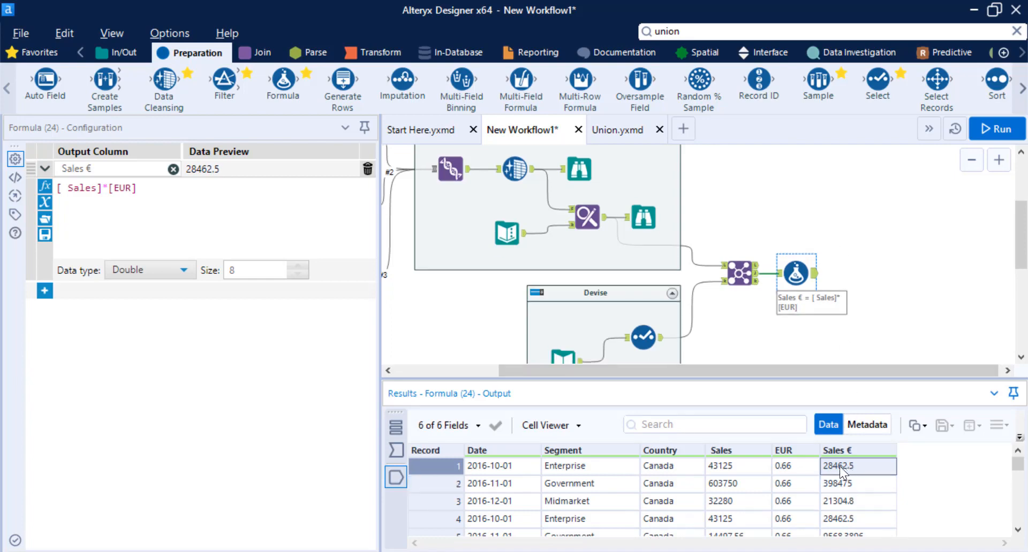
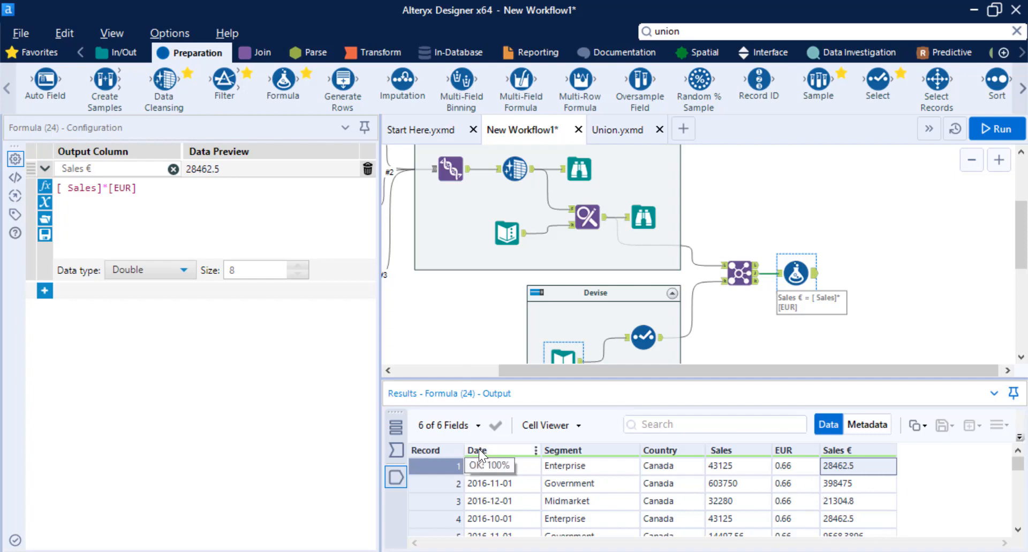
left_click(44, 290)
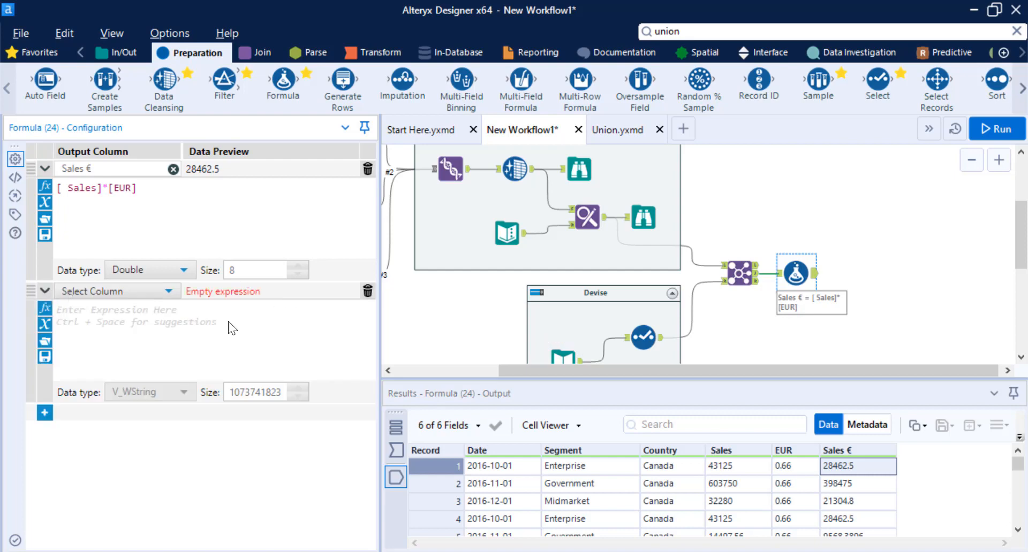
left_click(148, 297)
left_click(149, 311)
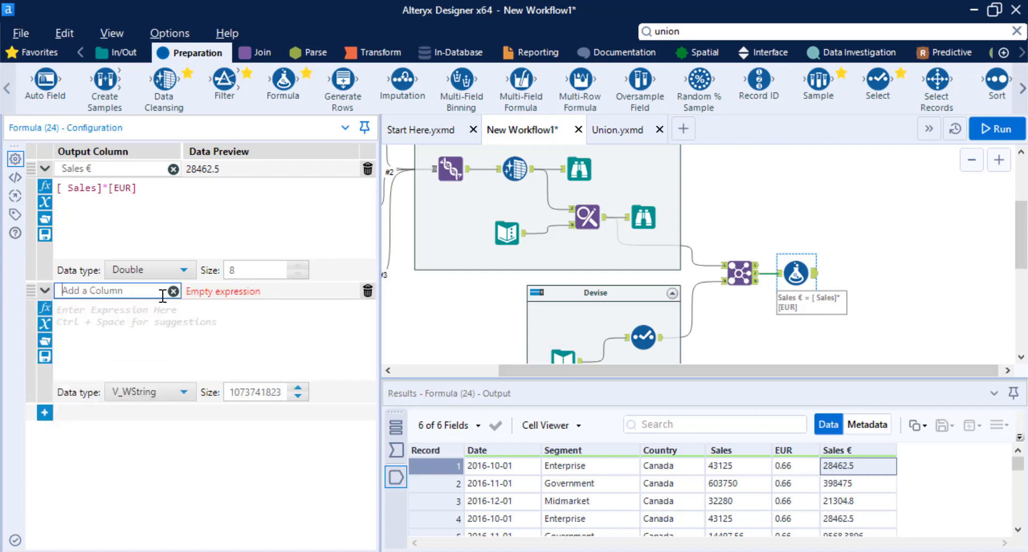
type("Exercice fiscal")
left_click(160, 309)
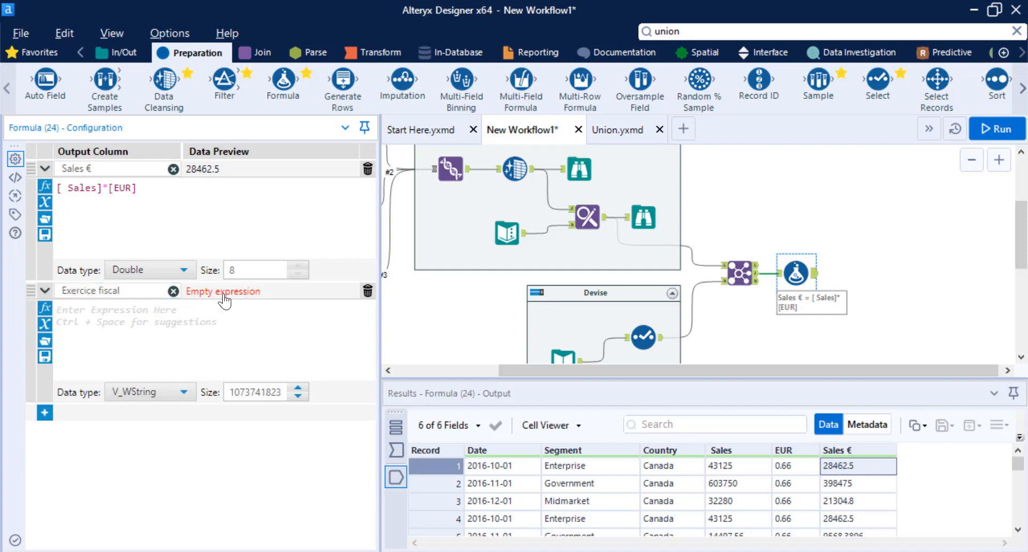
- Insert the conditional template IF c THEN t ELSE f ENDIF as the expression of the Exercice fiscal column
left_click(45, 308)
left_click(101, 449)
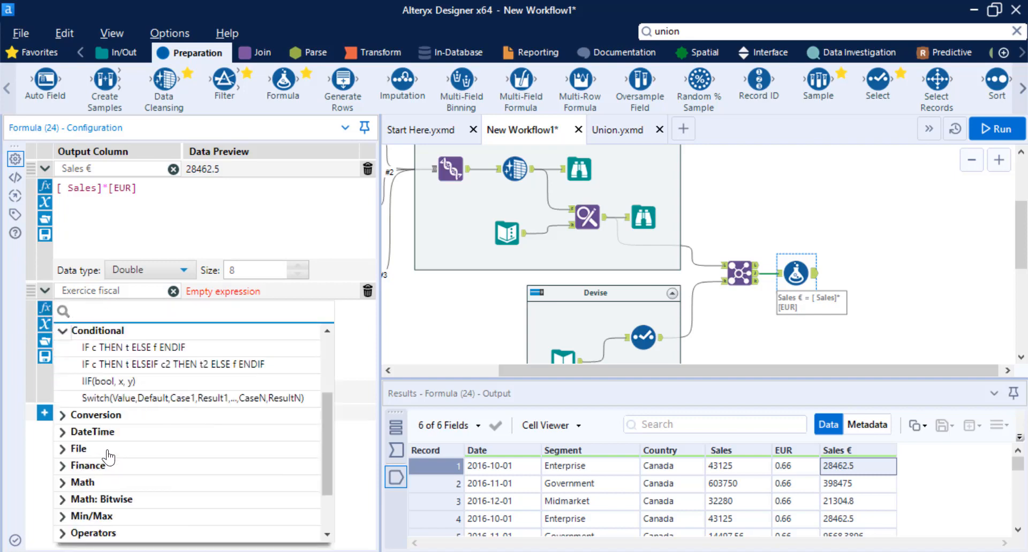
left_click(94, 348)
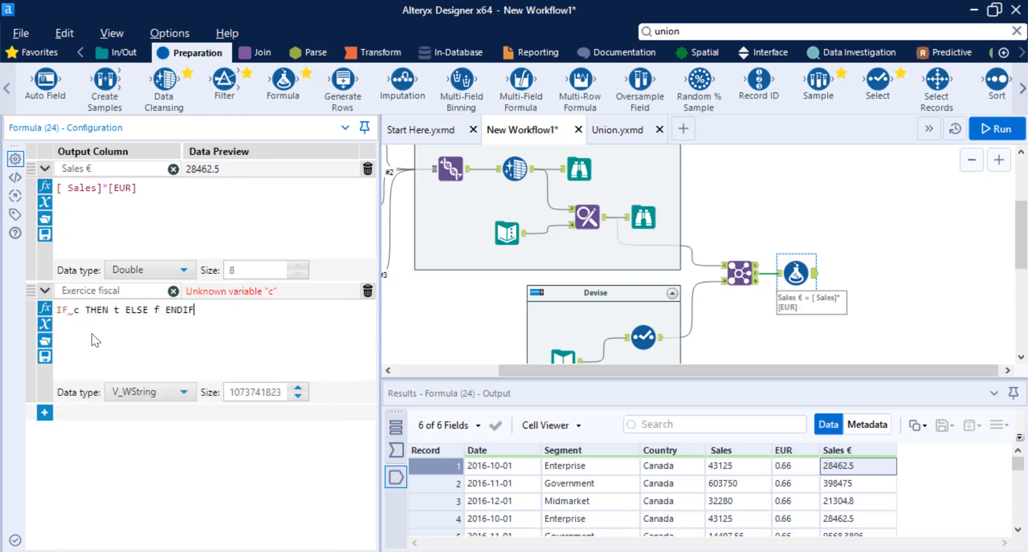
- Replace the placeholder c in the Exercice fiscal expression with the condition [Date] >= "2016-07-01"
left_click(79, 311)
key("BackSpace")
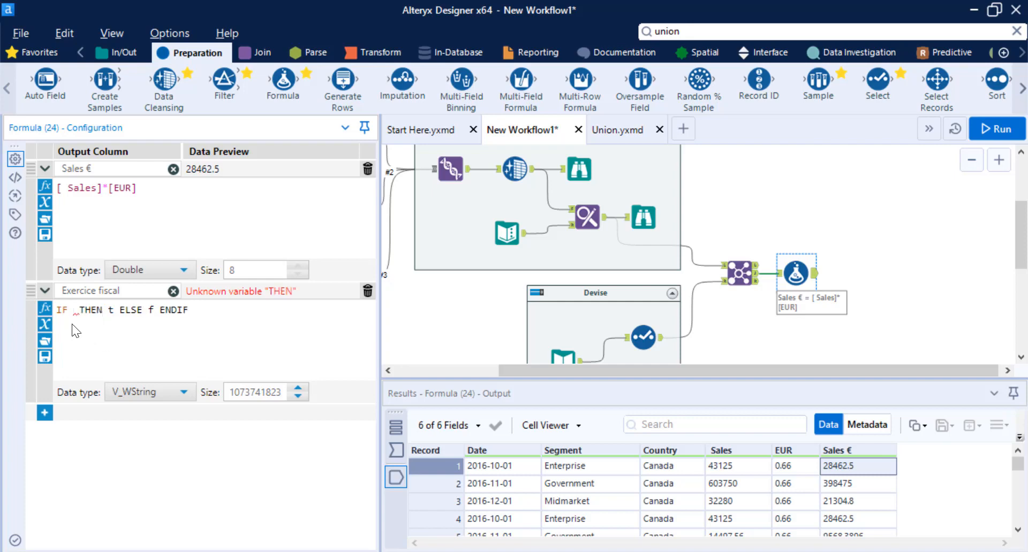
left_click(45, 324)
left_click(92, 364)
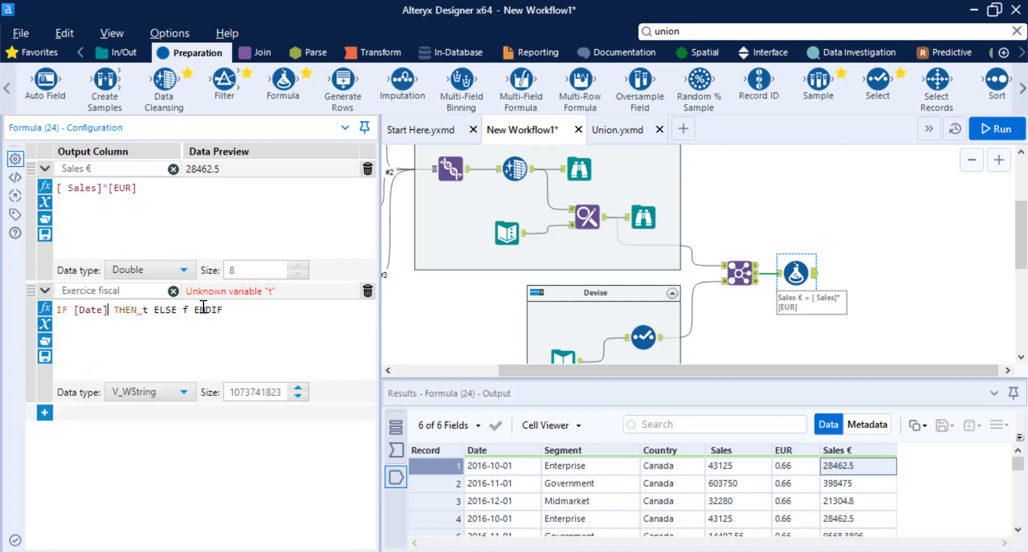
type(">")
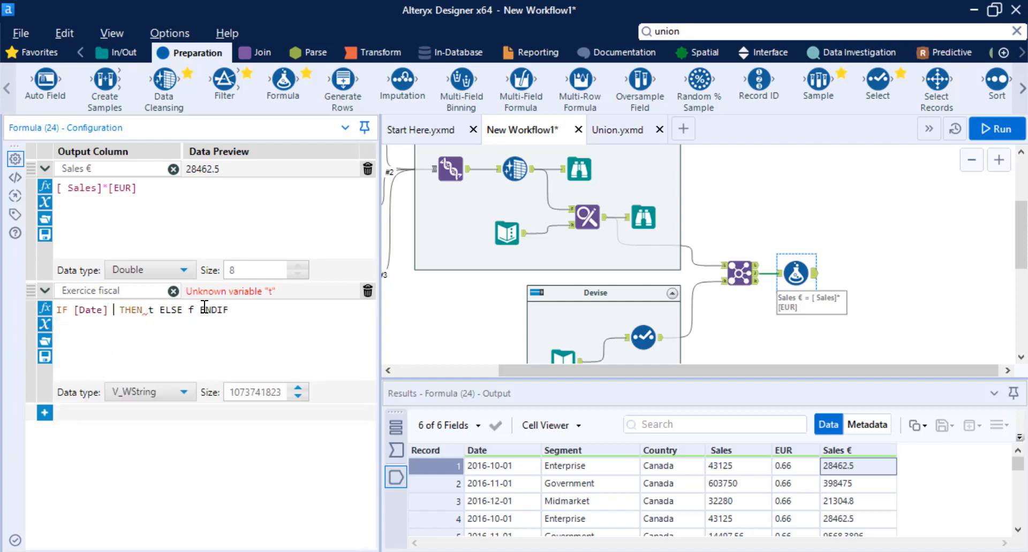
type("= \"2016")
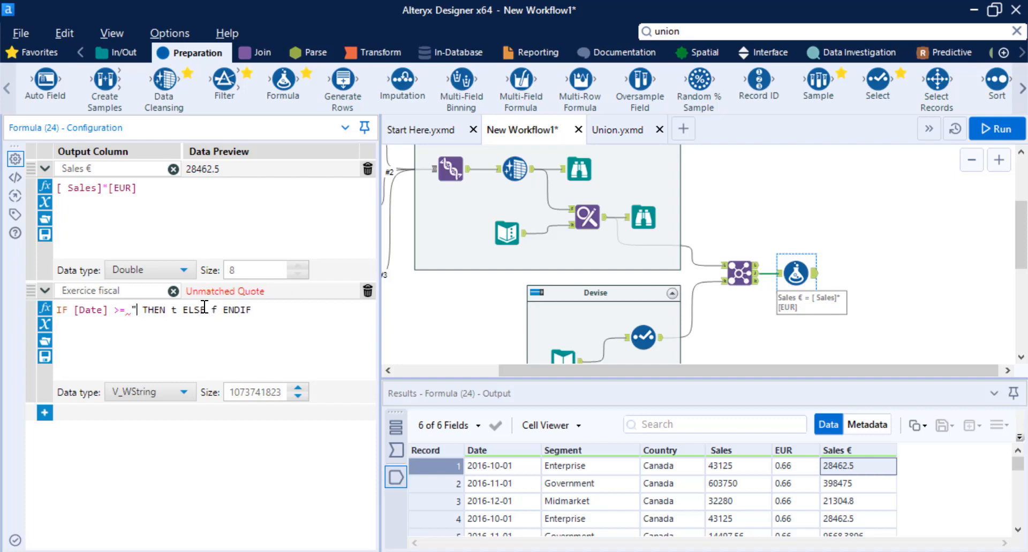
type("-")
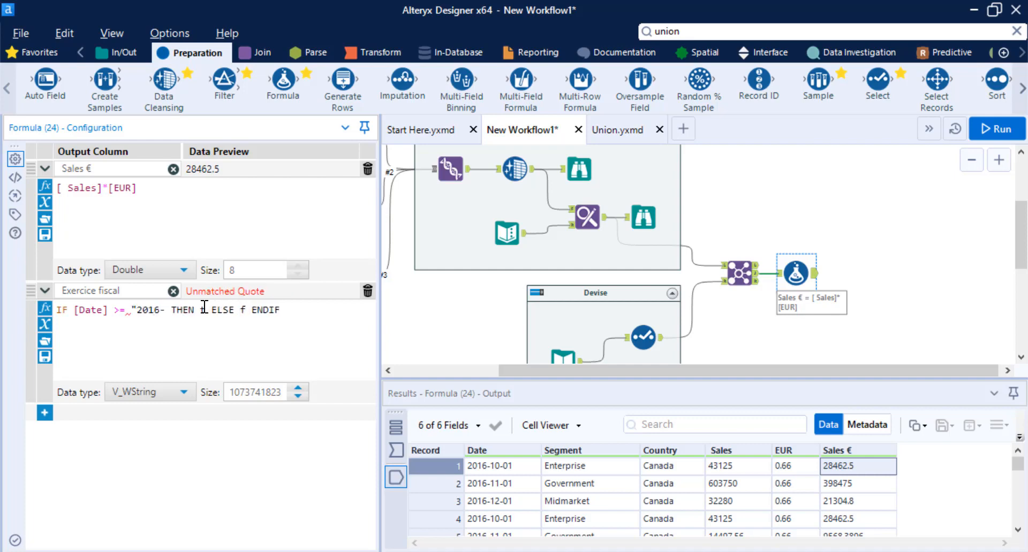
type("07-01")
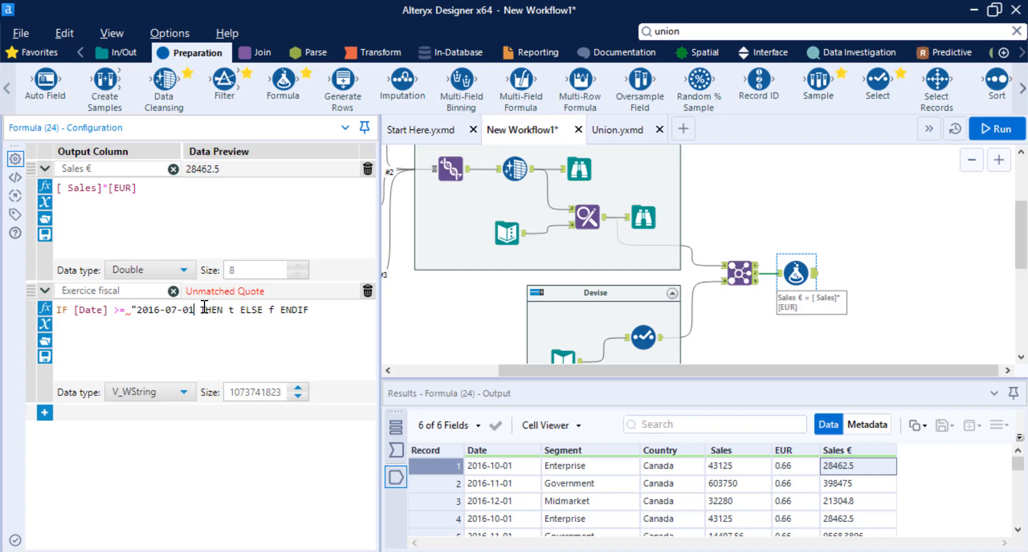
type("\"")
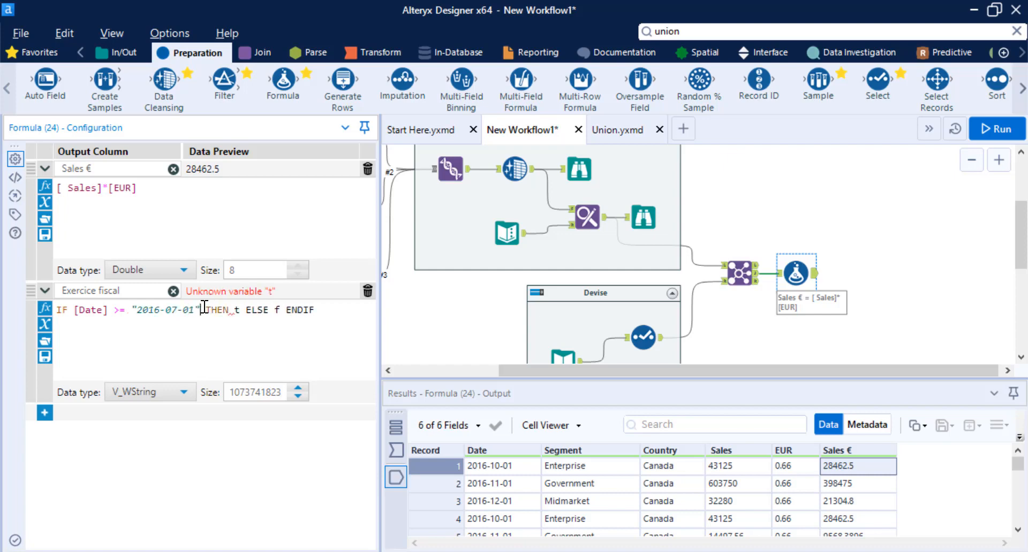
- Extend the Exercice fiscal condition with and [Date] <= "2017-06-30"
type("and")
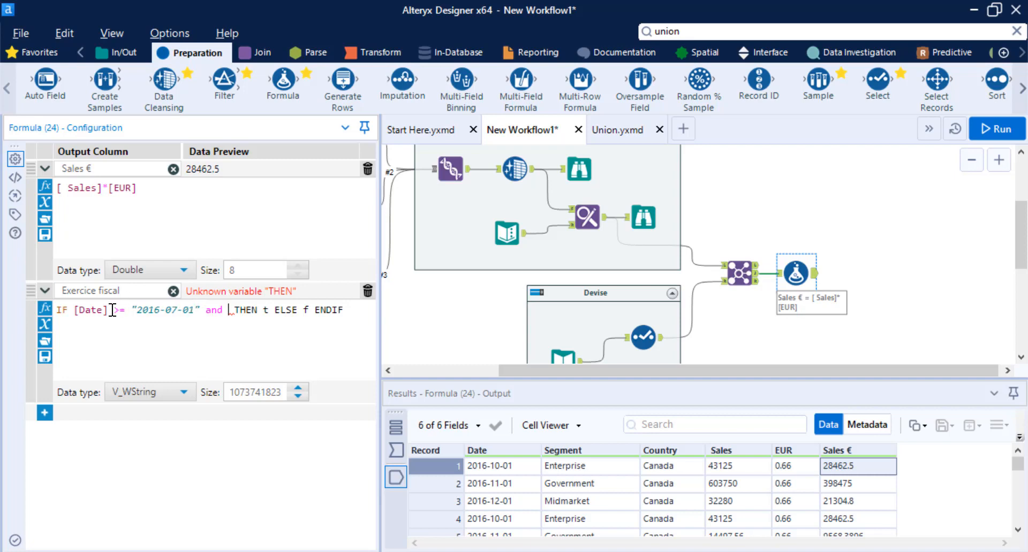
left_click(45, 324)
left_click(92, 364)
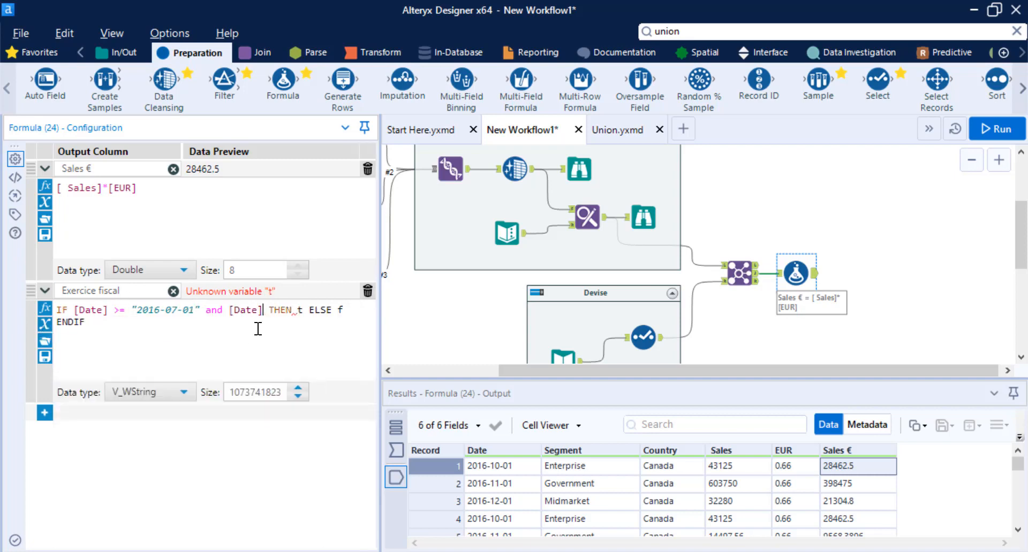
type("<= ")
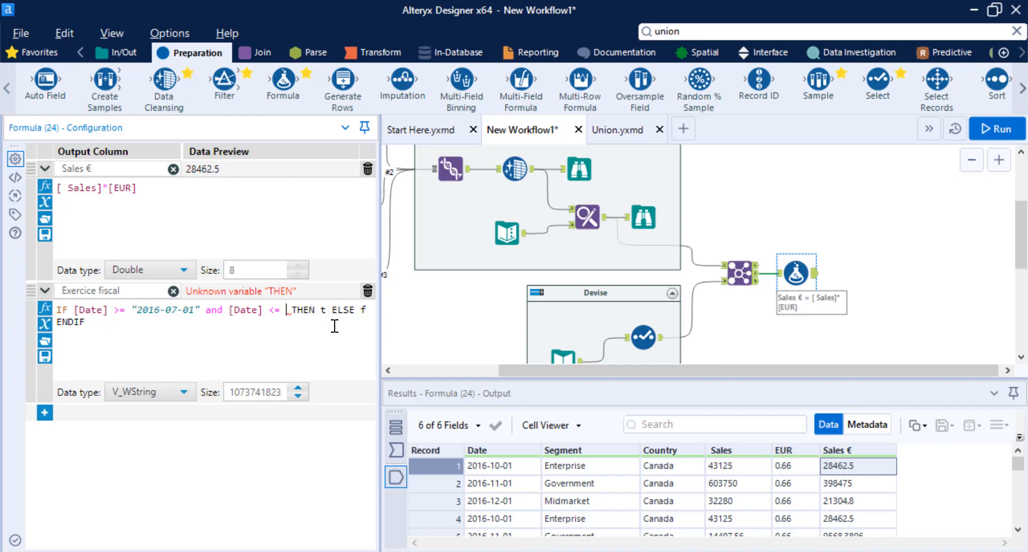
type("\"2017 ")
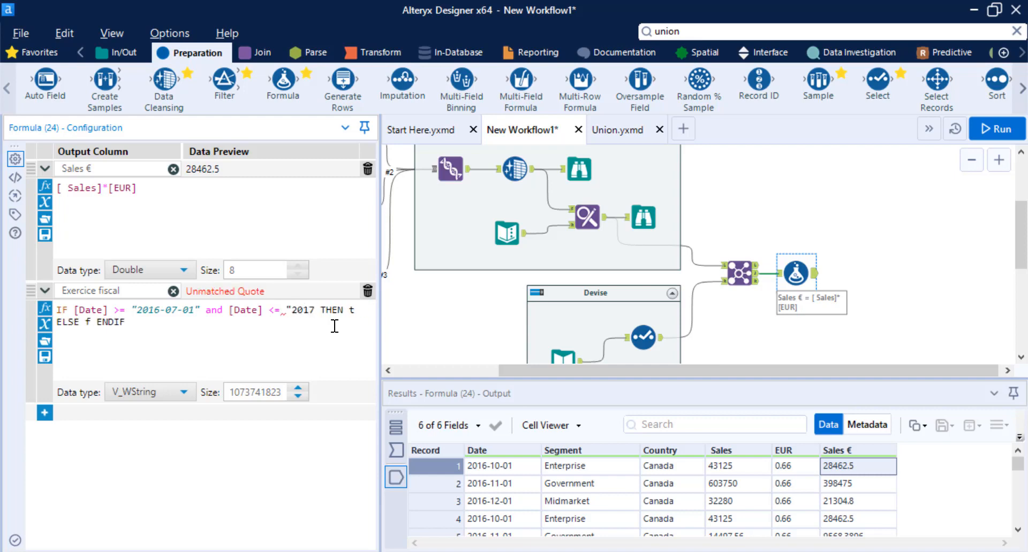
type("-06-30")
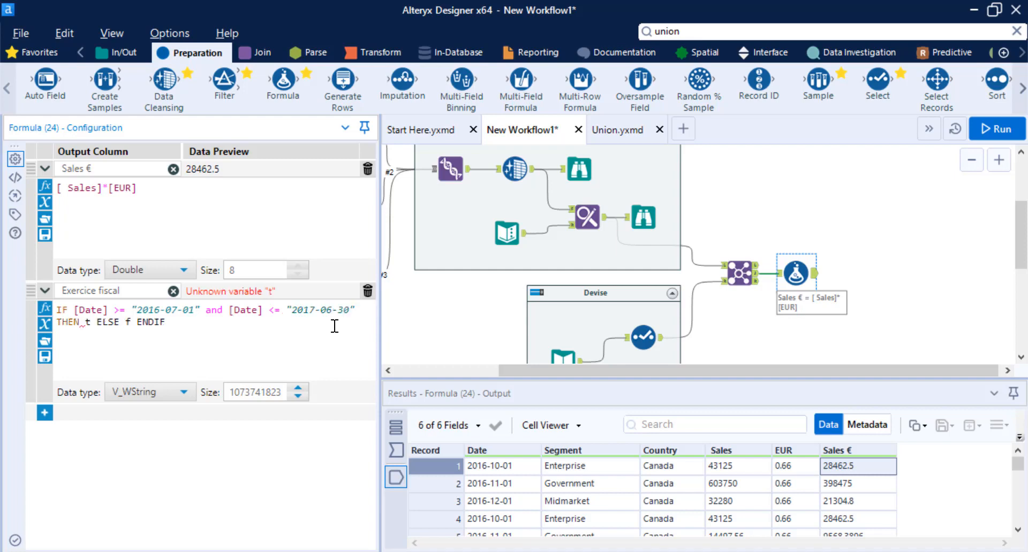
- Replace the placeholder t after THEN with "2016-2017", keeping a space before ELSE
left_click(97, 324)
key("BackSpace")
key("BackSpace")
type("\"201")
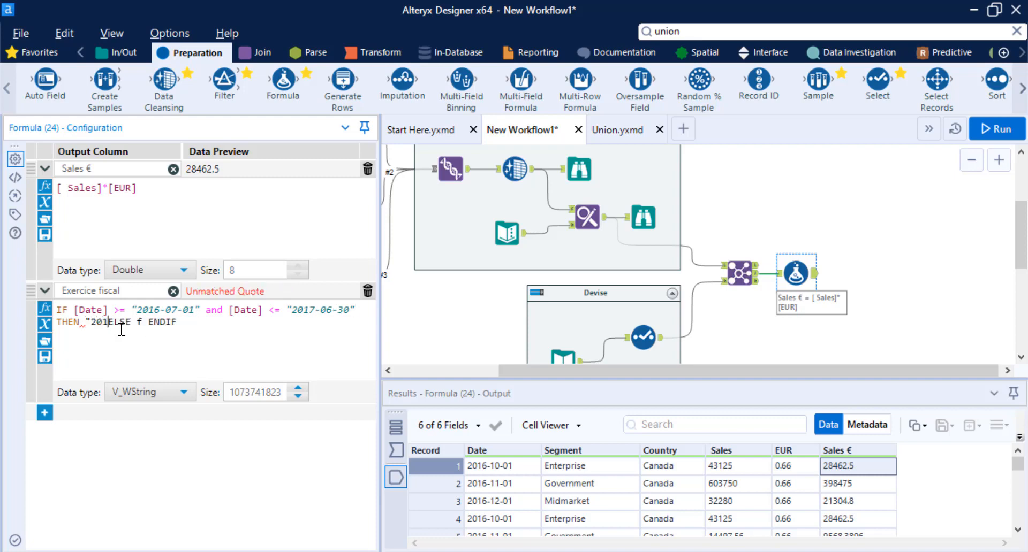
type("6-20172")
key("BackSpace")
type("\"")
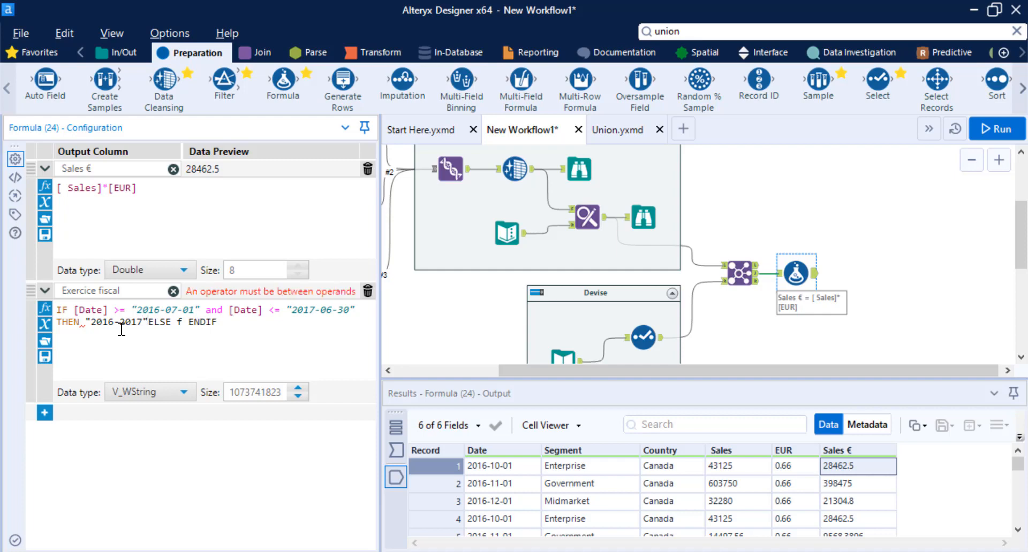
left_click(149, 322)
left_click(154, 322)
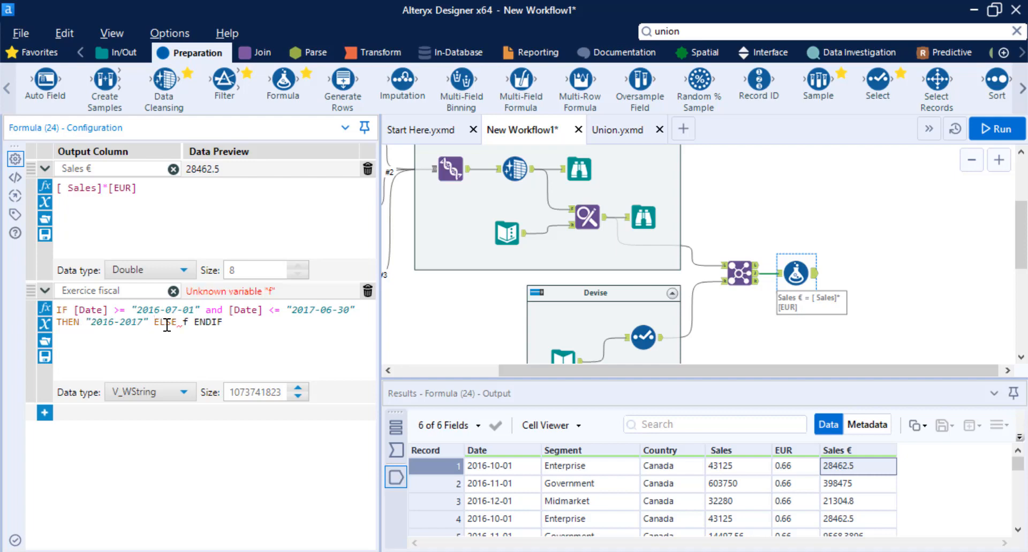
- Replace the placeholder f after ELSE with "2017-2018" in the Exercice fiscal expression
left_click(183, 323)
key("Delete")
type("\"2")
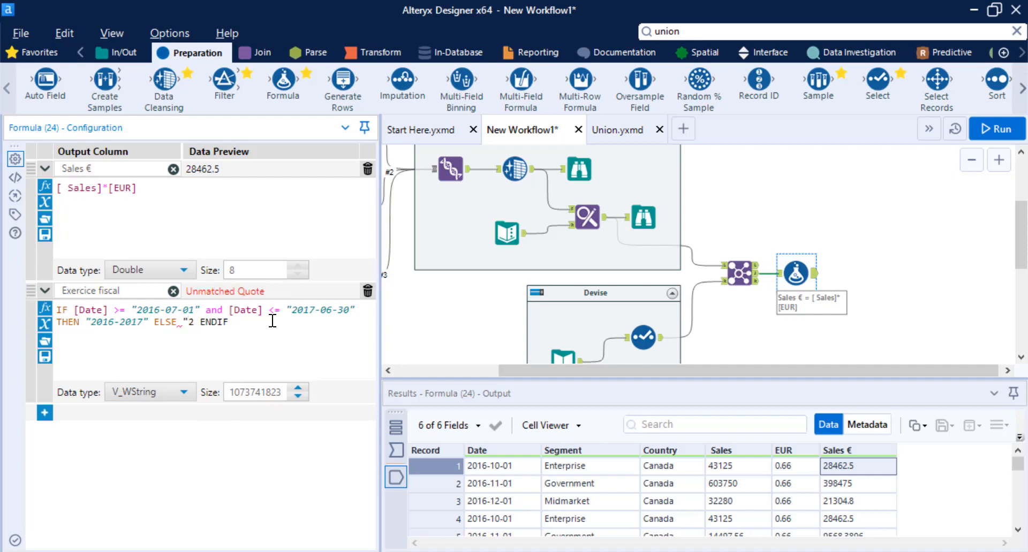
type("017-2018é")
key("BackSpace")
type("\"")
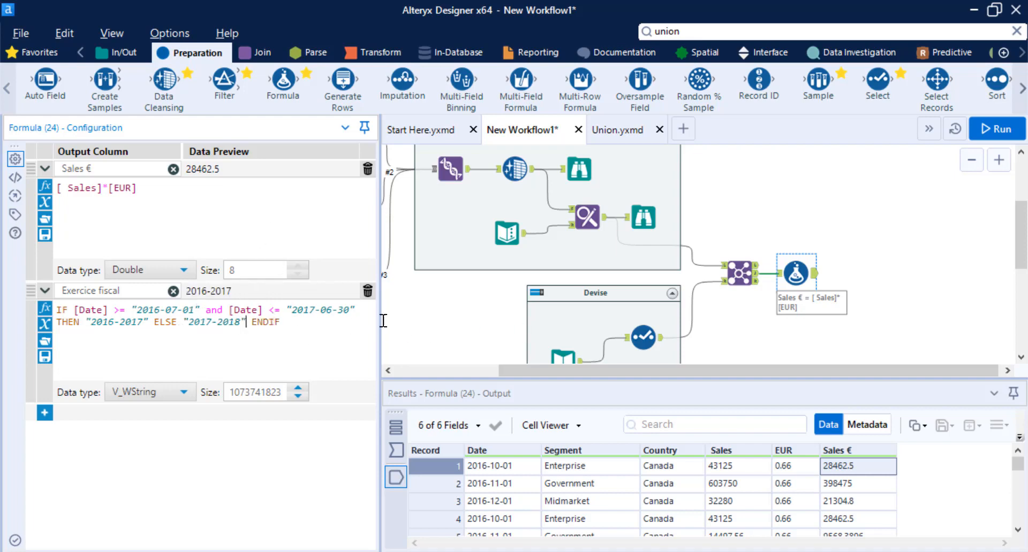
- Run the workflow and examine the Exercice fiscal values in the Formula tool's output records
left_click(994, 134)
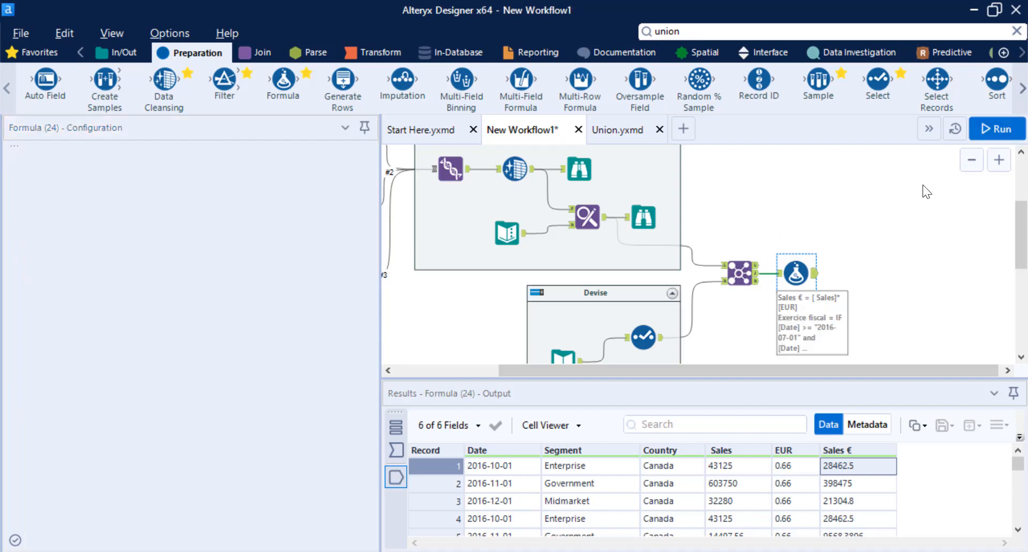
left_click(812, 275)
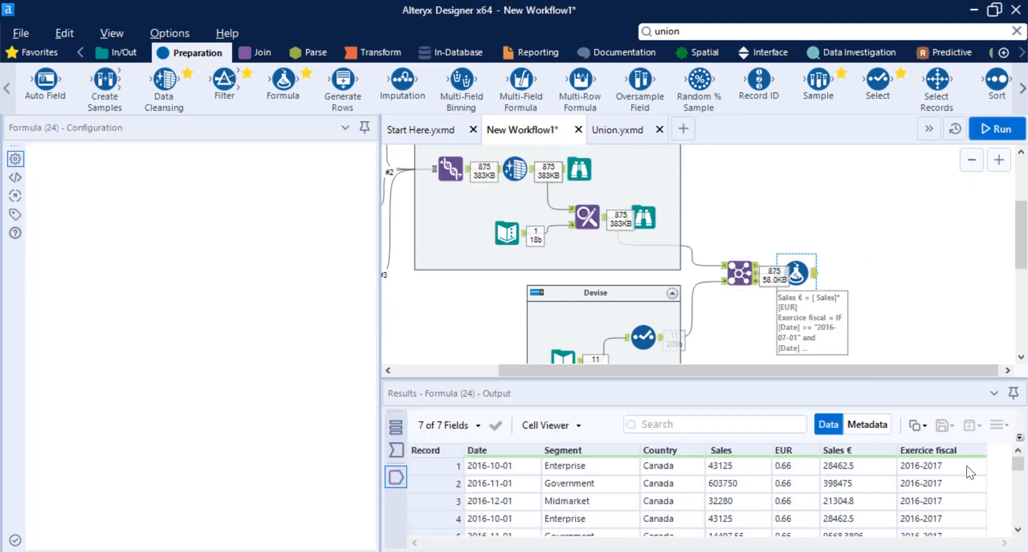
mouse_move(1017, 465)
left_mouse_down()
mouse_move(1013, 530)
mouse_move(1001, 435)
left_mouse_up()
left_click_drag(899, 379, 894, 303)
left_click_drag(857, 380, 858, 426)
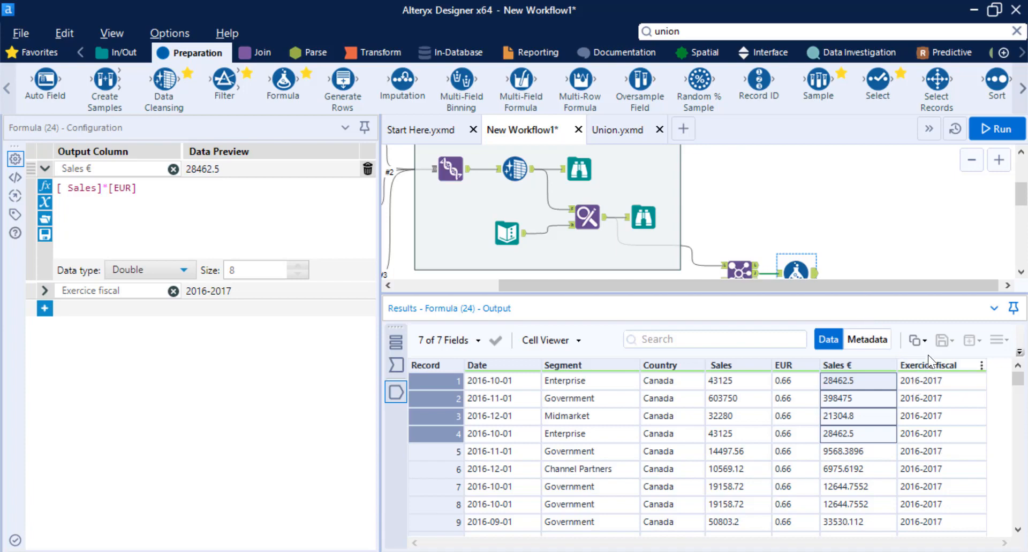
left_click(927, 380)
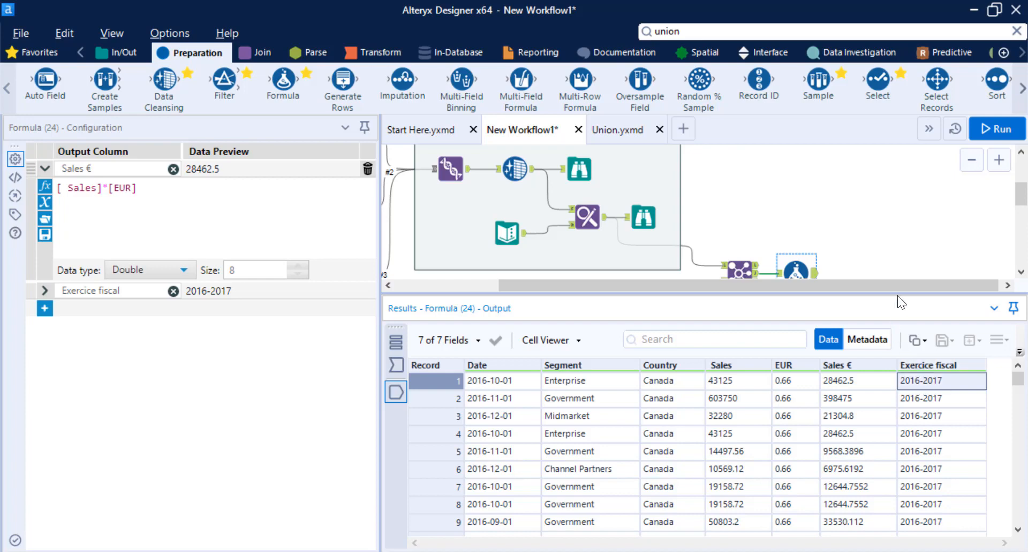
left_click_drag(897, 295, 897, 382)
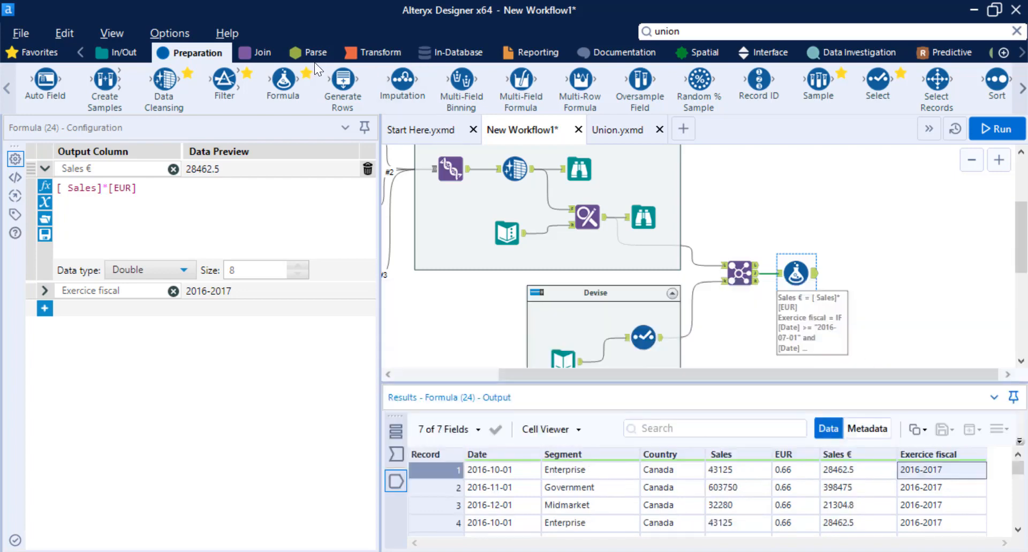
- Add a Cross Tab tool connected to the output of the Formula tool
left_click(361, 53)
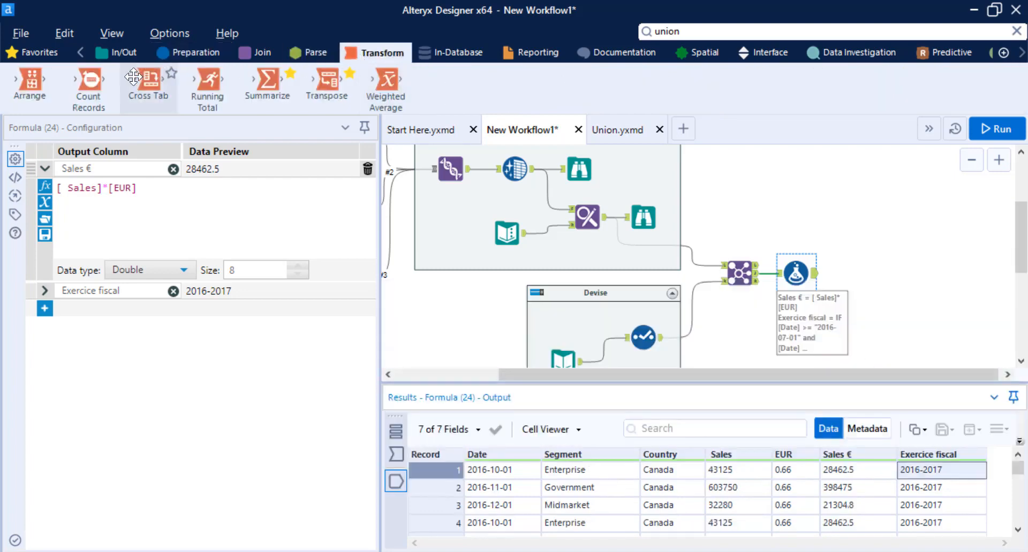
mouse_move(133, 77)
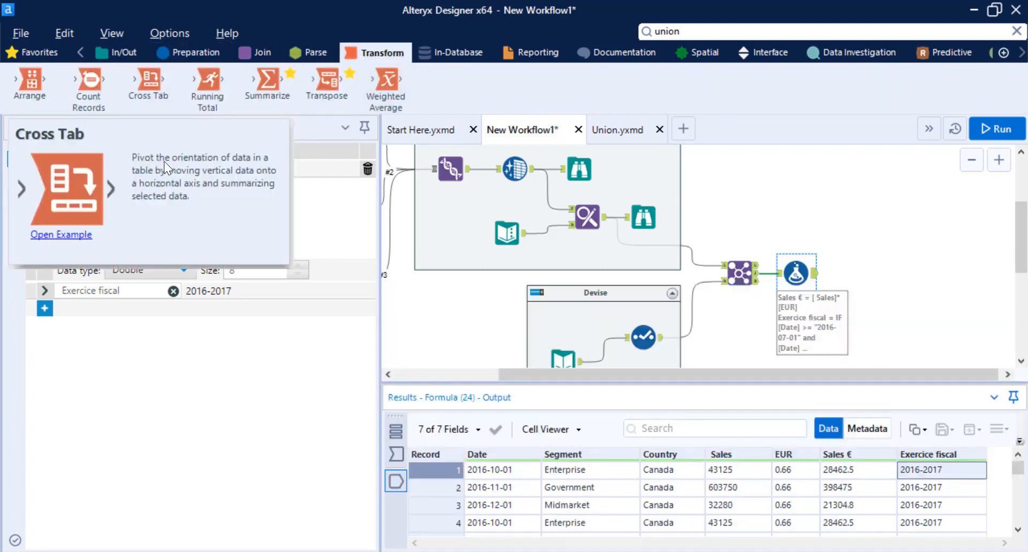
left_click_drag(150, 80, 852, 272)
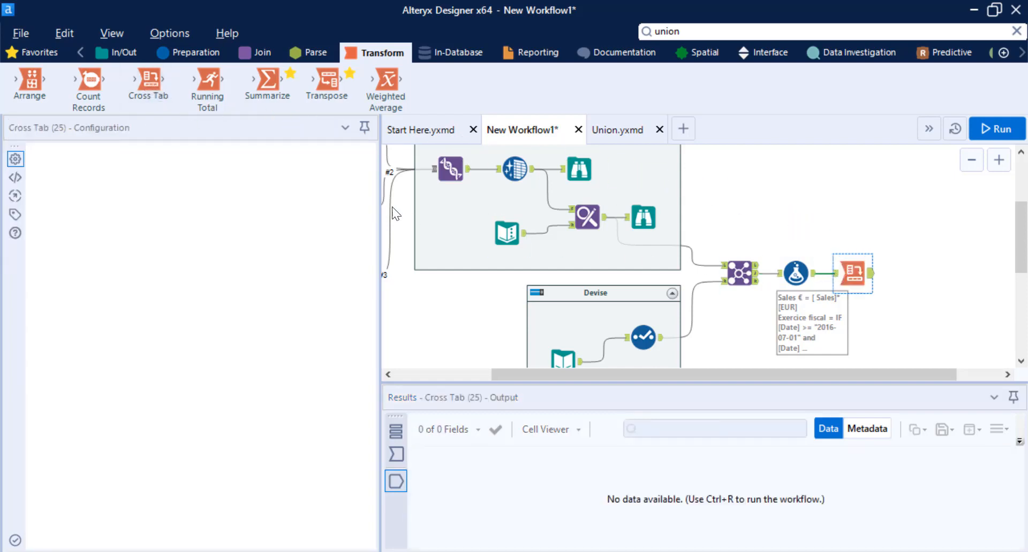
- Set the Cross Tab tool's values for new columns to Sales €
left_click_drag(371, 190, 368, 353)
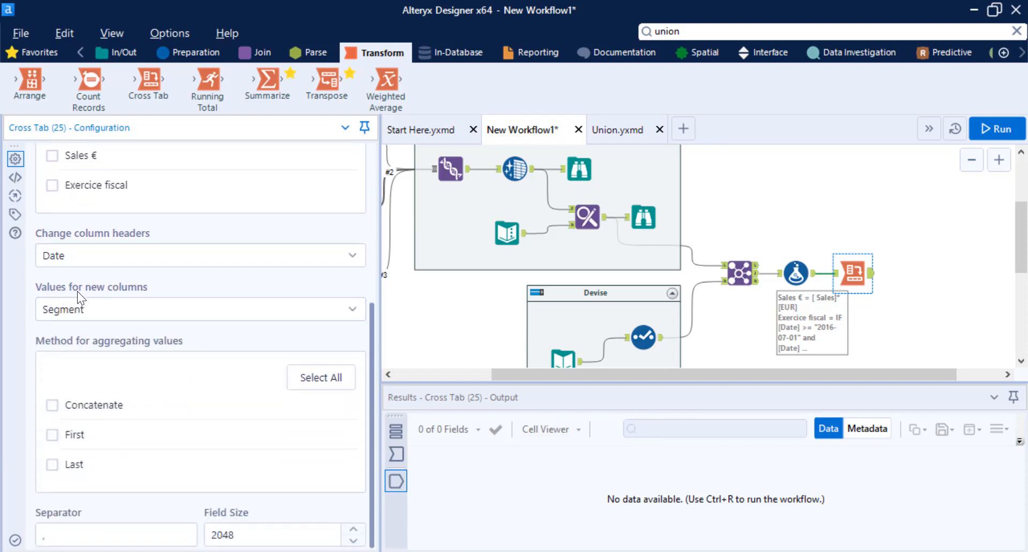
left_click(81, 308)
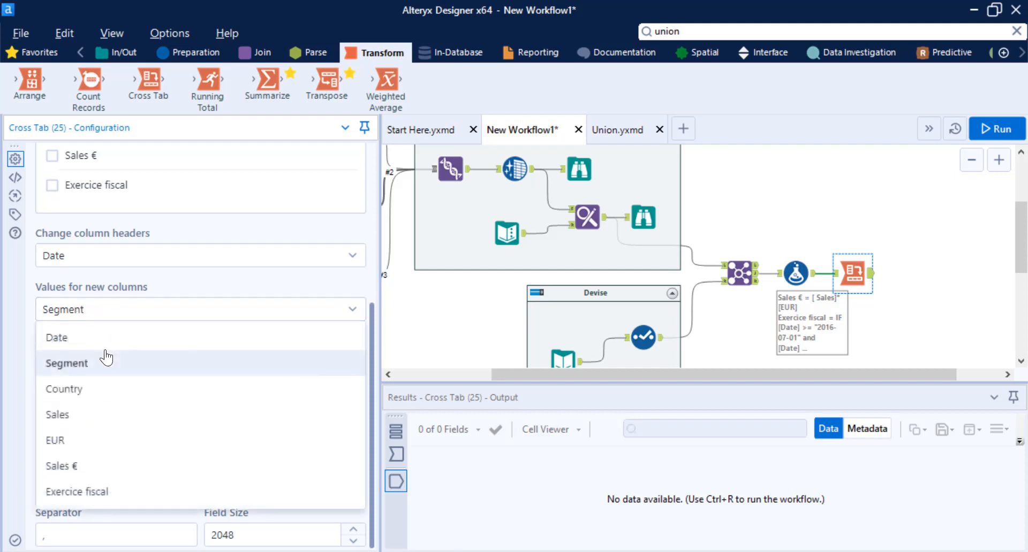
left_click(116, 467)
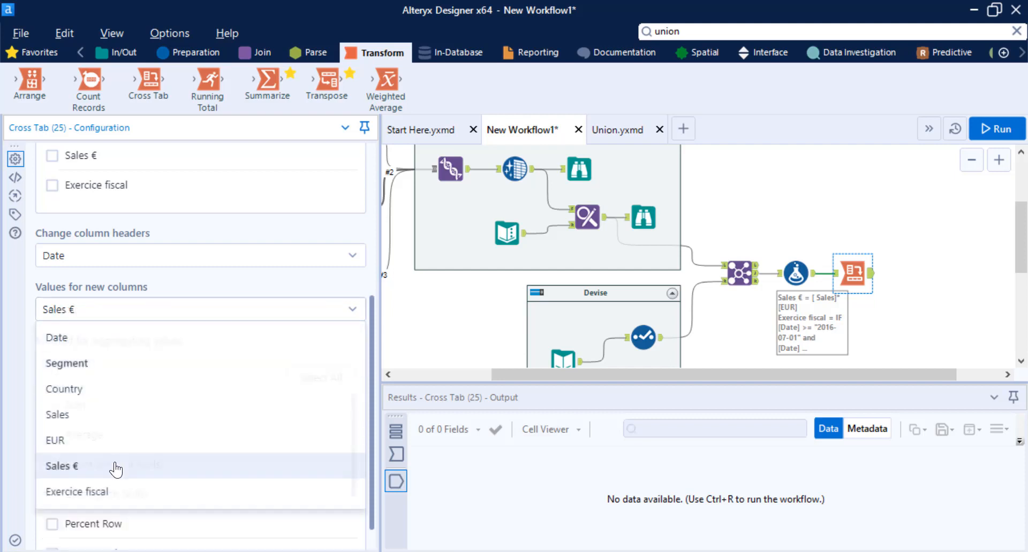
- Set the Cross Tab's column headers to Exercice fiscal and aggregate the new column values with Sum
left_click(71, 262)
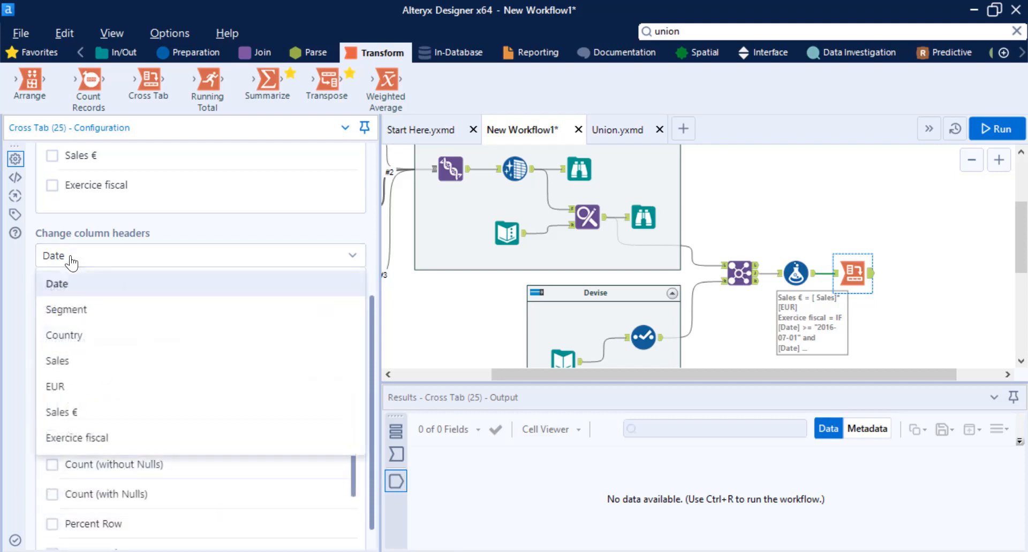
left_click(120, 440)
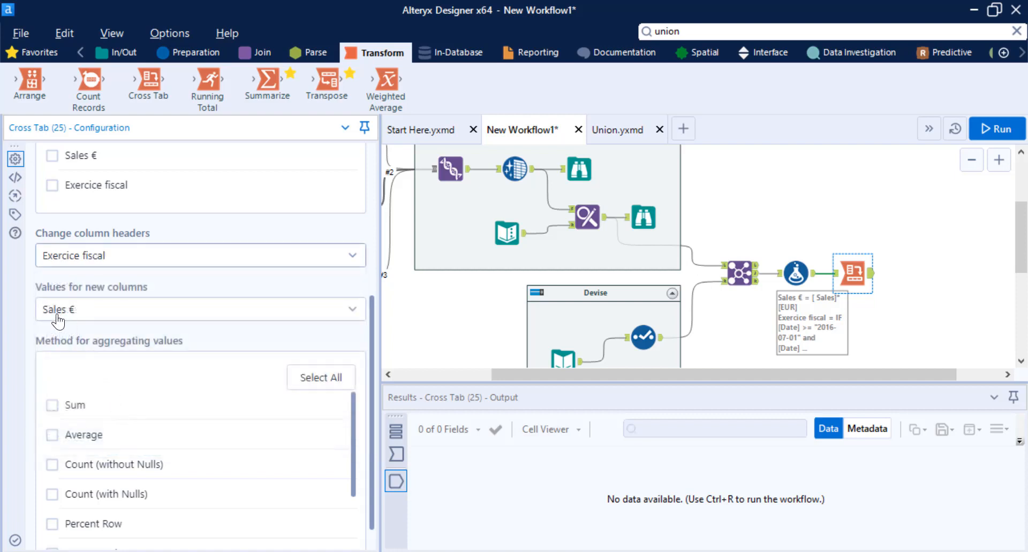
left_click(53, 406)
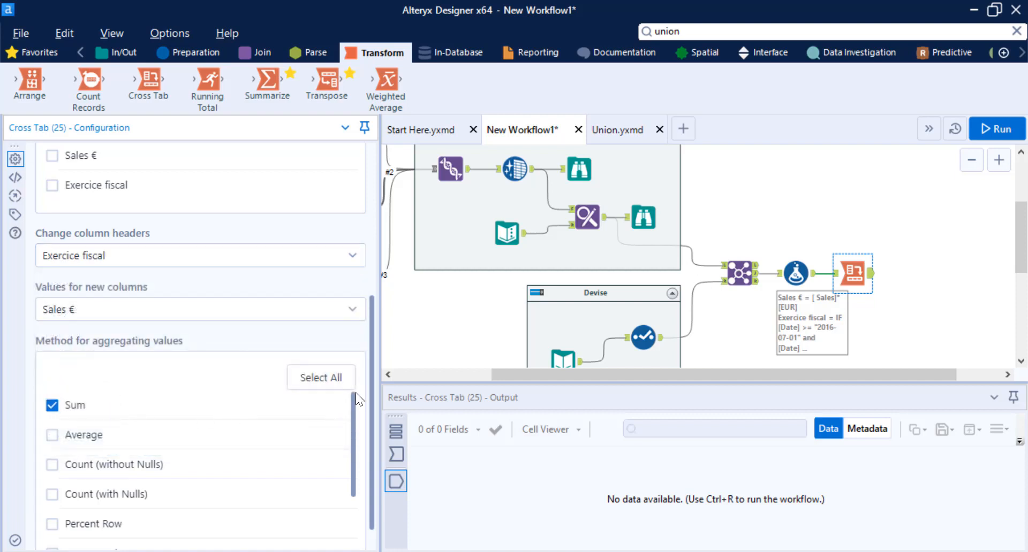
- Group the Cross Tab data by Segment and Country
left_click_drag(371, 371, 380, 230)
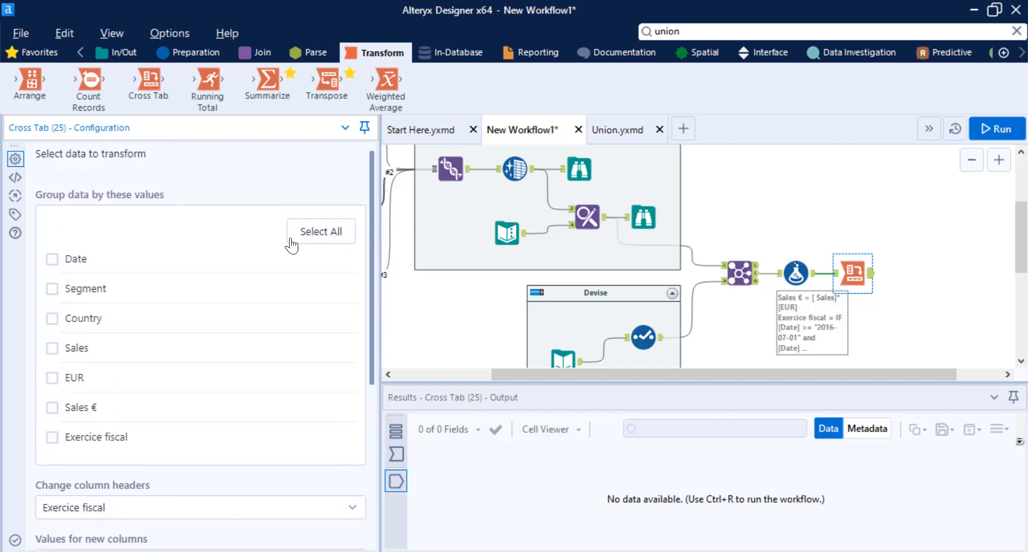
left_click(52, 289)
left_click(53, 320)
- Run the workflow and examine the Cross Tab output by segment, country and fiscal year in an enlarged results area
left_click(988, 130)
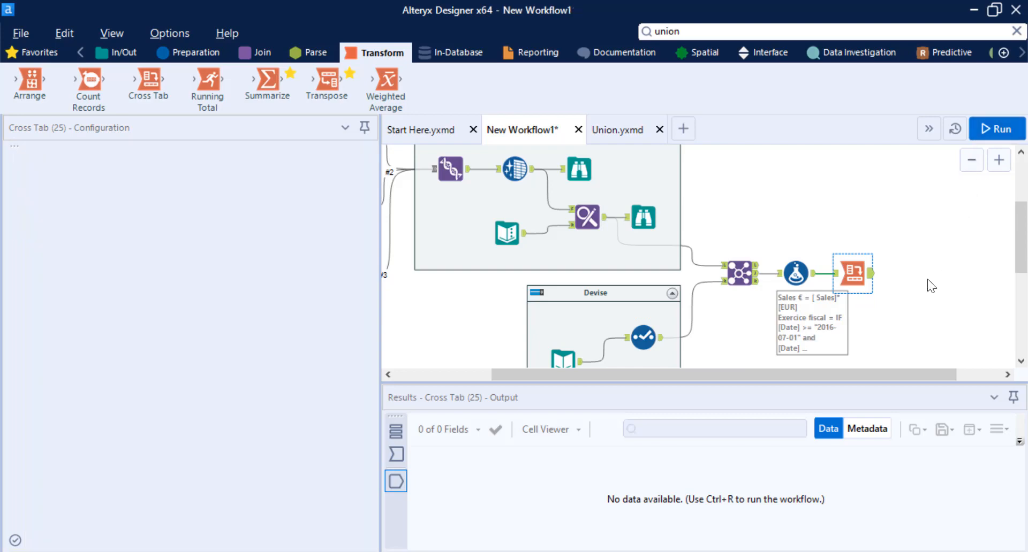
left_click(868, 274)
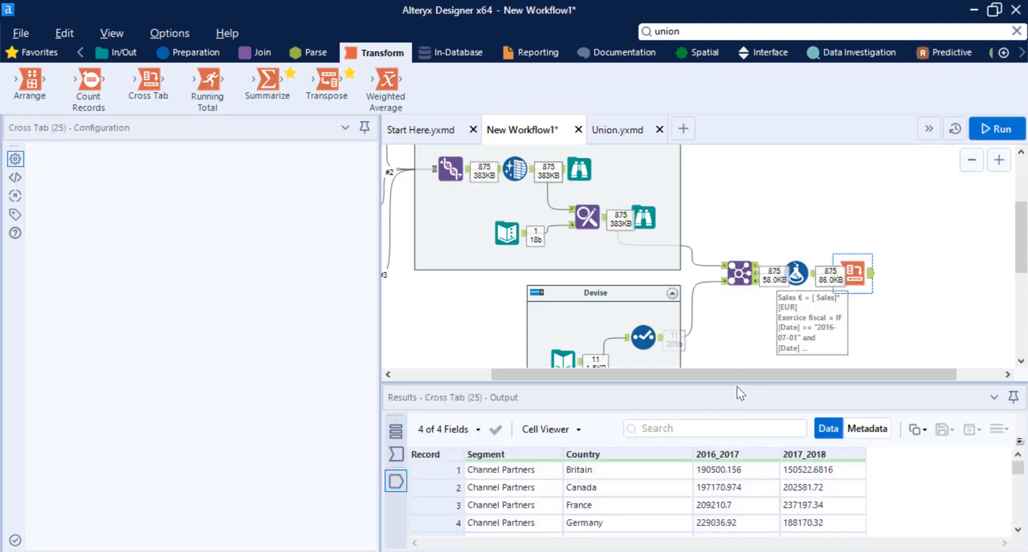
left_click_drag(739, 384, 742, 271)
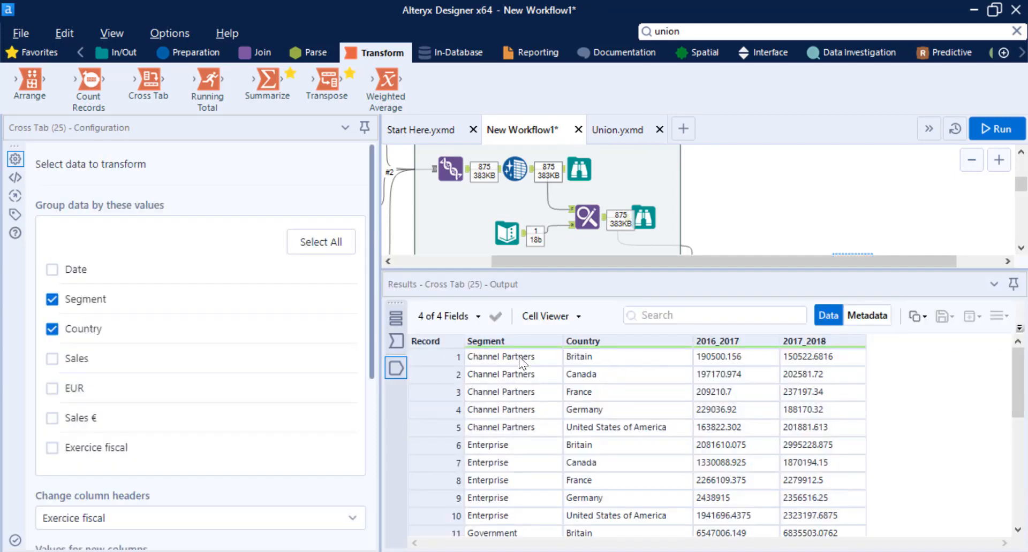
left_click_drag(519, 357, 513, 381)
left_click_drag(613, 374, 626, 359)
left_click_drag(718, 373, 725, 356)
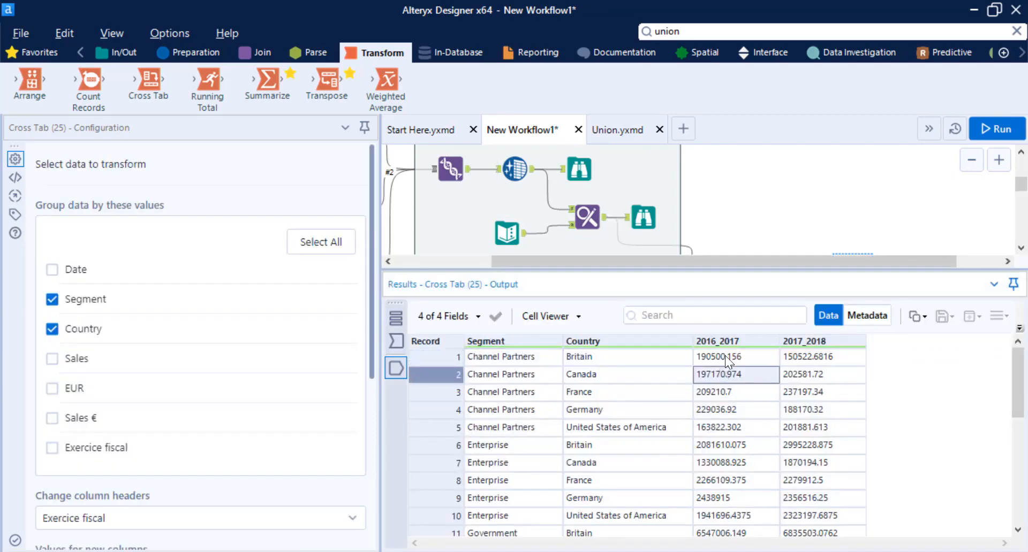
left_click(811, 361)
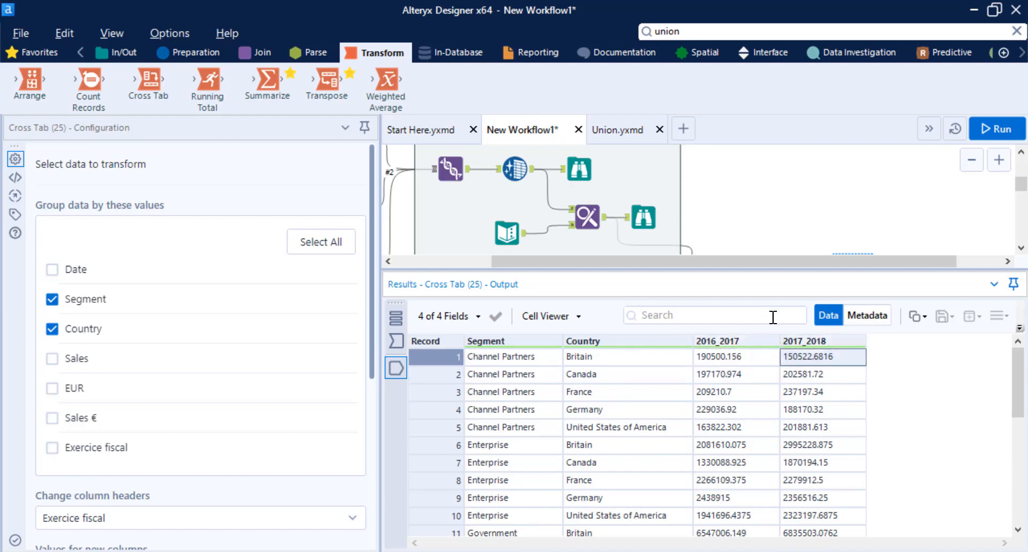
left_click_drag(773, 270, 773, 343)
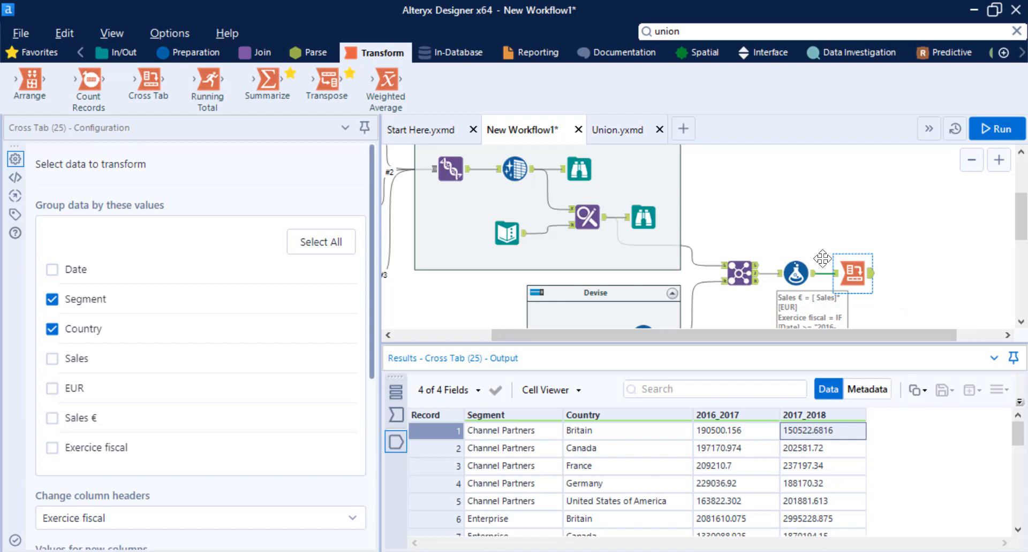
- Add a Formula tool connected to the Cross Tab output and create a new output column named Delta
left_click(187, 54)
left_click_drag(283, 82, 903, 276)
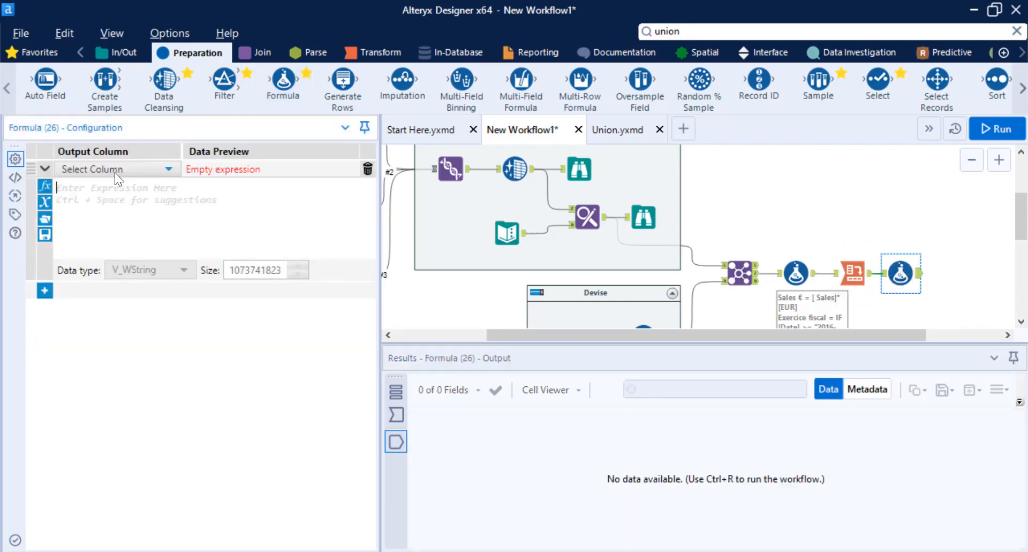
left_click(115, 170)
left_click(117, 186)
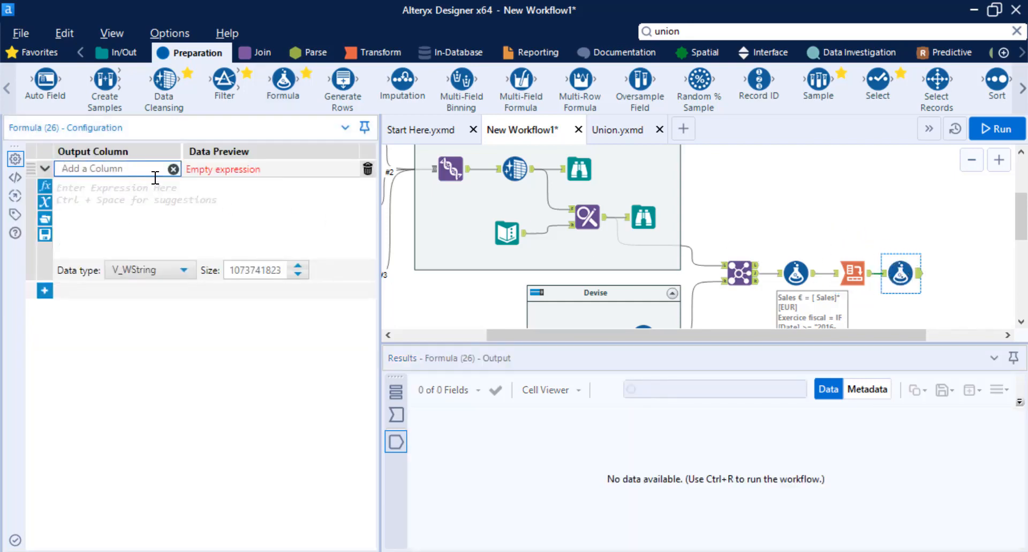
type("Delta")
left_click(115, 196)
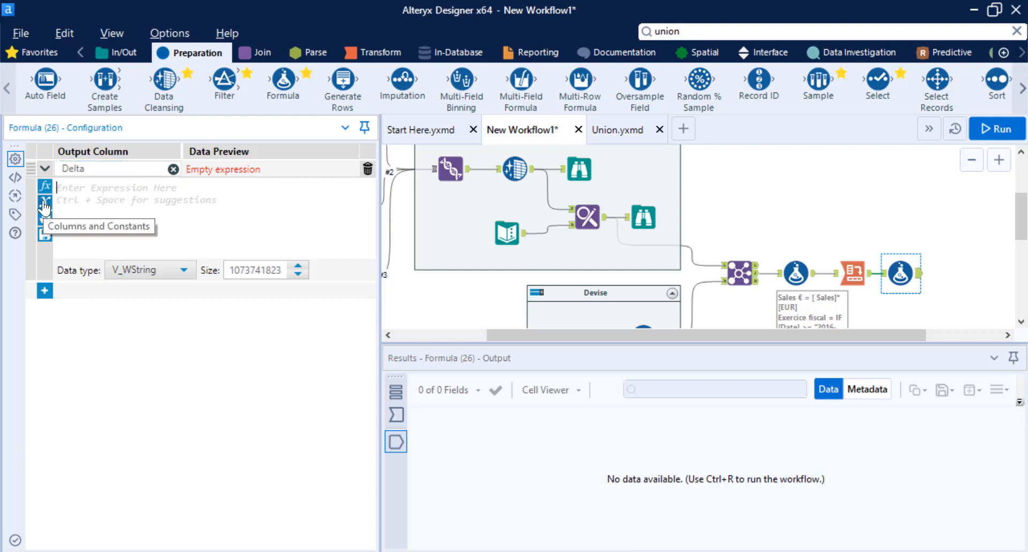
- Build the Delta expression [2017_2018]-[2016_2017]/[2016_2017] from the existing columns
left_click(45, 204)
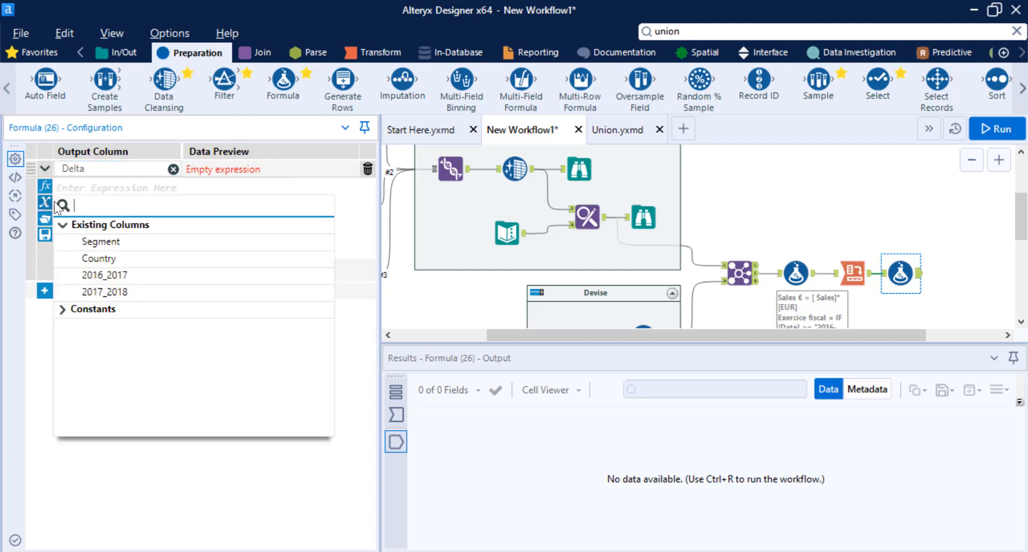
left_click(125, 292)
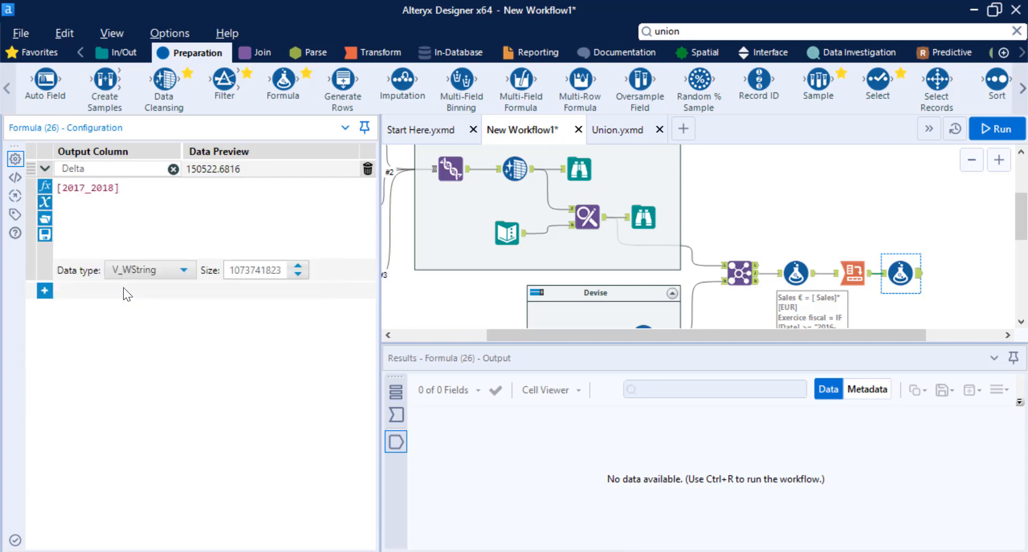
type("-")
left_click(45, 202)
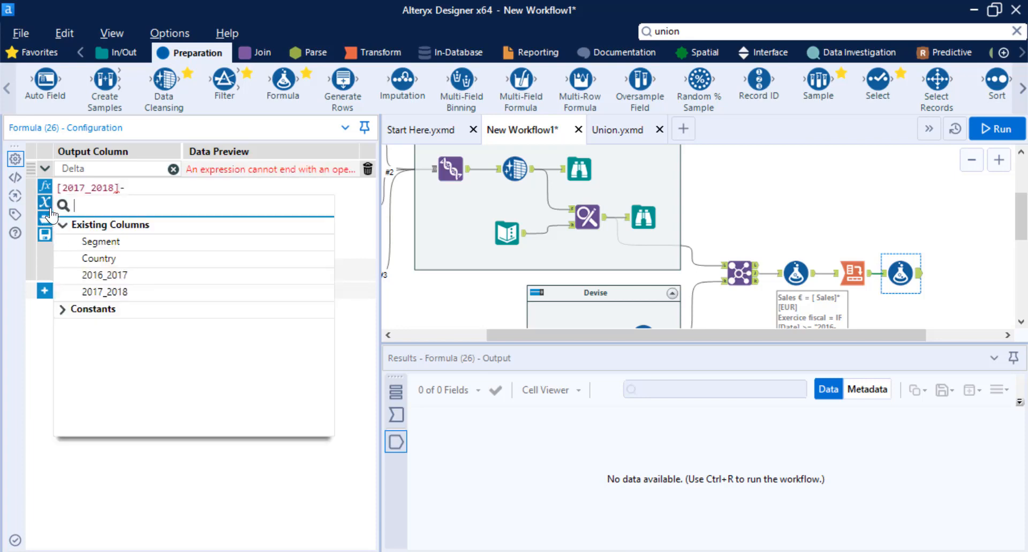
left_click(107, 275)
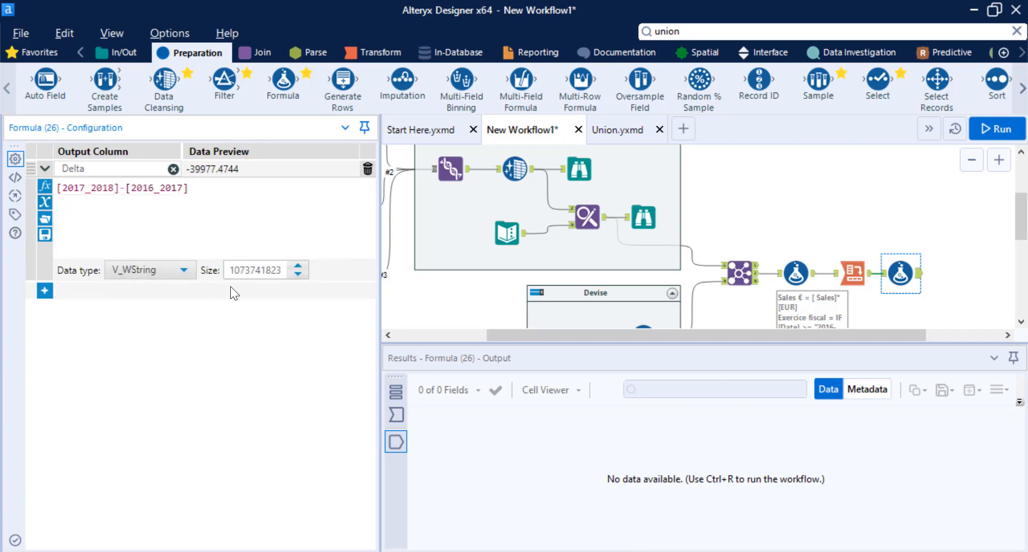
type("/")
left_click(45, 202)
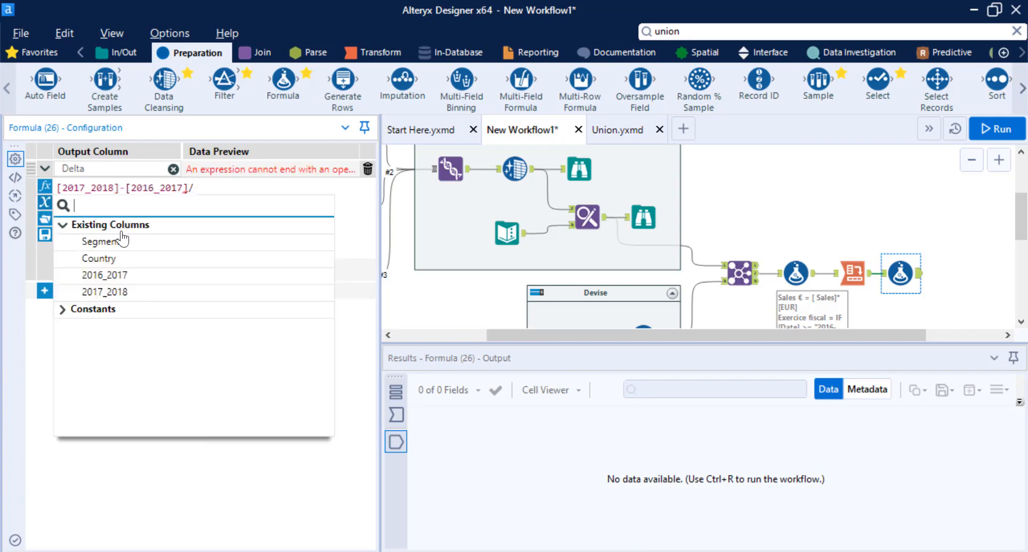
left_click(119, 276)
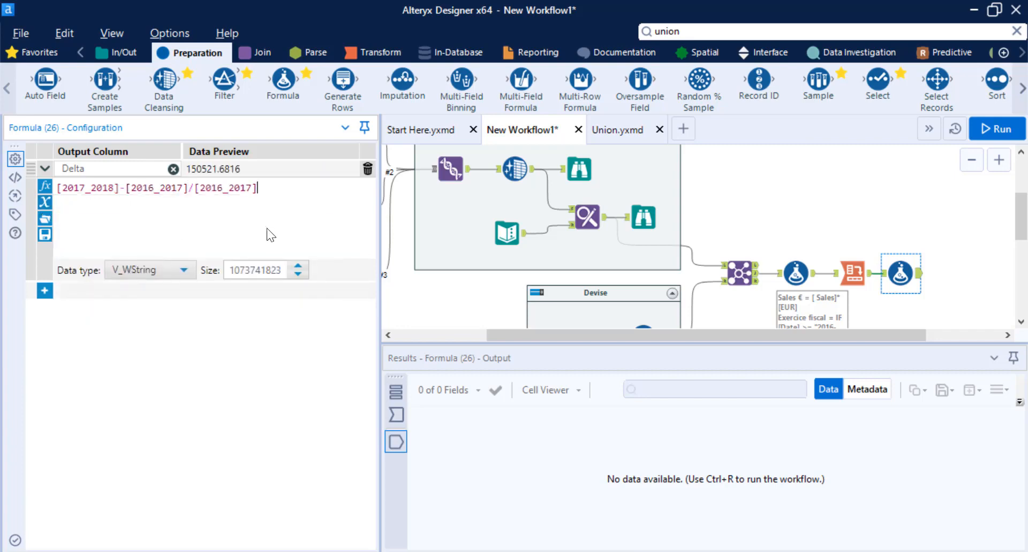
- Multiply the Delta expression by 100 and enclose the subtraction in parentheses: ([2017_2018]-[2016_2017])/[2016_2017]*100
type("*100")
left_click(62, 187)
type("5")
key("BackSpace")
type("(")
left_click(193, 188)
type(")")
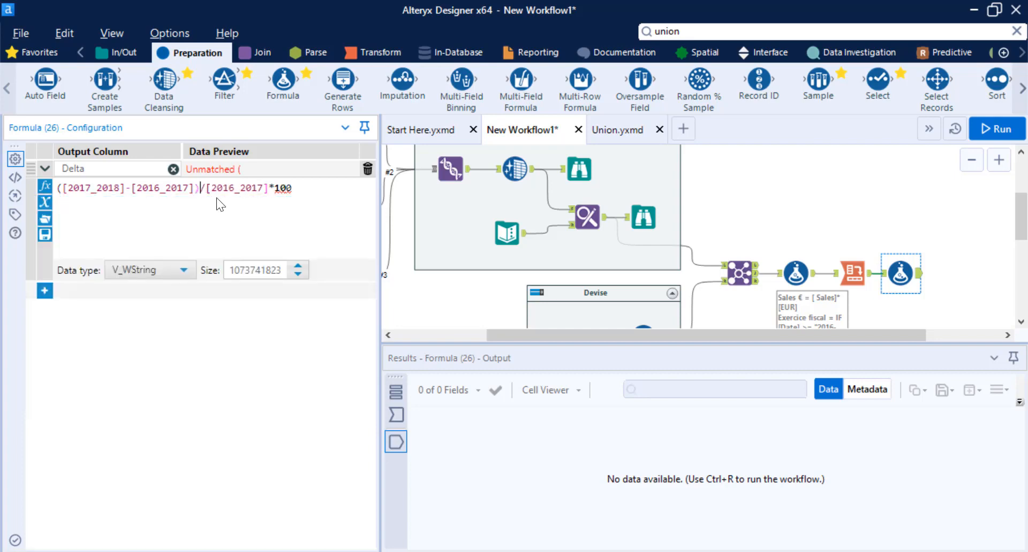
- Set the Delta column's data type to Double
left_click(165, 271)
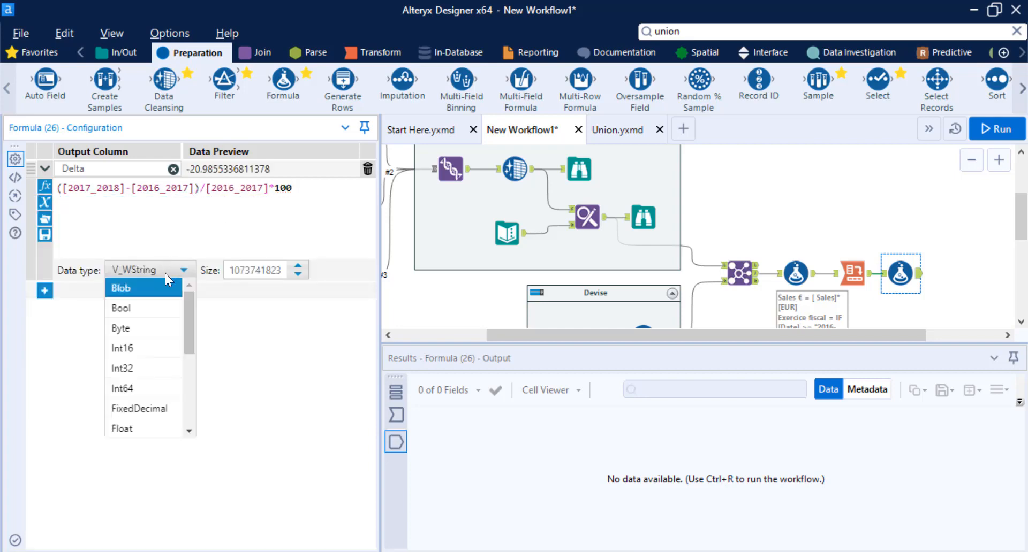
scroll(147, 353, "down", 2)
left_click(146, 349)
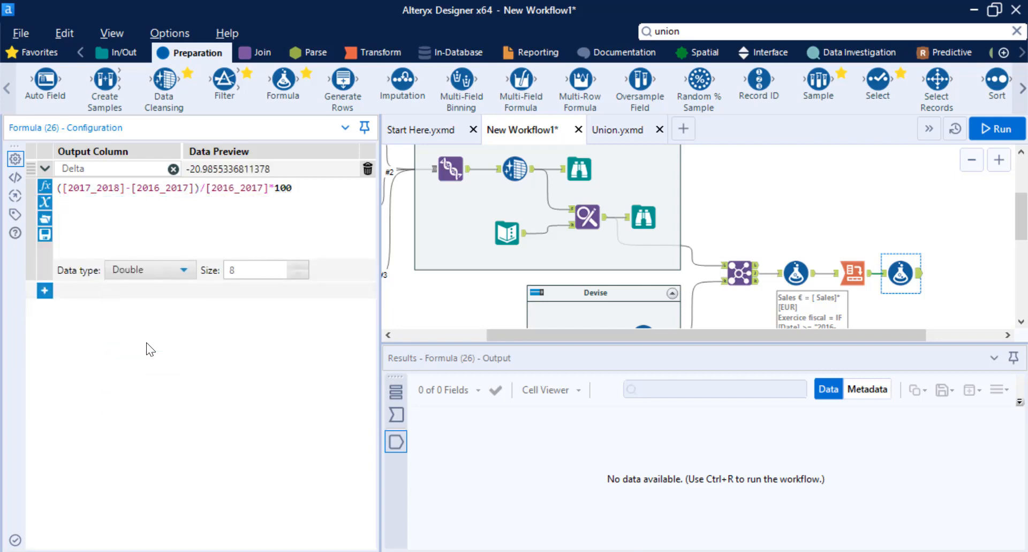
- Run the workflow and examine the decimals of the Delta values in the new Formula tool's output
left_click(998, 130)
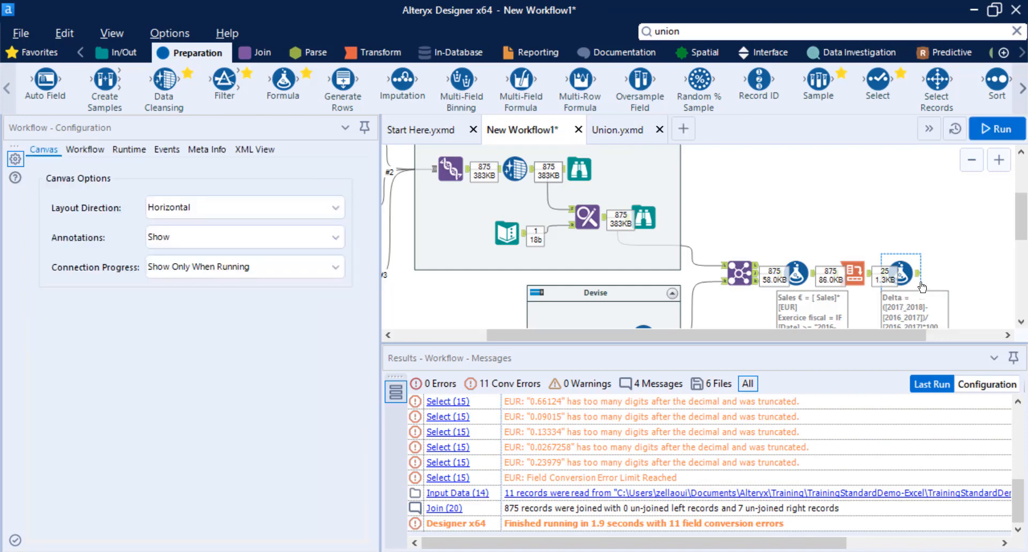
left_click(918, 279)
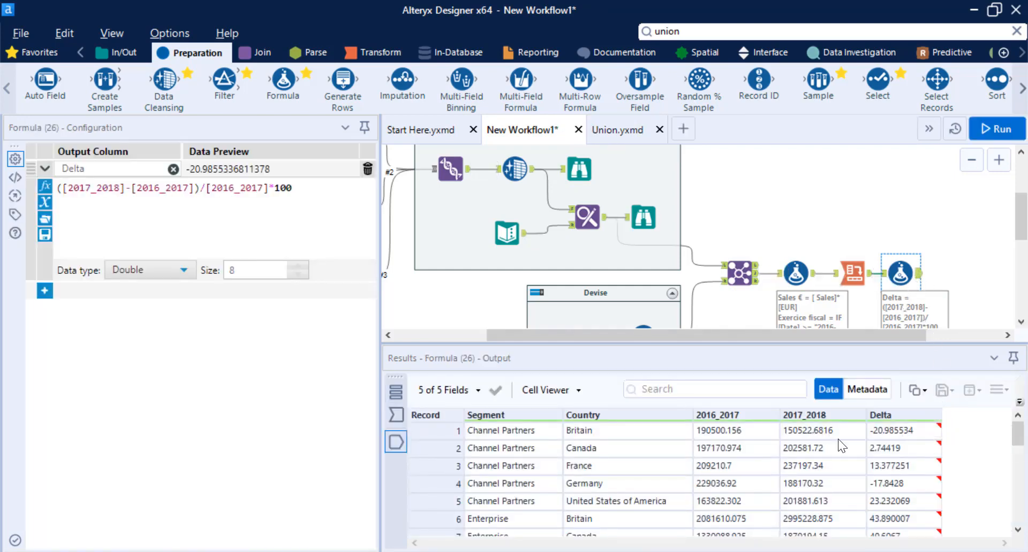
left_click(905, 431)
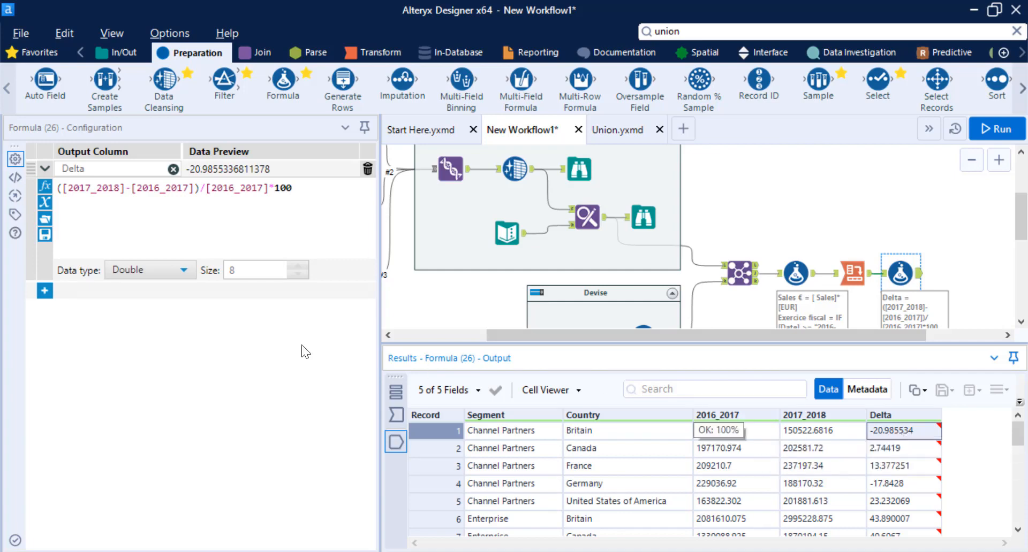
- Change the Delta column's data type to FixedDecimal
left_click(171, 271)
scroll(165, 358, "down", 3)
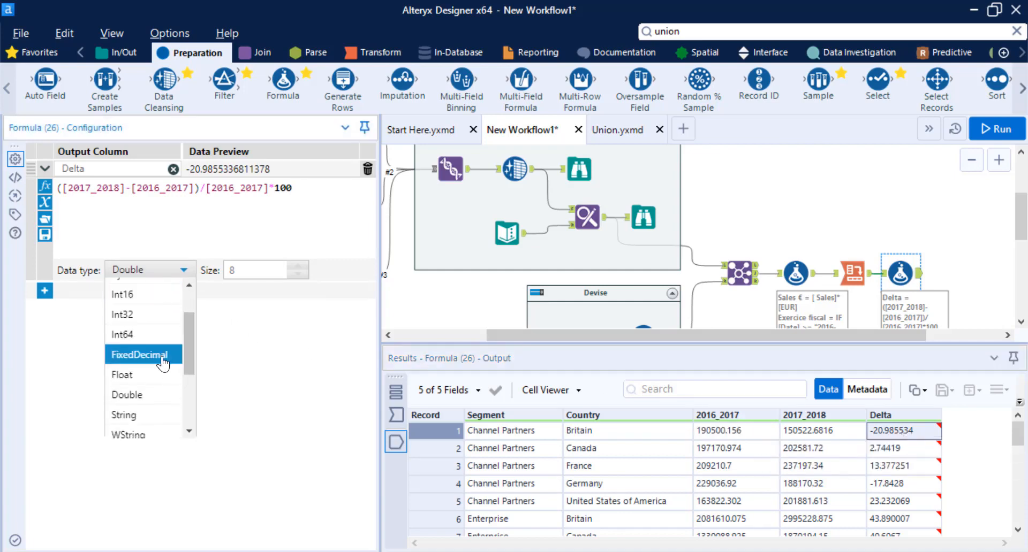
left_click(163, 362)
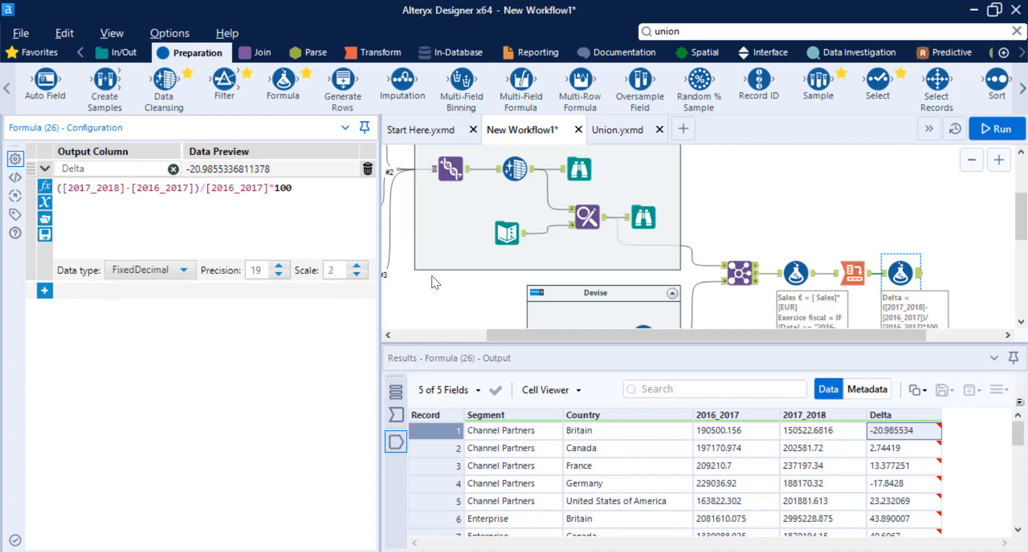
- Rerun the workflow and check the Delta values in the Formula tool's output records
left_click(996, 130)
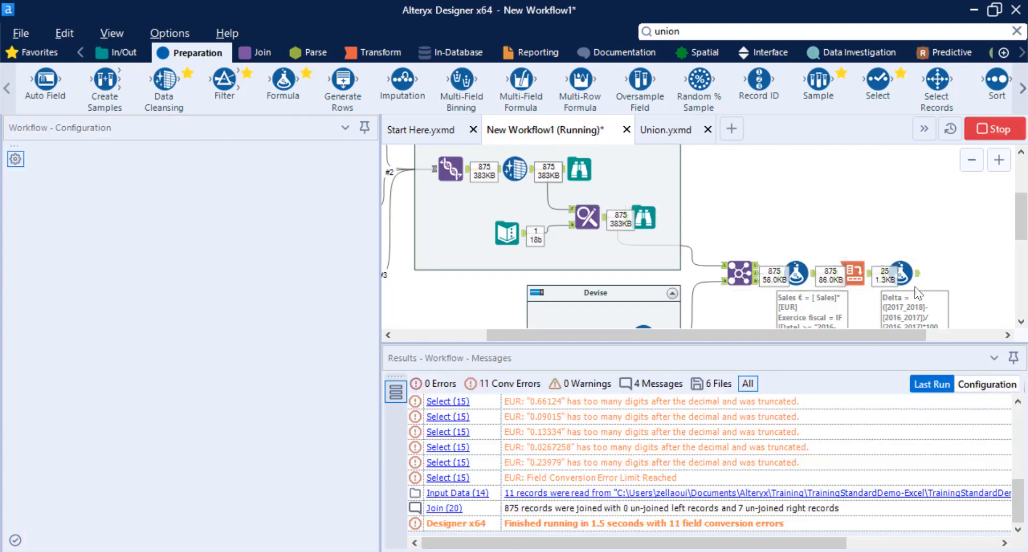
left_click(917, 274)
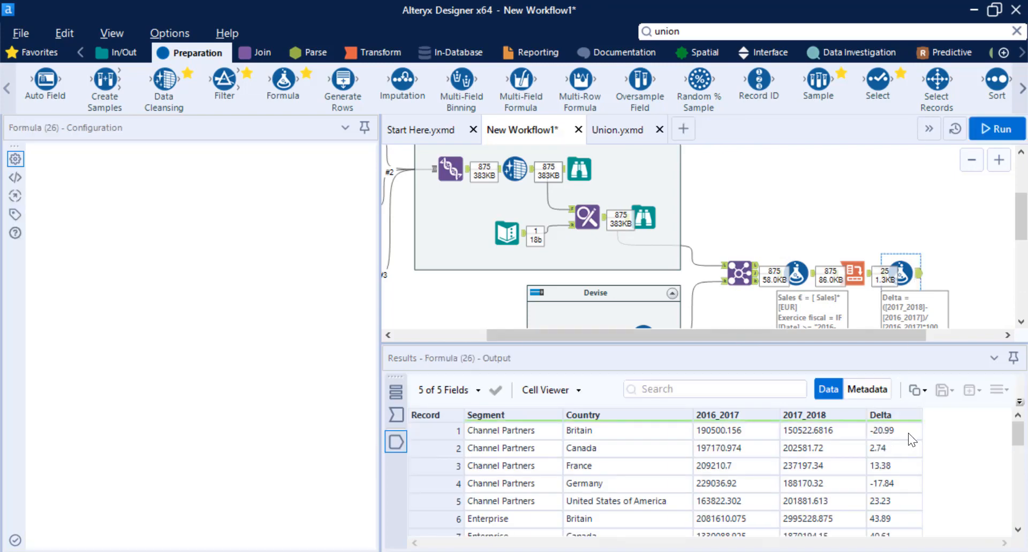
left_click_drag(1017, 441, 1011, 410)
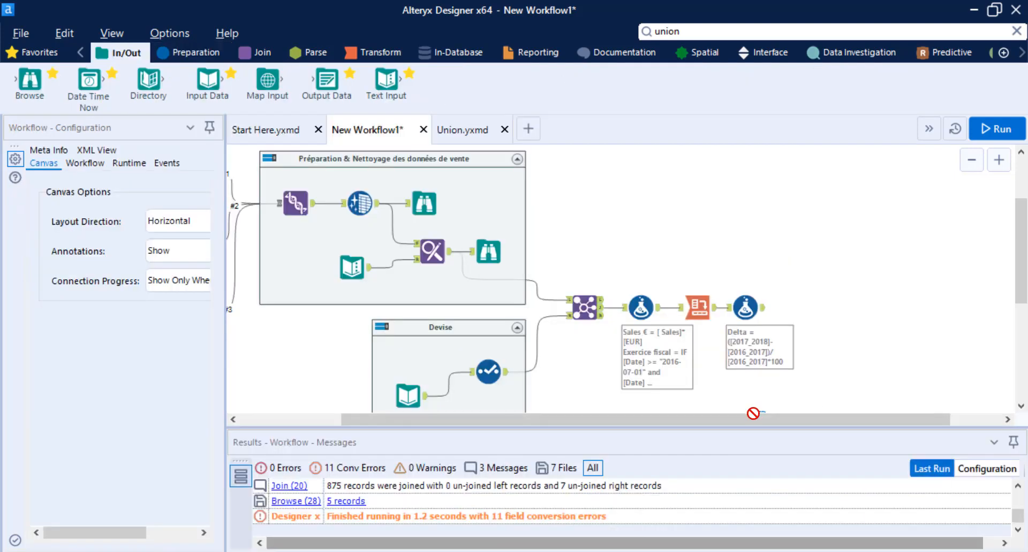
- Display the Delta Formula tool's output records in a taller results area
scroll(795, 368, "left", 1)
scroll(794, 290, "down", 2)
left_click(785, 259)
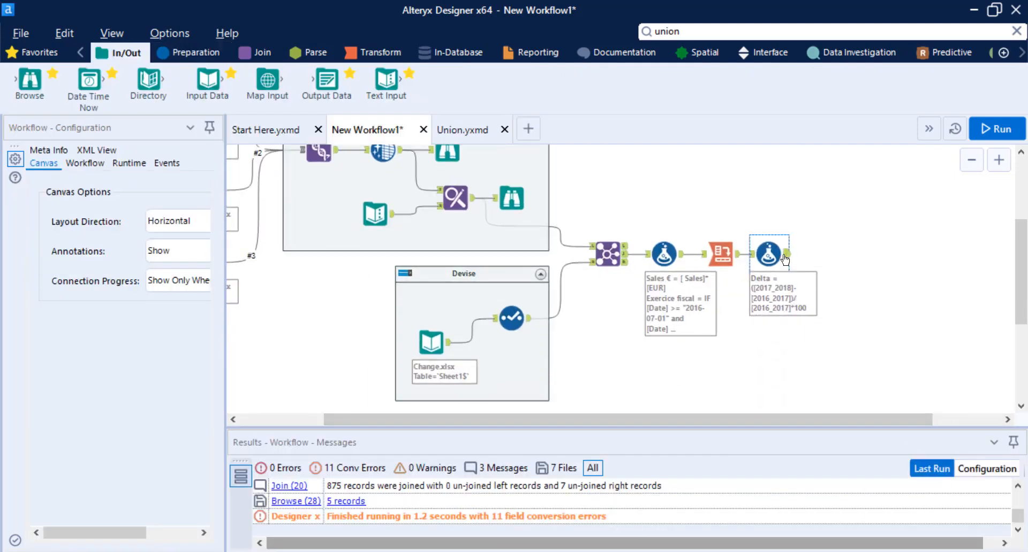
left_click_drag(631, 426, 601, 366)
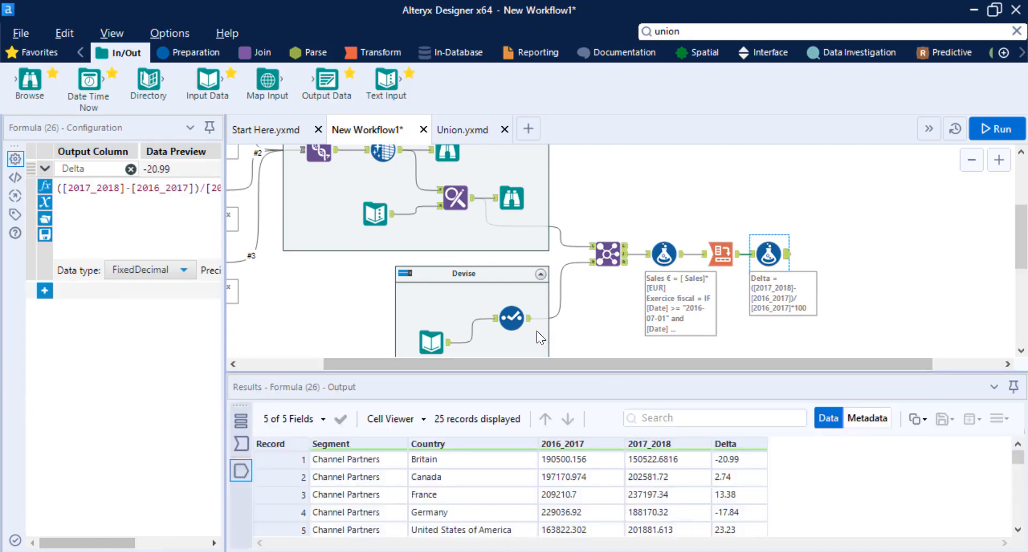
- Add a reporting Table tool connected to the Delta Formula tool and widen its configuration area to show all settings
left_click(531, 59)
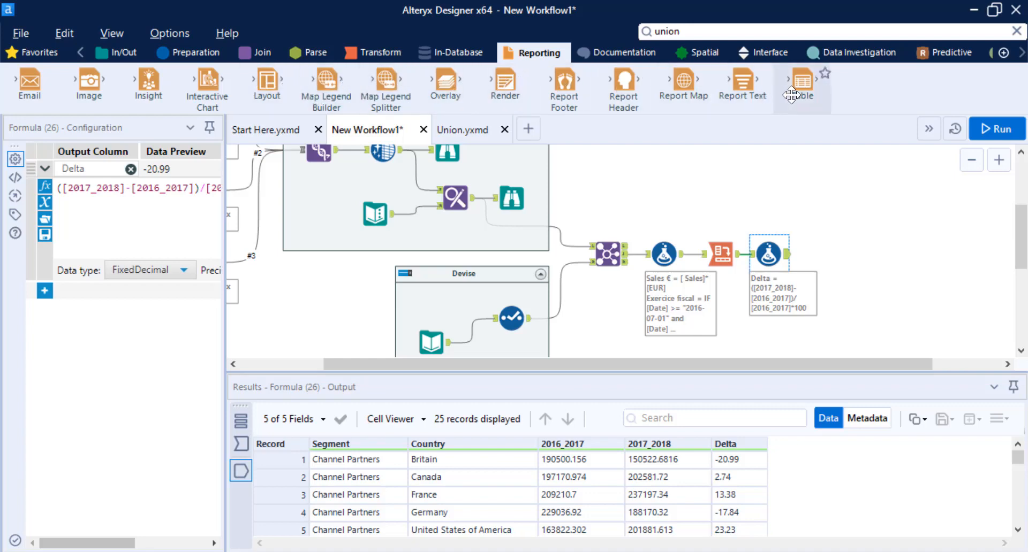
mouse_move(797, 93)
left_click_drag(797, 93, 821, 251)
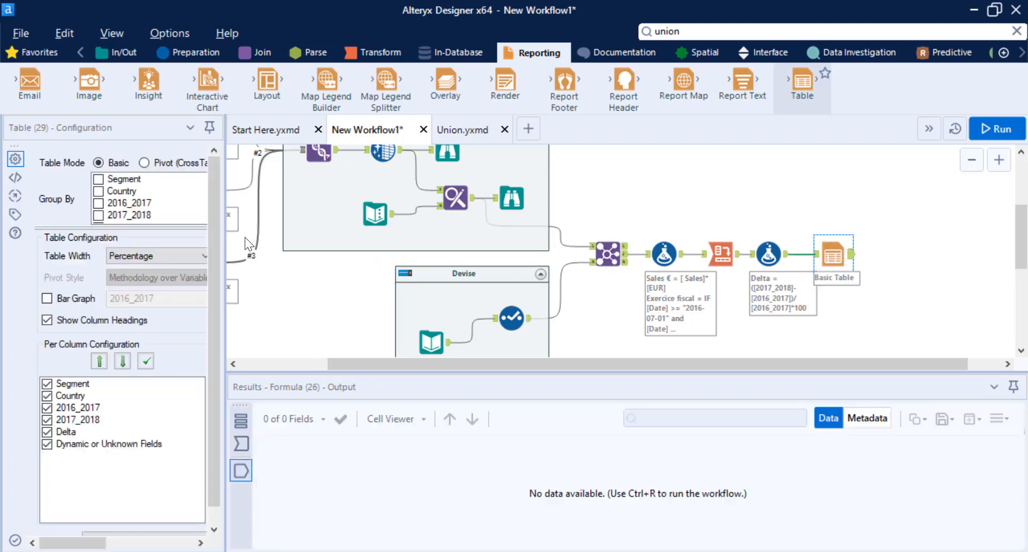
left_click_drag(226, 229, 613, 252)
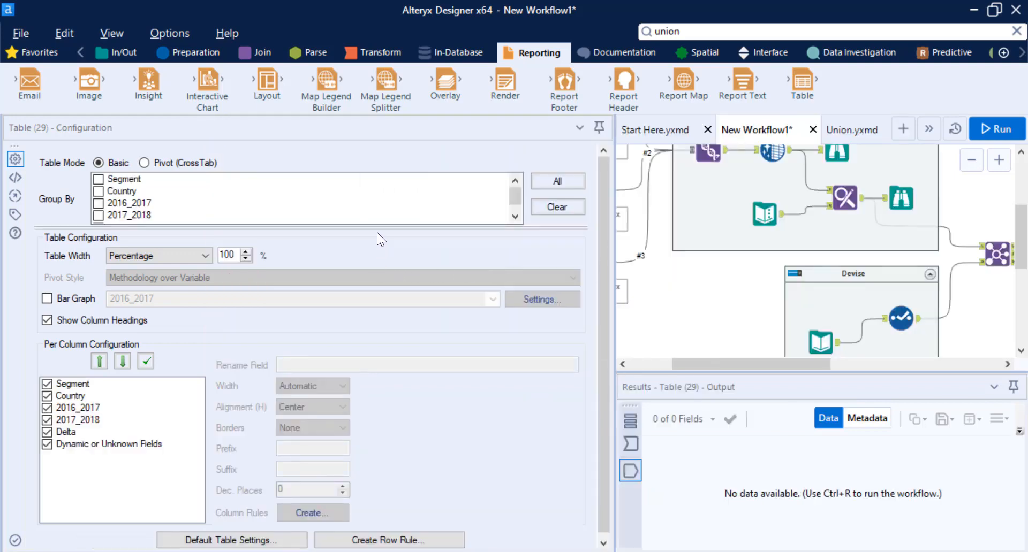
- Group the report table by Segment and enable a bar graph based on the Delta field
left_click(98, 180)
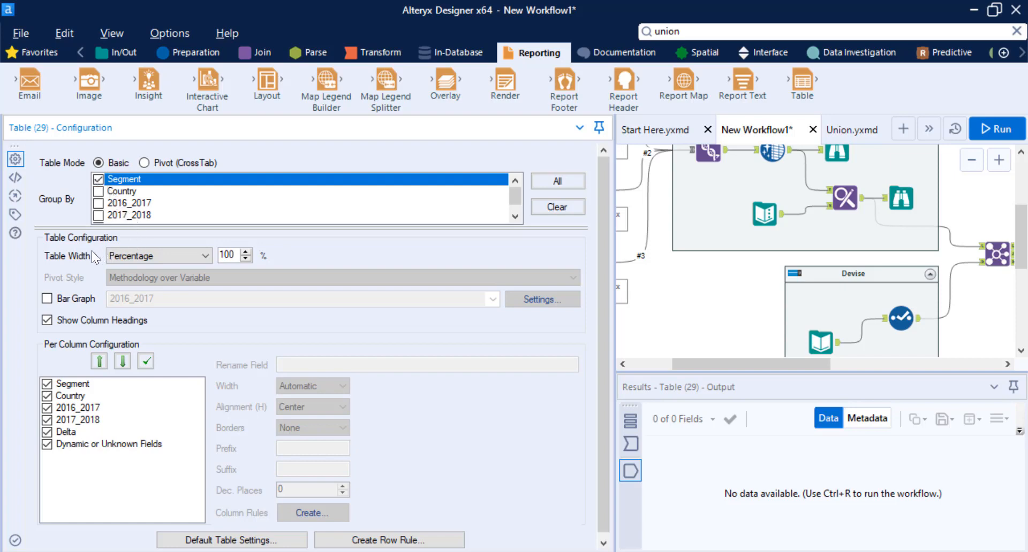
left_click(75, 297)
left_click(130, 296)
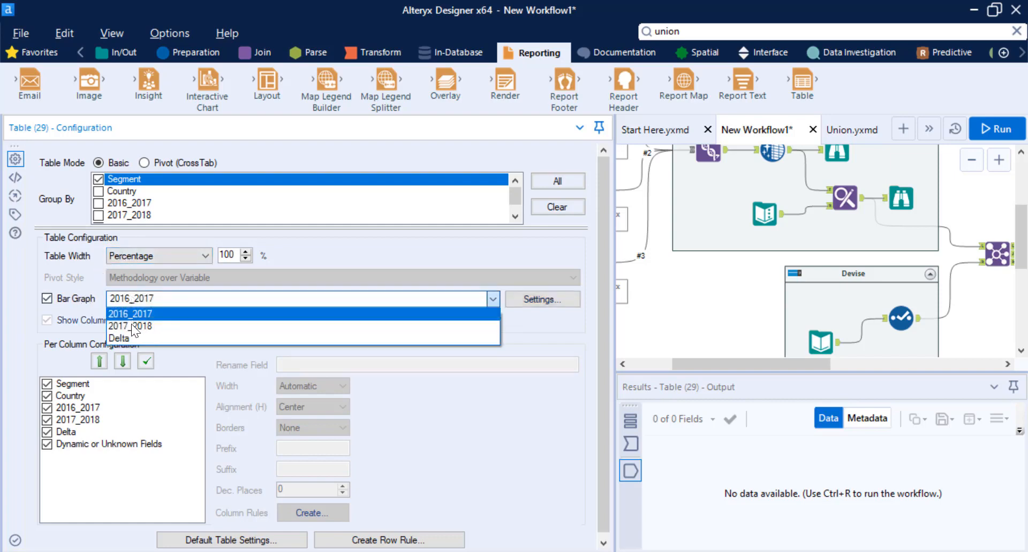
left_click(130, 339)
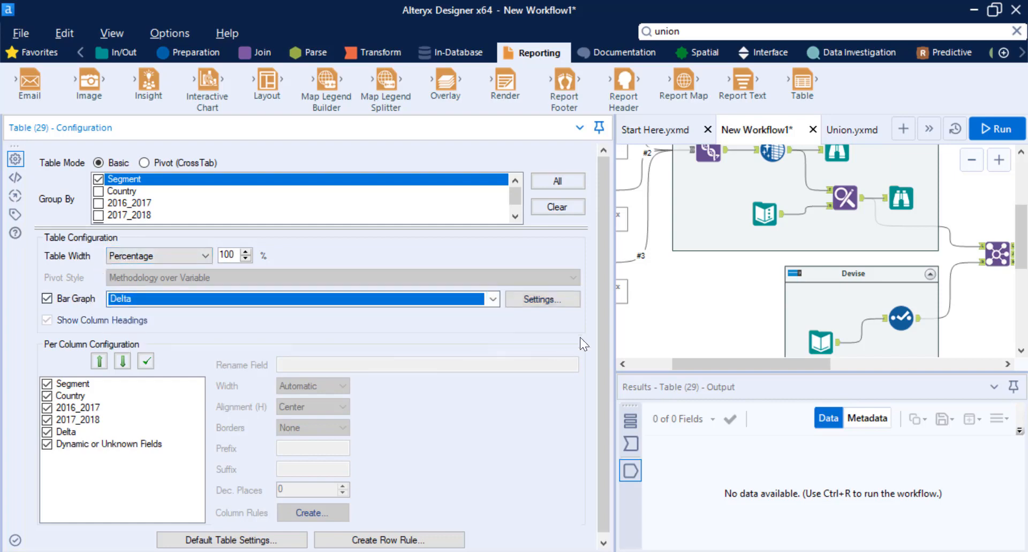
- Set the bar graph's color mode to Formula with the expression if ([Delta] < 0) then "Red" else "Green" endif
left_click(571, 303)
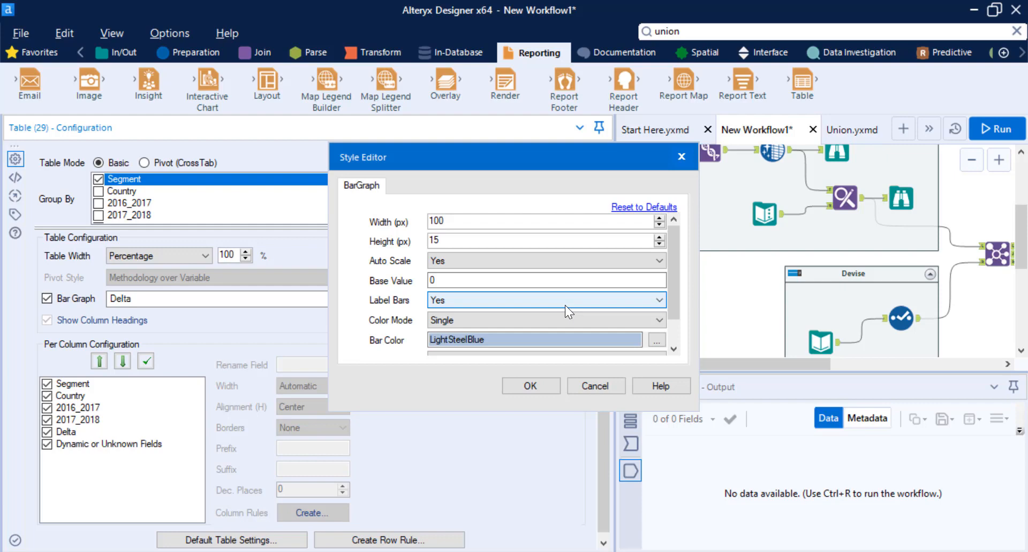
left_click(468, 324)
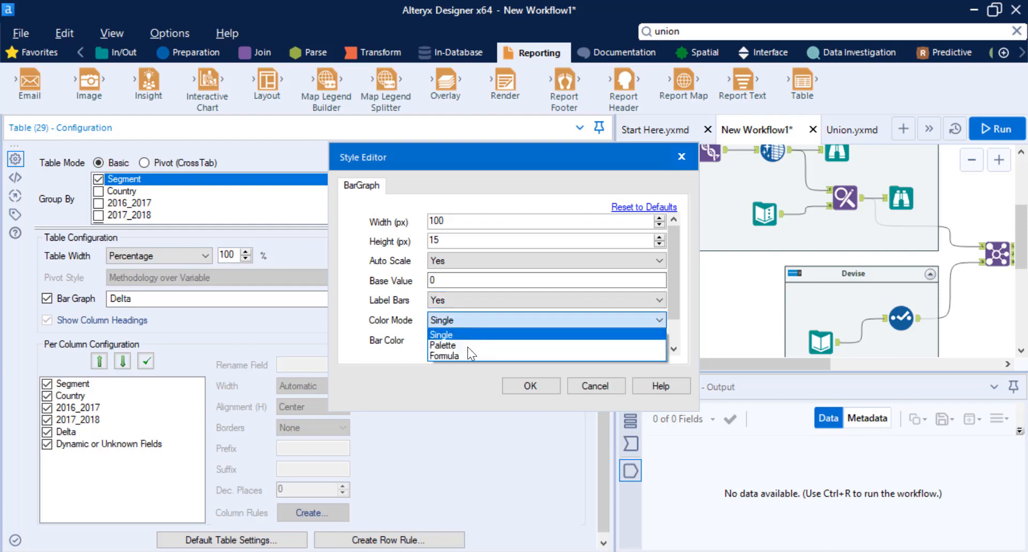
left_click(467, 354)
left_click(470, 339)
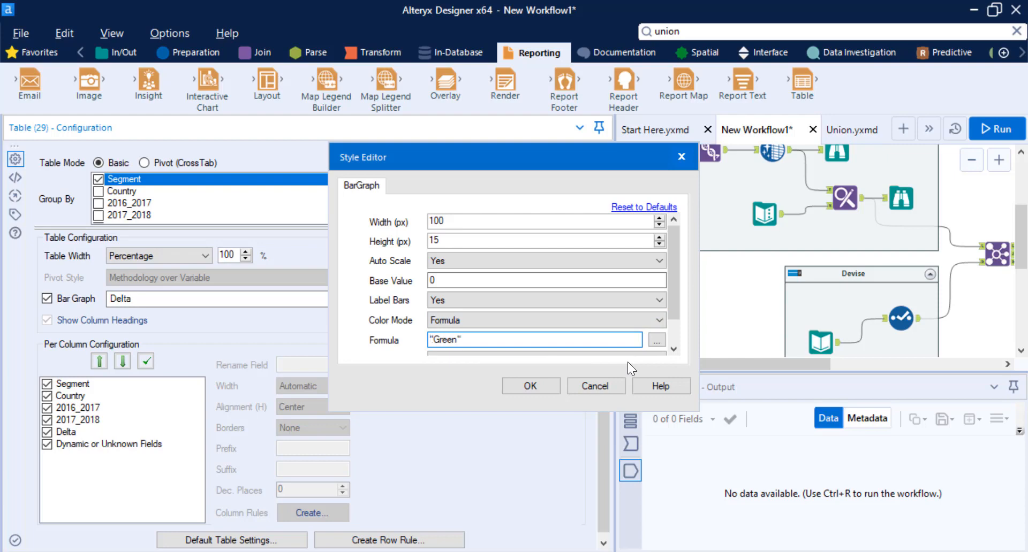
type("if [Delta] < 0 then \"")
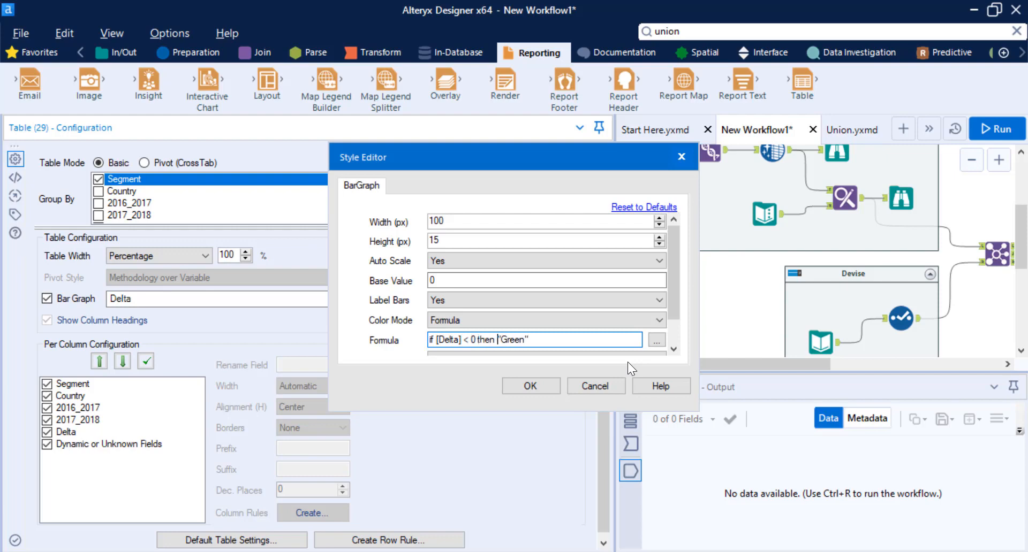
type("Red\" else")
key("End")
type("endif")
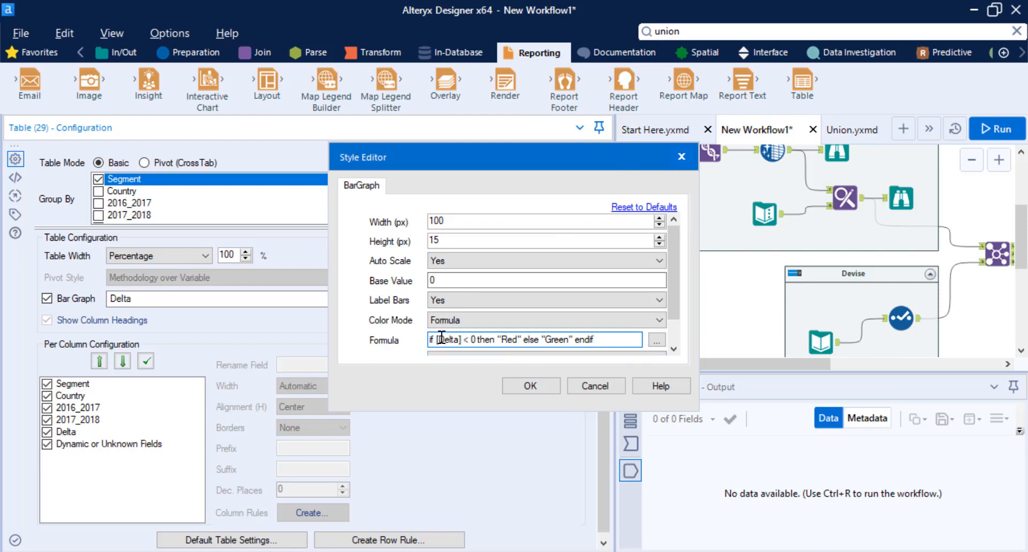
type("(")
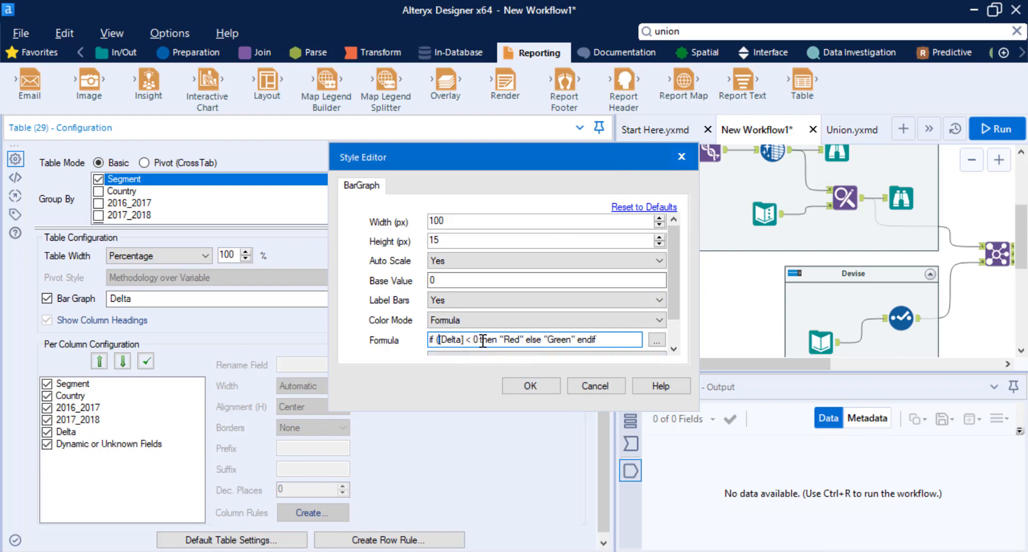
type(")")
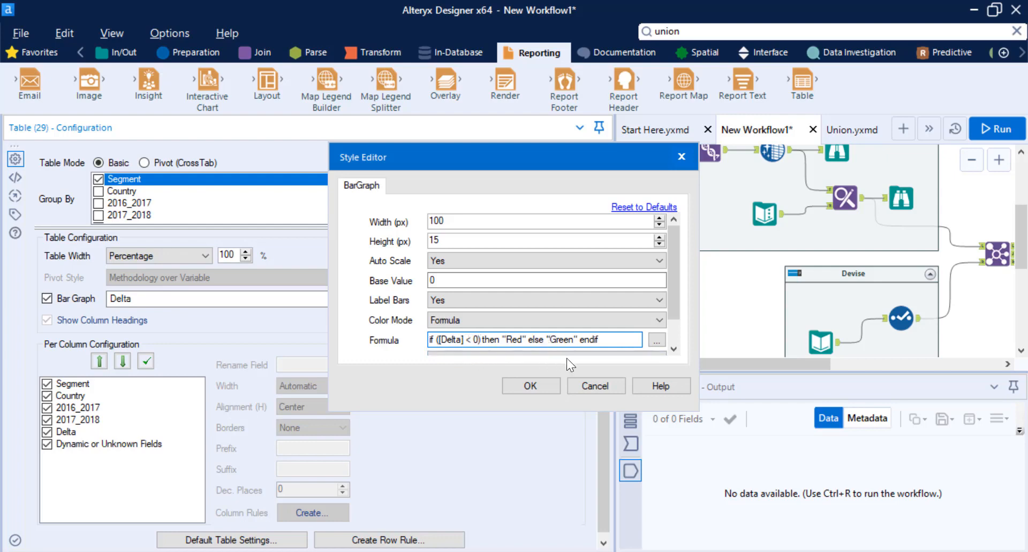
left_click(553, 385)
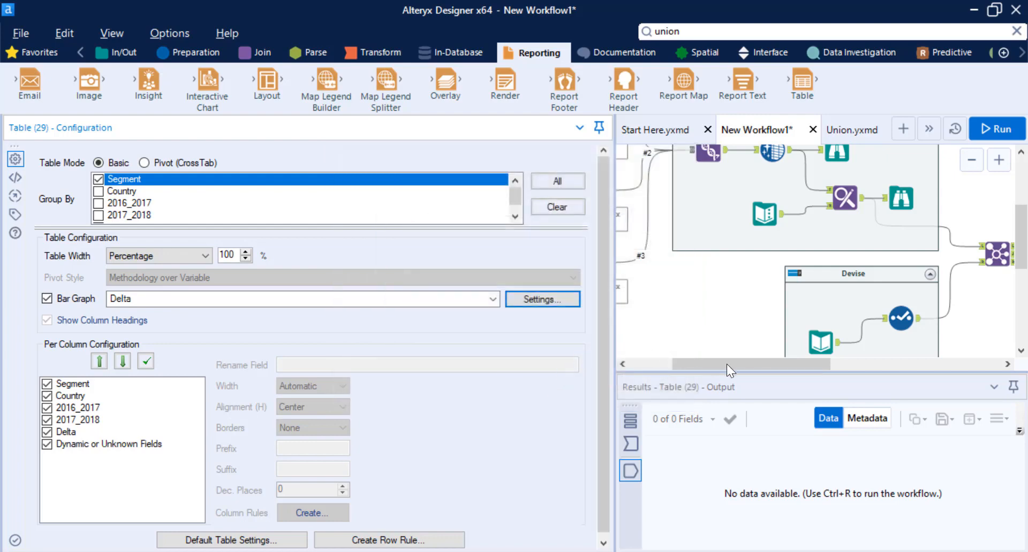
- Add a Browse tool connected to the Table tool's output and run the workflow
left_click_drag(727, 364, 859, 364)
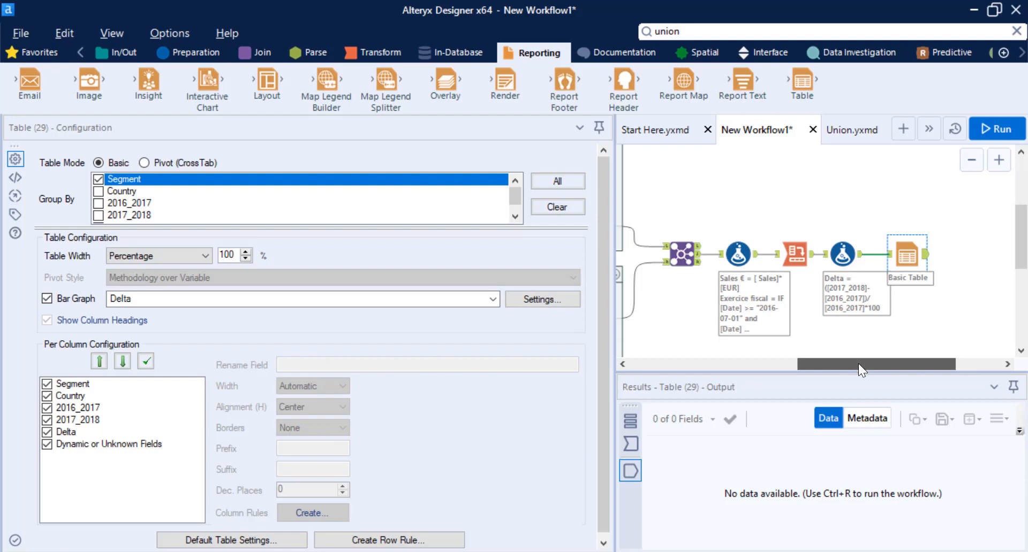
left_click(135, 53)
left_click_drag(30, 80, 942, 254)
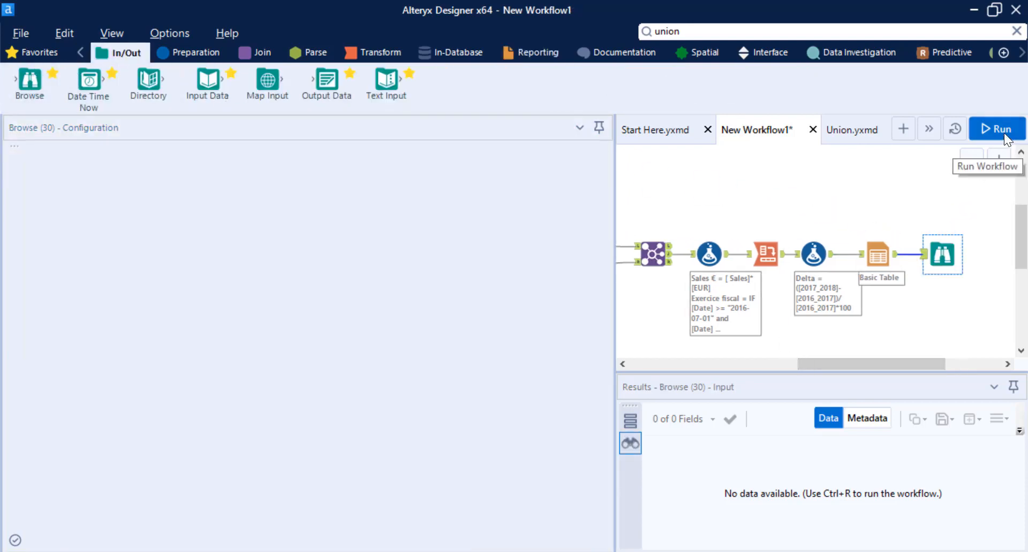
left_click(1004, 133)
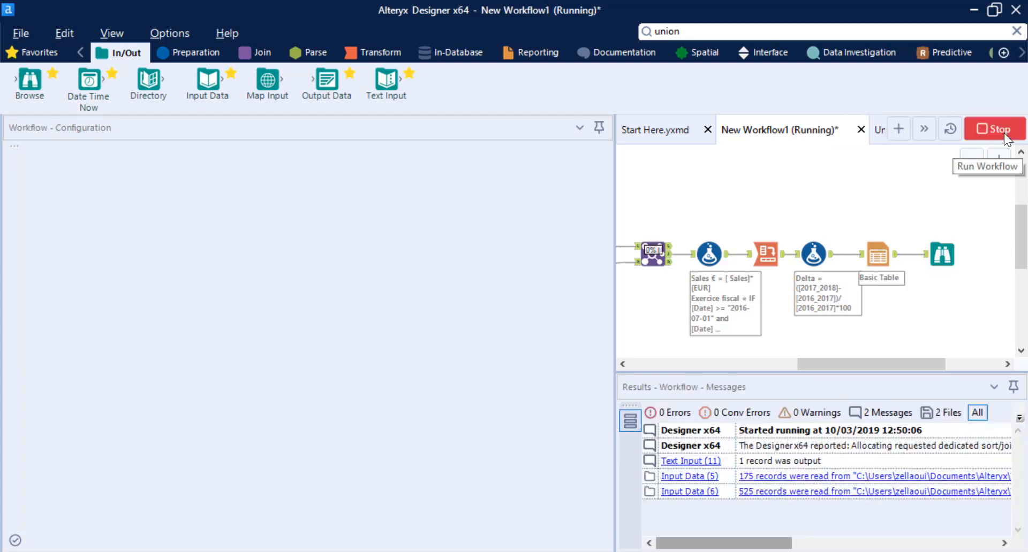
- Examine the Browse tool's report tables for every segment, including the colored Delta bars
left_click(937, 256)
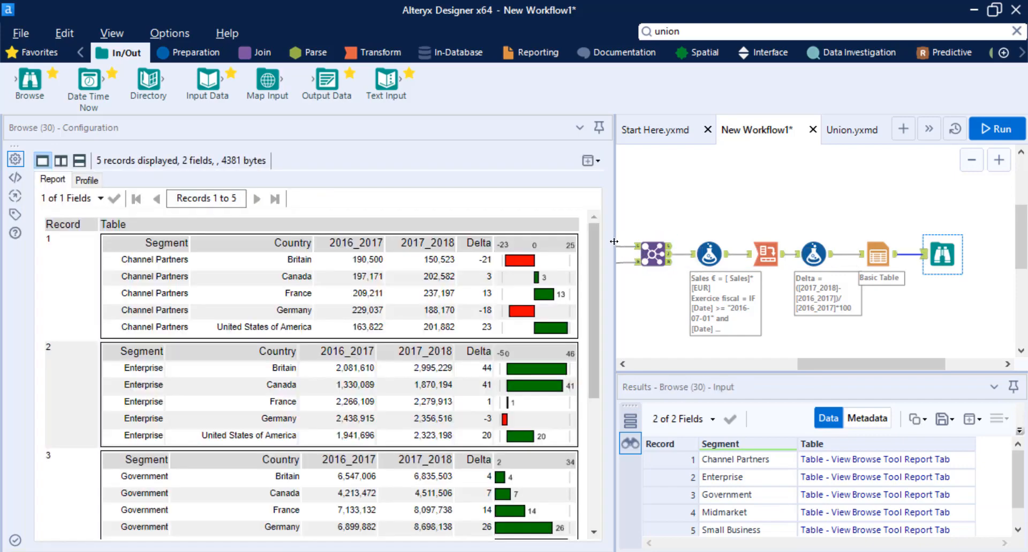
left_click_drag(128, 241, 130, 294)
left_click(136, 303)
scroll(137, 306, "down", 4)
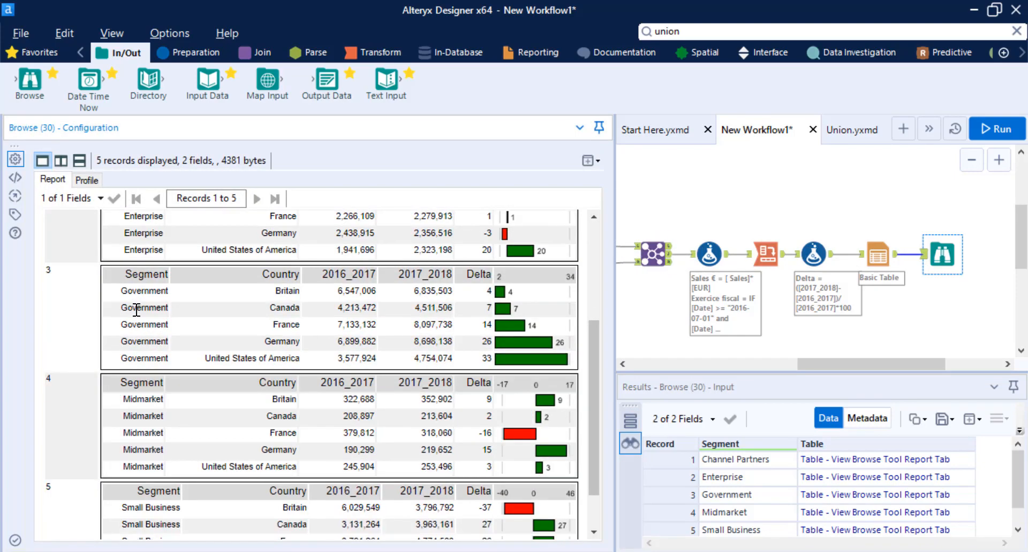
scroll(141, 310, "up", 2)
scroll(149, 310, "up", 2)
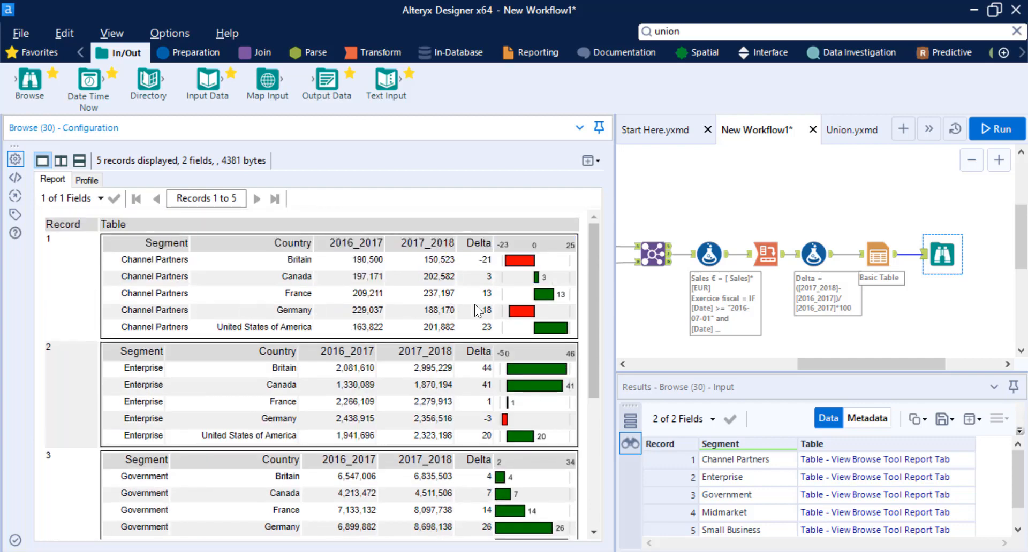
scroll(530, 284, "down", 4)
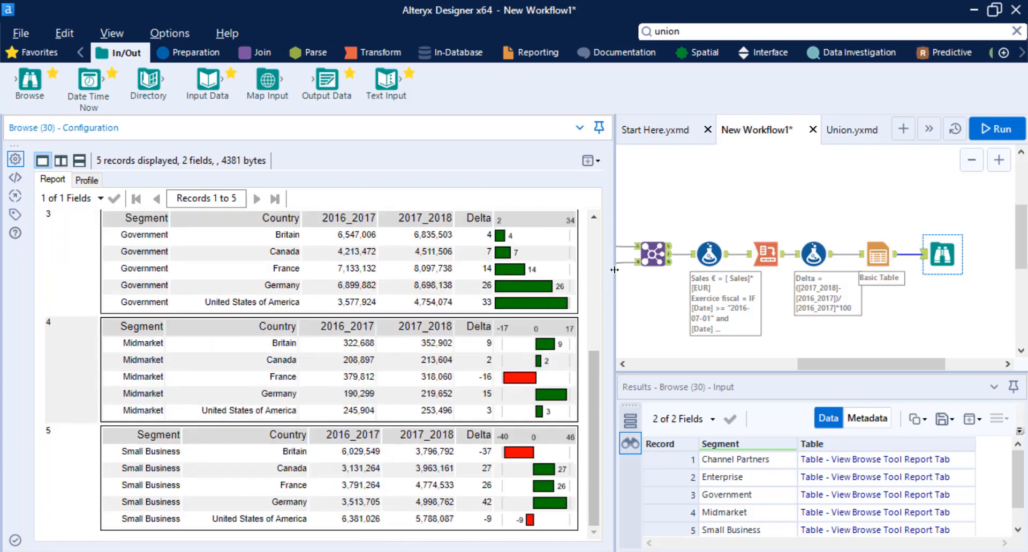
- Make room before the Browse tool and insert a Report Footer tool on the connection between Table and Browse
left_click_drag(614, 270, 258, 267)
left_click_drag(619, 362, 583, 364)
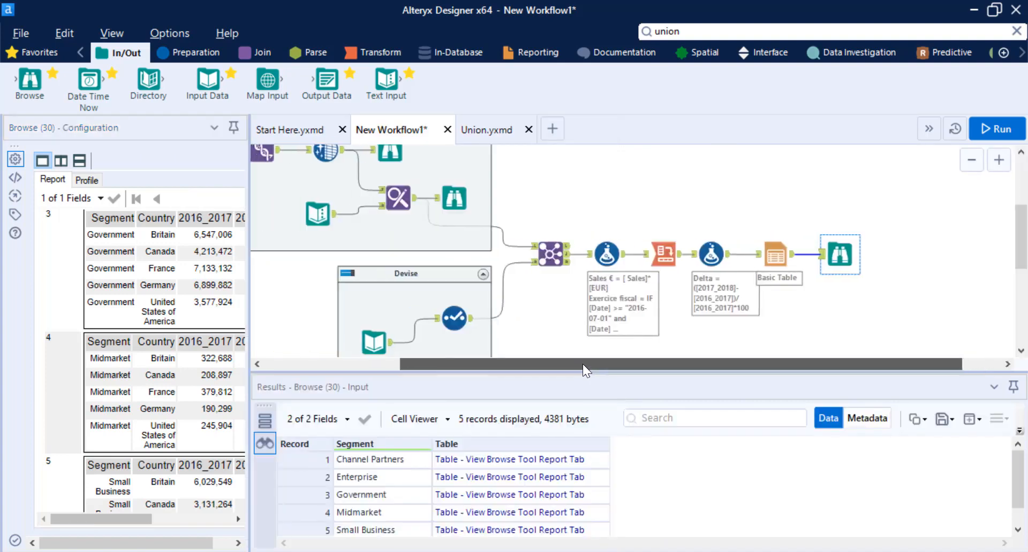
left_click_drag(831, 268, 911, 268)
left_click(545, 52)
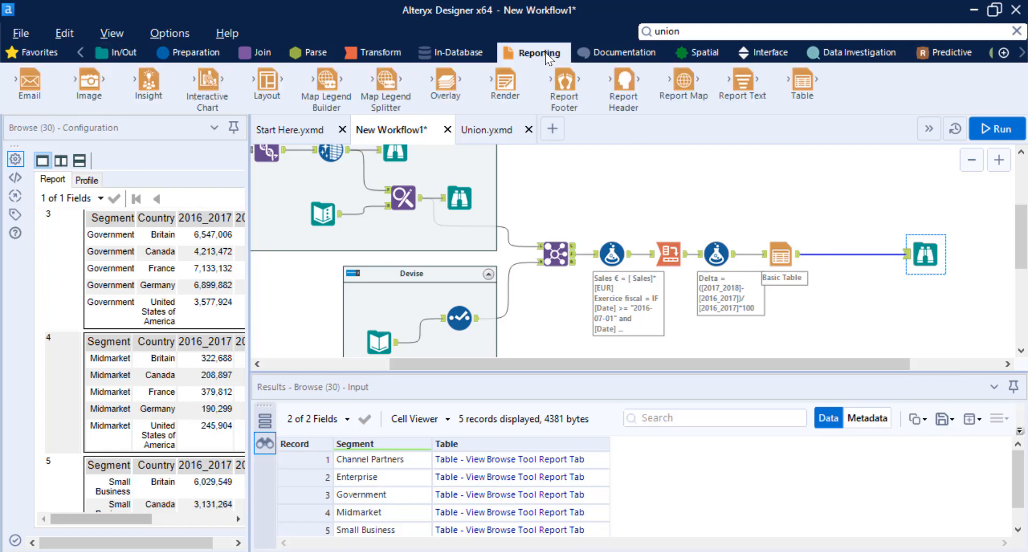
left_click_drag(568, 76, 831, 255)
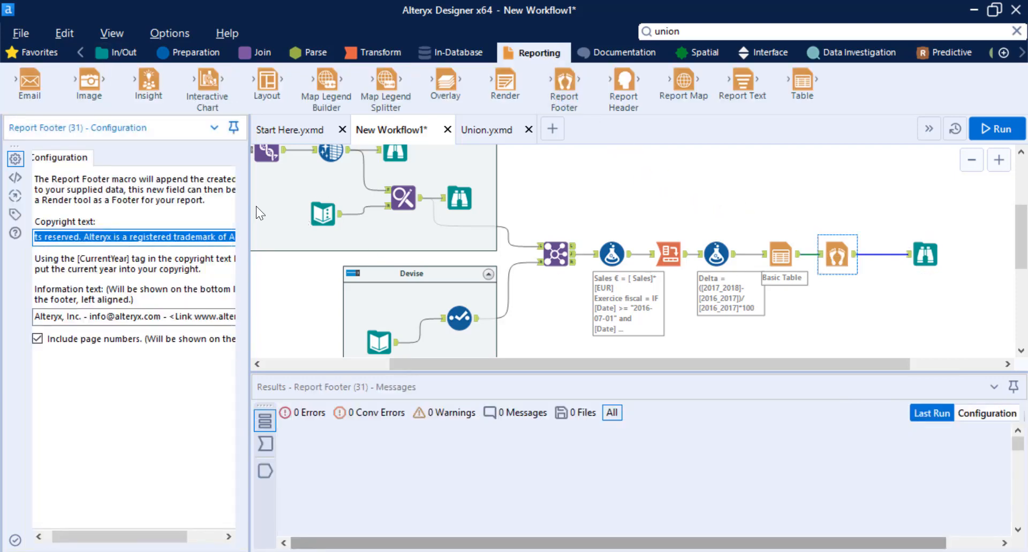
- Review the Report Footer's copyright text, its [CurrentYear] tag and the information text in a wider configuration area
left_click_drag(251, 205, 621, 205)
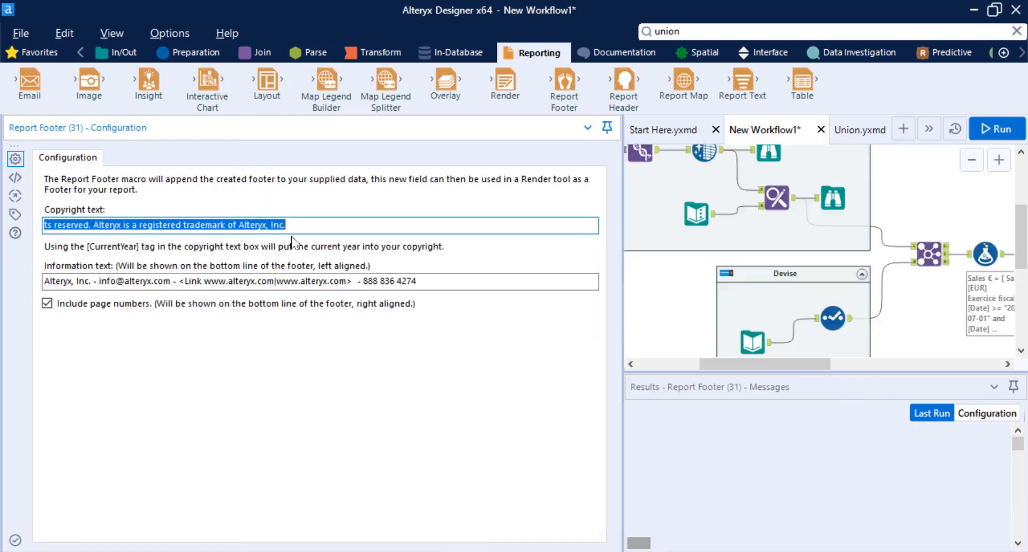
left_click(331, 230)
left_click_drag(62, 218, 18, 214)
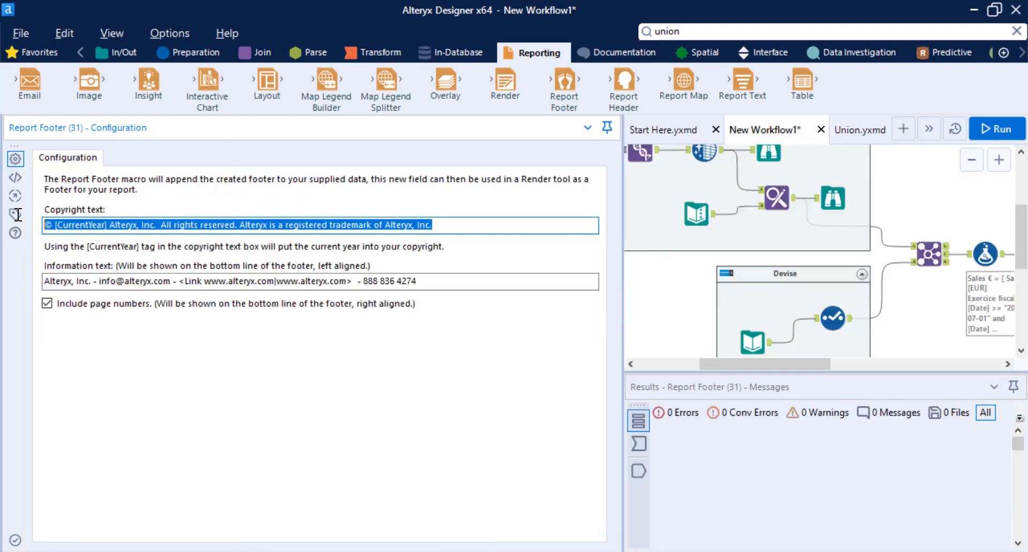
left_click(133, 282)
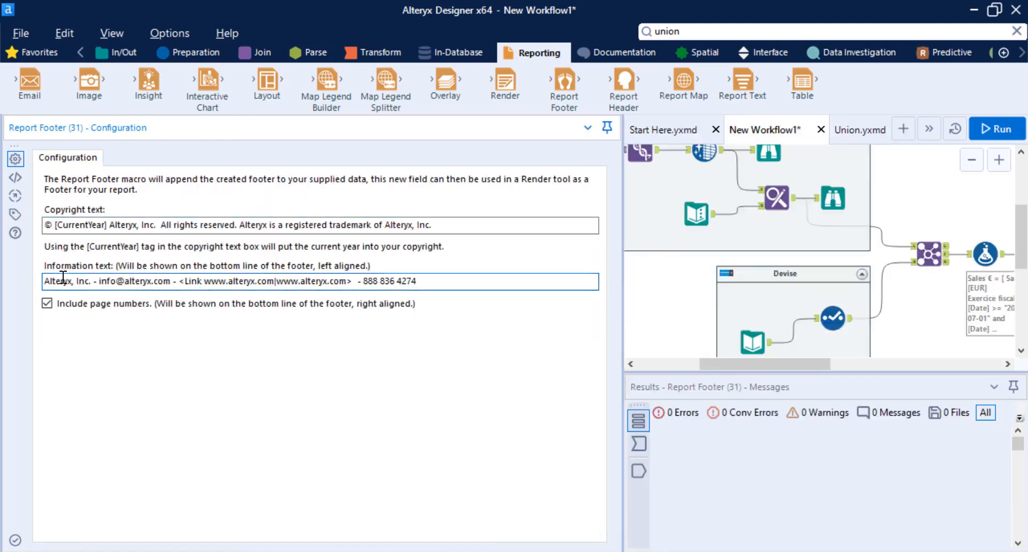
left_click_drag(57, 282, 148, 284)
left_click_drag(110, 224, 235, 226)
left_click(267, 281)
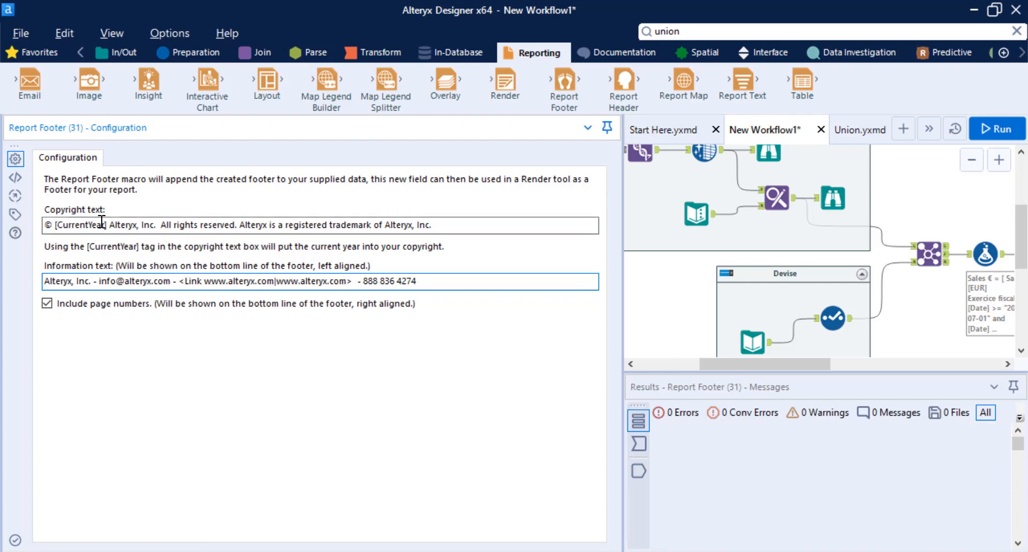
left_click_drag(107, 224, 58, 225)
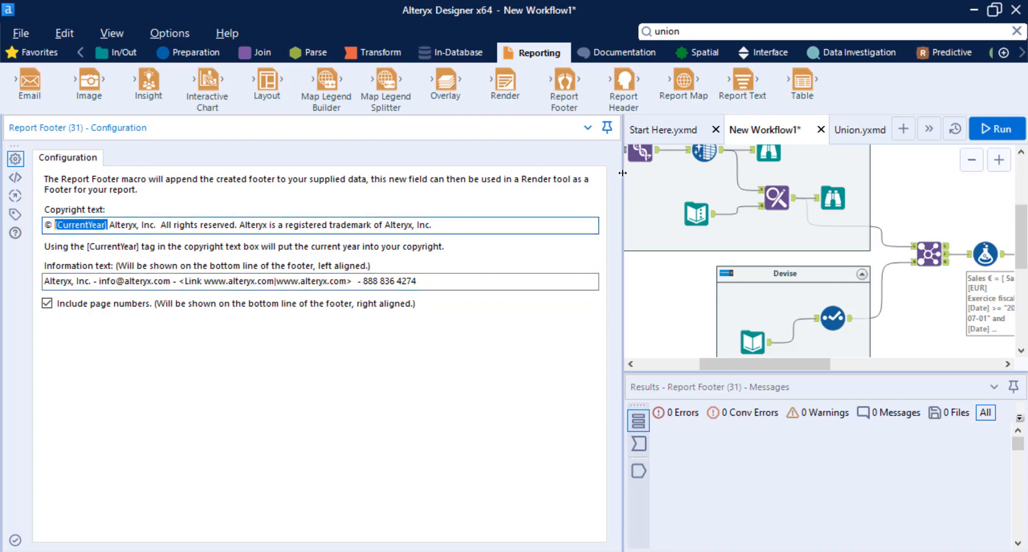
- Insert a Report Header tool between Report Footer and Browse, with the report title "Performance des ventes par Segment & par Pays"
left_click_drag(623, 175, 177, 185)
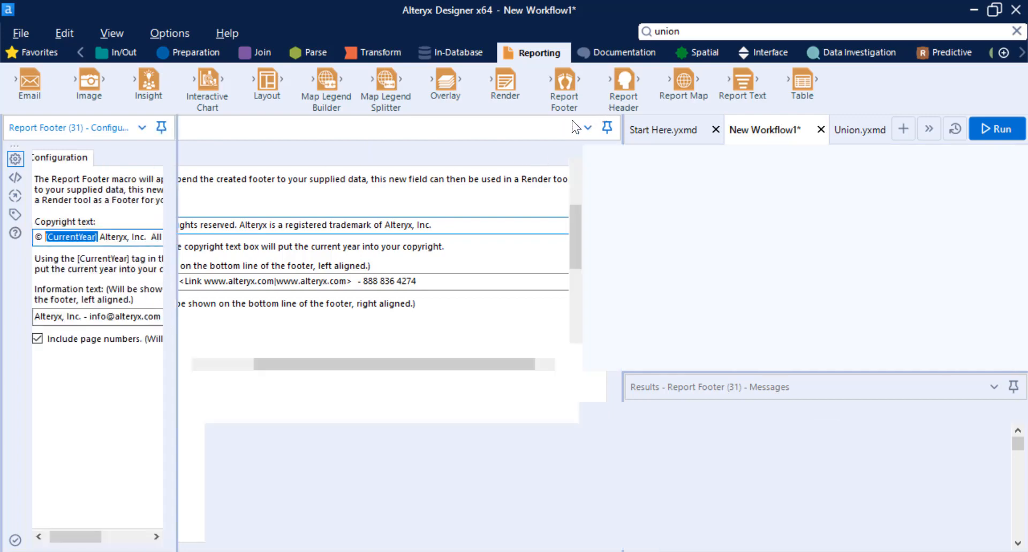
left_click_drag(629, 92, 829, 254)
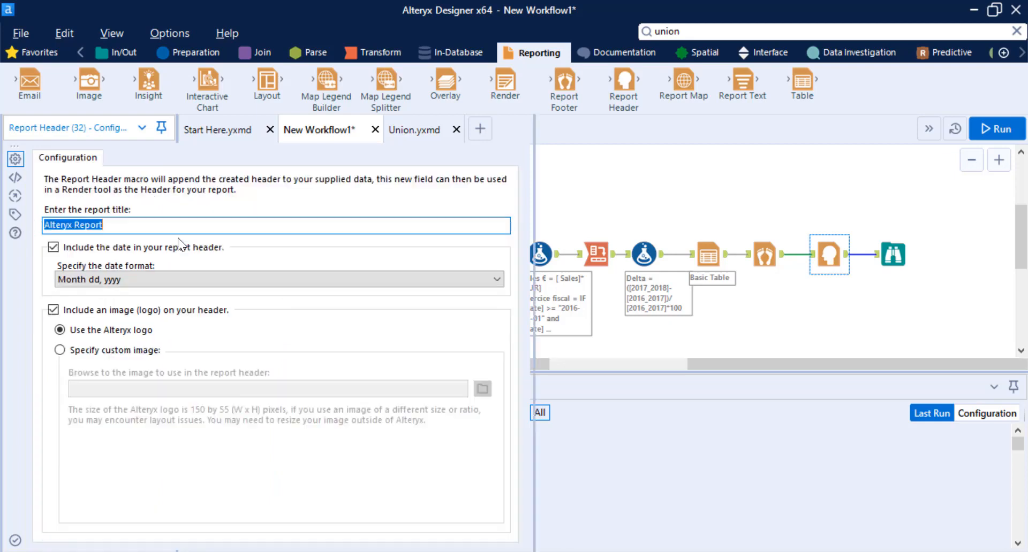
type("Perf")
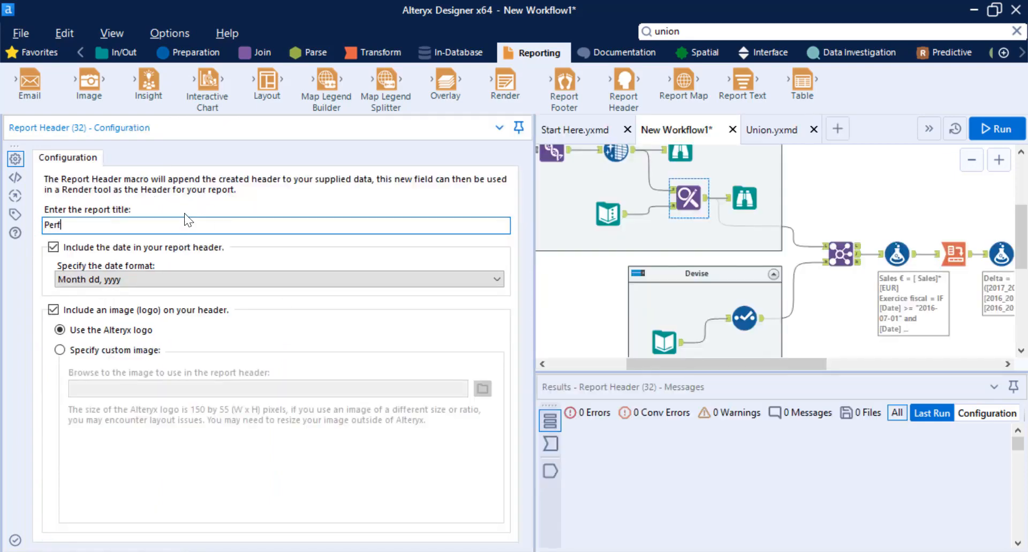
type("ormance des ventes par Se")
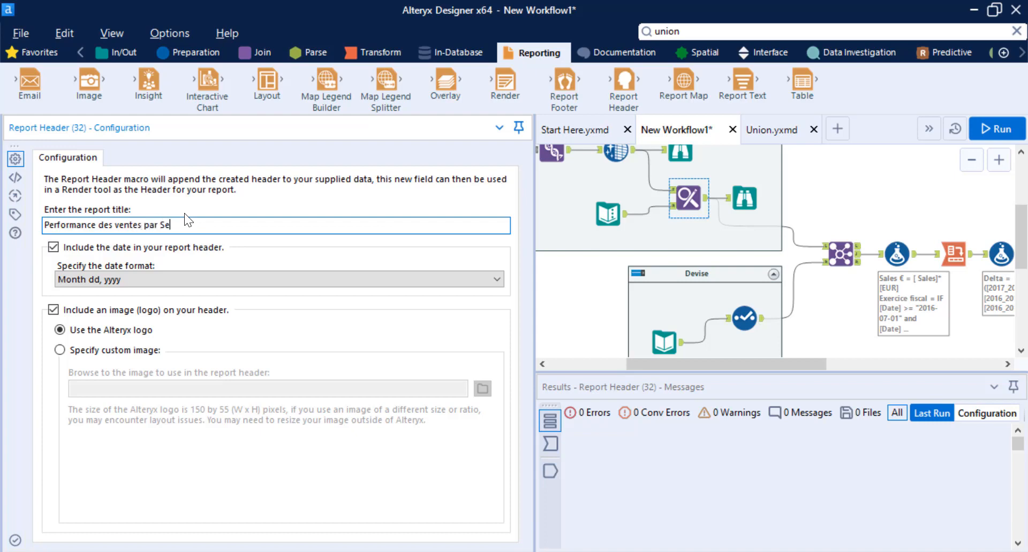
type("gment & par par")
key("BackSpace")
key("BackSpace")
key("BackSpace")
key("BackSpace")
type("Pays")
double_click(216, 279)
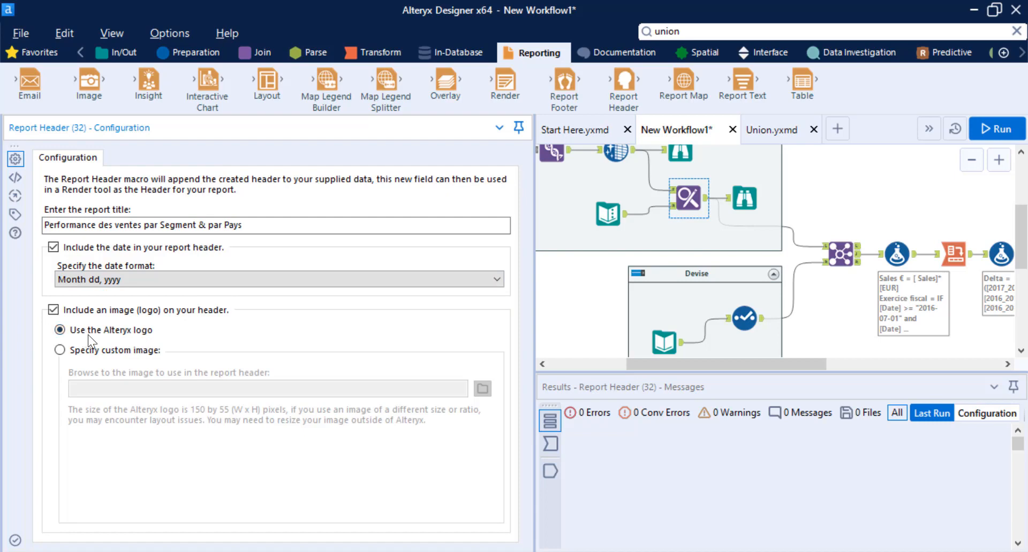
left_click(99, 352)
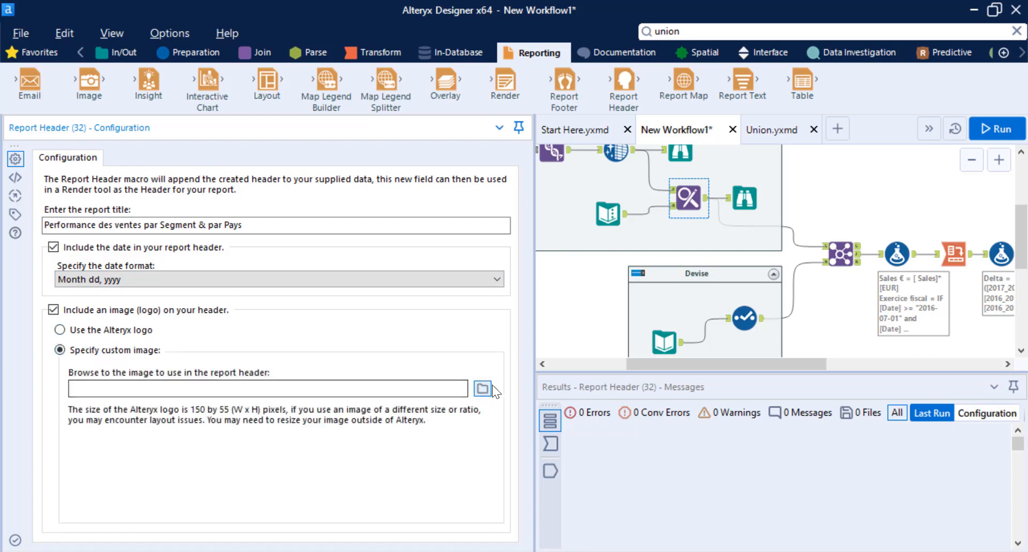
left_click(149, 333)
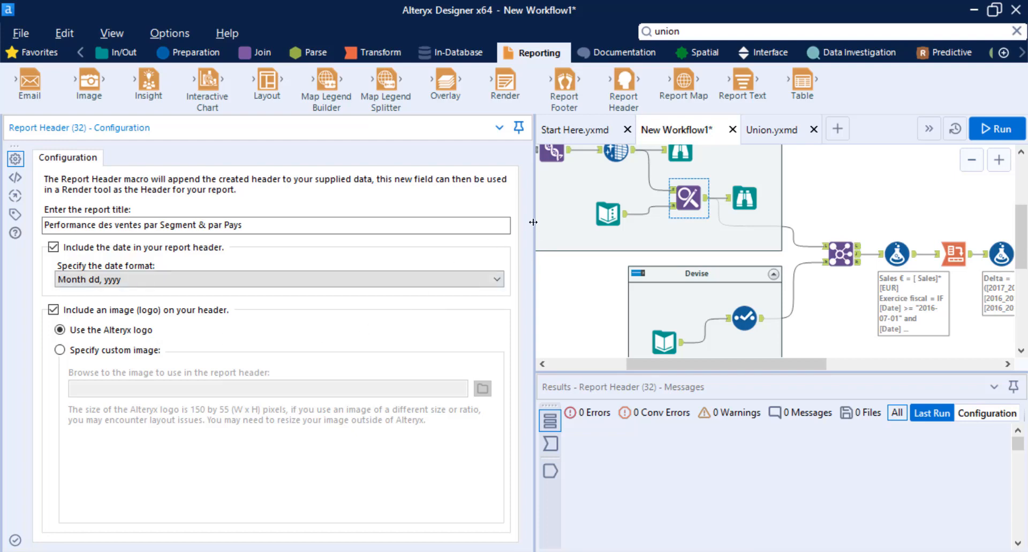
- Replace the Browse tool at the end of the workflow with a Render tool connected to the Report Header
left_click_drag(533, 222, 177, 234)
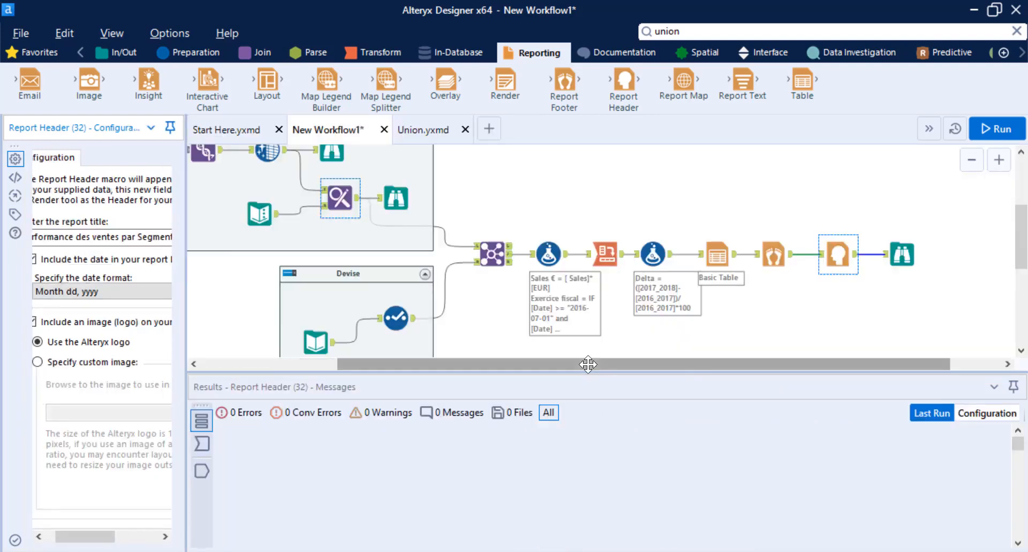
left_click_drag(588, 364, 617, 366)
left_click(868, 257)
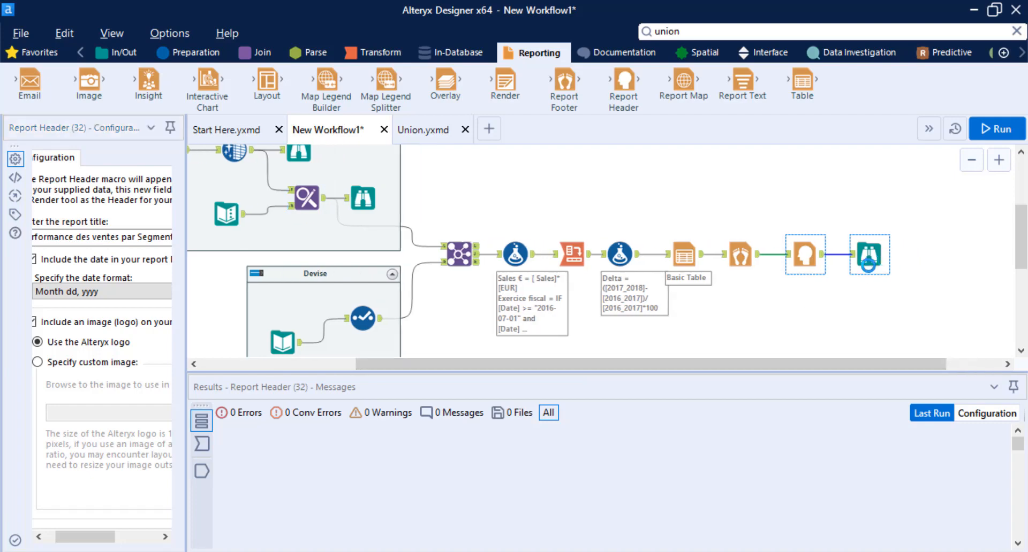
left_click(851, 276)
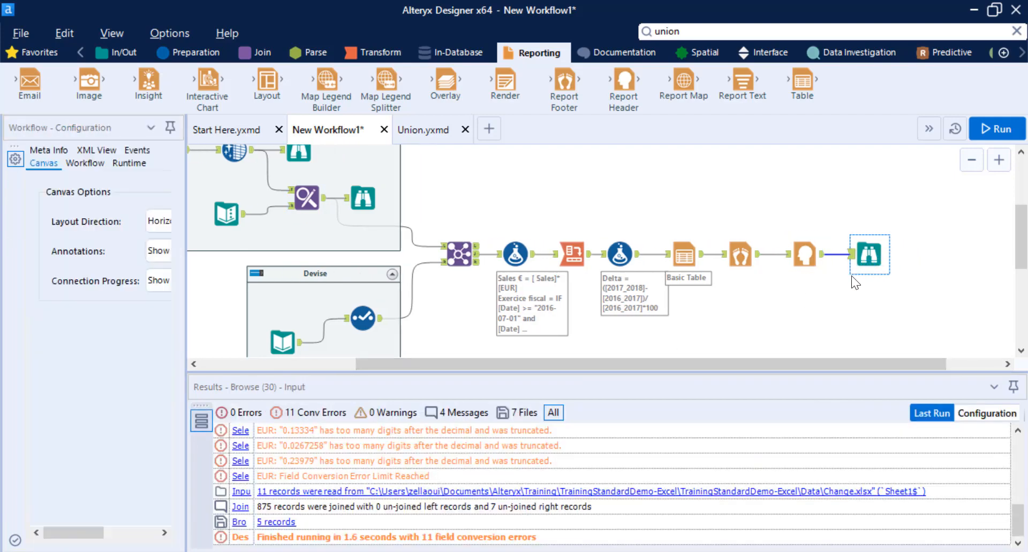
key("Delete")
left_click_drag(505, 83, 844, 269)
- Set the Render output to a specific PDF file named "Analyse performance des ventes" in the Demo Excel folder
left_click(290, 171)
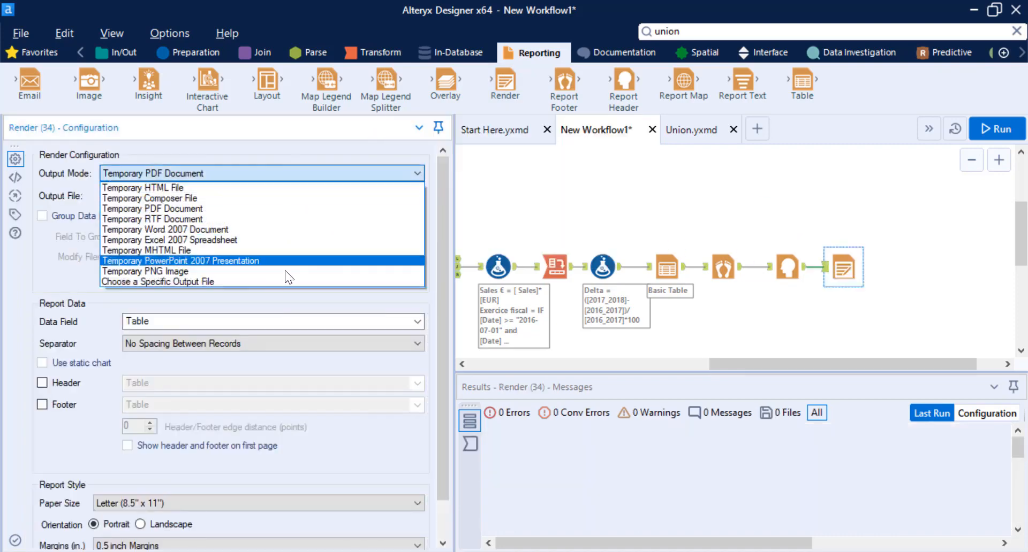
left_click(284, 280)
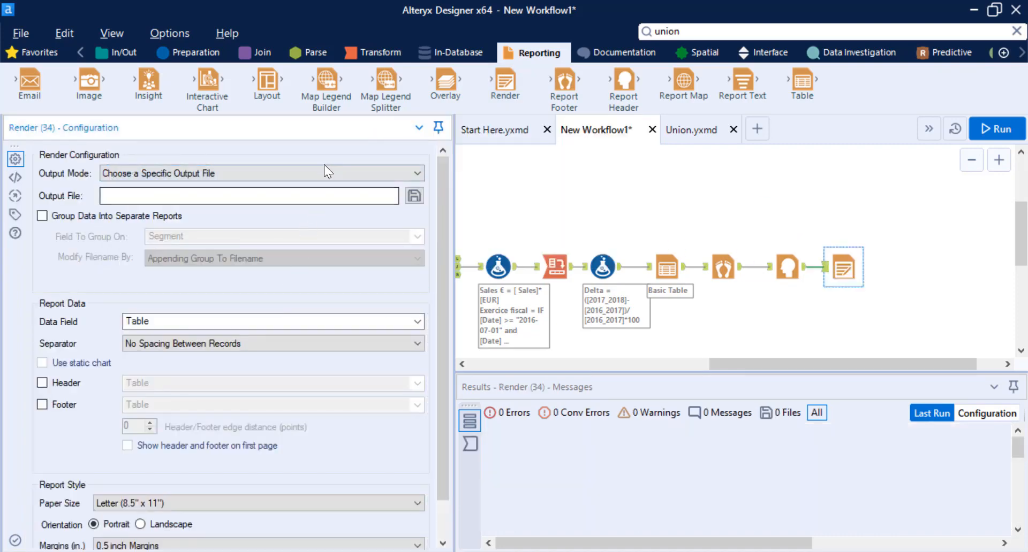
left_click(414, 195)
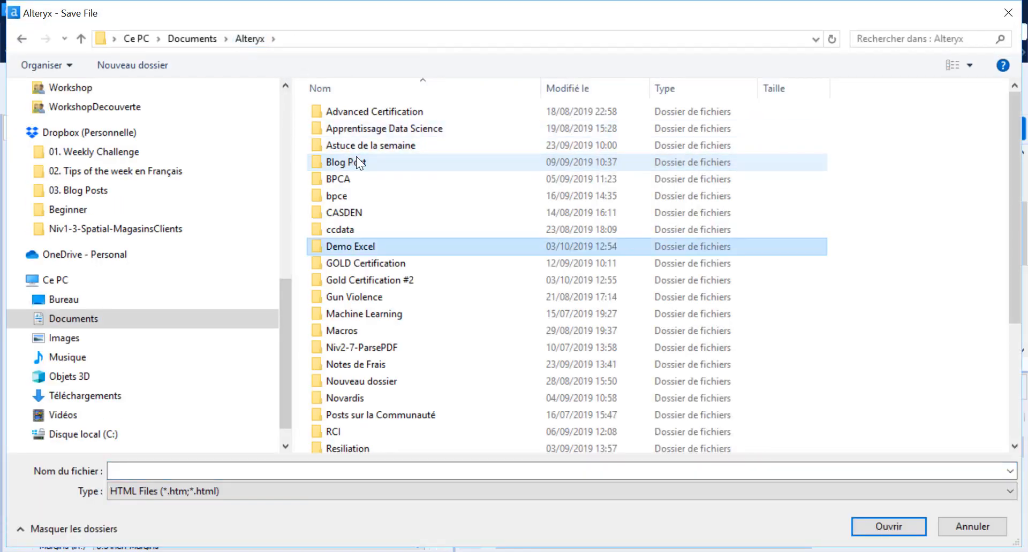
left_click(240, 491)
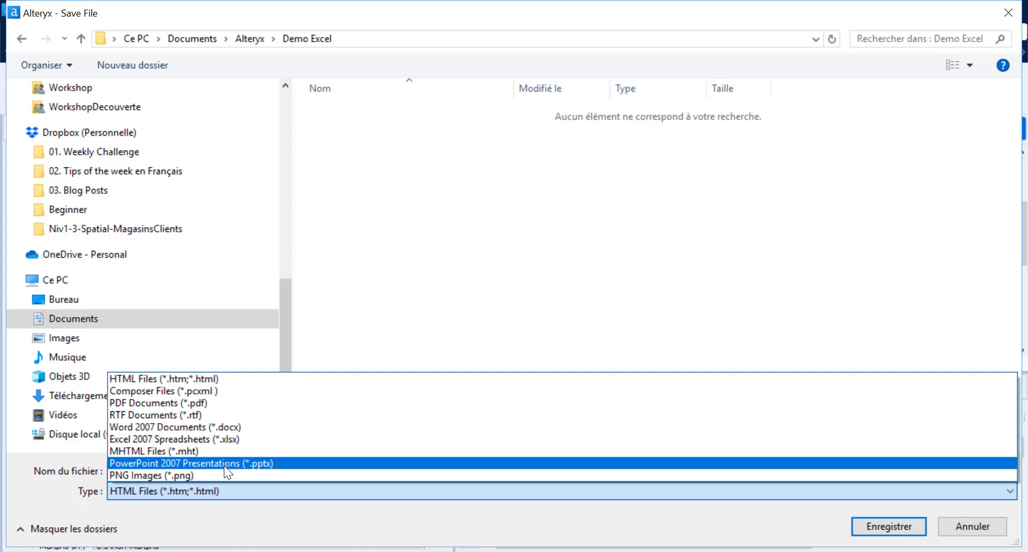
left_click(220, 403)
type("Pe")
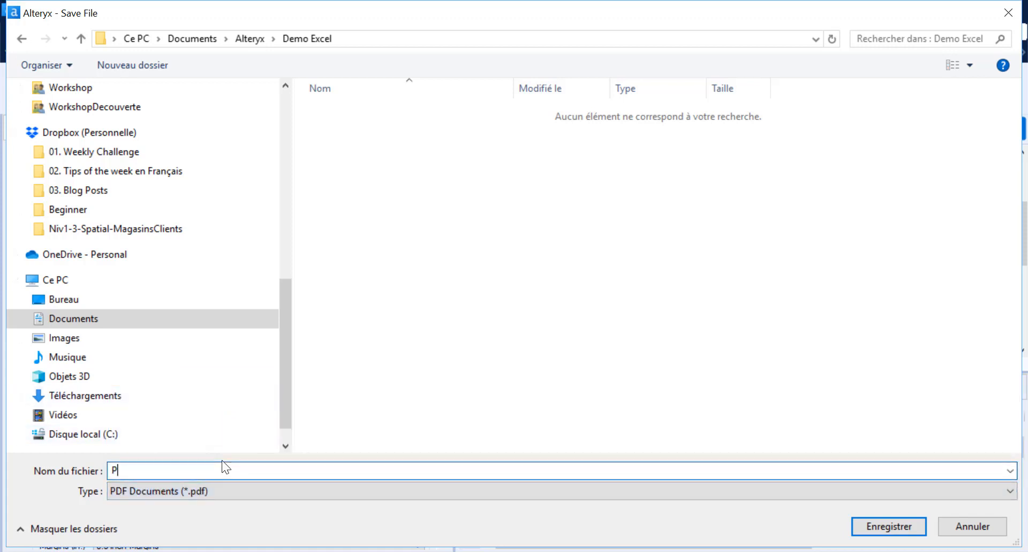
key("BackSpace")
key("BackSpace")
type("Analys")
type("e performance des")
key("Return")
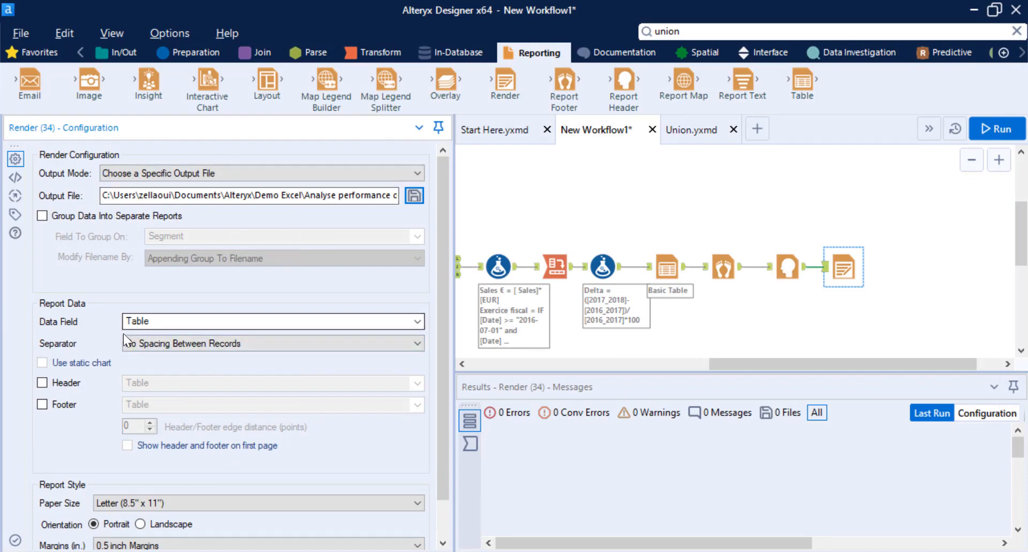
- Enable the report's header and footer in the Render tool, using the Header and Footer fields
left_click(54, 384)
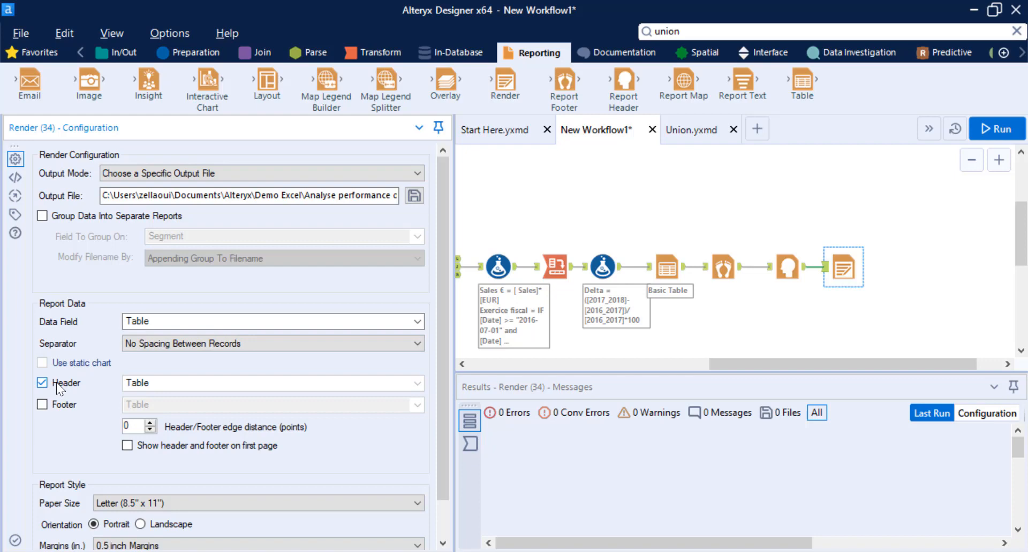
left_click(160, 384)
left_click(160, 419)
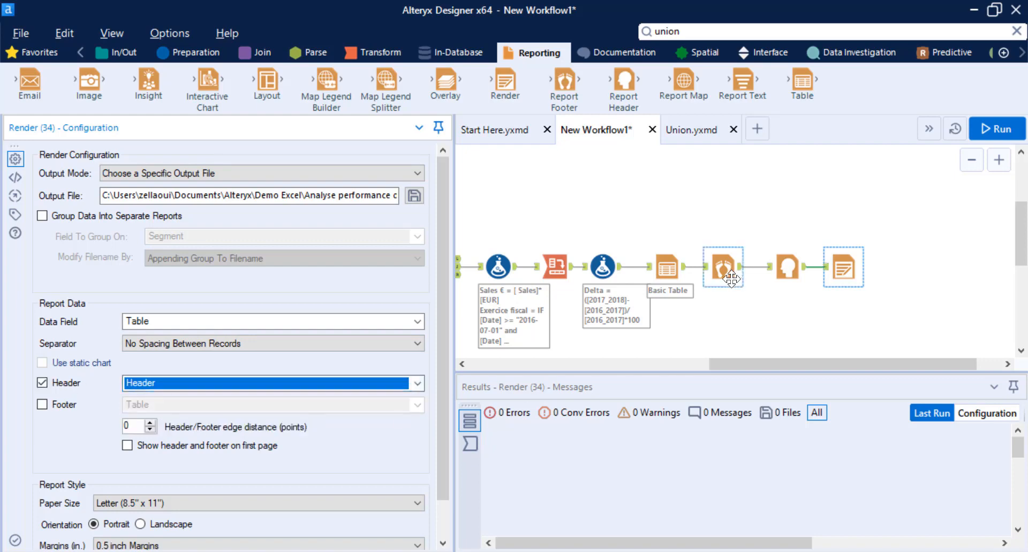
left_click(67, 399)
left_click(134, 403)
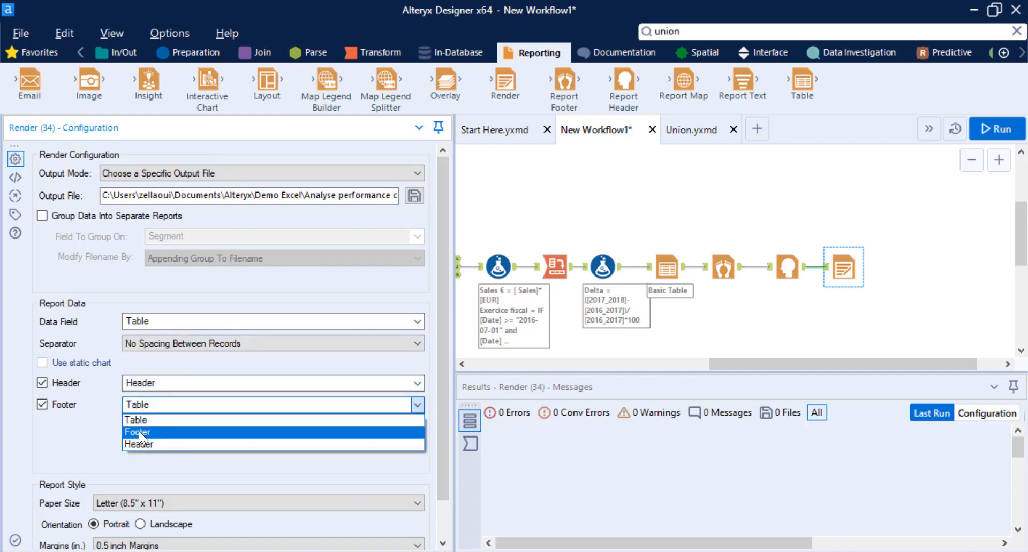
left_click(139, 431)
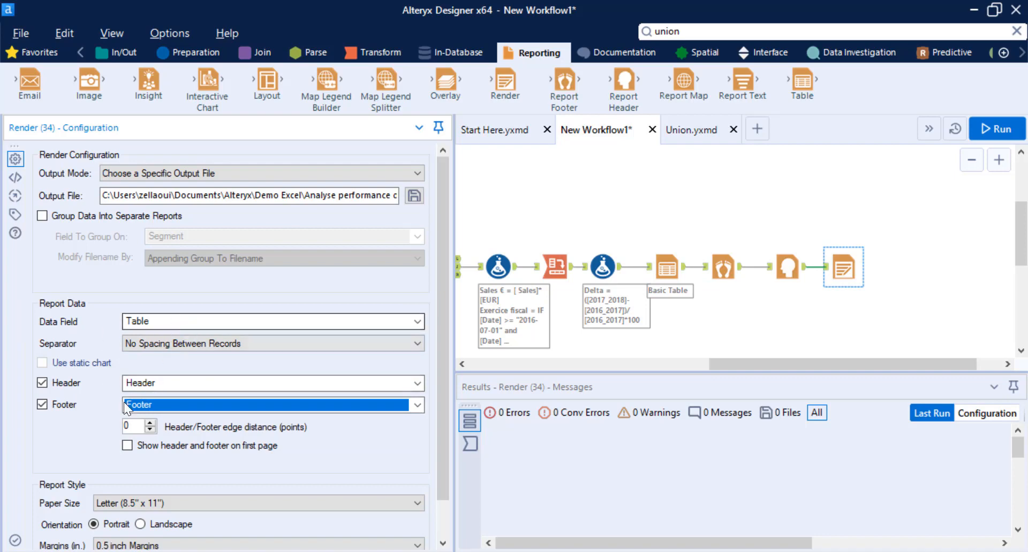
- Set the report to A4 paper in Landscape orientation, with the header and footer shown on the first page
scroll(94, 420, "down", 1)
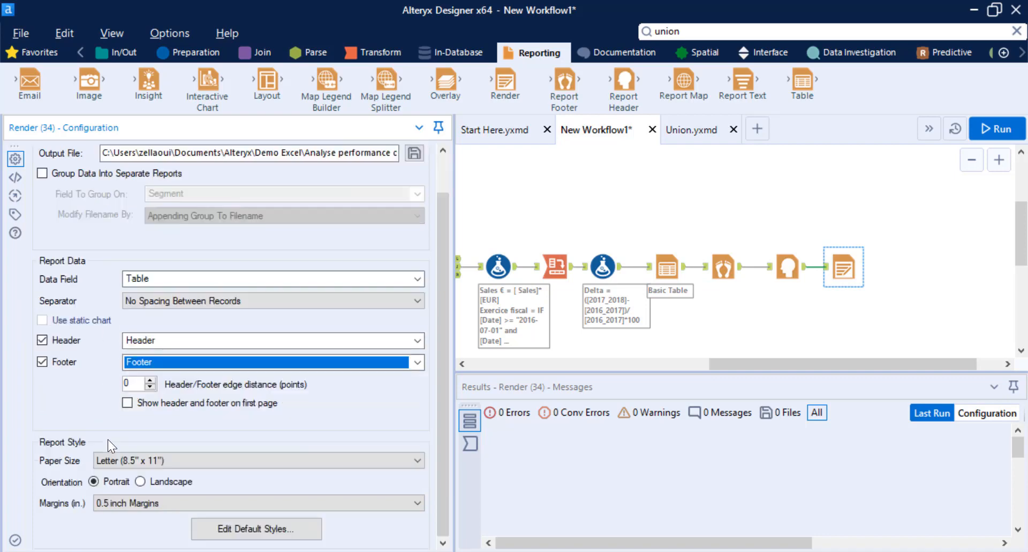
left_click(143, 463)
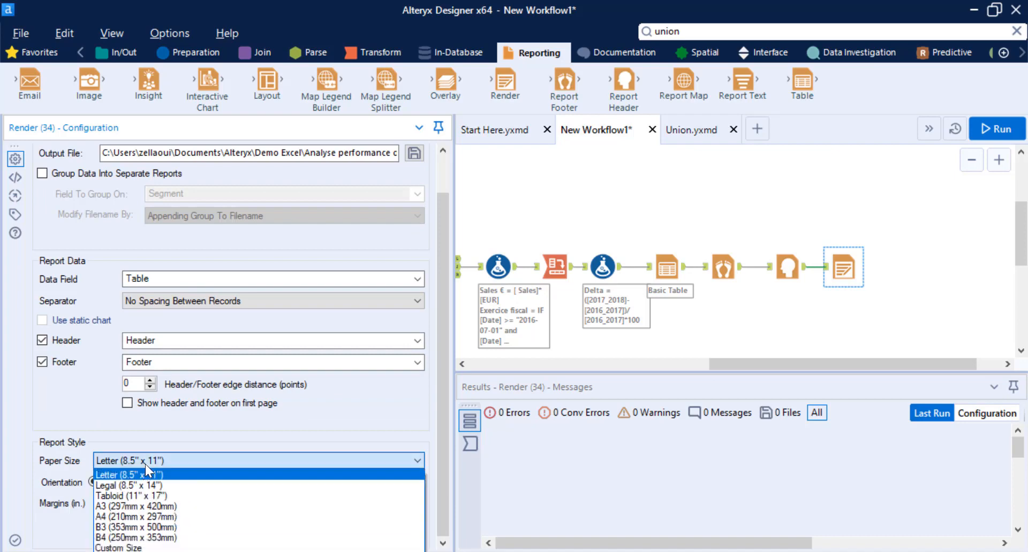
left_click(146, 517)
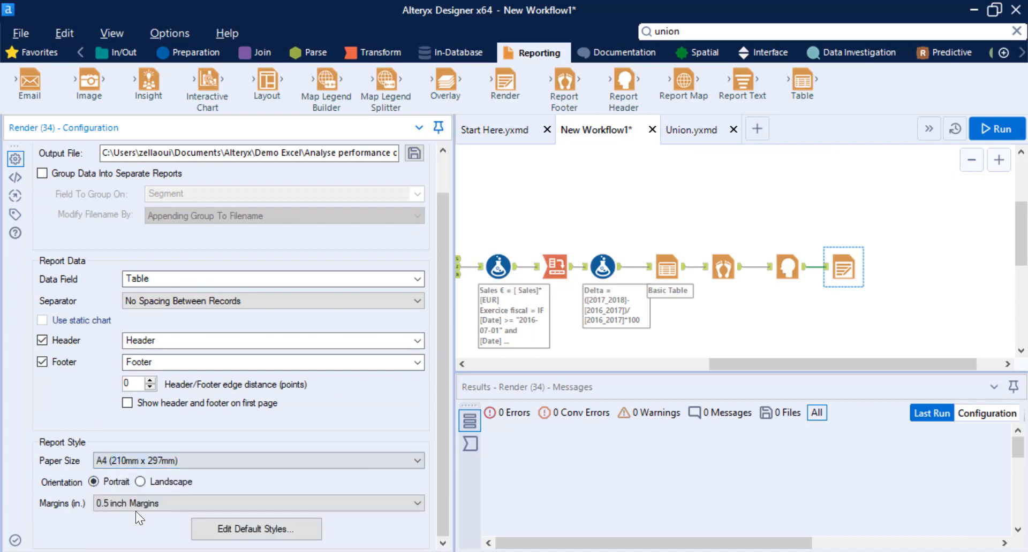
left_click(138, 483)
scroll(93, 400, "up", 2)
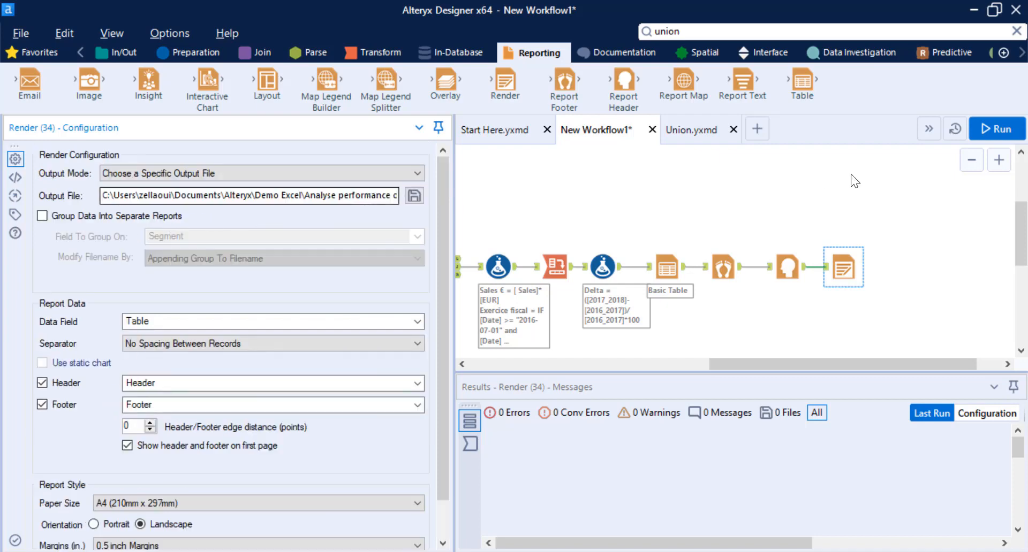
- Run the workflow, examine the generated "Analyse performance des ventes.pdf" in Acrobat Reader and return to Alteryx Designer
left_click(1010, 127)
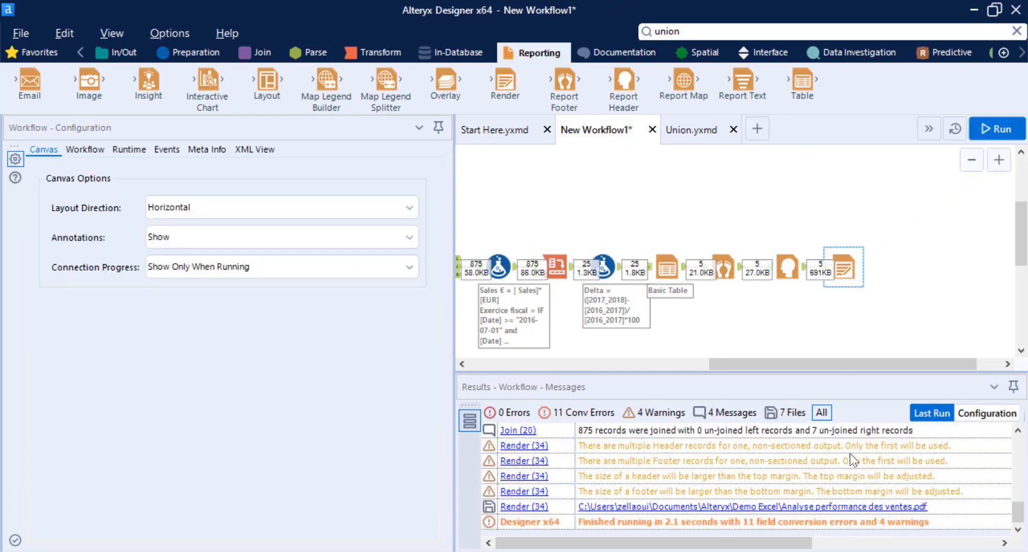
left_click(814, 508)
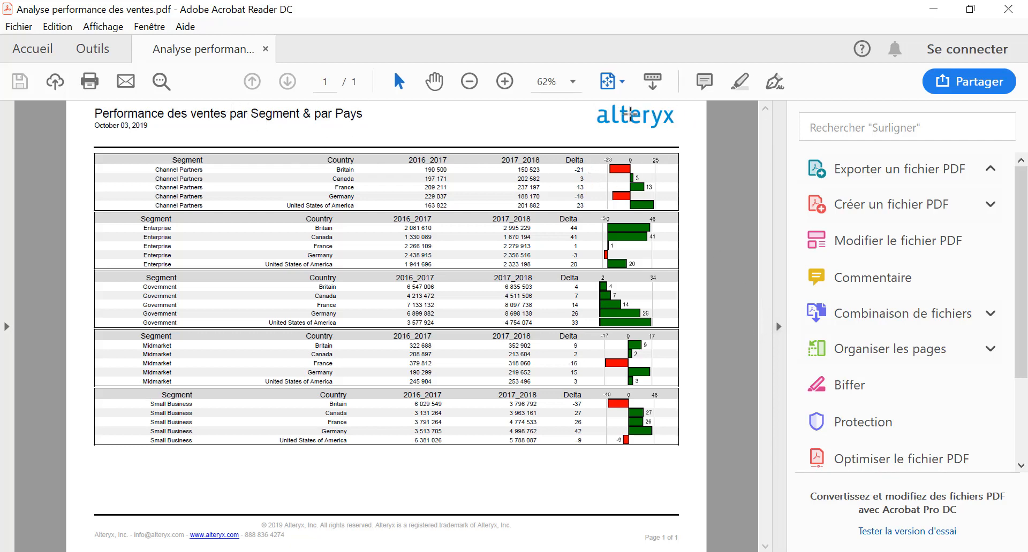
left_click(932, 12)
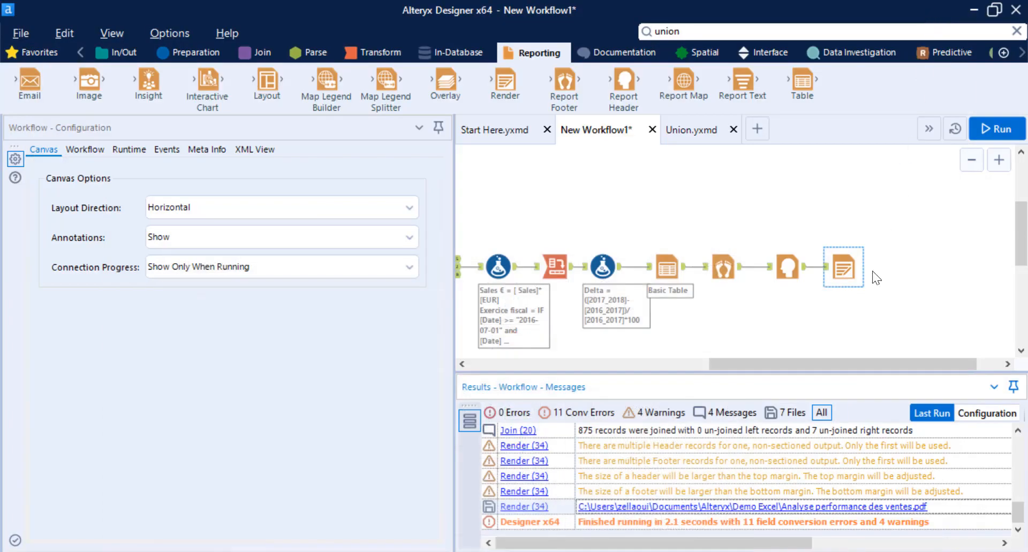
- Start scheduling the workflow on My Computer, saving it as New Workflow1.yxmd in the Demo Excel folder
left_click_drag(859, 360, 765, 365)
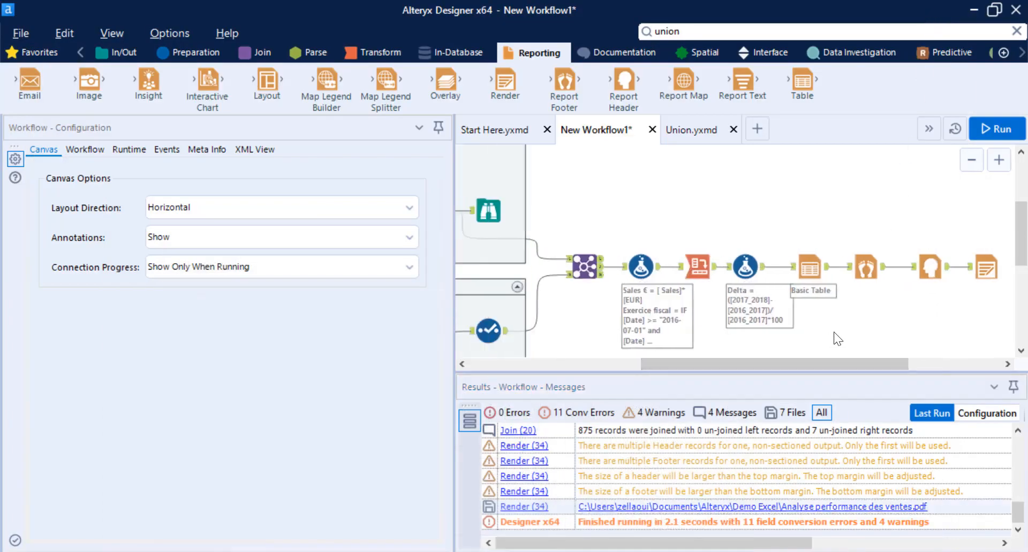
scroll(834, 332, "down", 3)
left_click_drag(833, 364, 756, 364)
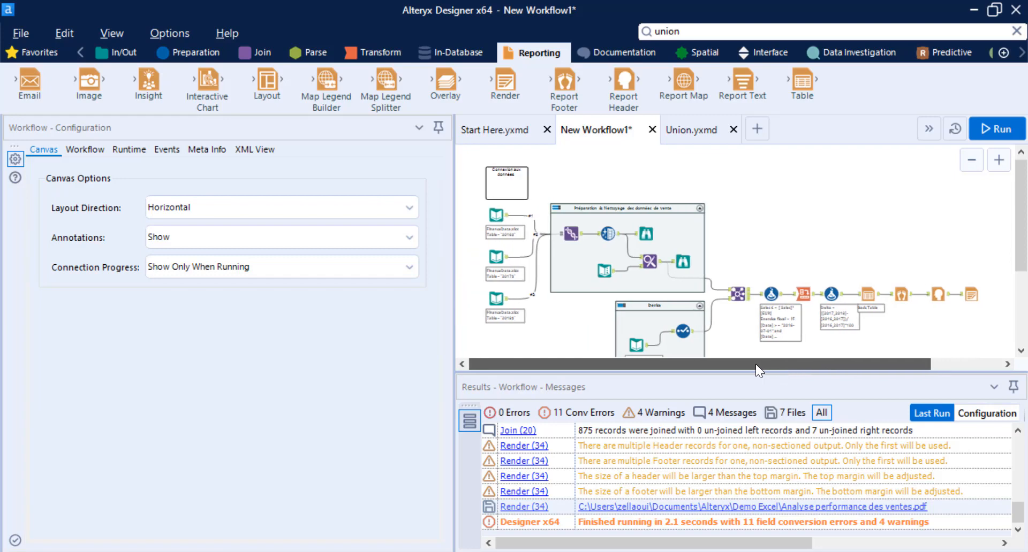
scroll(801, 240, "down", 1)
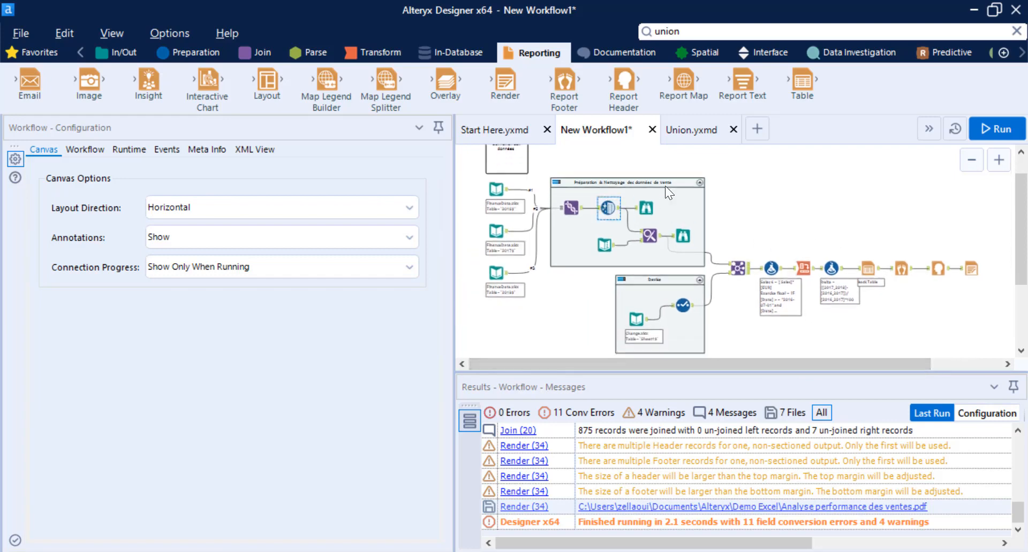
left_click(959, 131)
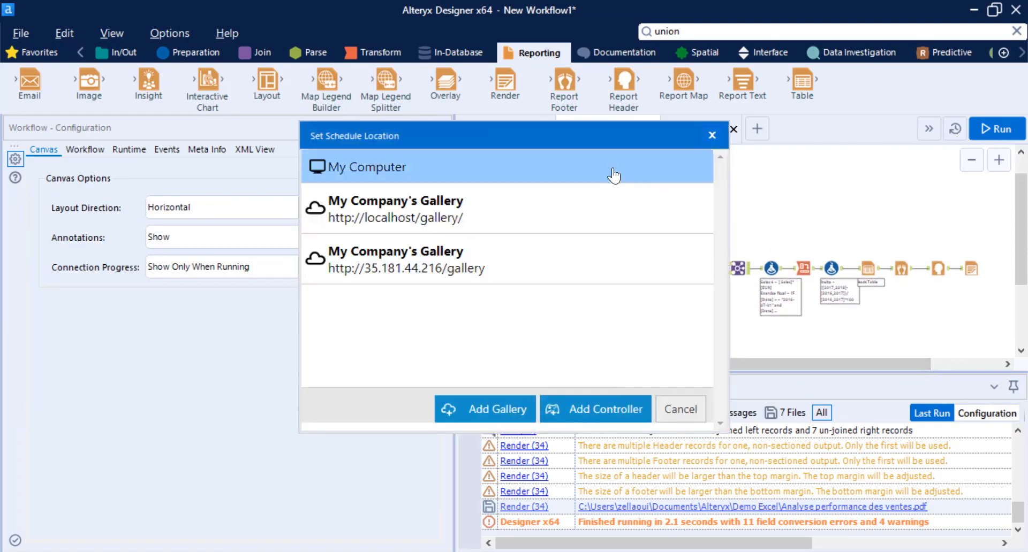
left_click(592, 170)
left_click(533, 342)
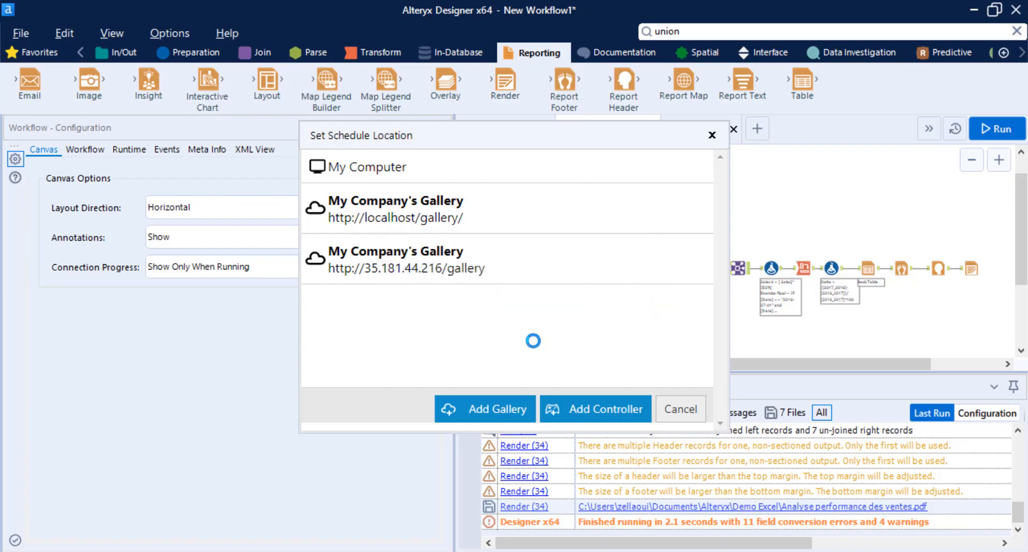
key("Escape")
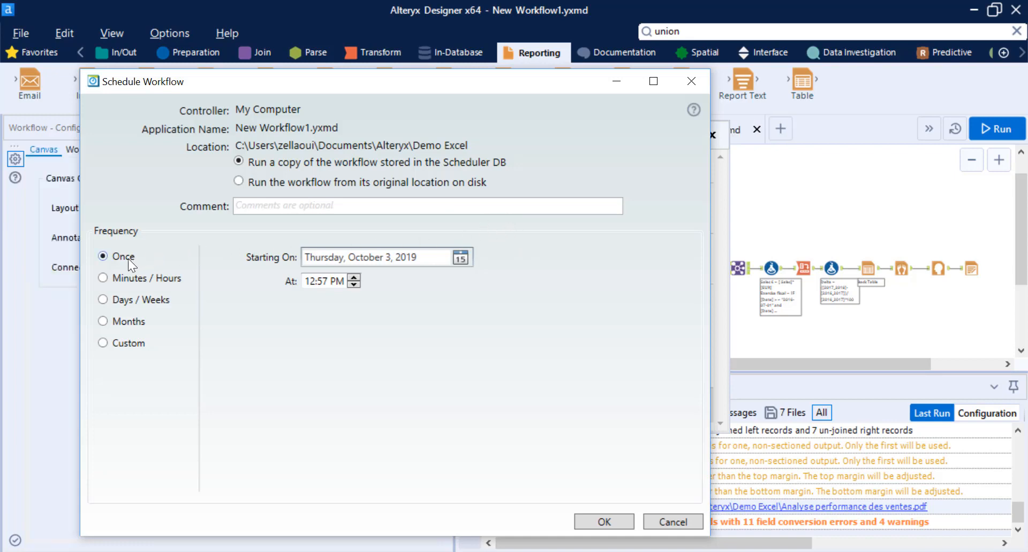
- Review the Minutes / Hours, Days / Weeks and Months scheduling options, and leave without creating a schedule
left_click(348, 260)
left_click(150, 279)
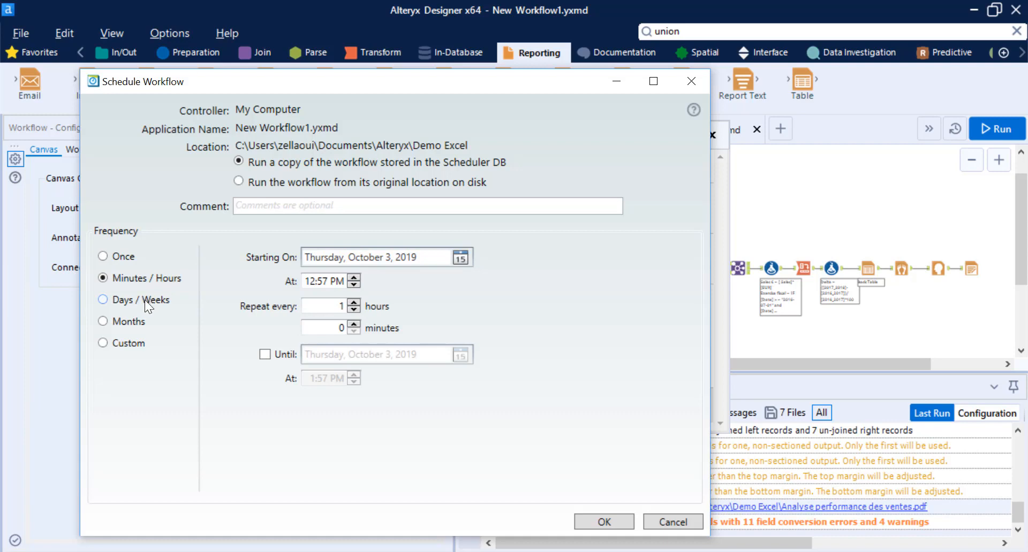
left_click(148, 303)
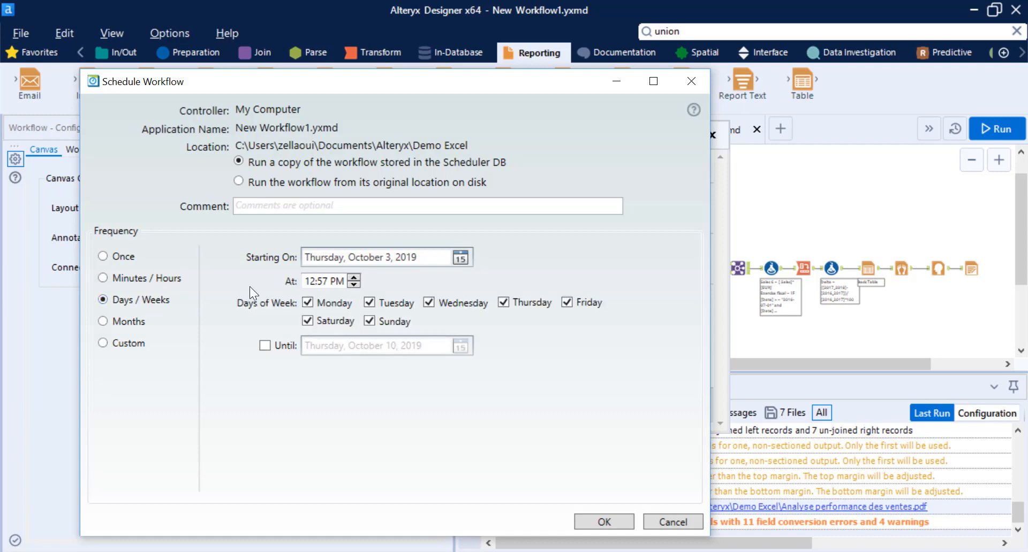
left_click(134, 323)
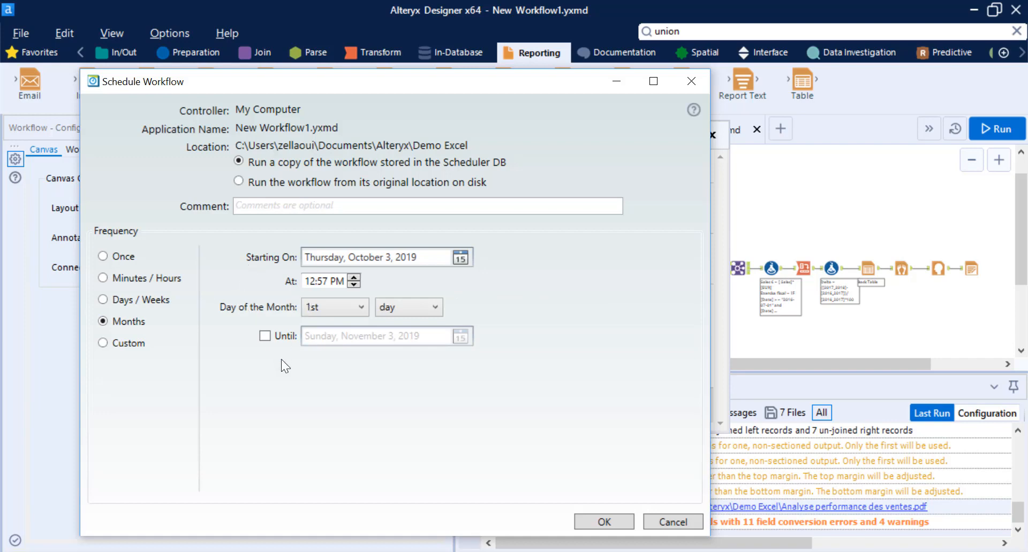
left_click(661, 519)
left_click(682, 410)
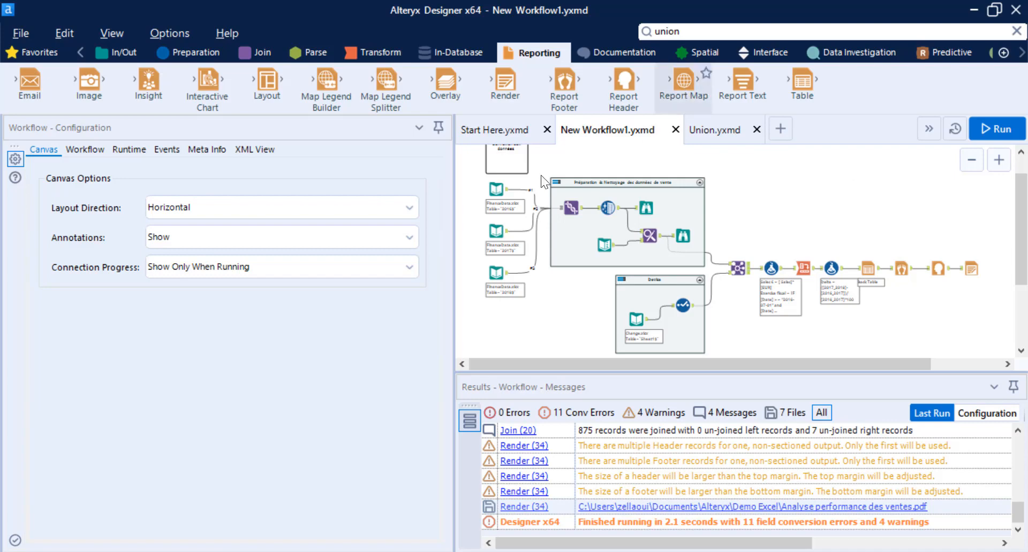
- Enlarge the canvas area and review the complete workflow from the FinanceData.xlsx inputs to the Render tool
left_click_drag(455, 219, 261, 230)
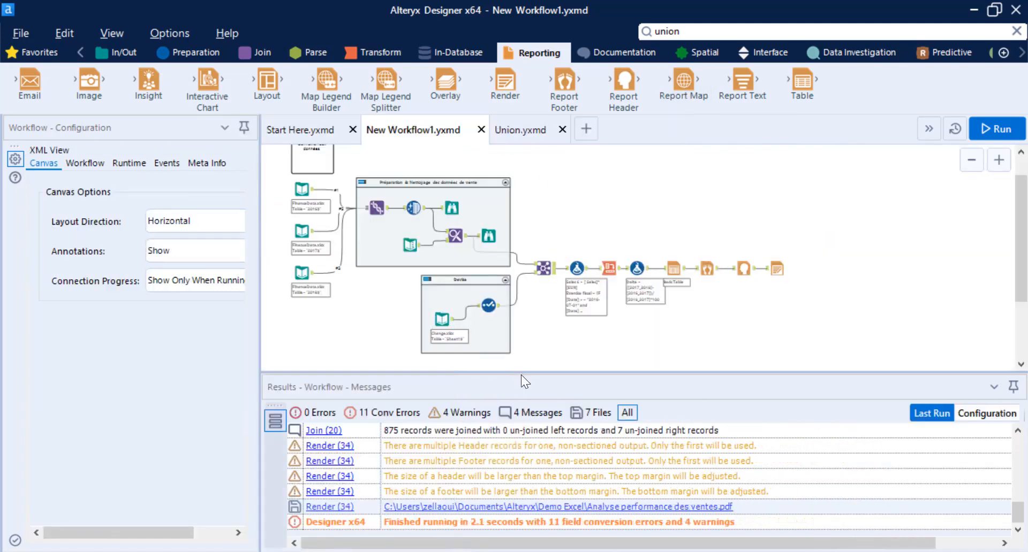
left_click_drag(522, 375, 524, 438)
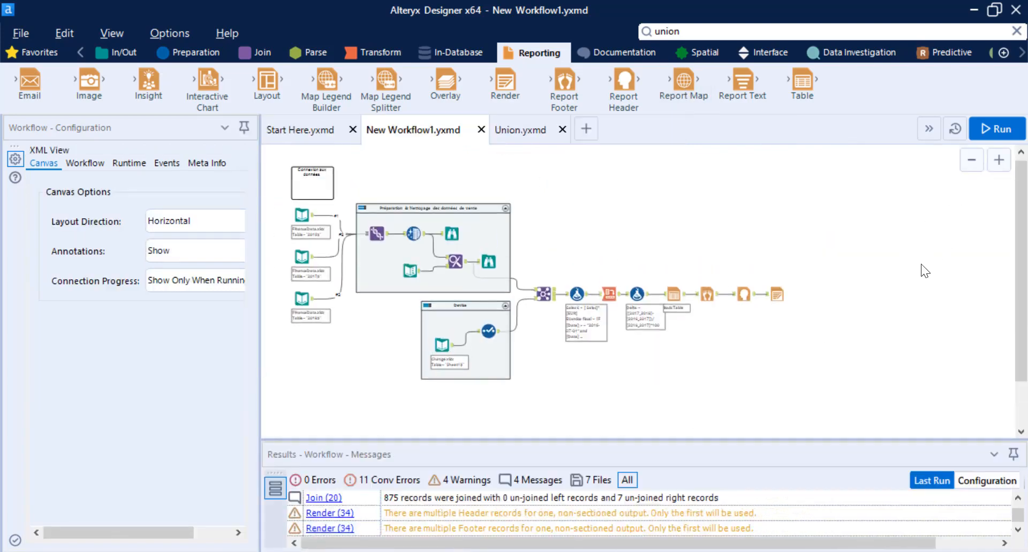
left_click(1000, 163)
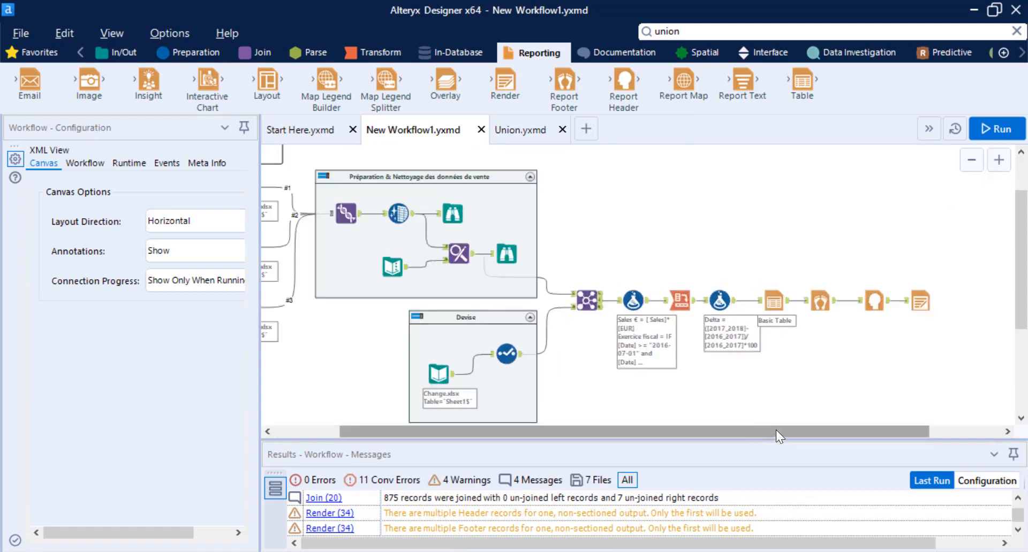
left_click_drag(776, 429, 627, 429)
scroll(654, 384, "up", 1)
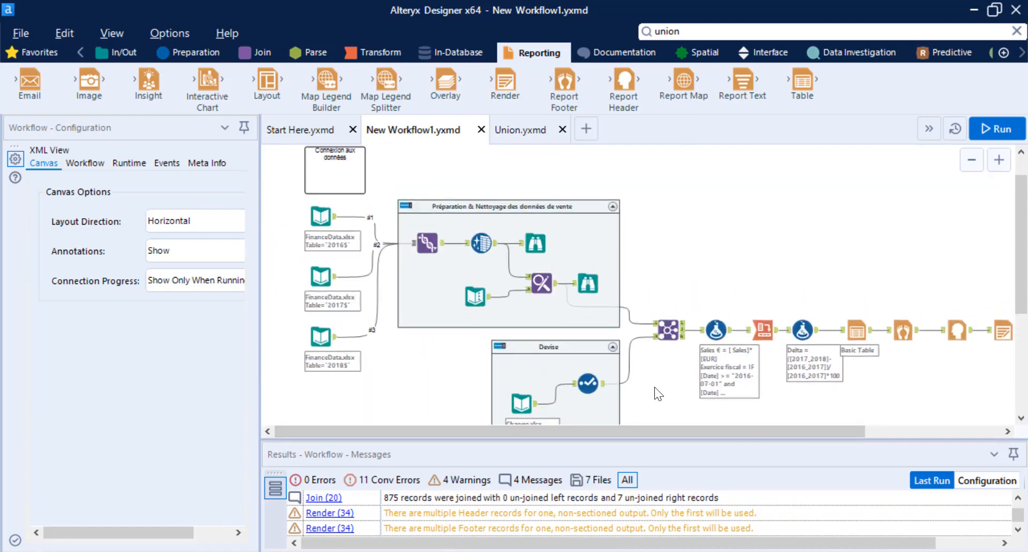
scroll(654, 387, "up", 1)
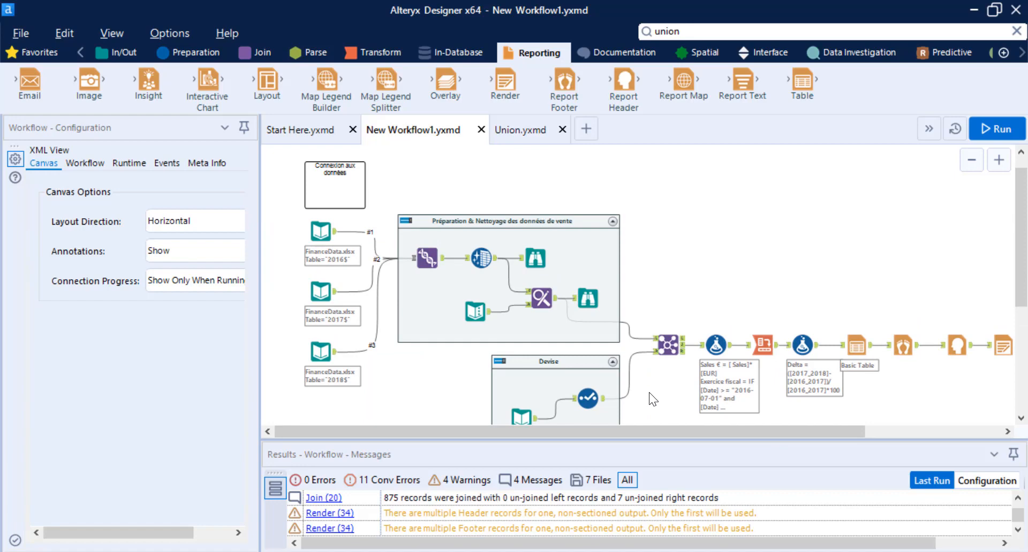